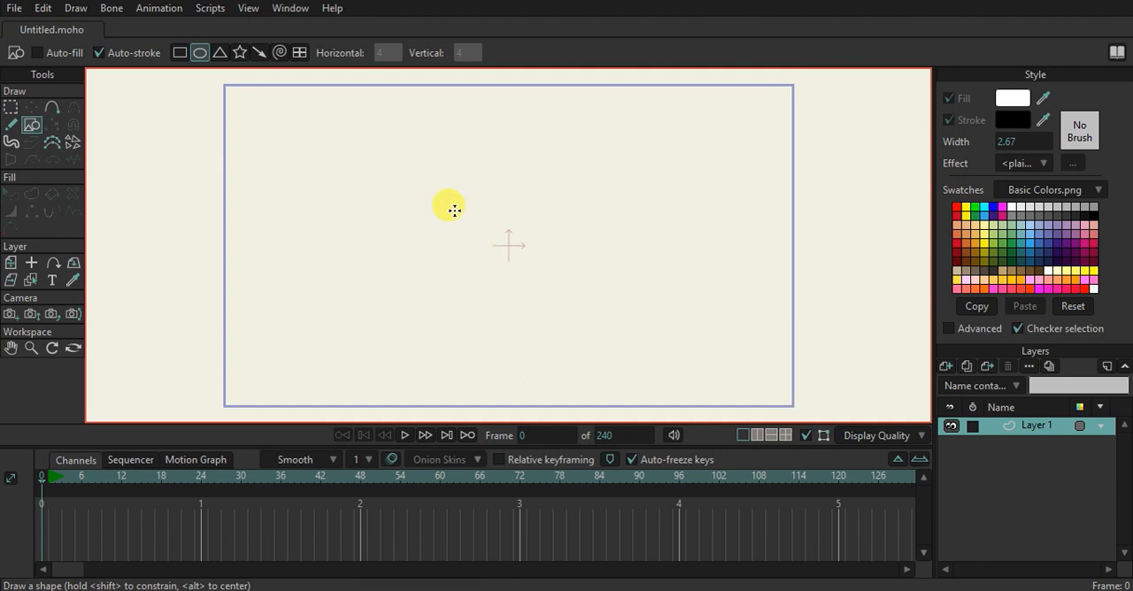
Draw a tall, unfilled oval outline on Layer 1, slightly to the left of the origin
mouse_move(498, 258)
mouse_down()
mouse_move(546, 309)
mouse_move(543, 329)
mouse_move(500, 270)
mouse_move(498, 243)
mouse_up()
click(31, 106)
scroll(512, 243, up, 3)
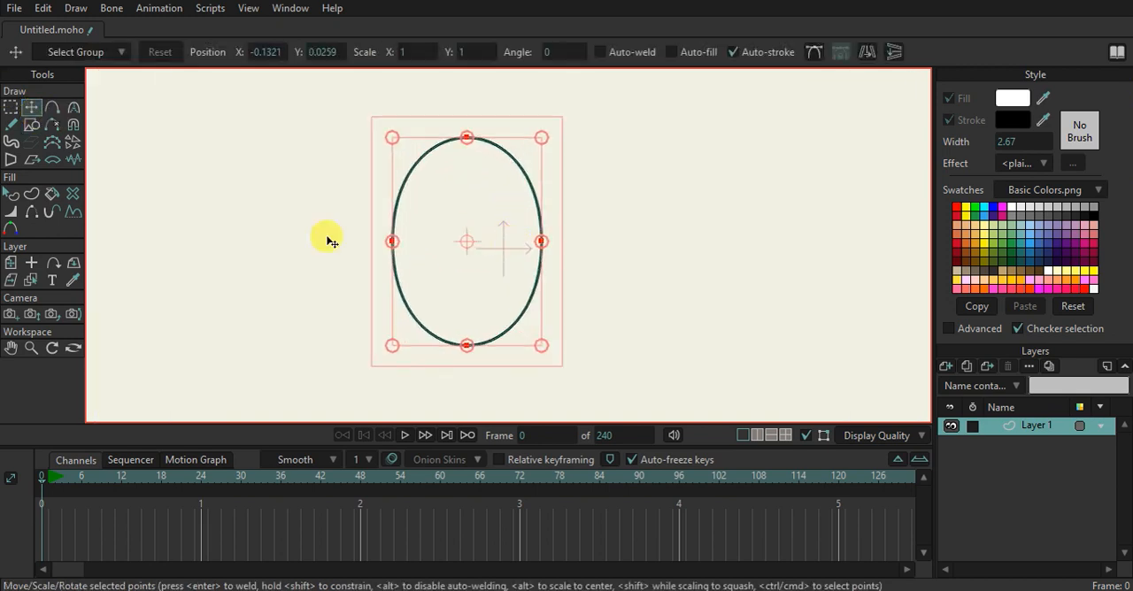
click(11, 194)
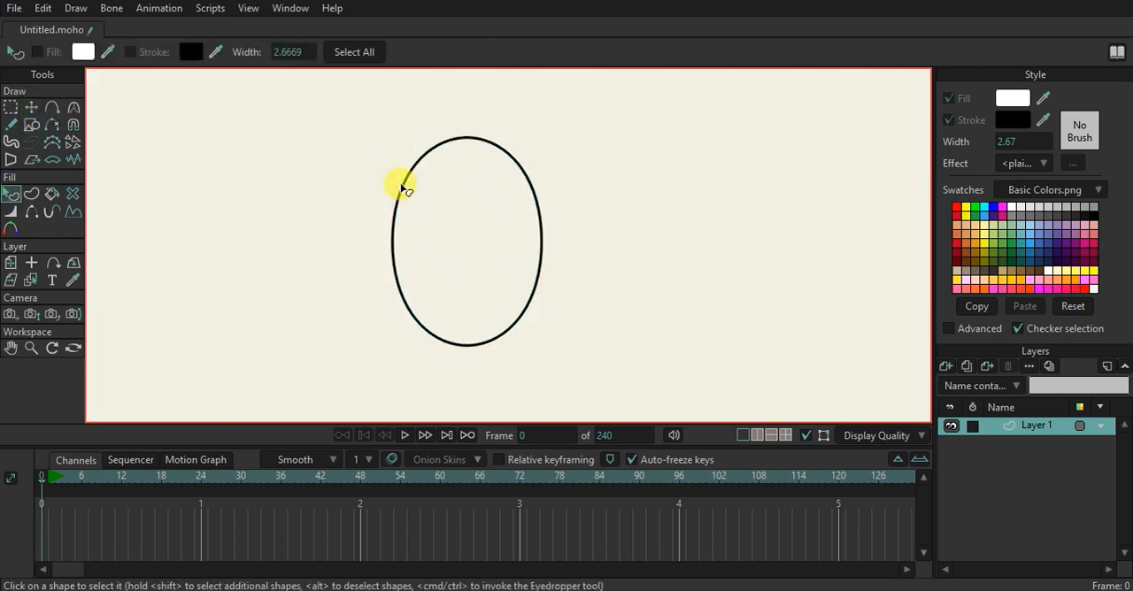
click(31, 106)
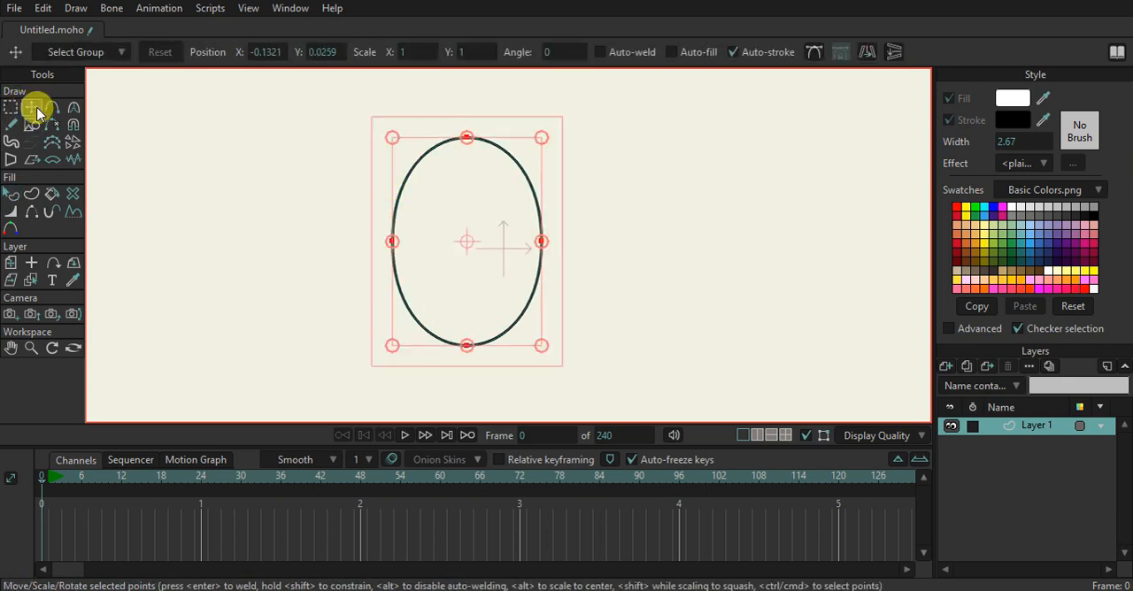
Duplicate the oval's layer and narrow the copy by moving its left, top and bottom points toward its right side
click(947, 365)
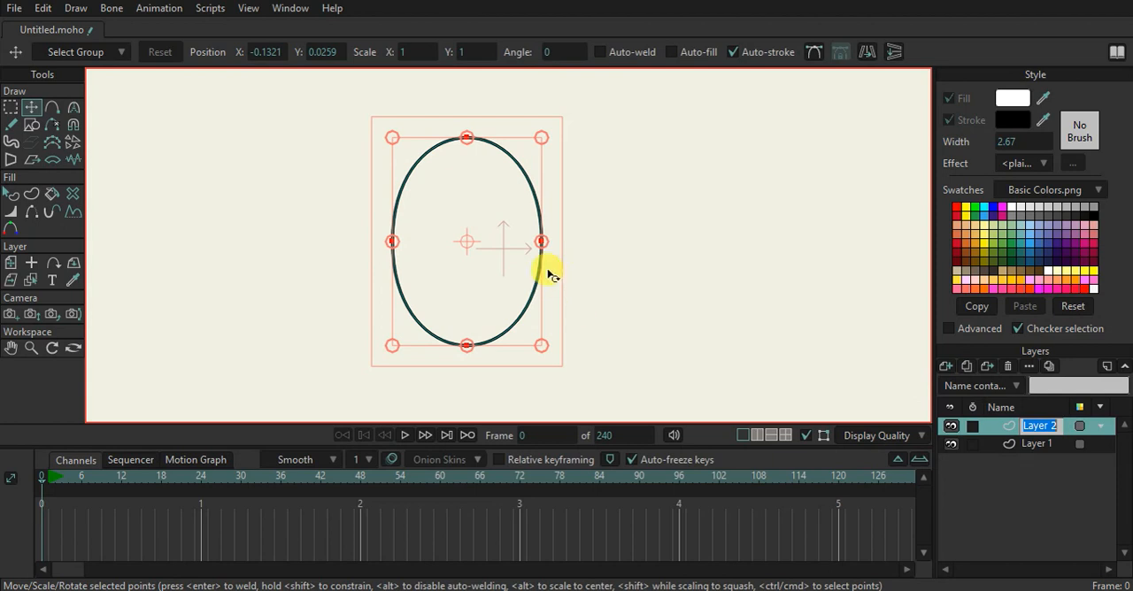
click(394, 242)
drag(392, 236, 442, 229)
key(ctrl+a)
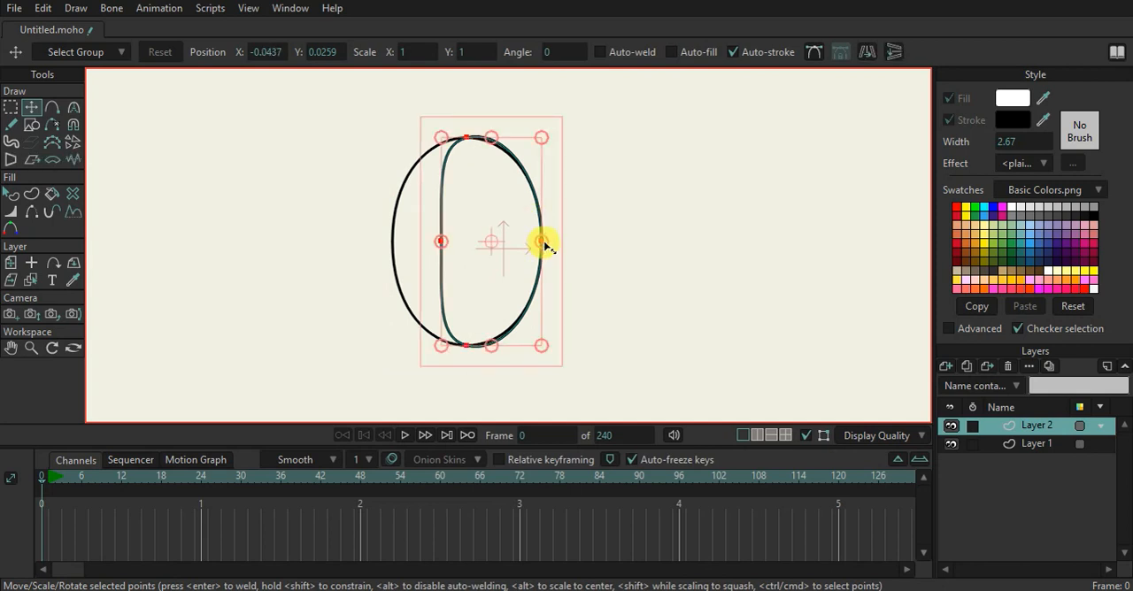
drag(442, 242, 496, 242)
Bend the narrowed copy into a crescent by pulling its end points outward beyond the oval and its inner point rightward
drag(508, 142, 478, 117)
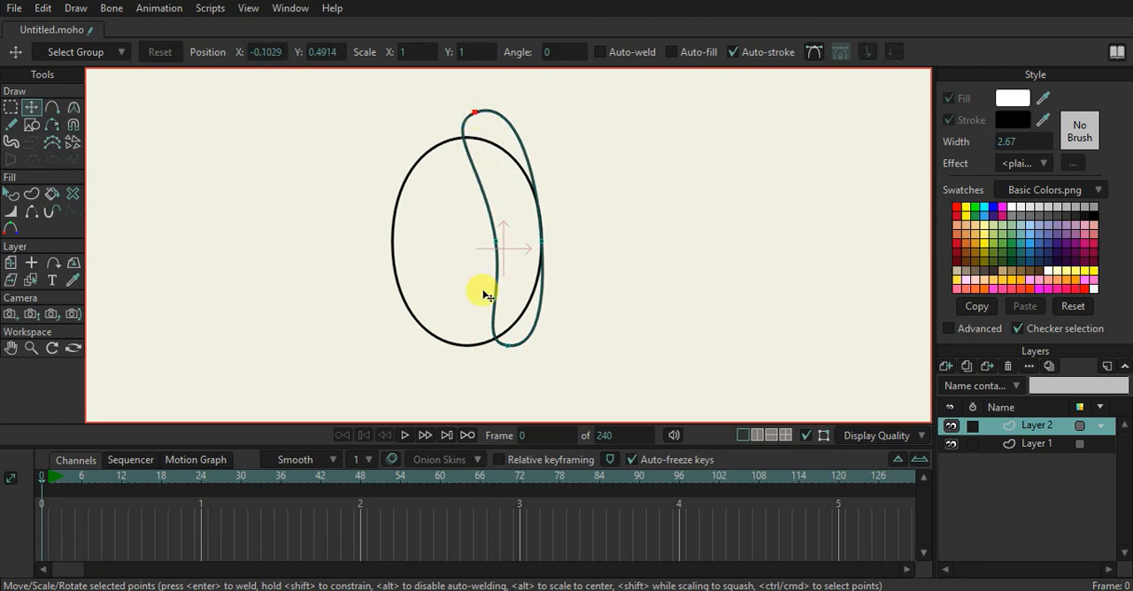
drag(525, 356, 502, 368)
drag(503, 254, 513, 260)
drag(475, 114, 484, 120)
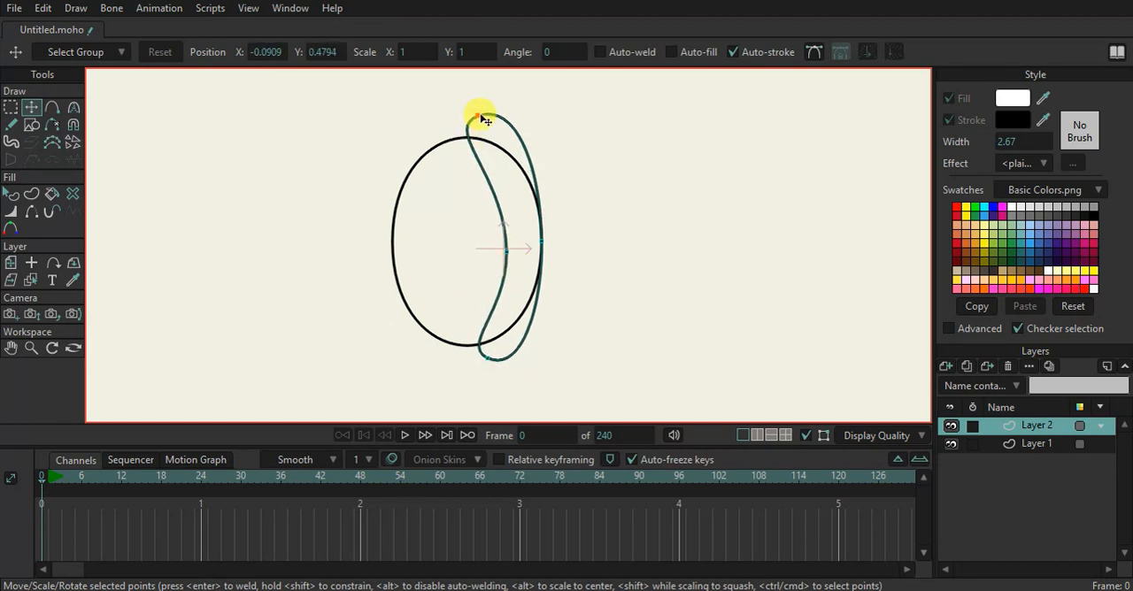
Shorten the curvature handles at the crescent's upper and lower points to tighten both tips
key(c)
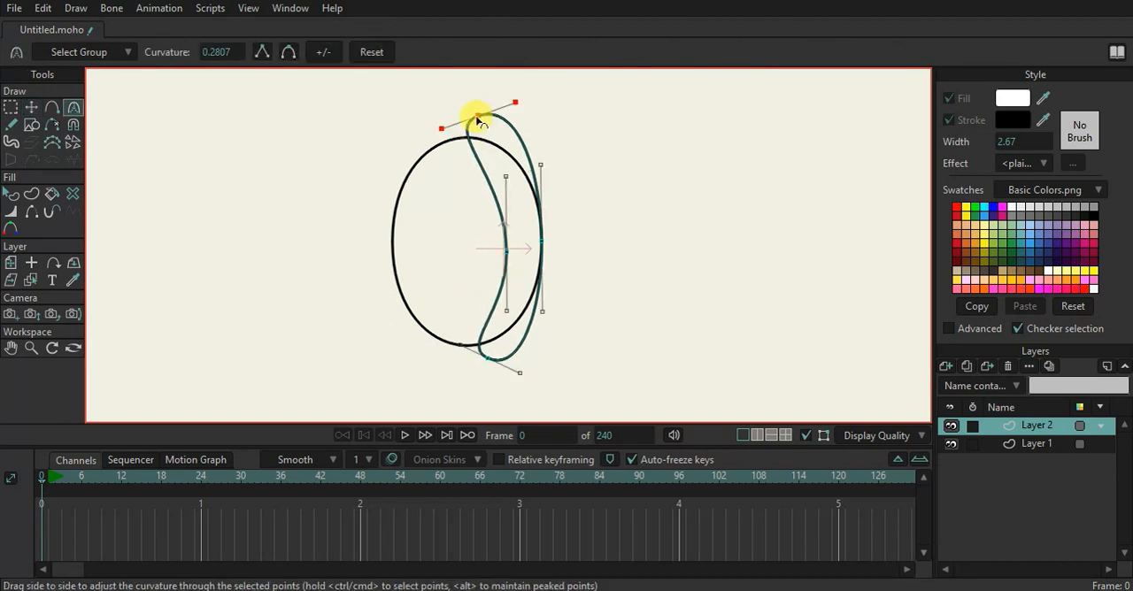
drag(442, 128, 501, 108)
drag(525, 378, 514, 373)
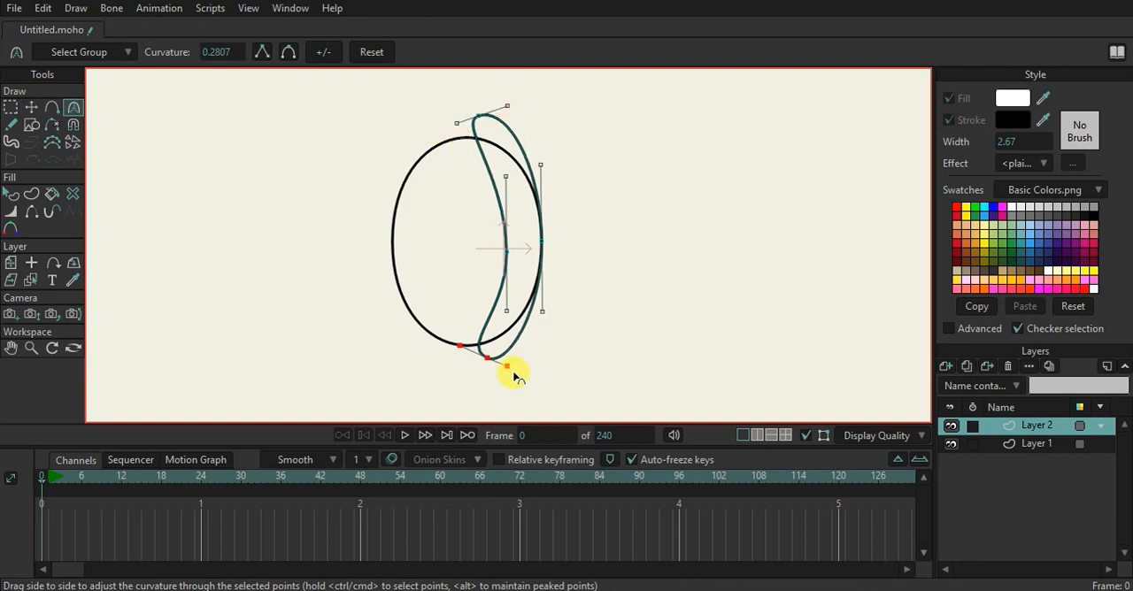
drag(461, 347, 471, 352)
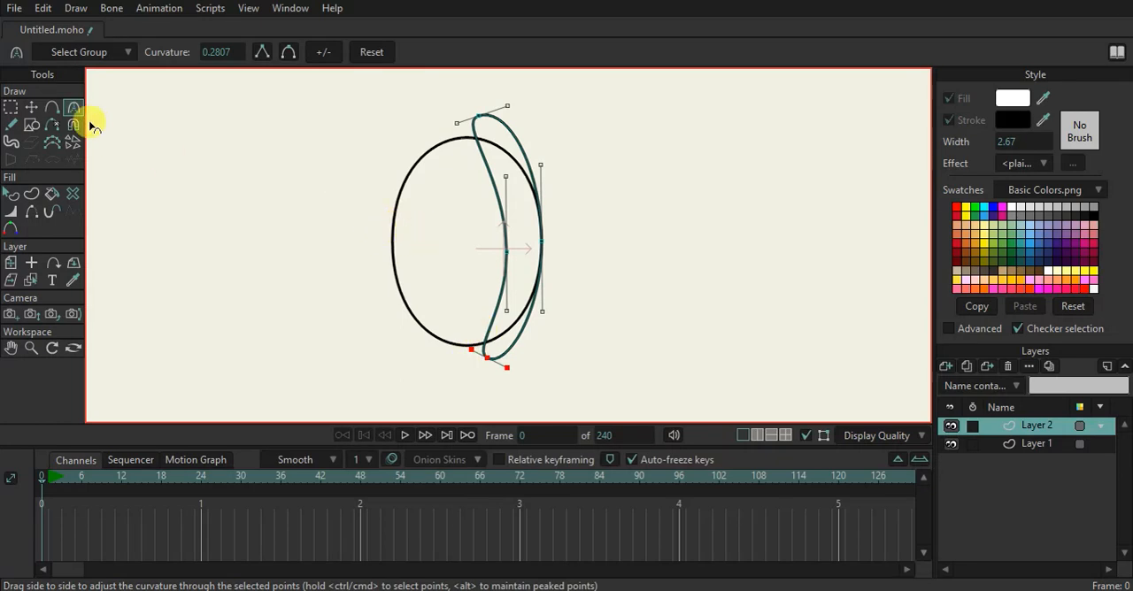
click(53, 108)
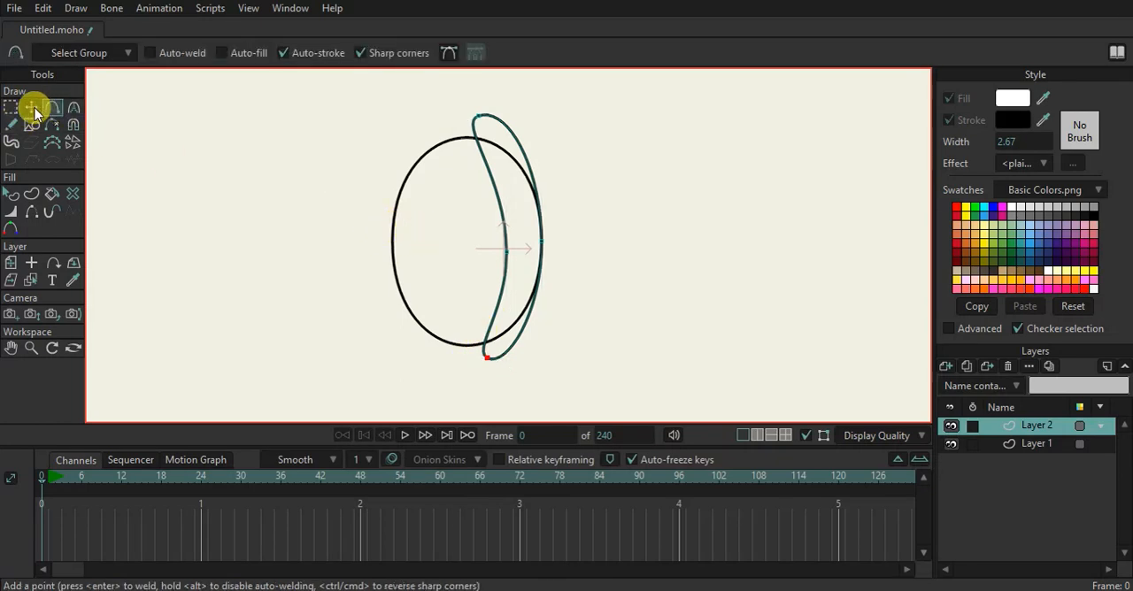
click(32, 107)
Adjust the Layer 1 oval's curvature, extending the right-hand handles at its top and bottom and shortening those at its left point
click(998, 443)
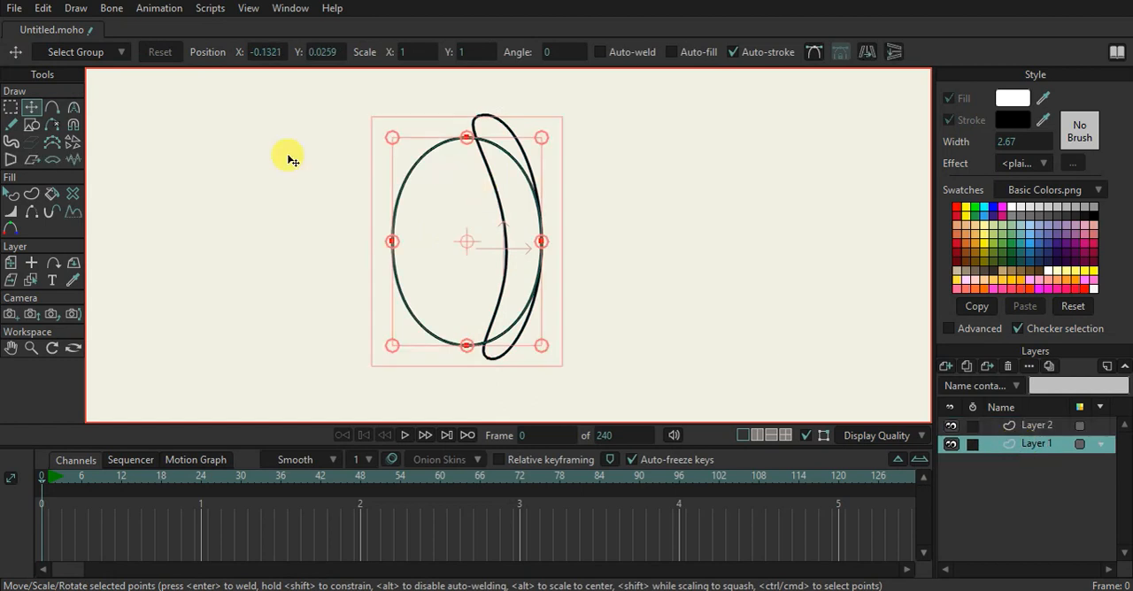
click(73, 108)
click(510, 133)
mouse_move(503, 141)
mouse_down()
mouse_move(539, 139)
mouse_move(523, 144)
mouse_up()
click(513, 345)
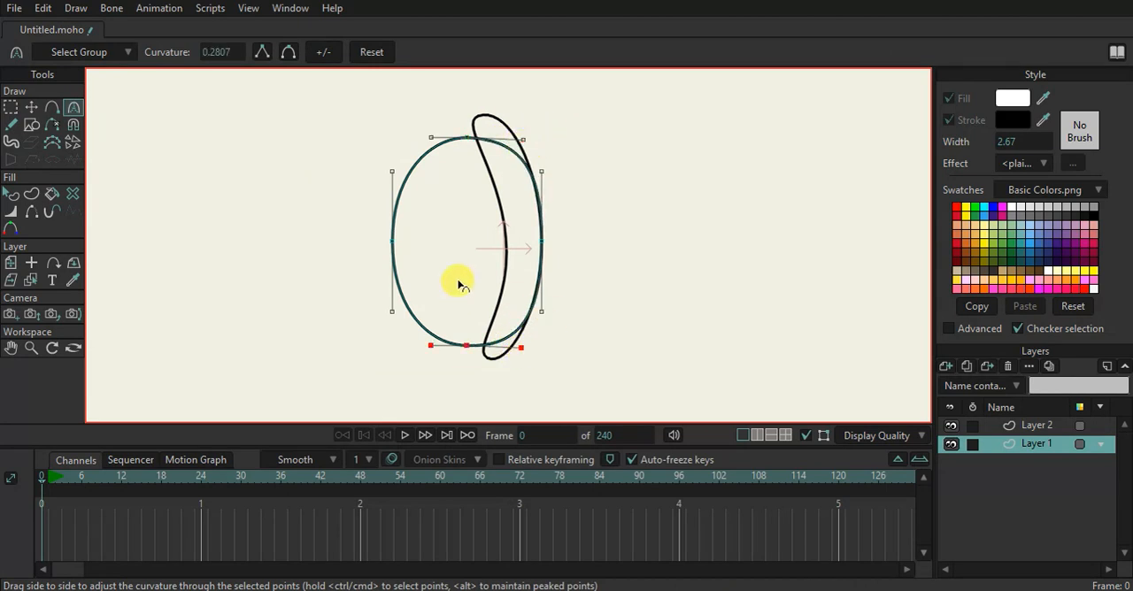
click(392, 240)
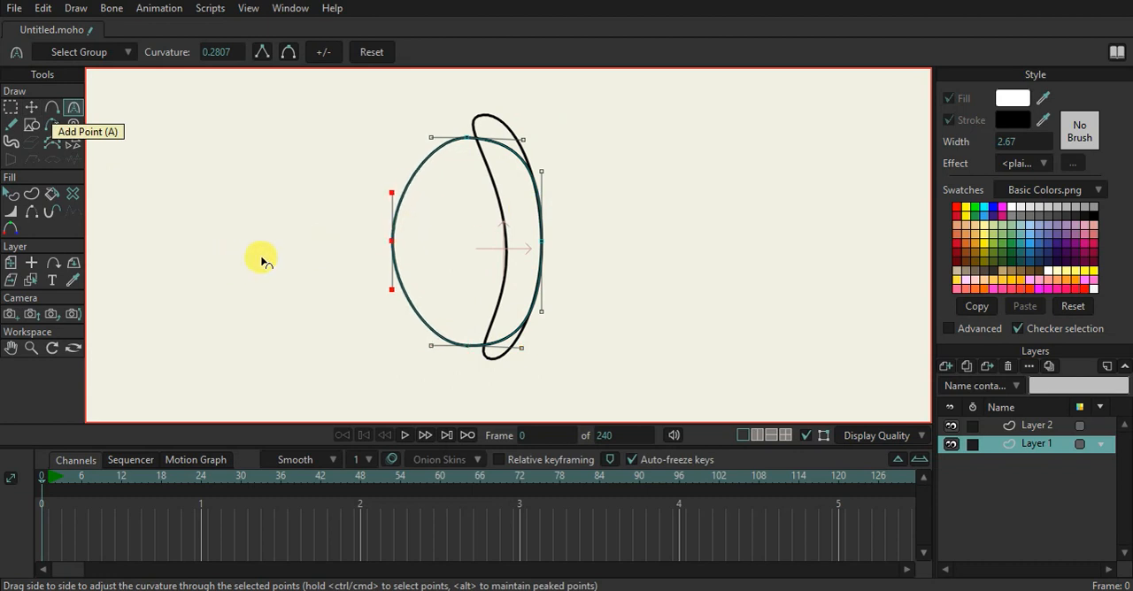
click(31, 107)
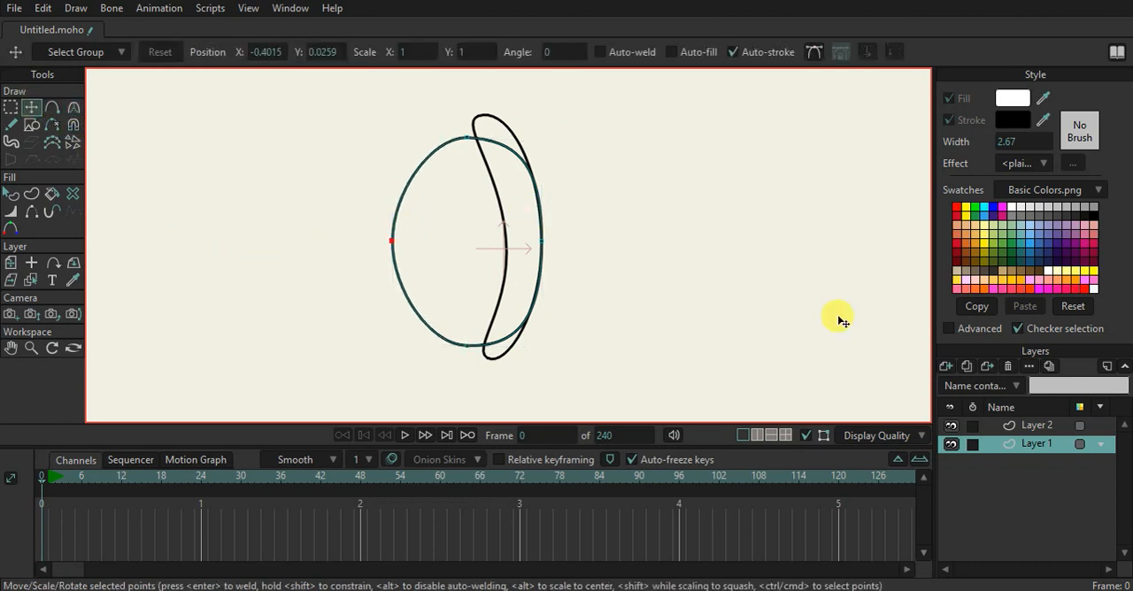
Add a vector layer above Layer 2 and draw a circle overlapping the crescent's right side
click(982, 425)
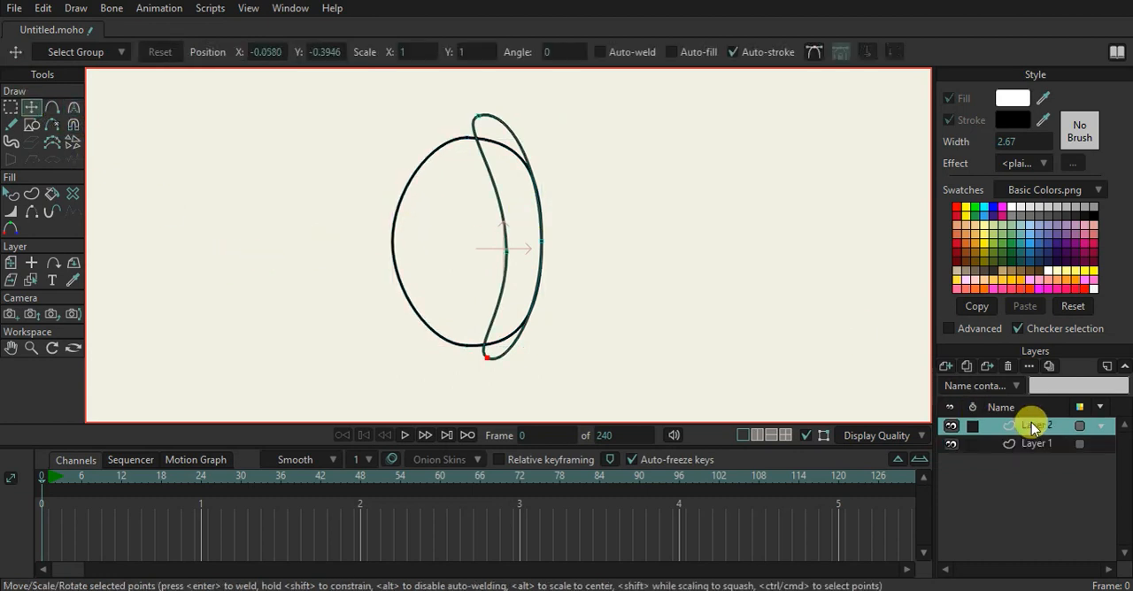
click(948, 367)
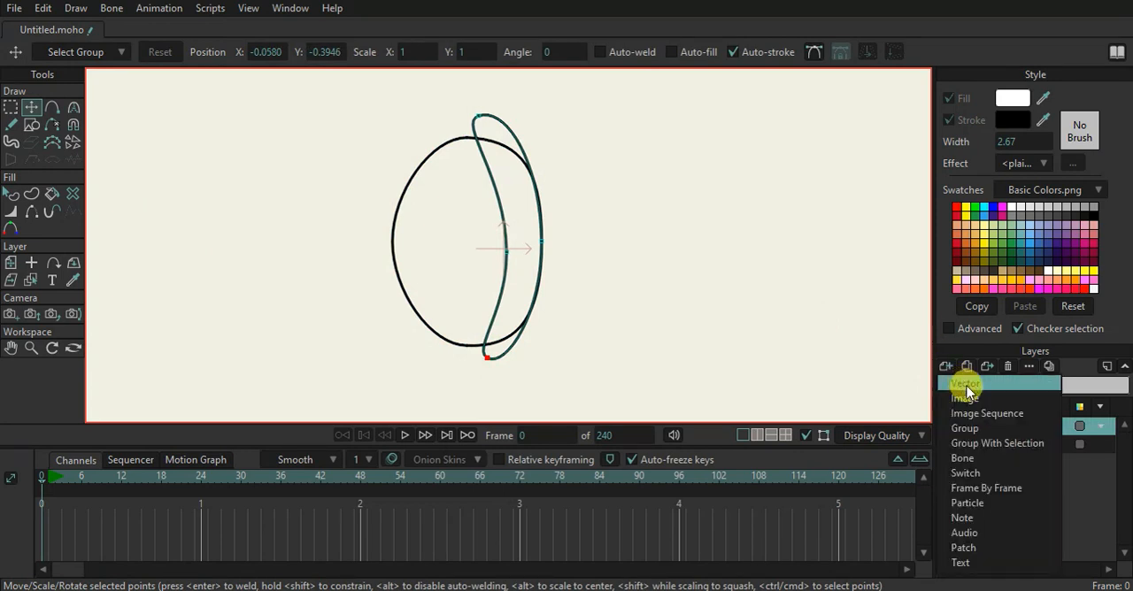
click(966, 391)
double_click(1002, 426)
click(1001, 430)
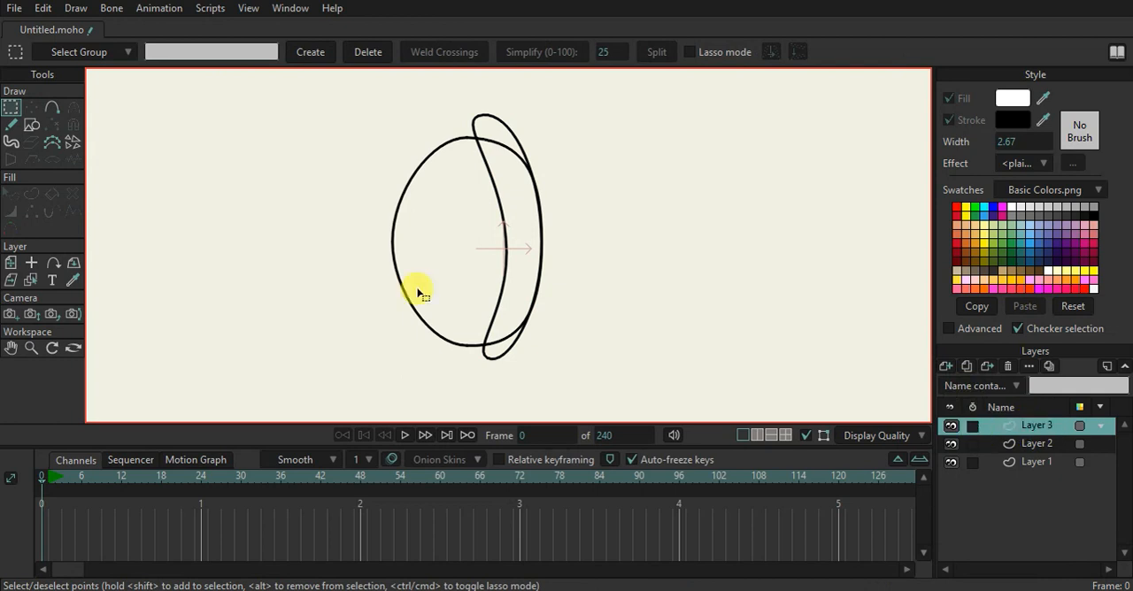
click(31, 124)
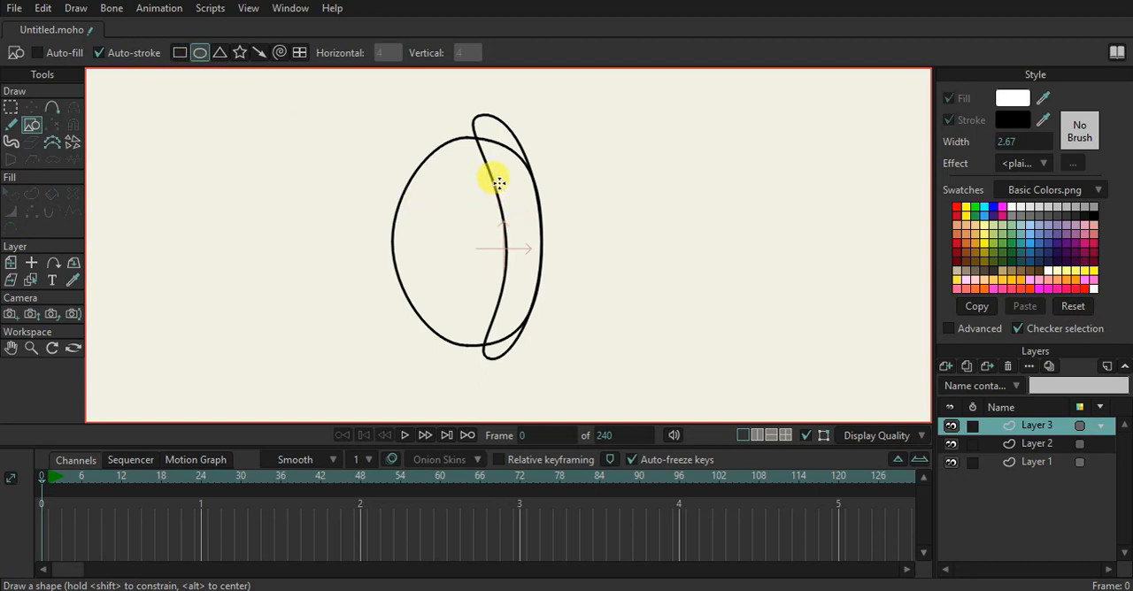
drag(486, 200, 610, 327)
Reshape the circle by moving its top and side points upward and inward, forming a notch along the crescent's outer edge
click(32, 107)
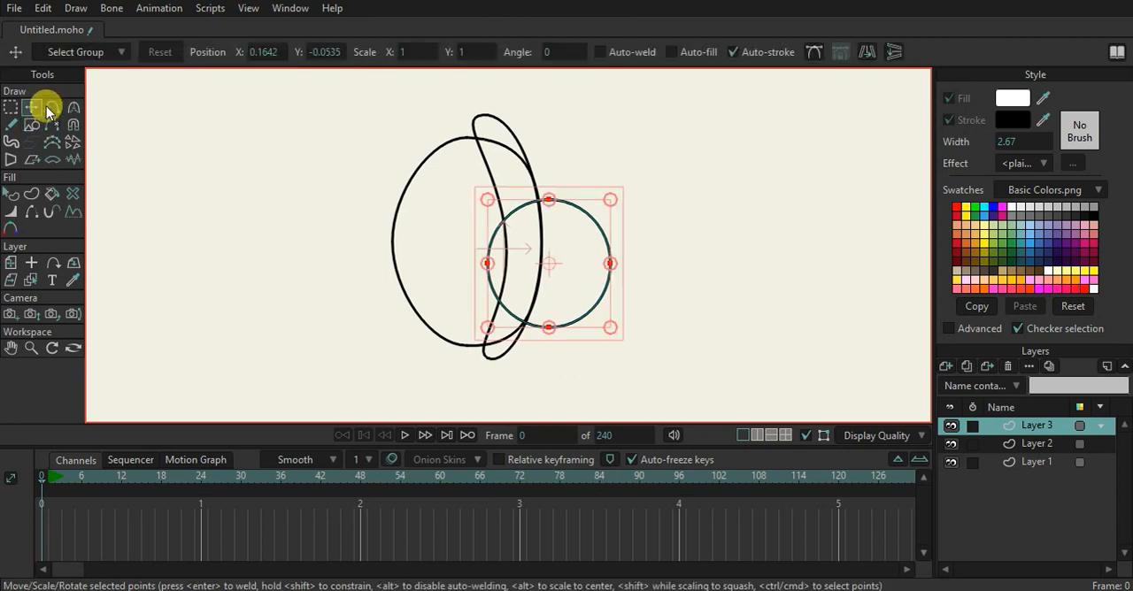
click(547, 195)
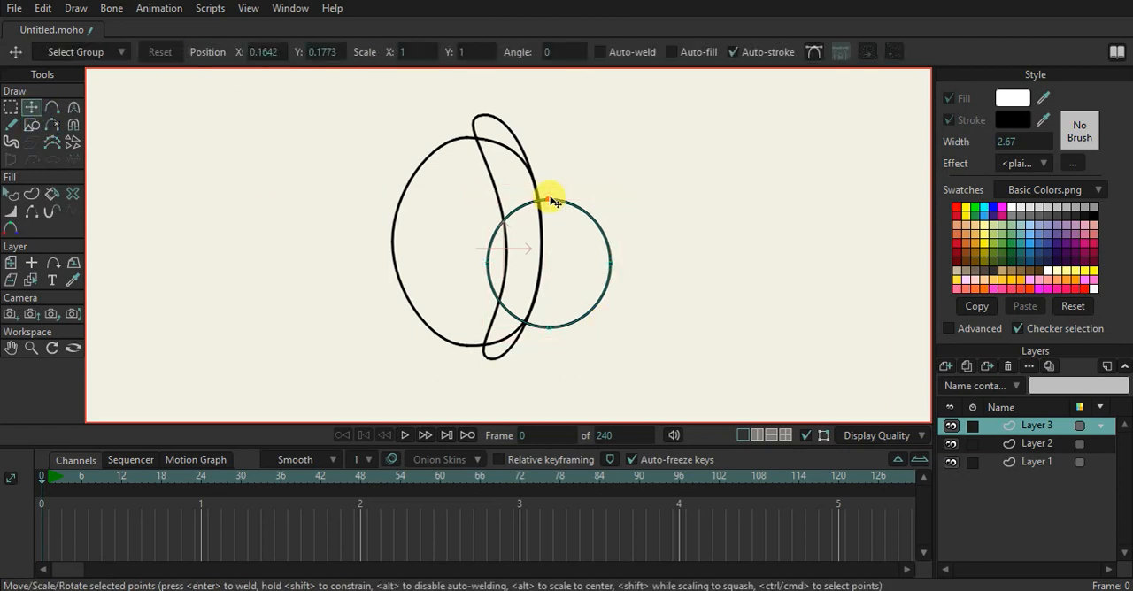
click(548, 202)
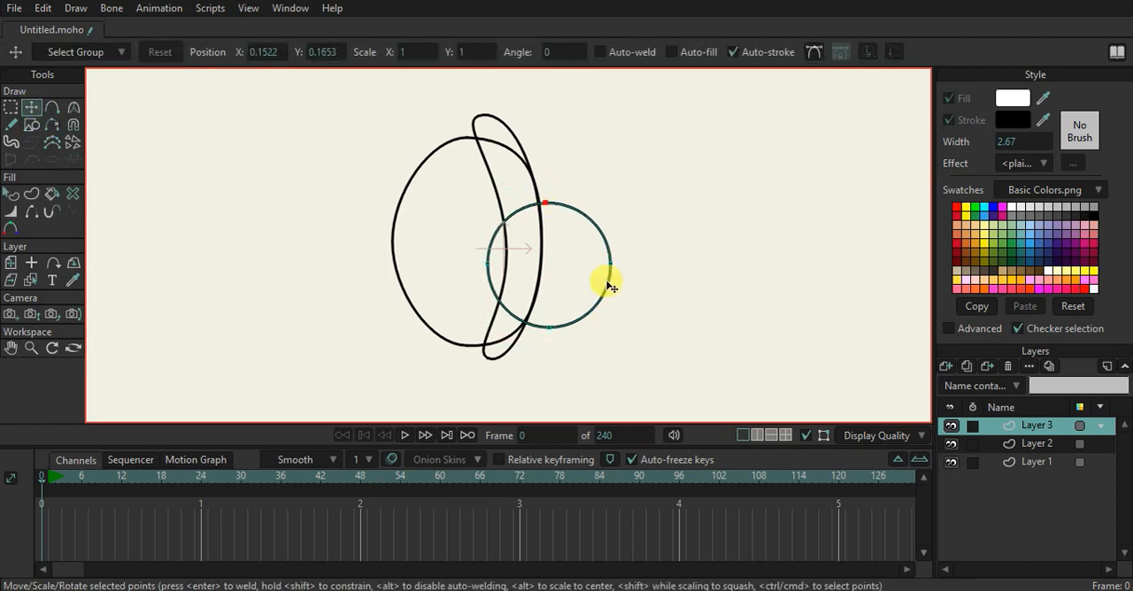
drag(612, 266, 559, 197)
drag(489, 265, 537, 212)
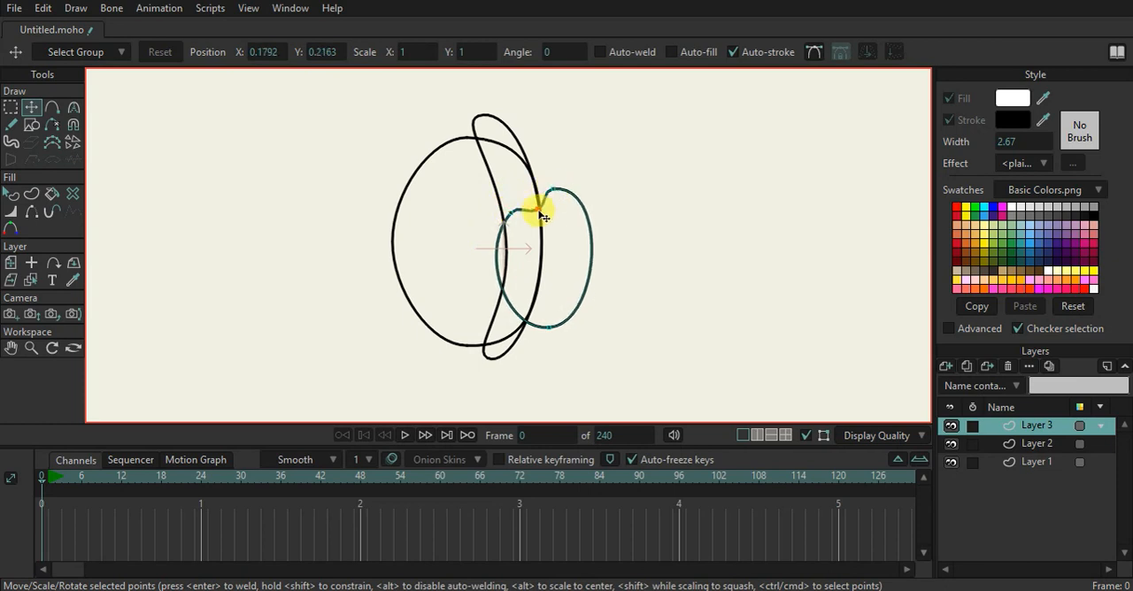
Shape the notched circle into a leaf-like form by moving its bottom point down-left and adjusting the upper and lower curvature handles
key(c)
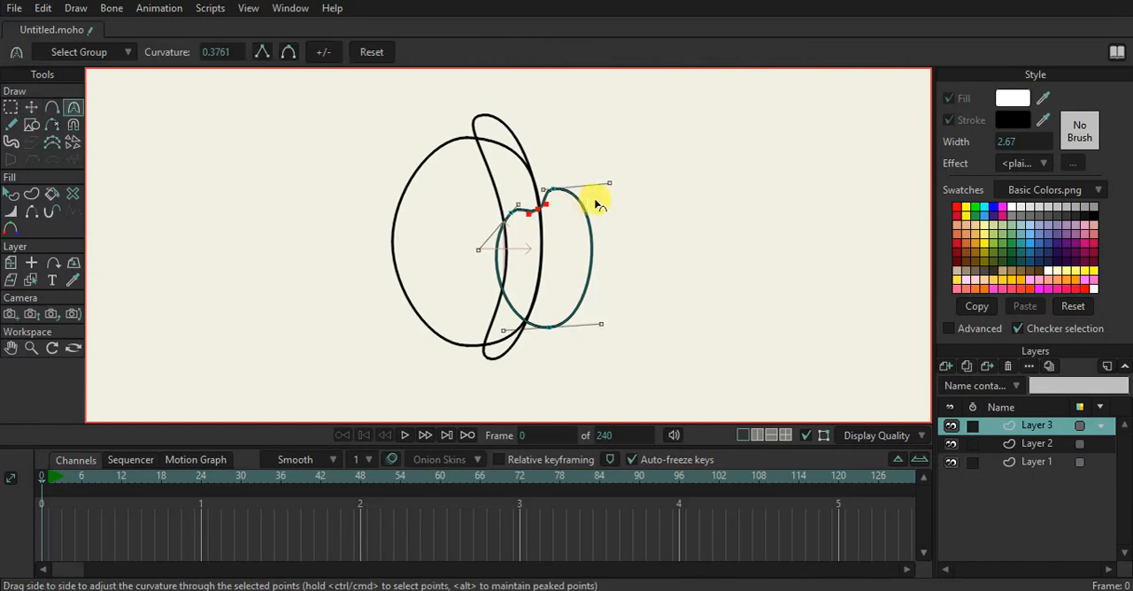
drag(607, 183, 592, 230)
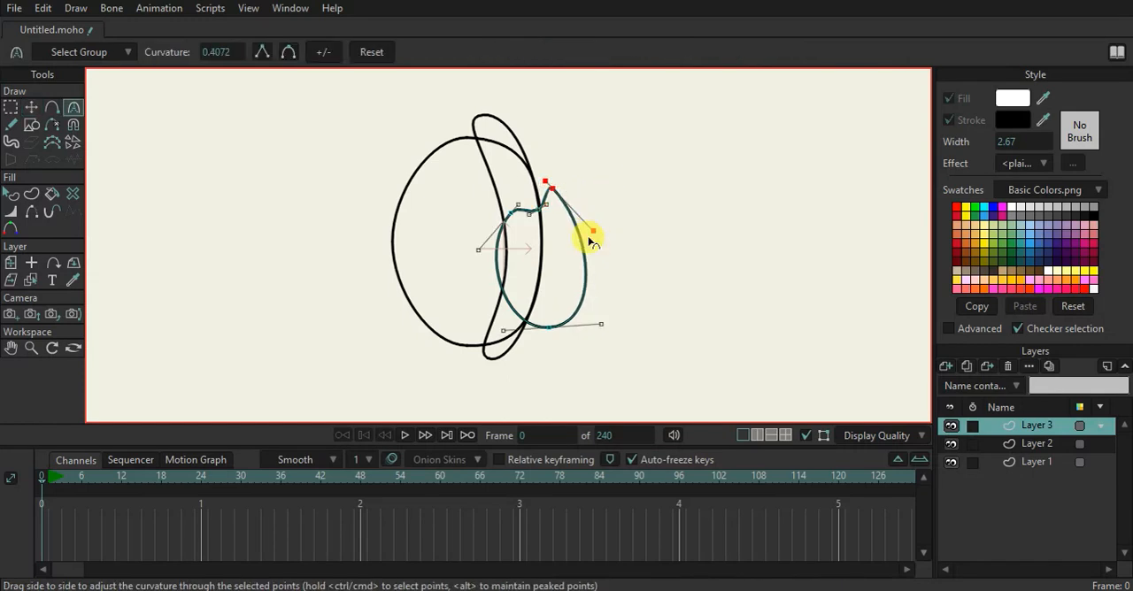
drag(599, 324, 551, 357)
click(31, 107)
key(c)
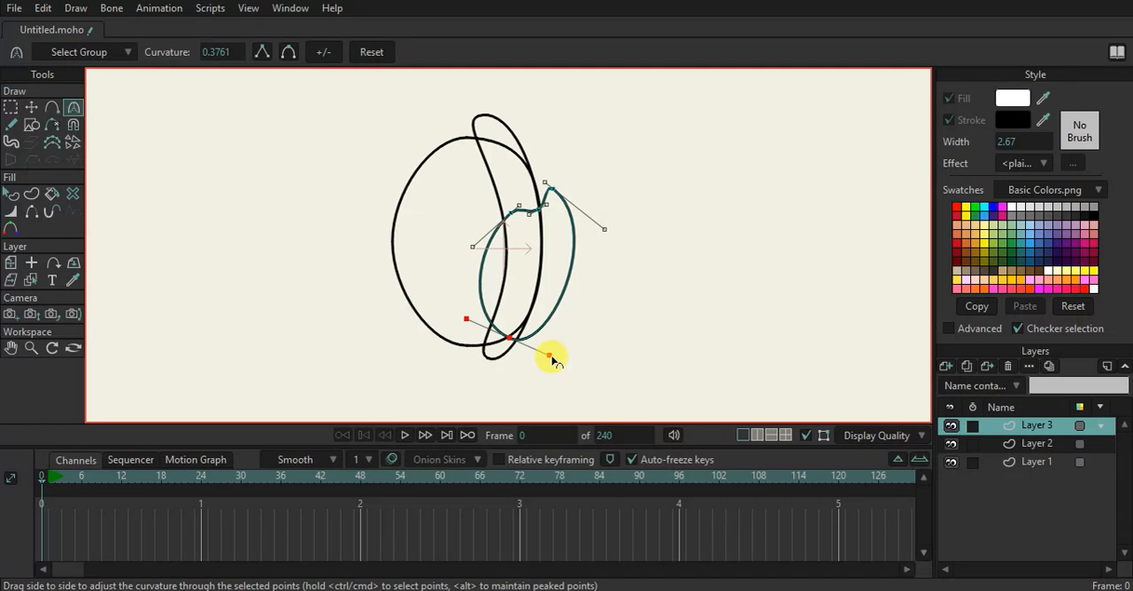
drag(466, 321, 534, 302)
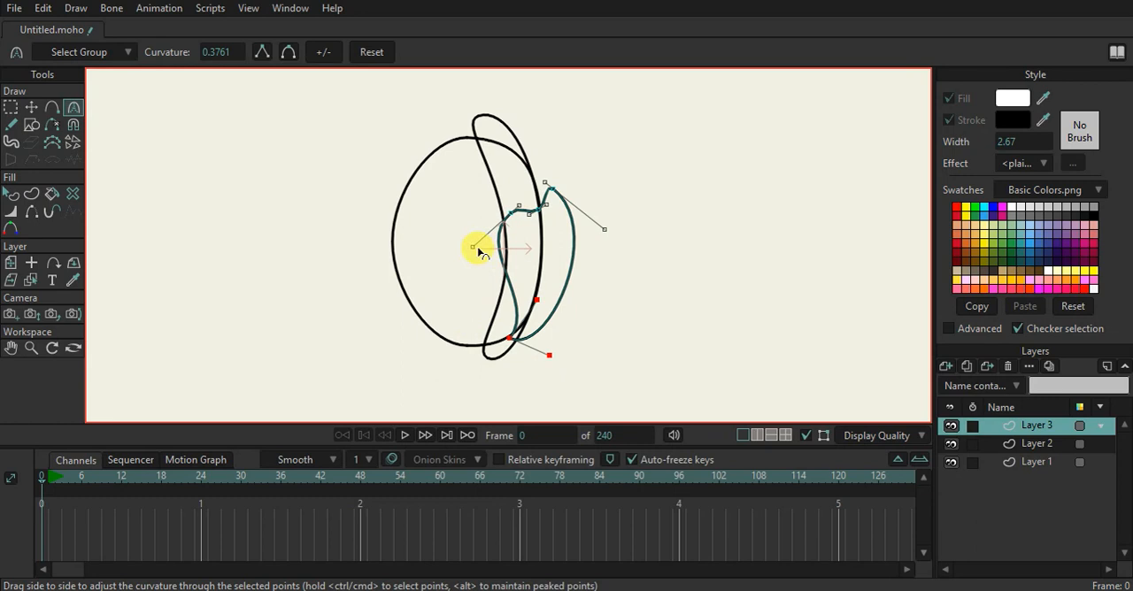
click(31, 106)
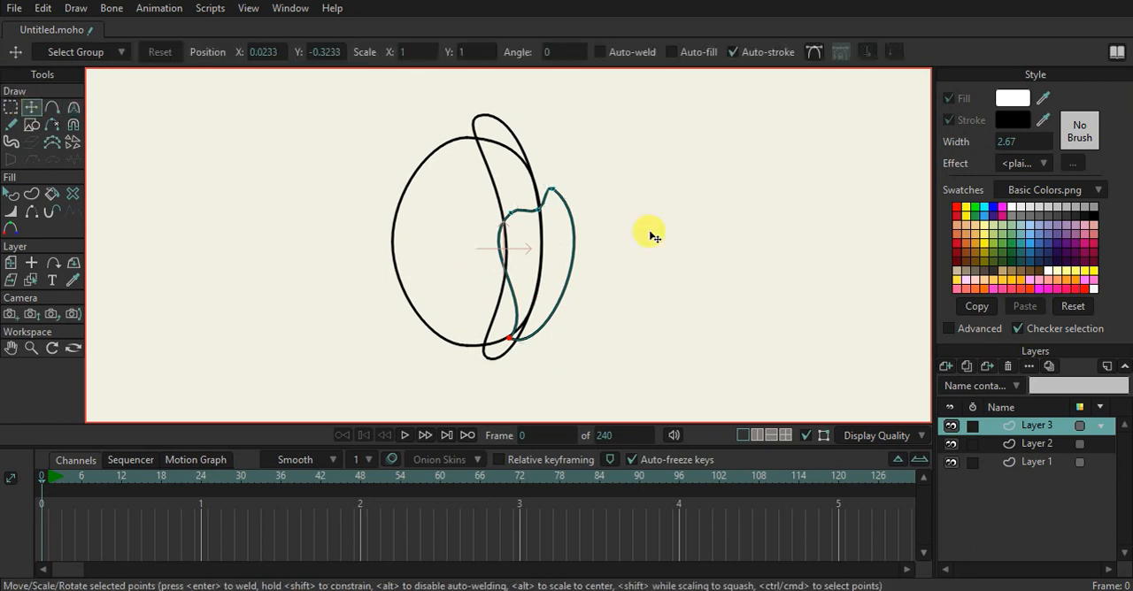
Add a vector layer directly below Layer 3 and draw a narrow upright rectangle over the crescent's upper tip
click(942, 369)
click(952, 382)
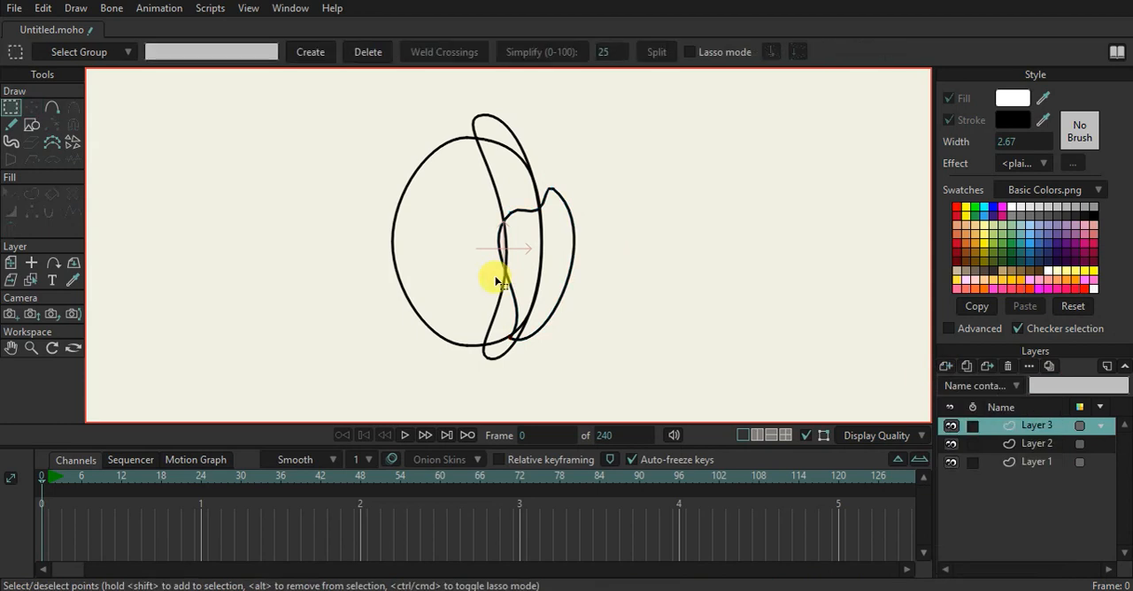
click(31, 124)
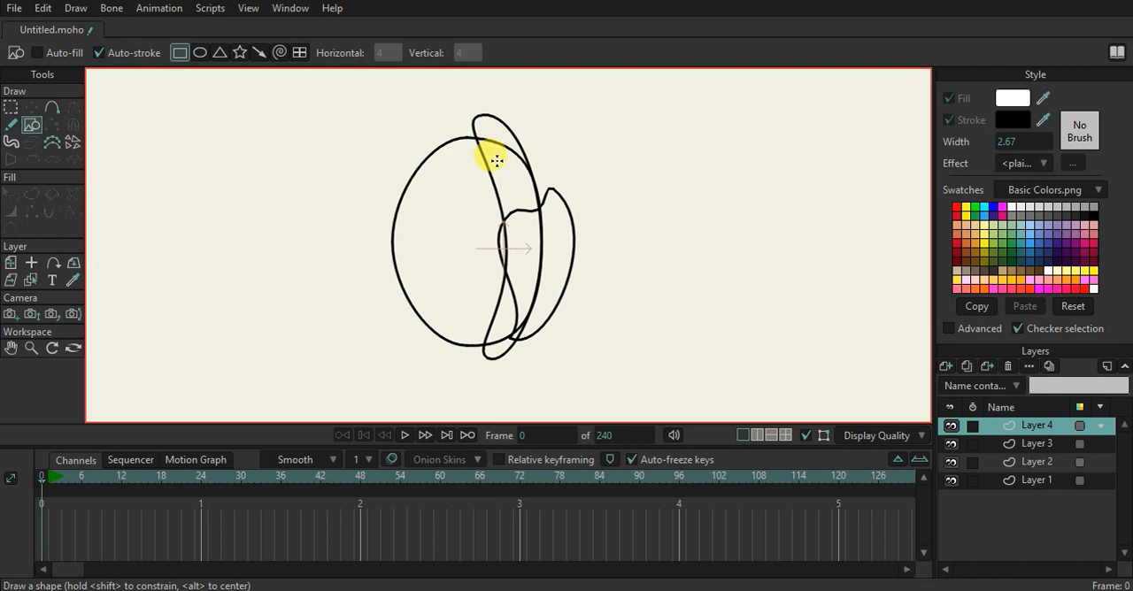
scroll(510, 177, up, 1)
drag(1030, 445, 1031, 452)
drag(572, 236, 565, 271)
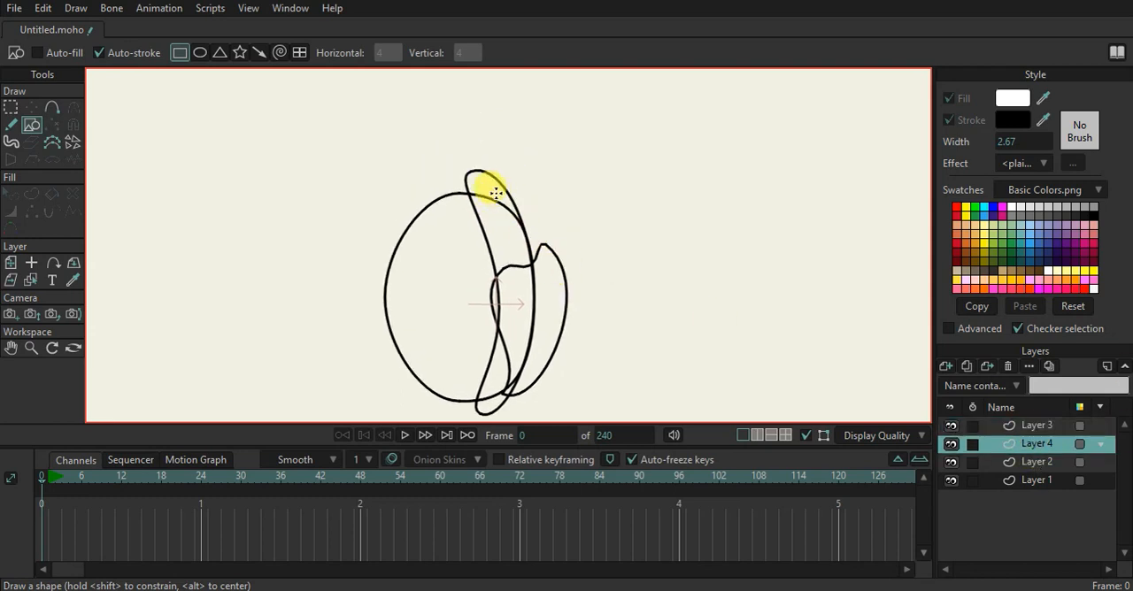
drag(484, 168, 510, 235)
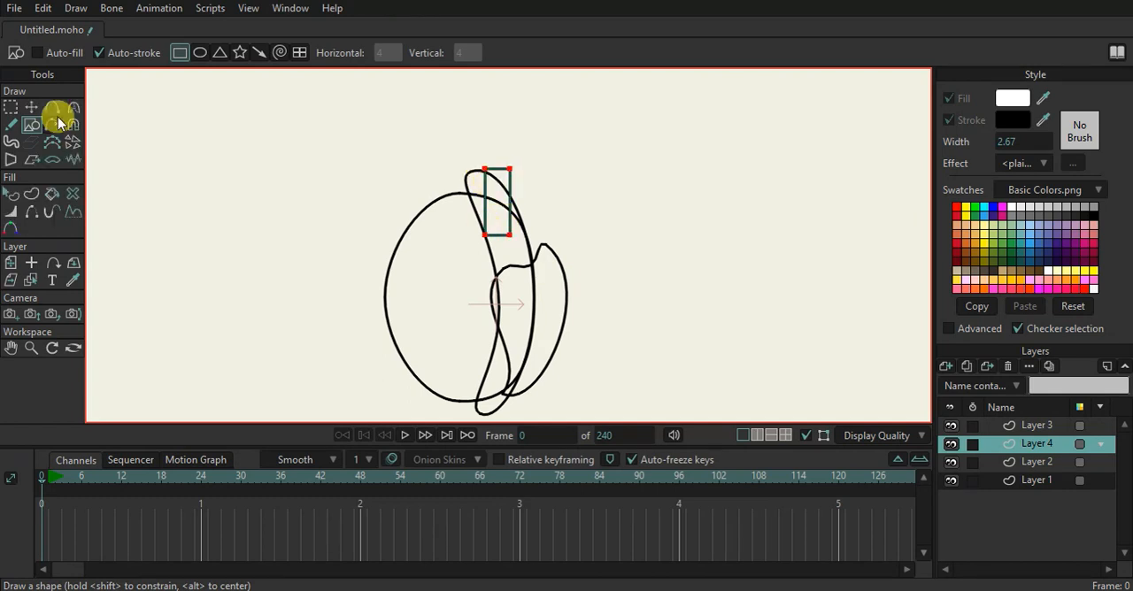
Stretch the rectangle upward by moving its two upper corners above the crescent's tip, slanting its top edge
click(32, 109)
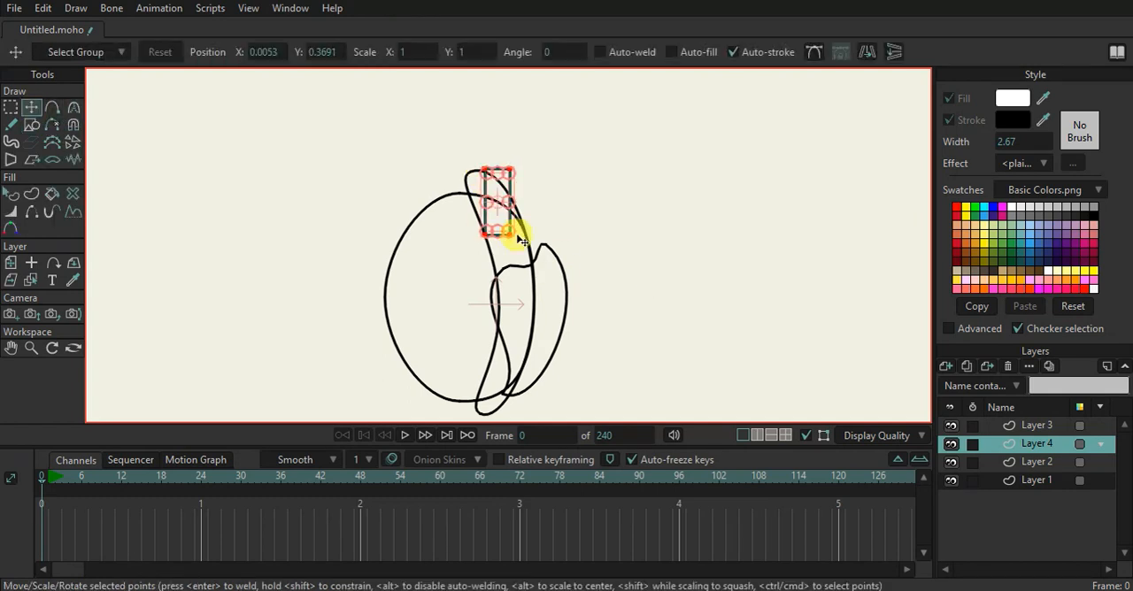
drag(498, 231, 491, 291)
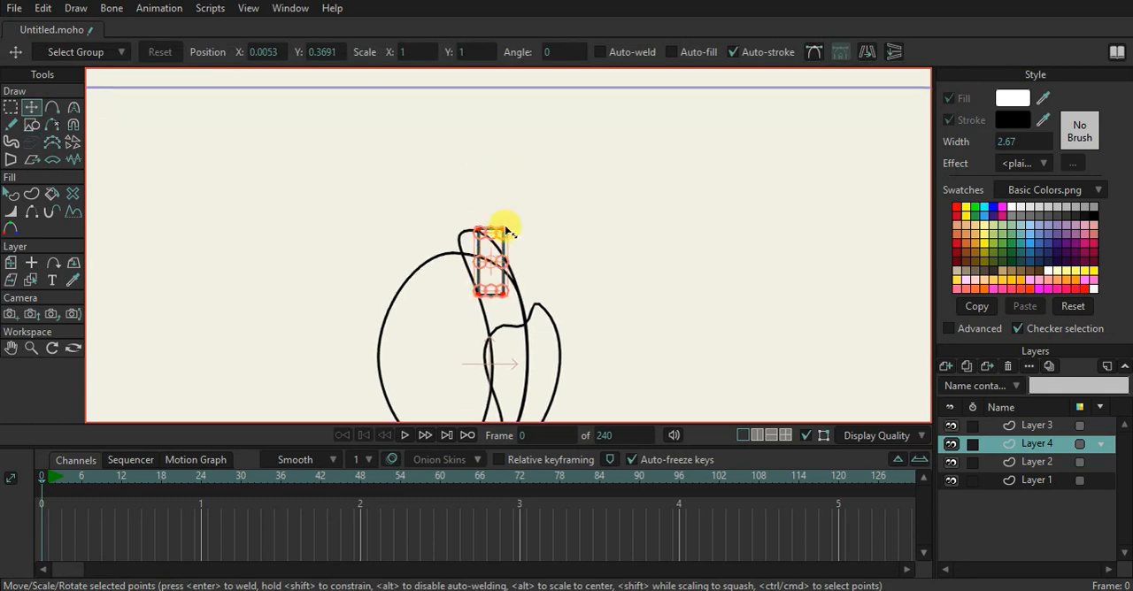
click(505, 228)
drag(505, 229, 484, 204)
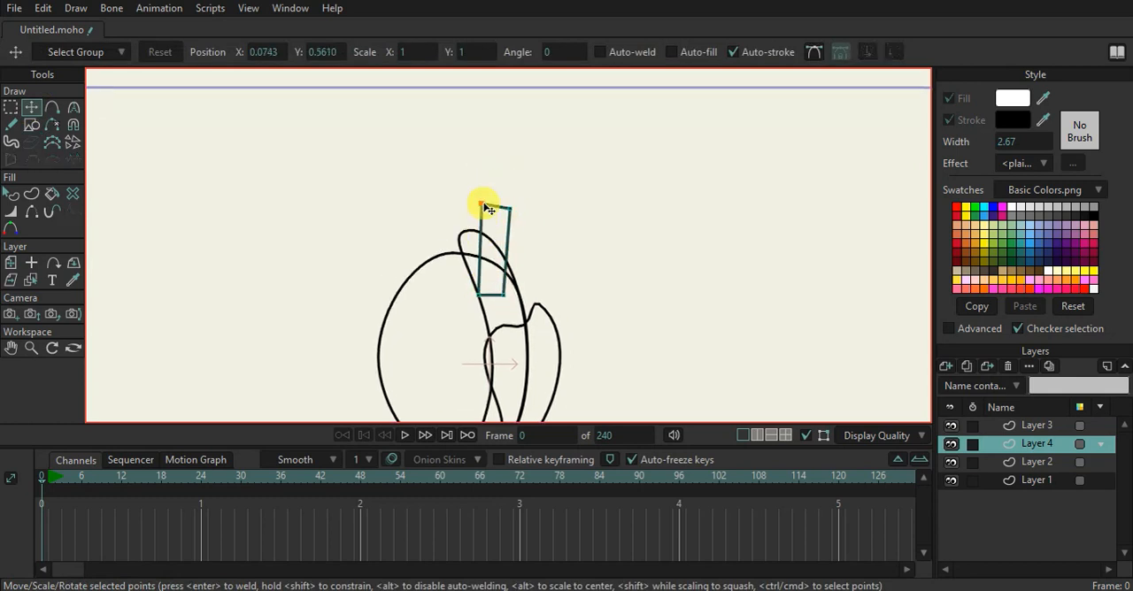
Add a point partway along the rectangle's right edge, turn off sharp corners, and pull the edge slightly inward
key(a)
click(500, 249)
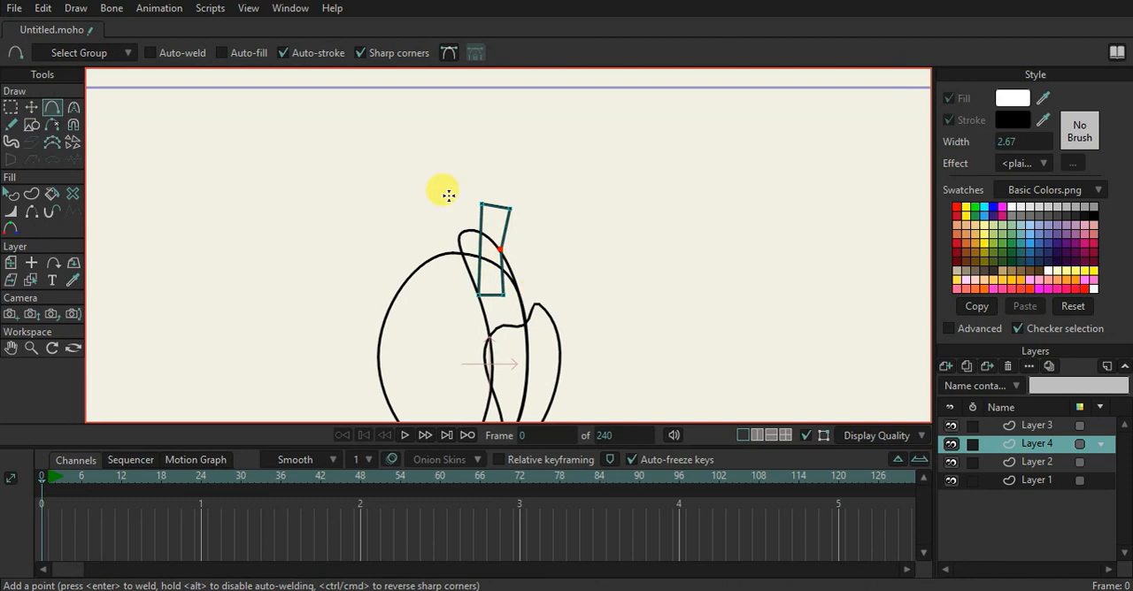
click(392, 53)
drag(507, 251, 499, 251)
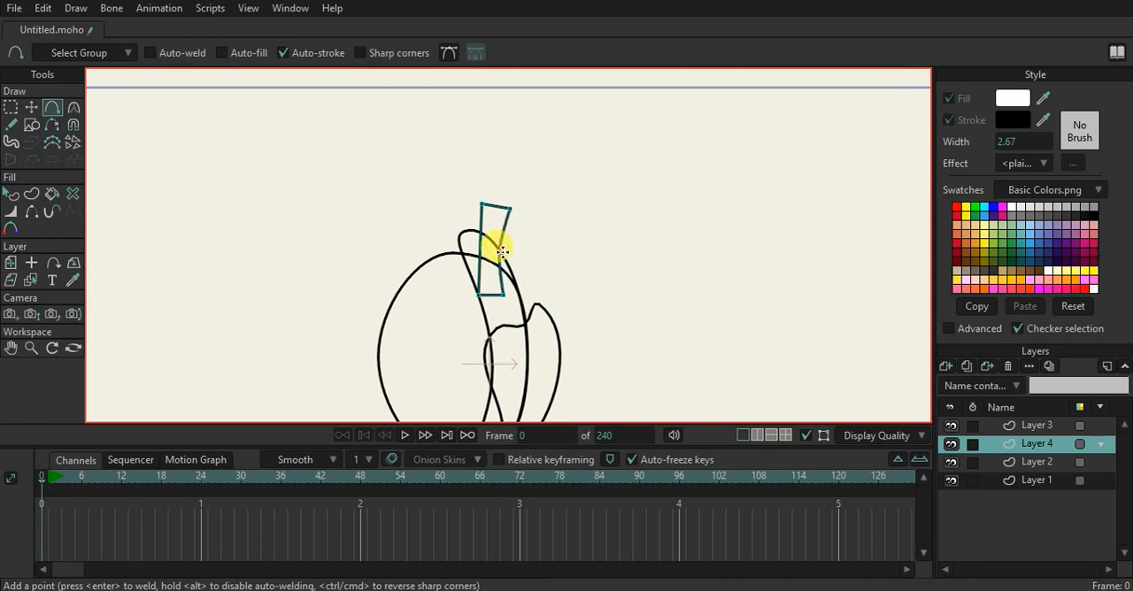
Reshape the rectangle into a rounded head and tapering neck by spreading its corners and adding smooth points along the edges
click(31, 106)
drag(503, 295, 482, 349)
drag(488, 211, 463, 216)
key(a)
mouse_move(475, 263)
mouse_down()
mouse_move(477, 301)
mouse_move(437, 210)
mouse_move(482, 192)
mouse_move(518, 253)
mouse_up()
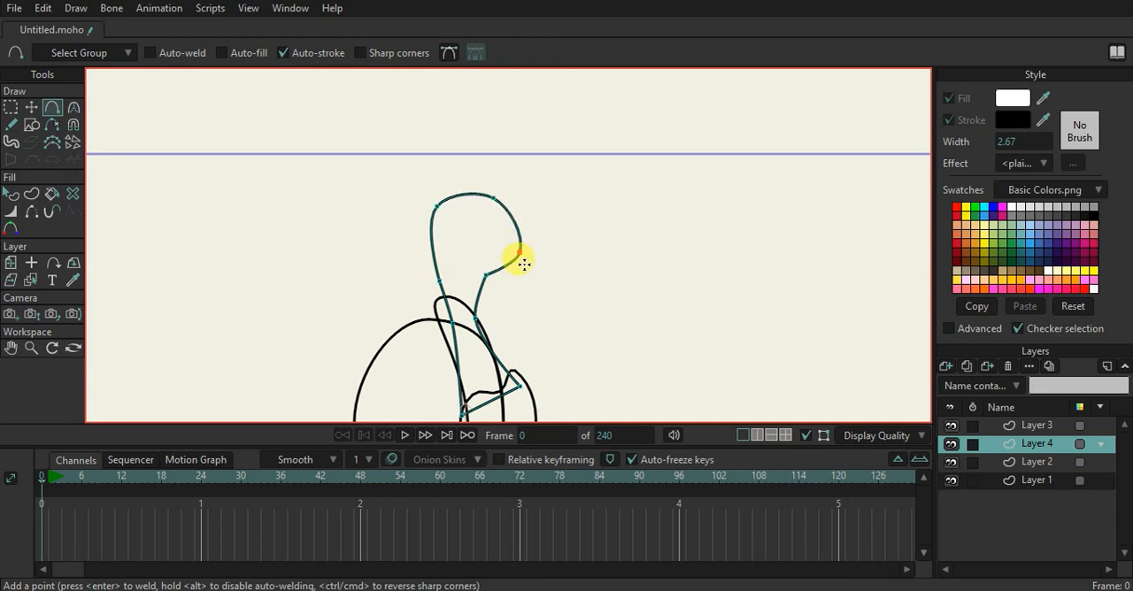
Refine the head outline by adding smooth points at its back, crown and upper front
scroll(525, 276, down, 2)
drag(513, 292, 440, 173)
scroll(474, 223, down, 2)
scroll(471, 225, up, 2)
scroll(439, 177, up, 2)
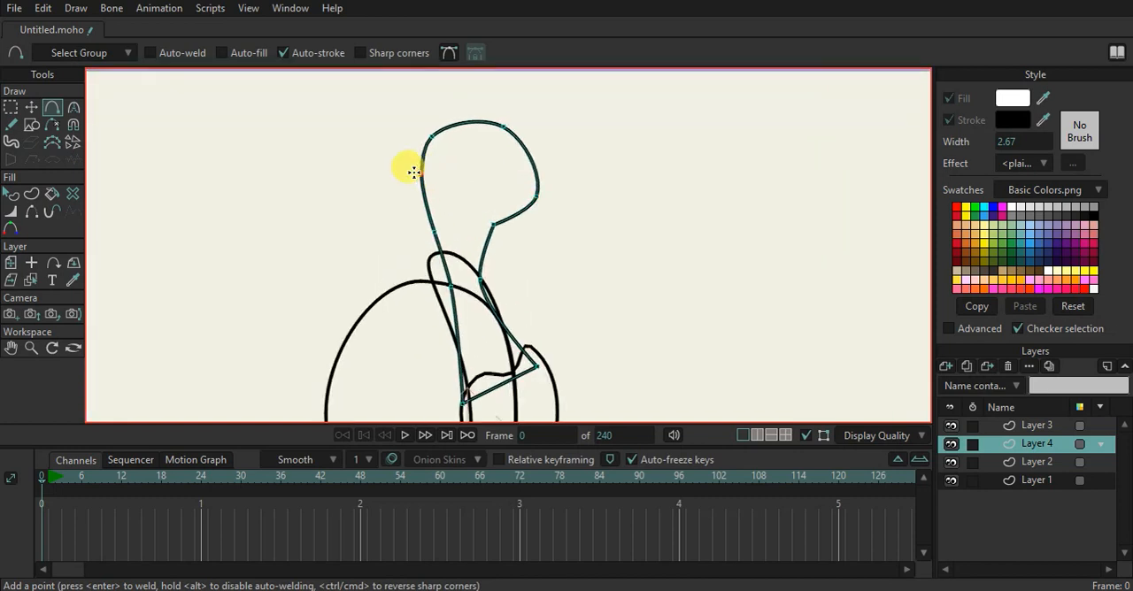
click(453, 116)
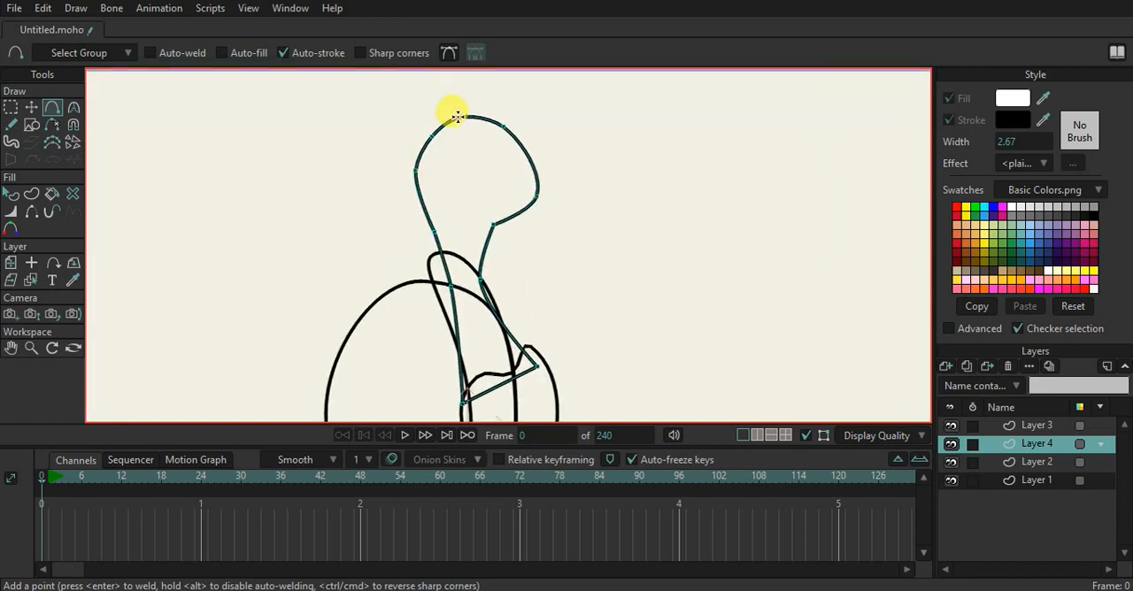
drag(520, 146, 525, 139)
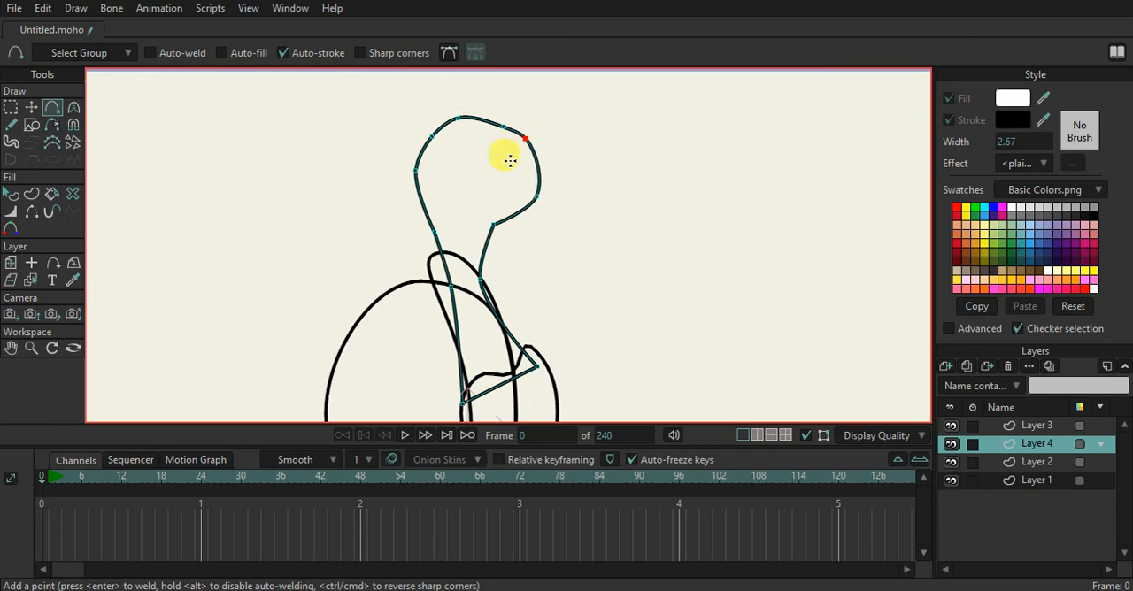
scroll(548, 252, down, 2)
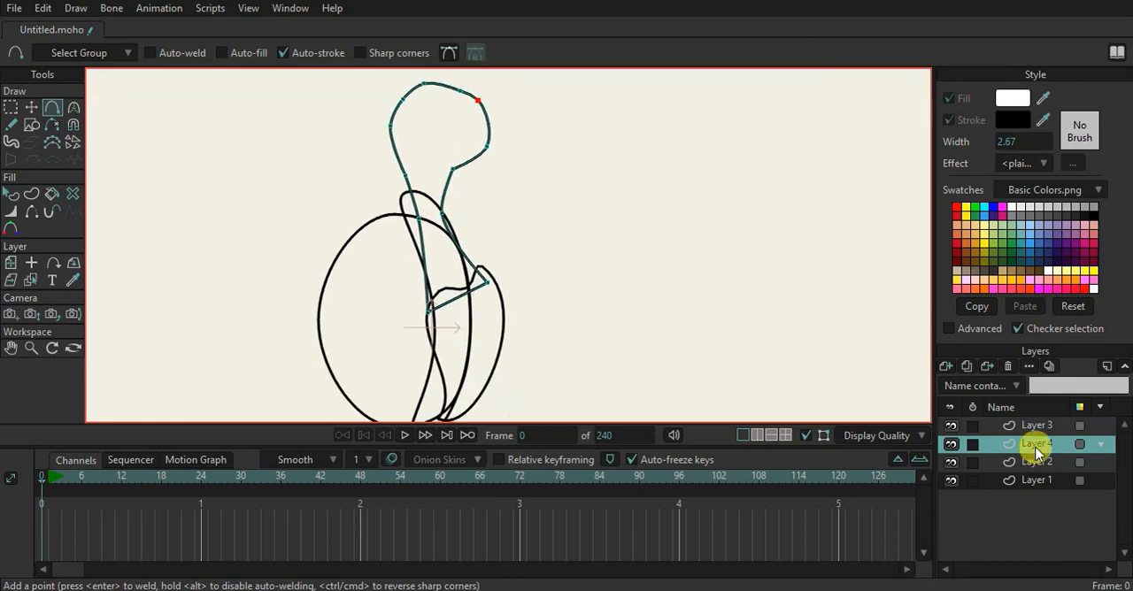
Add a vector layer above Layer 3 and draw a narrow upright rectangle over the middle of the body
click(1013, 425)
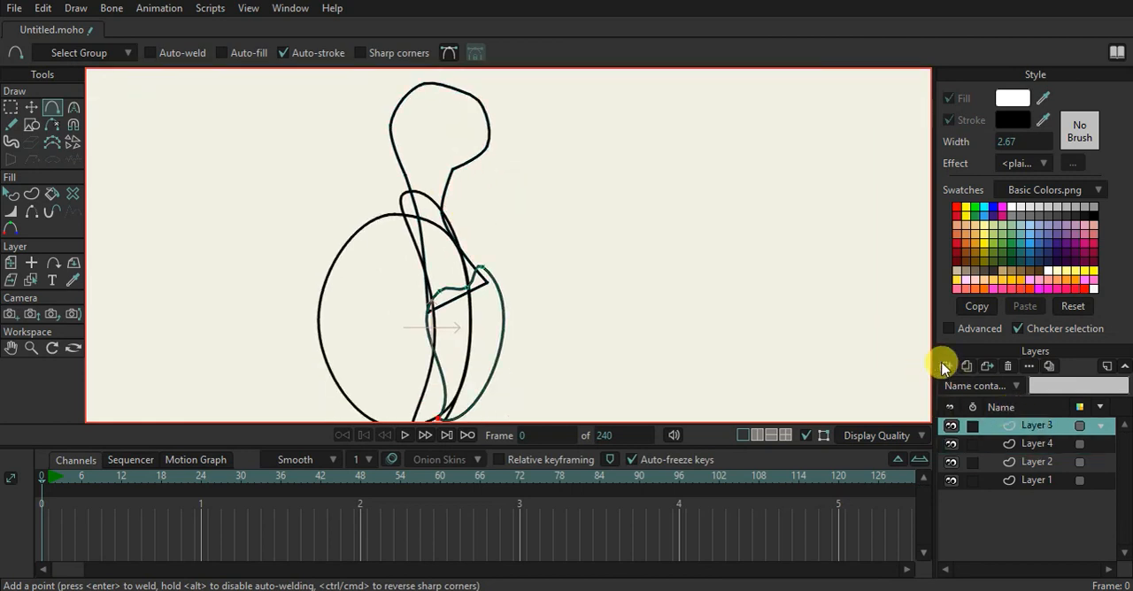
click(945, 367)
click(950, 382)
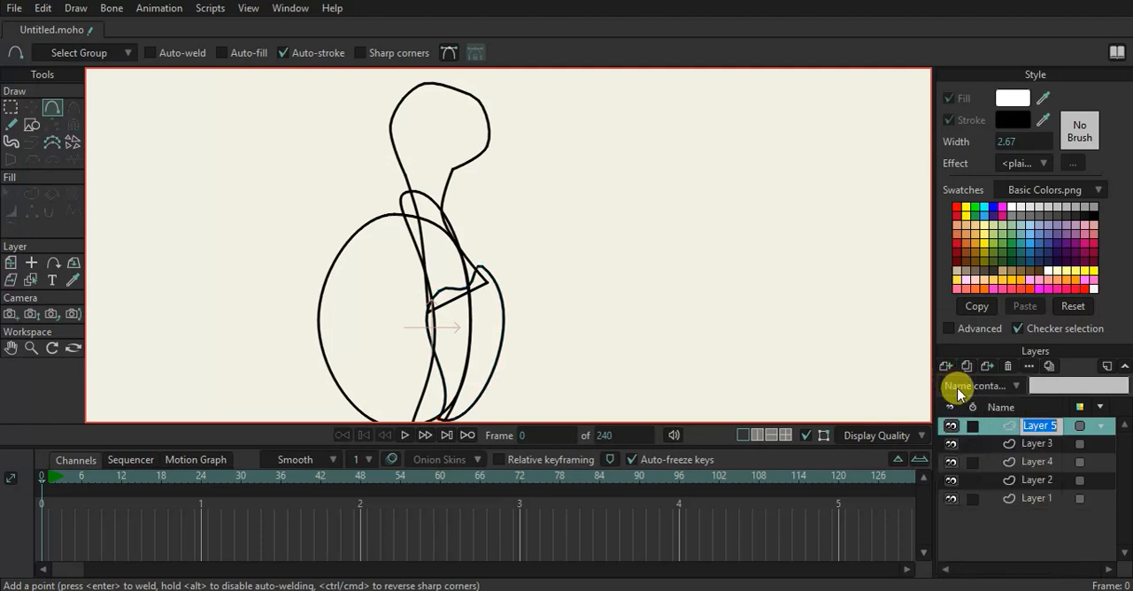
click(31, 124)
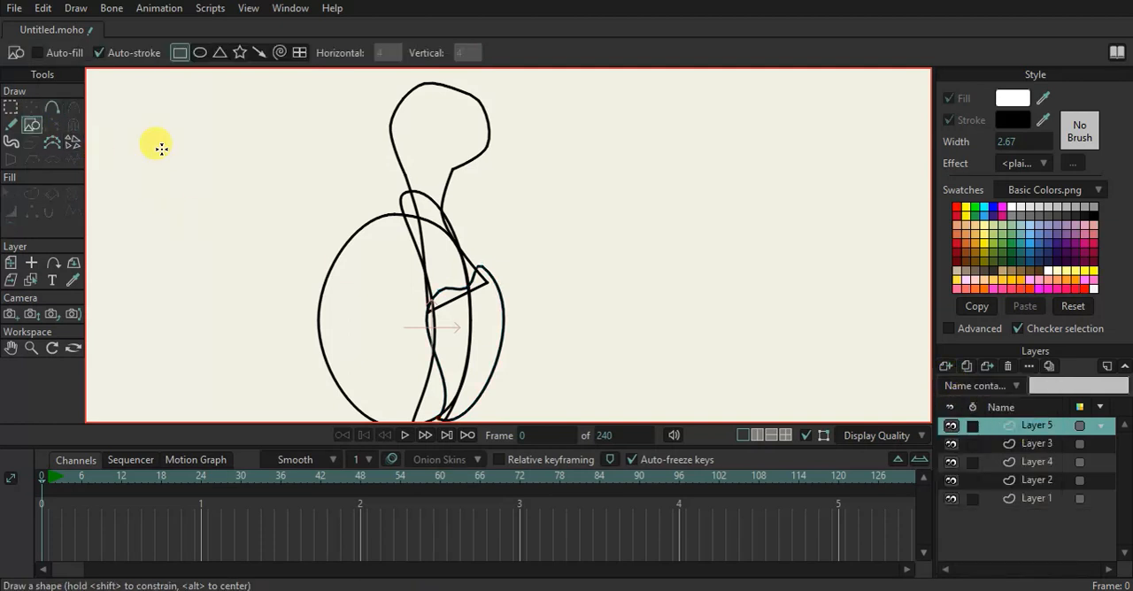
scroll(399, 189, down, 2)
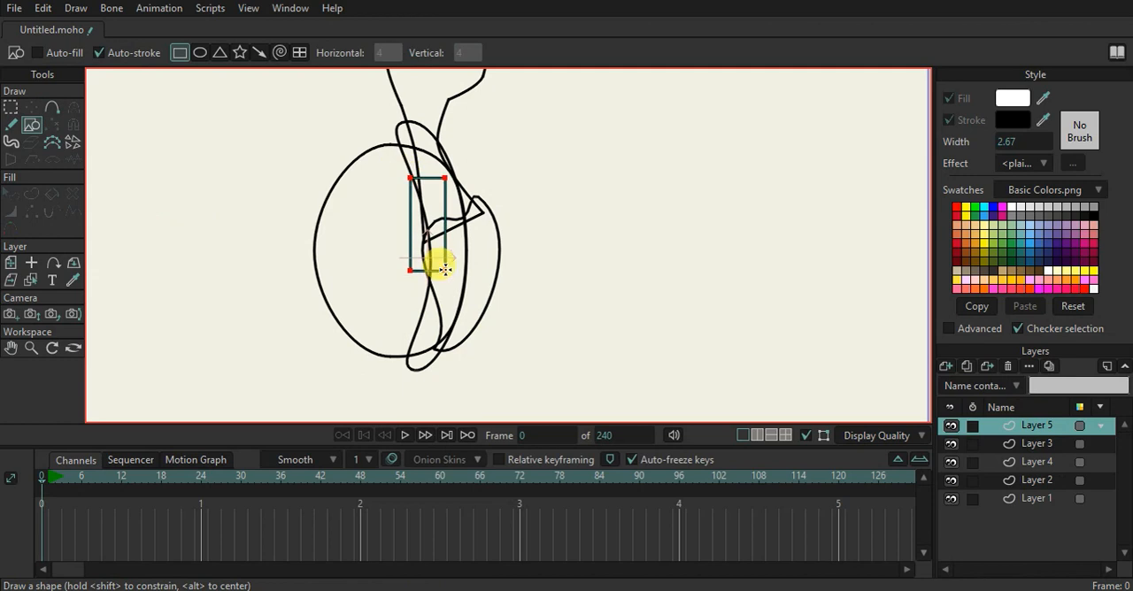
Tilt the new rectangle clockwise and move its corners to form a tapered upper limb slanting down-left
click(31, 107)
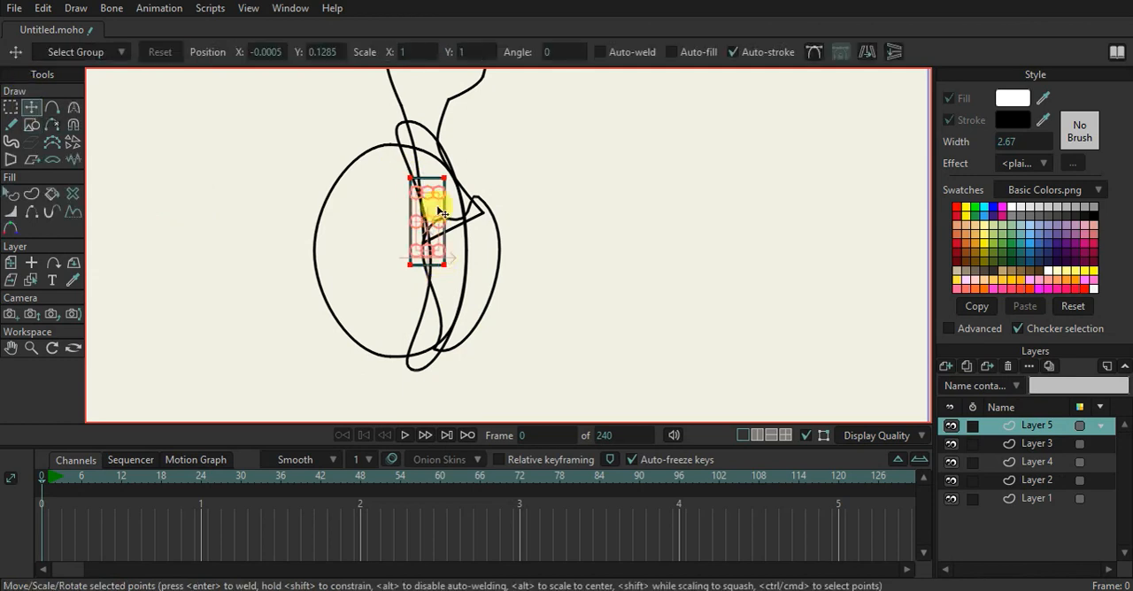
drag(443, 210, 434, 199)
click(432, 209)
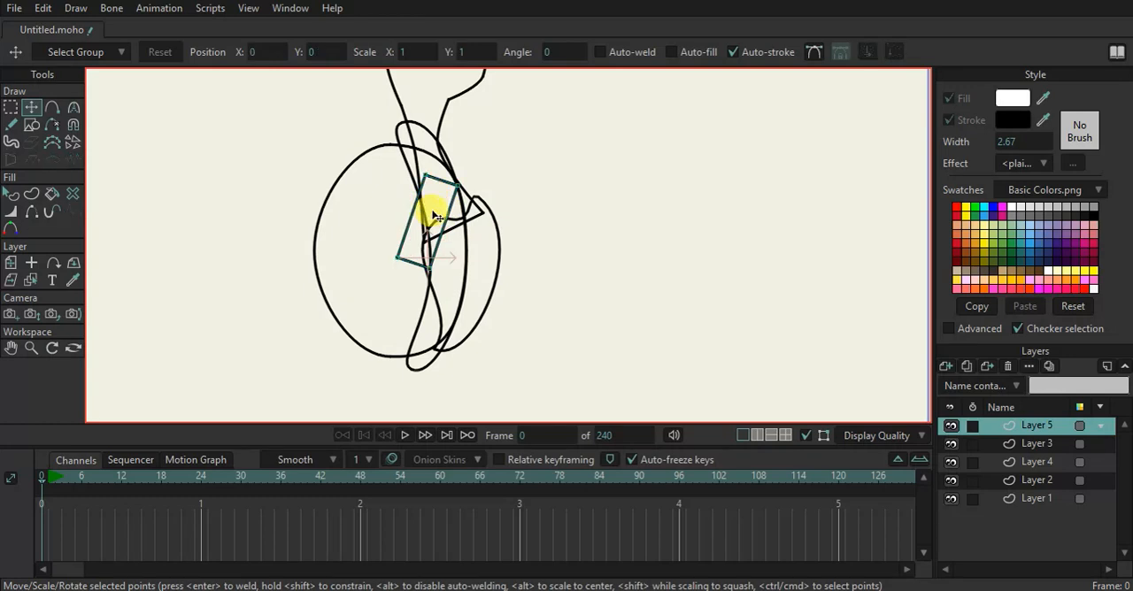
click(441, 211)
drag(433, 209, 436, 236)
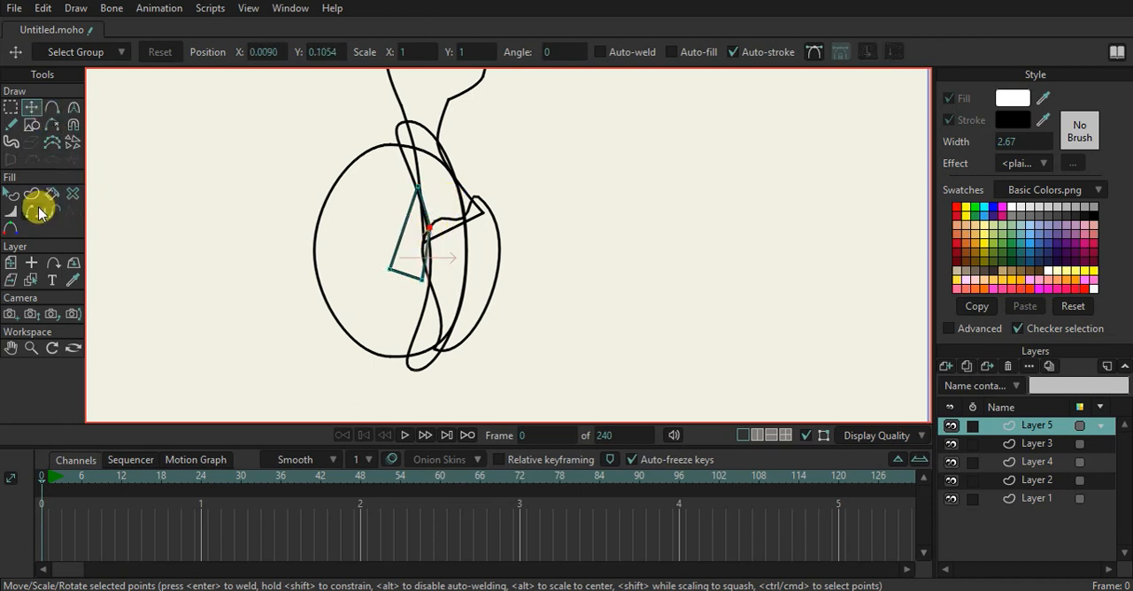
click(31, 212)
click(31, 107)
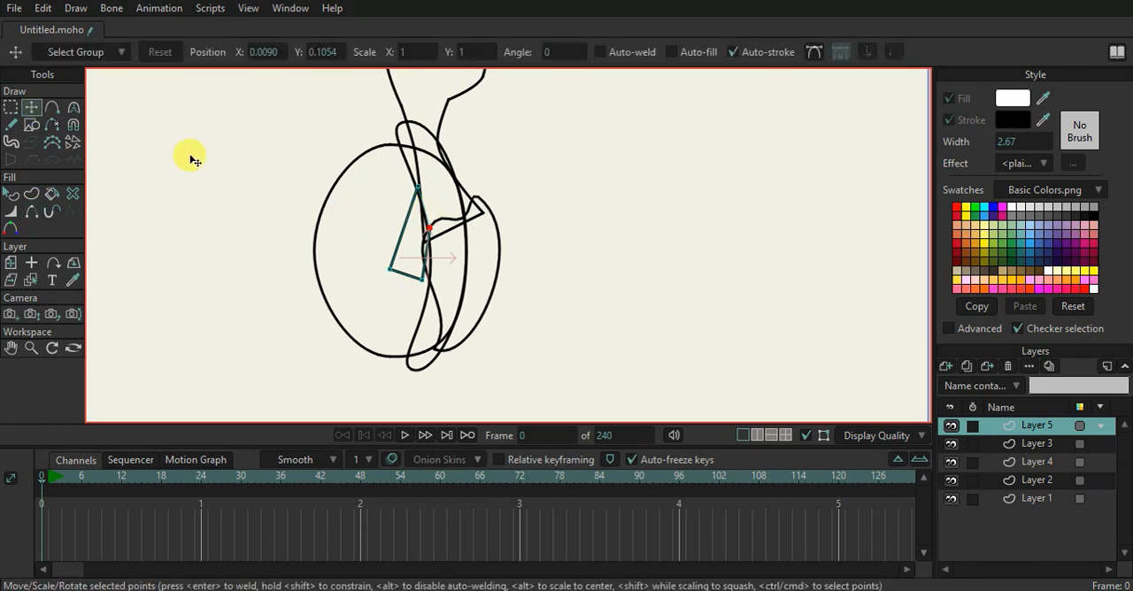
drag(423, 285, 389, 278)
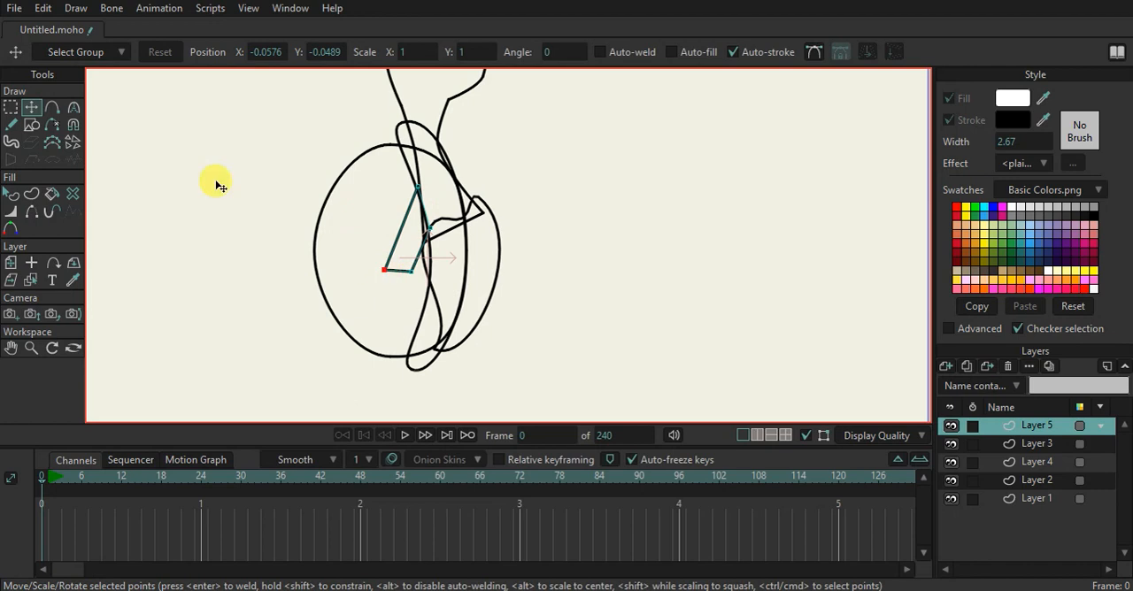
Turn on sharp corners and add two points on the limb's lower edge, pulling them down-right into a bent lower segment
click(52, 109)
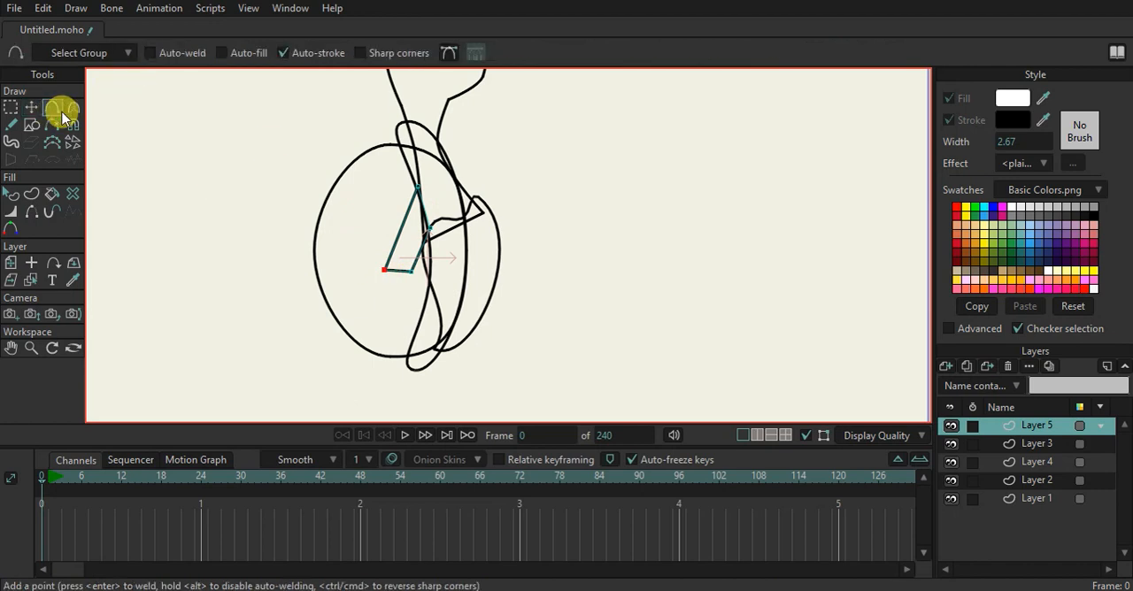
click(372, 55)
scroll(410, 276, up, 1)
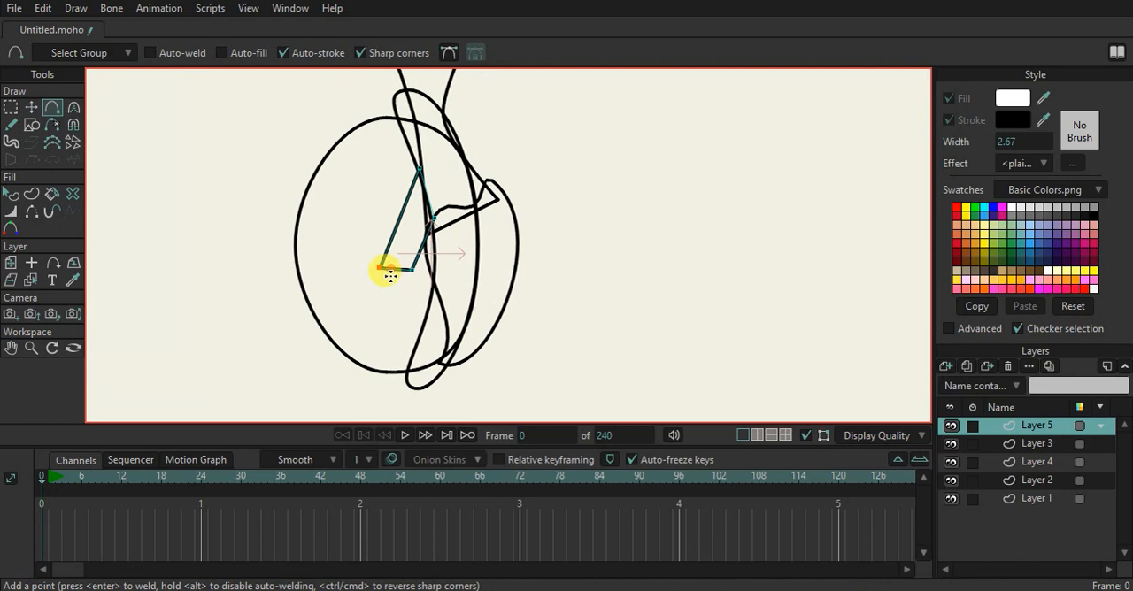
drag(389, 278, 403, 350)
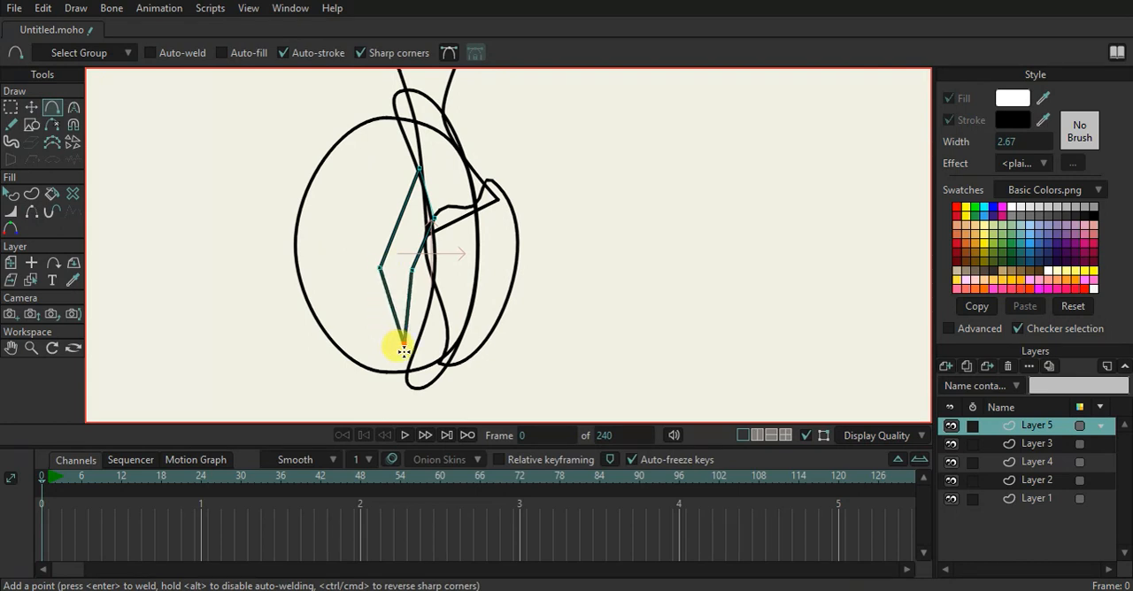
drag(407, 307, 420, 322)
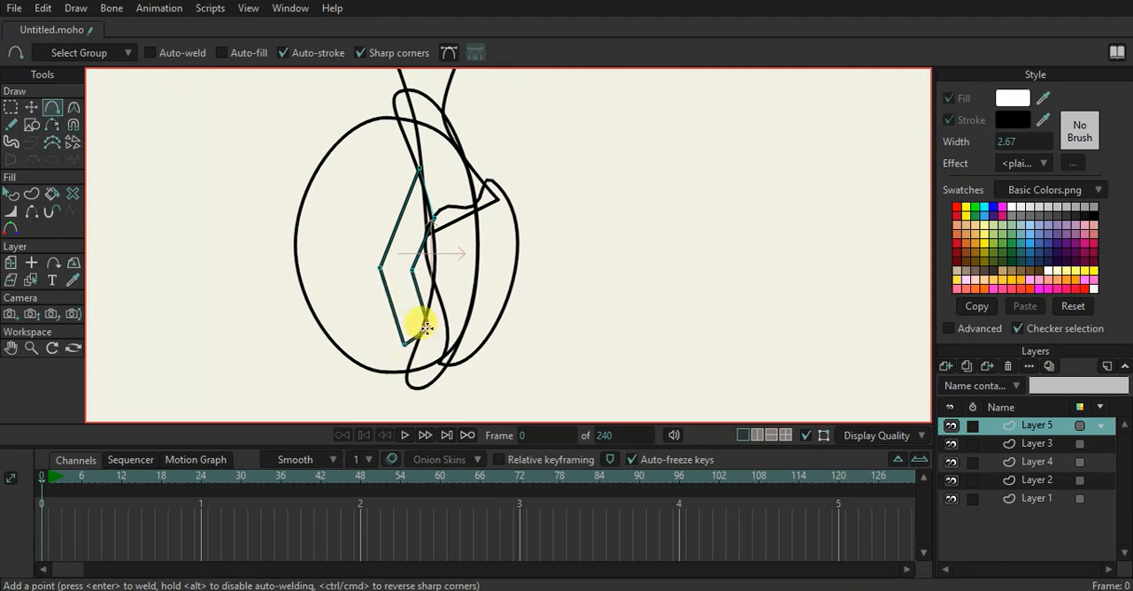
Add sharp-cornered points at the limb's lower end to form an angular foot-like shape pointing right
scroll(455, 350, up, 1)
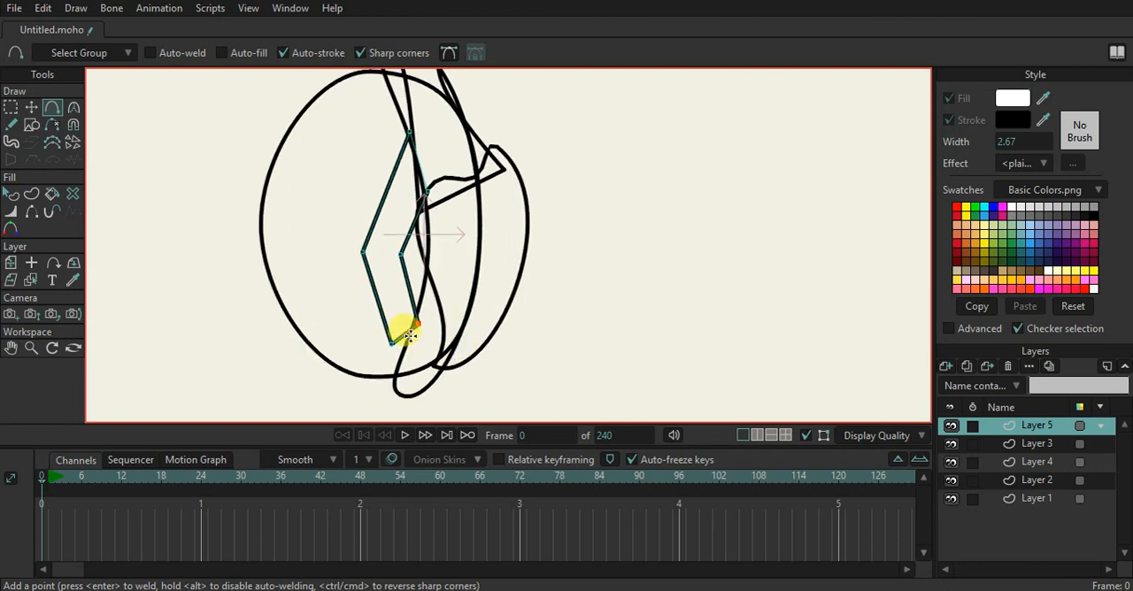
drag(427, 334, 408, 369)
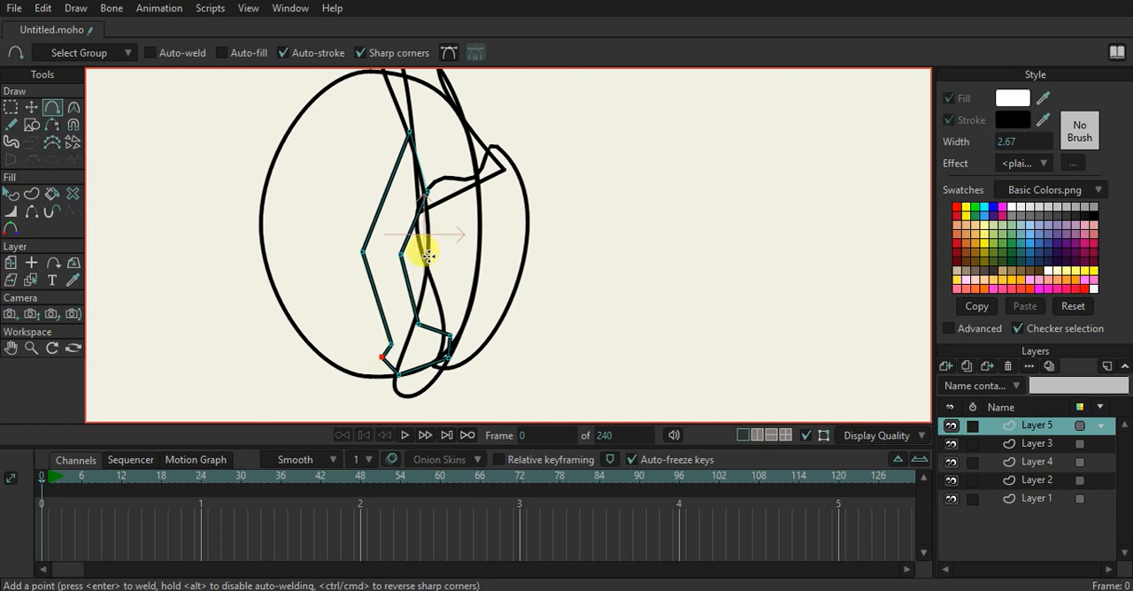
scroll(430, 184, down, 3)
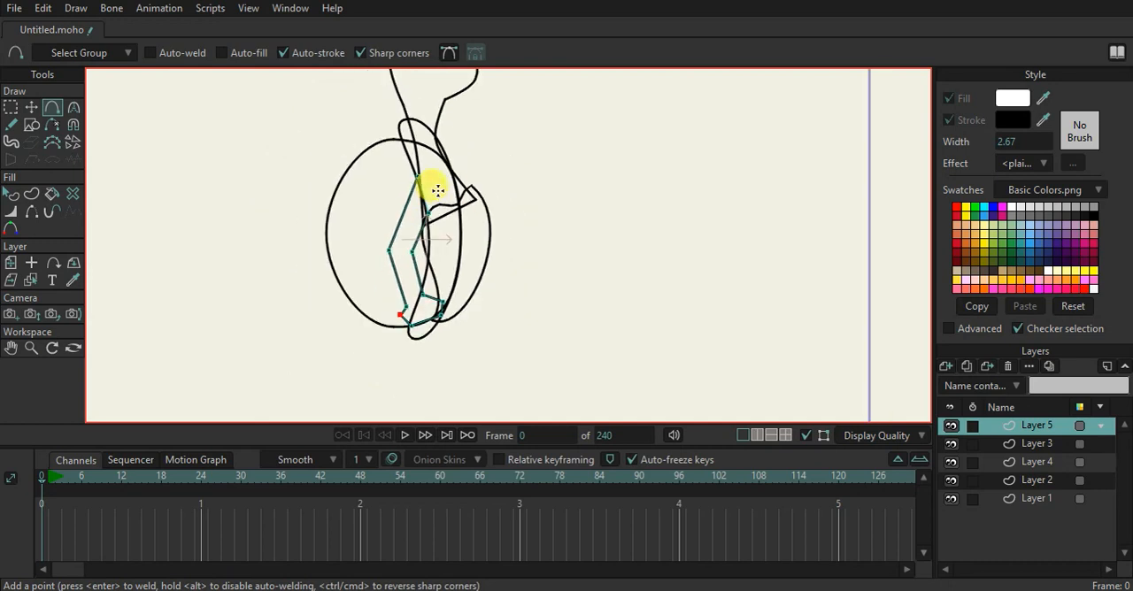
scroll(455, 189, up, 2)
scroll(482, 289, up, 2)
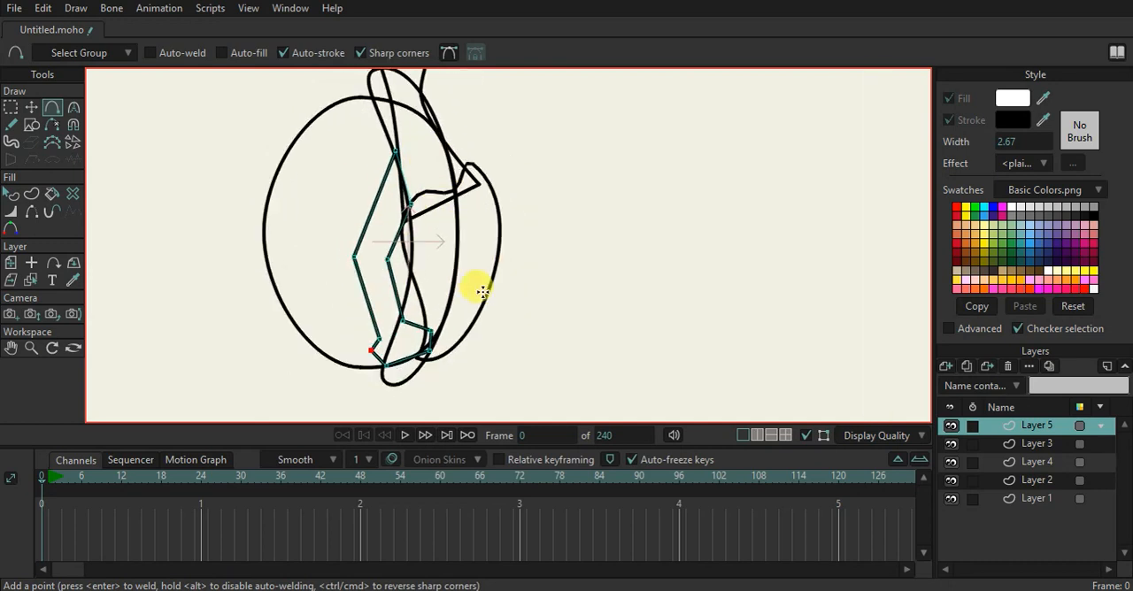
Fill the large oval on Layer 1 with dark olive green
scroll(483, 288, down, 5)
click(1017, 497)
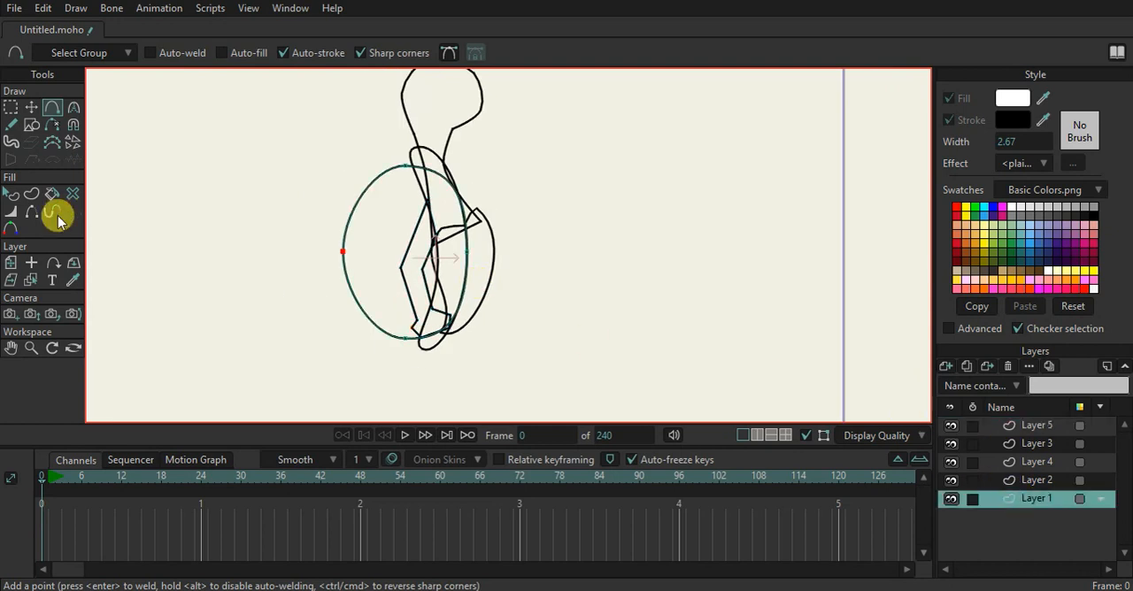
click(11, 194)
click(367, 193)
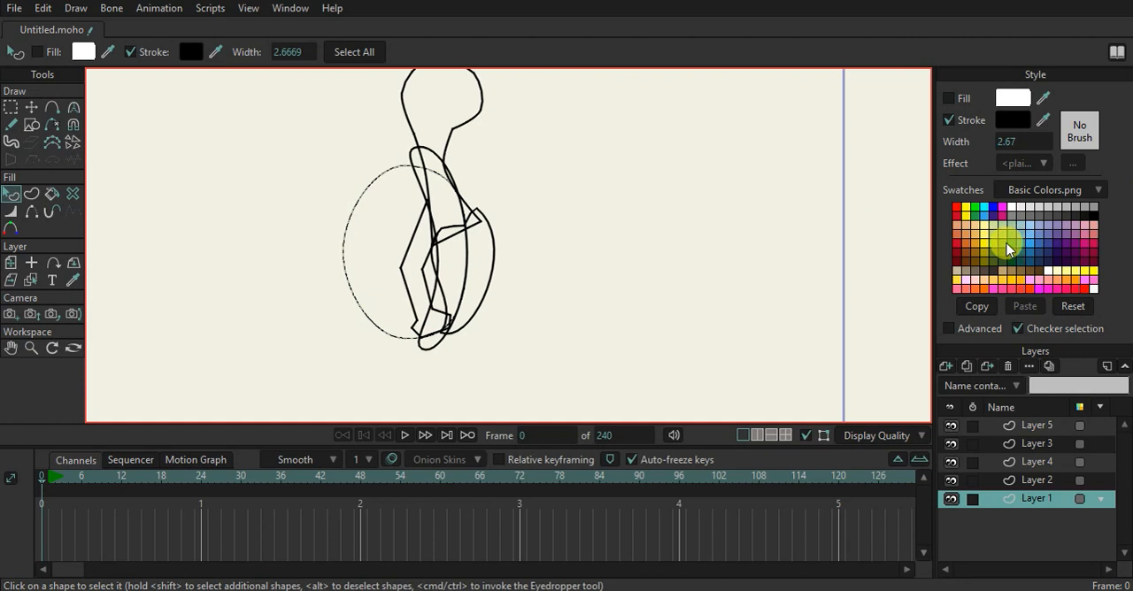
click(995, 245)
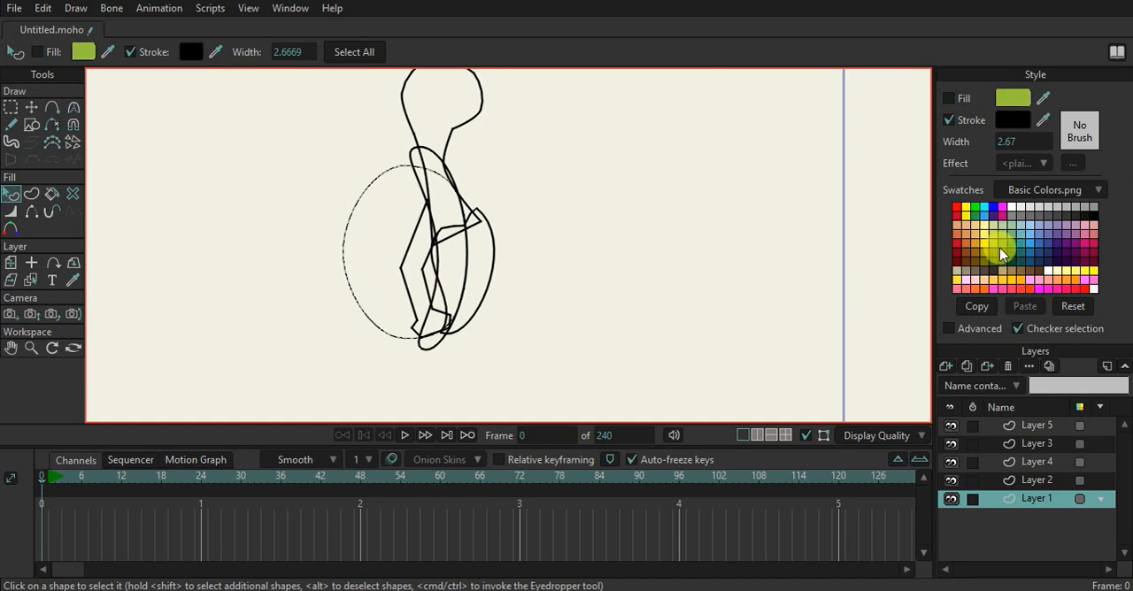
click(996, 253)
click(957, 104)
click(767, 194)
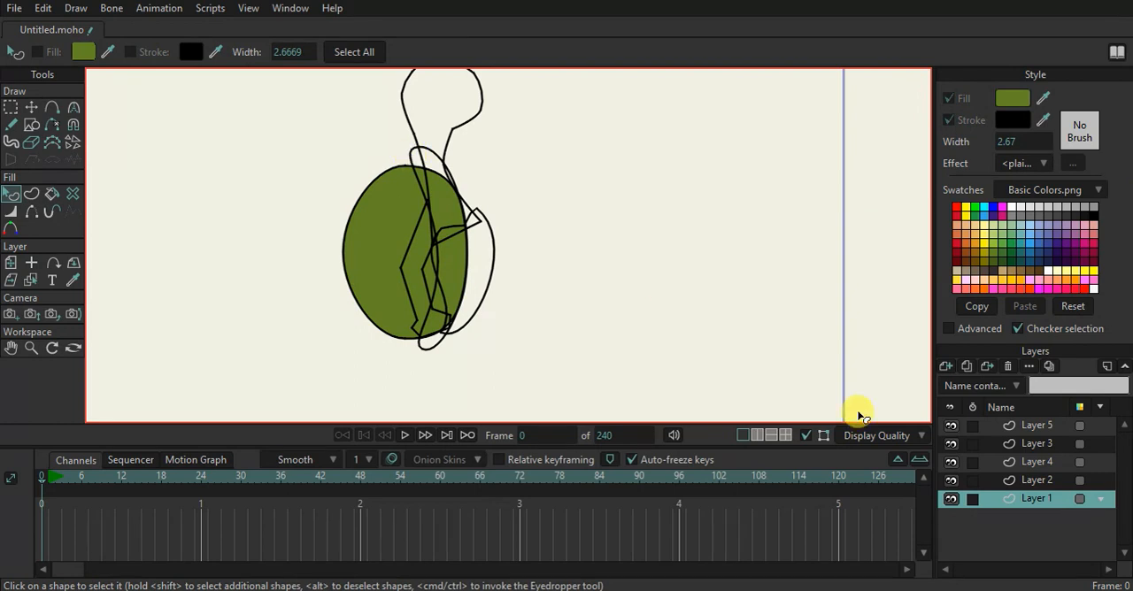
Fill the crescent on Layer 2 with black
click(968, 480)
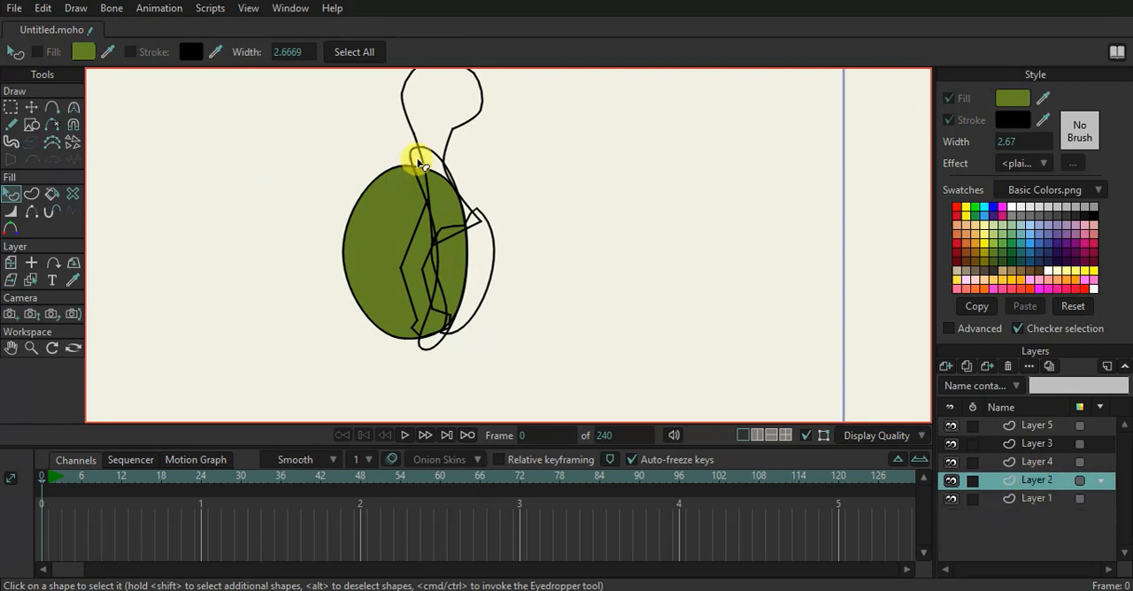
click(413, 160)
click(965, 101)
drag(1042, 96, 1015, 116)
click(776, 211)
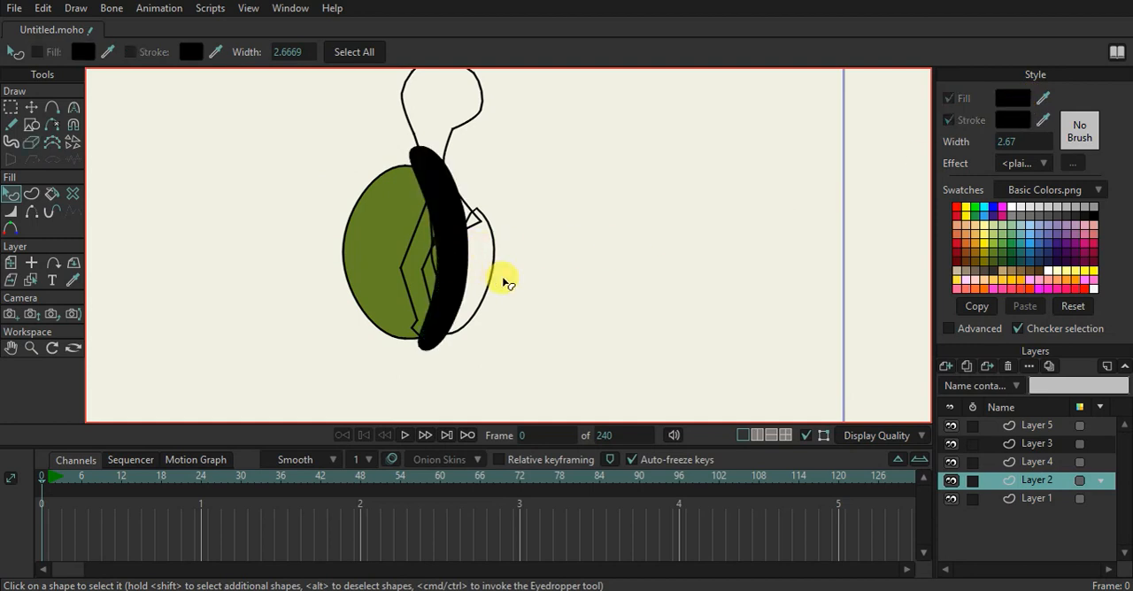
Fill the head-and-neck shape on Layer 4 with green from the swatches
click(967, 464)
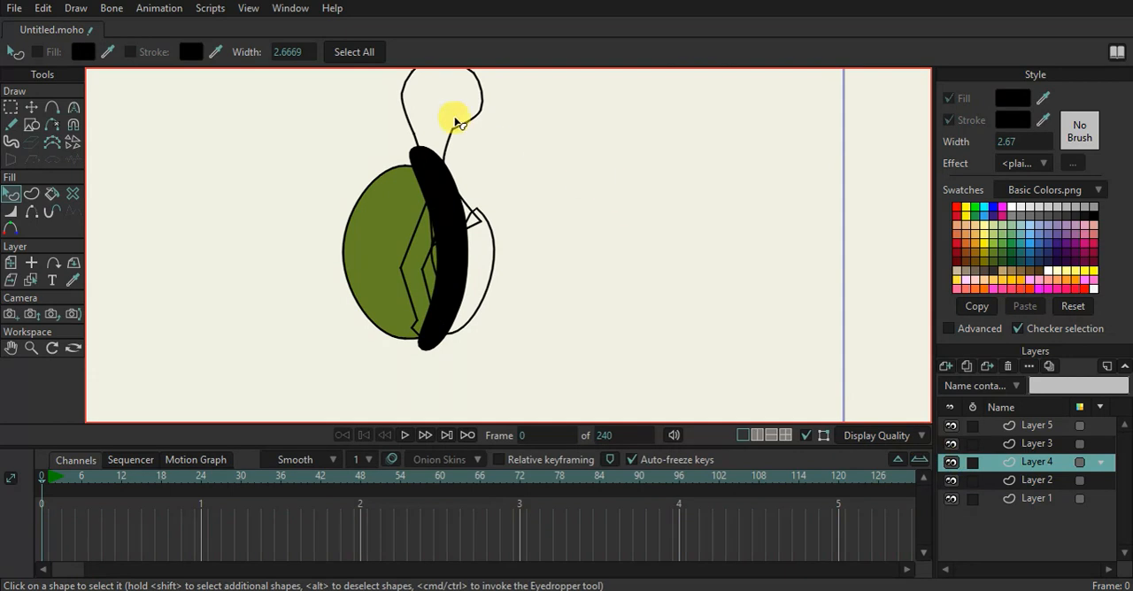
click(461, 129)
click(949, 98)
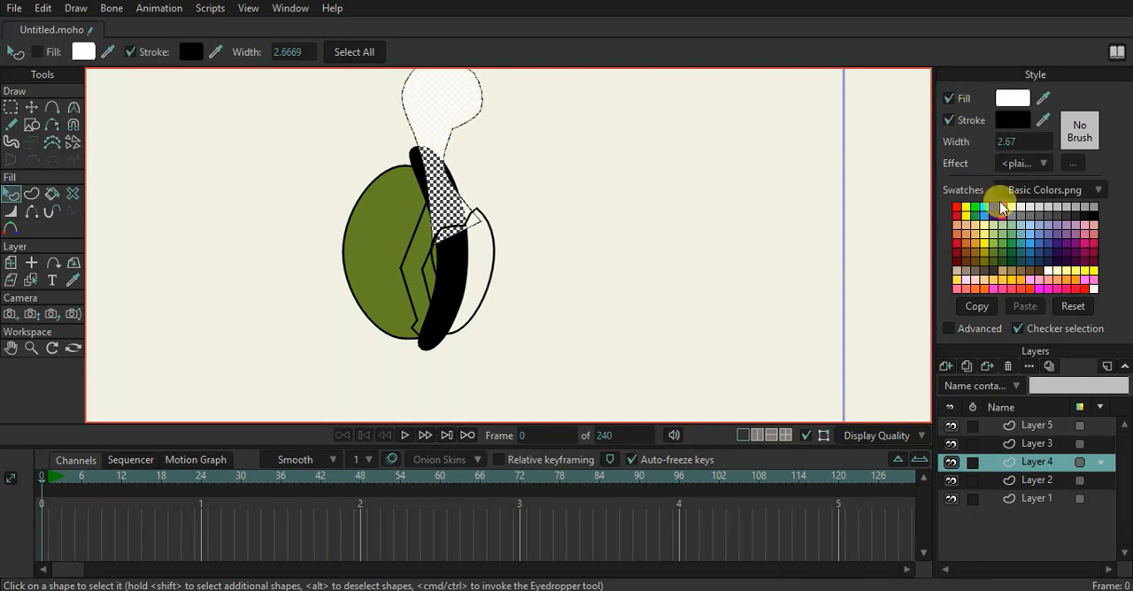
click(1015, 252)
click(540, 232)
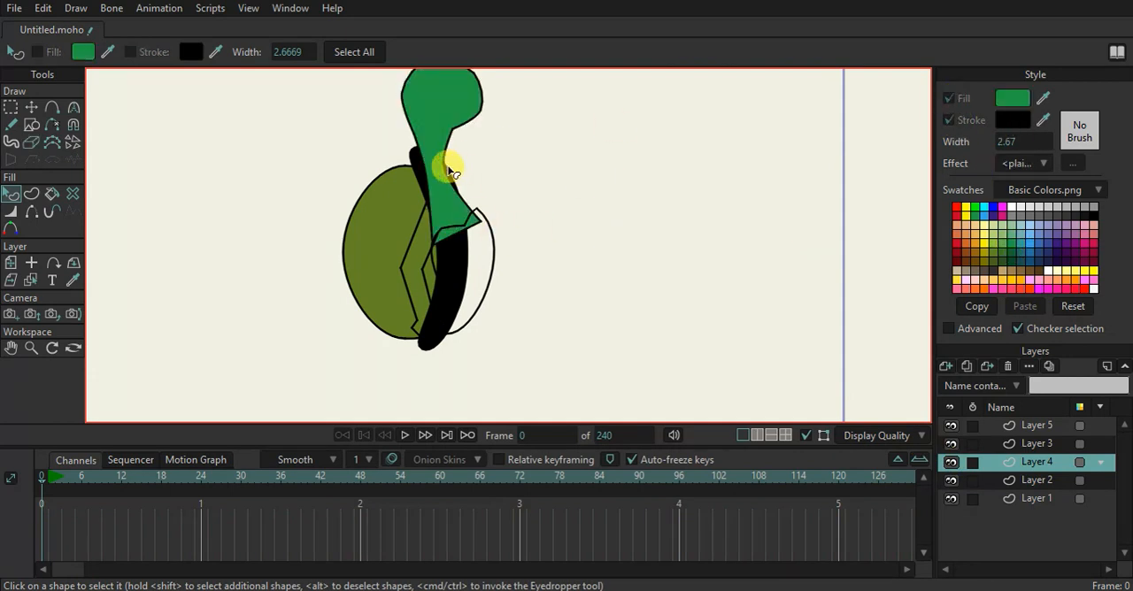
Fill the belly oval on Layer 3 with dark yellow from the swatches
click(1013, 442)
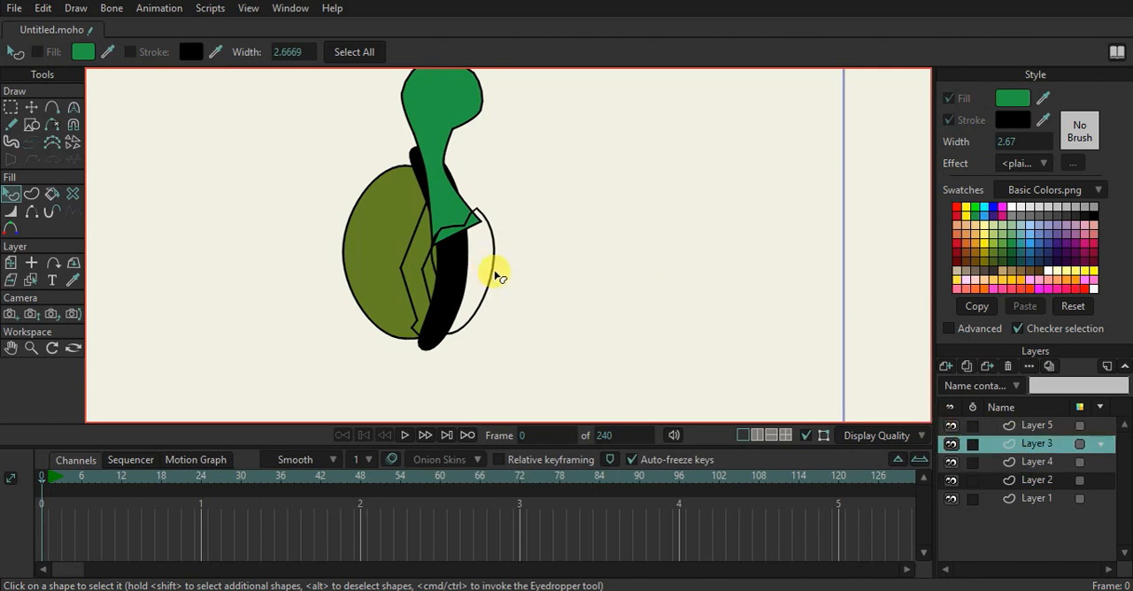
click(489, 267)
click(949, 98)
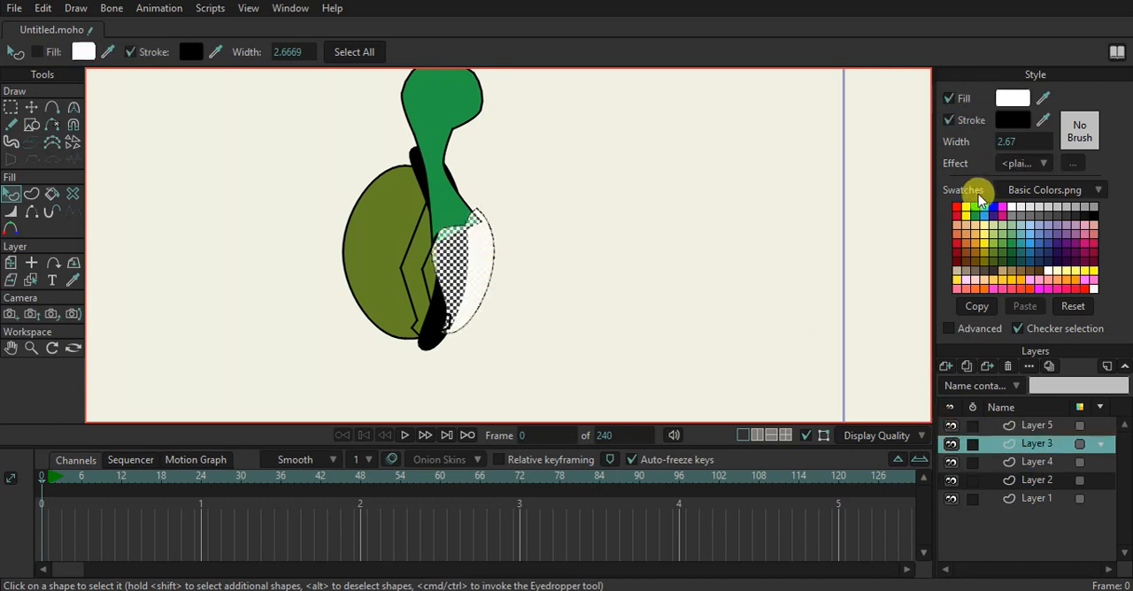
click(980, 253)
click(713, 261)
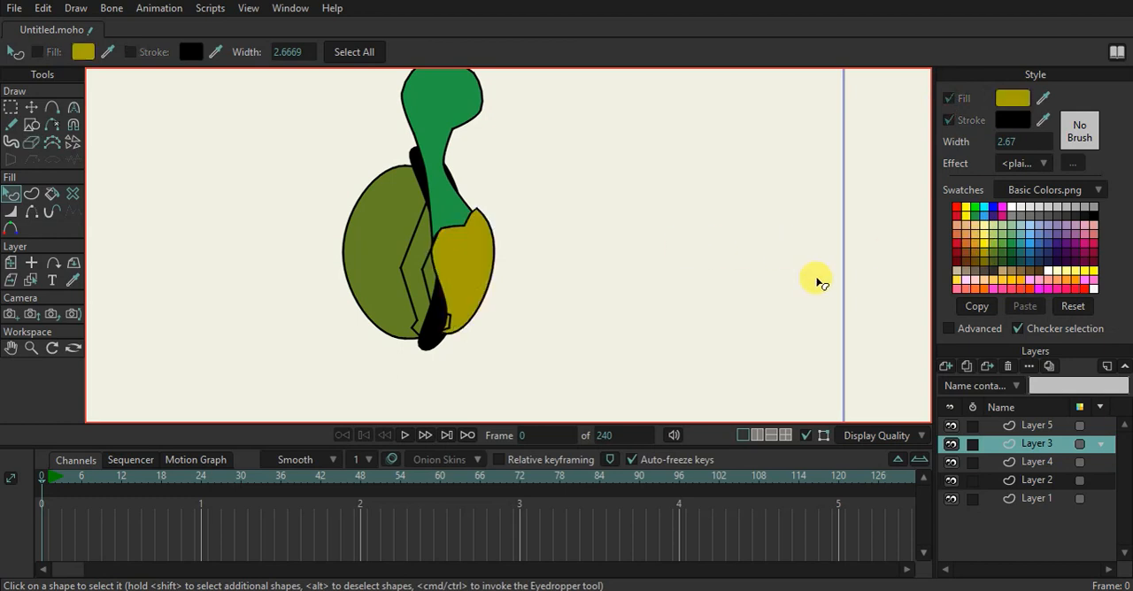
Fill the bent limb on Layer 5 with the same green as the head and neck
click(1037, 428)
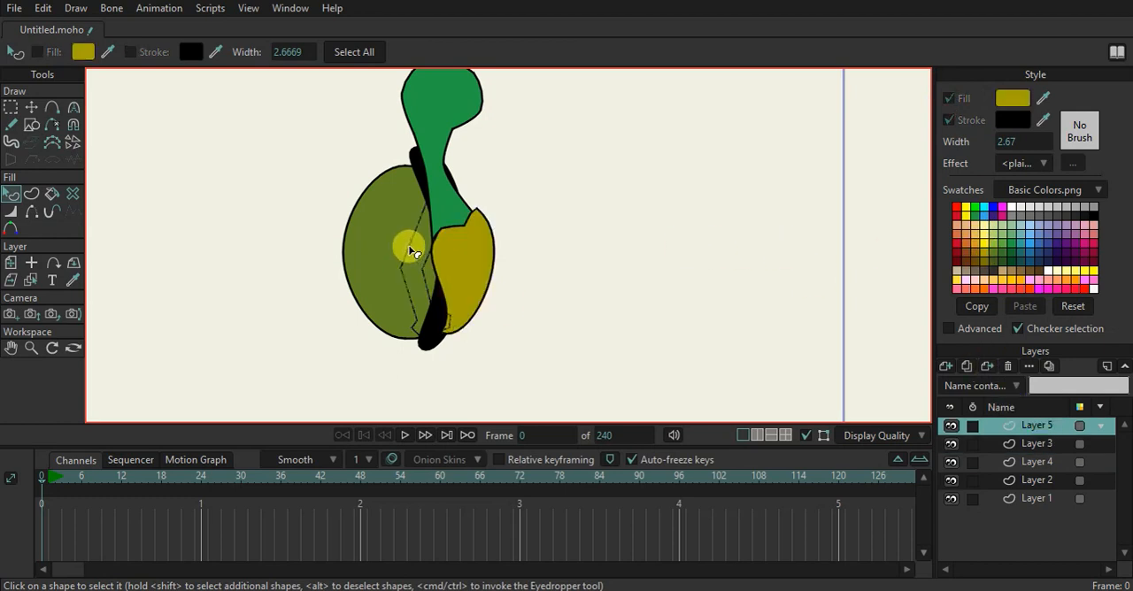
click(410, 250)
click(950, 98)
drag(1029, 99, 444, 178)
click(519, 212)
scroll(515, 213, down, 2)
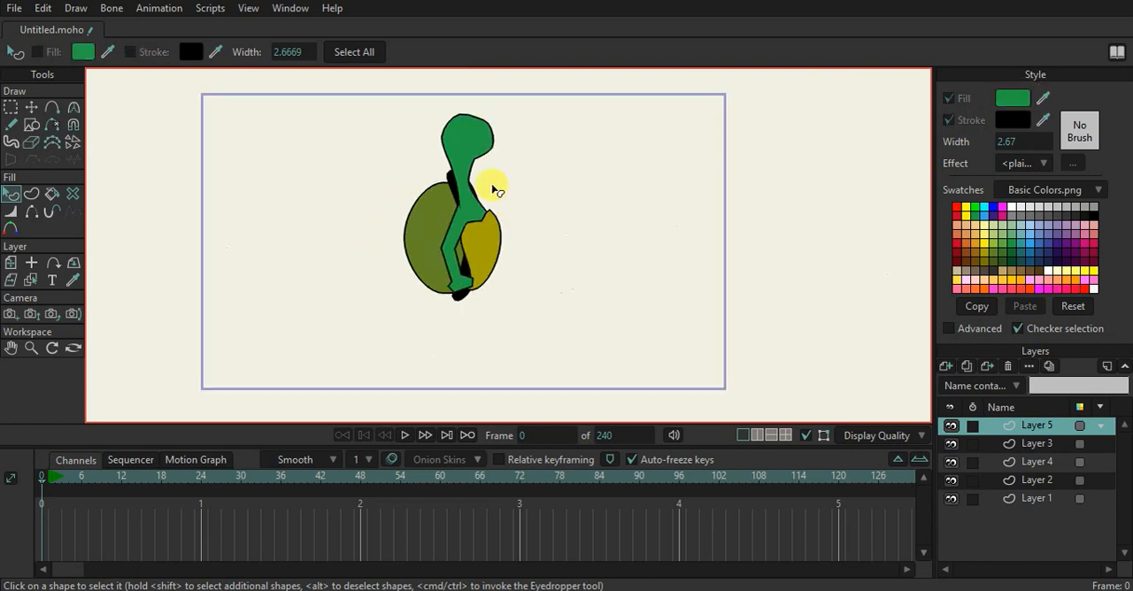
Raise the limb's upper back point slightly so it meets the edge of the neck
scroll(496, 190, up, 2)
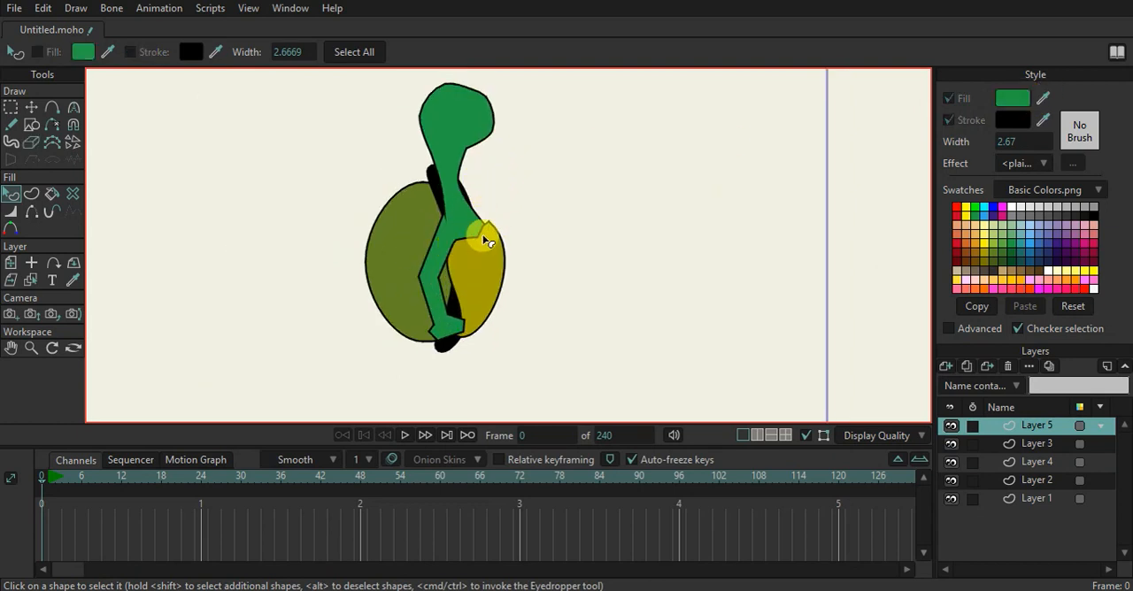
scroll(412, 208, up, 2)
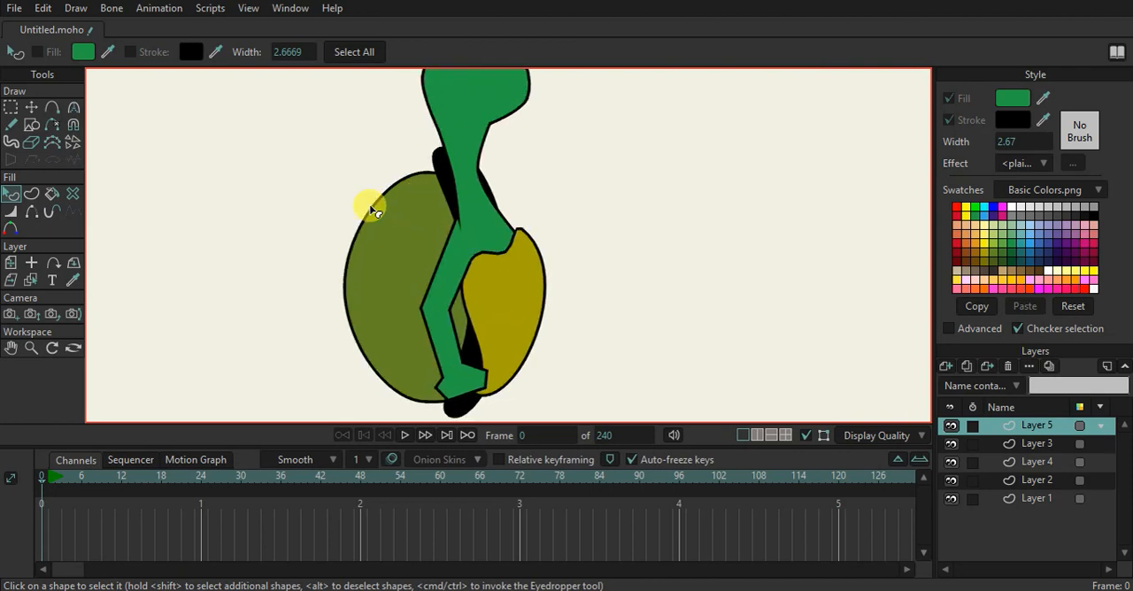
click(31, 106)
scroll(461, 226, up, 2)
drag(461, 226, 464, 208)
scroll(462, 214, down, 3)
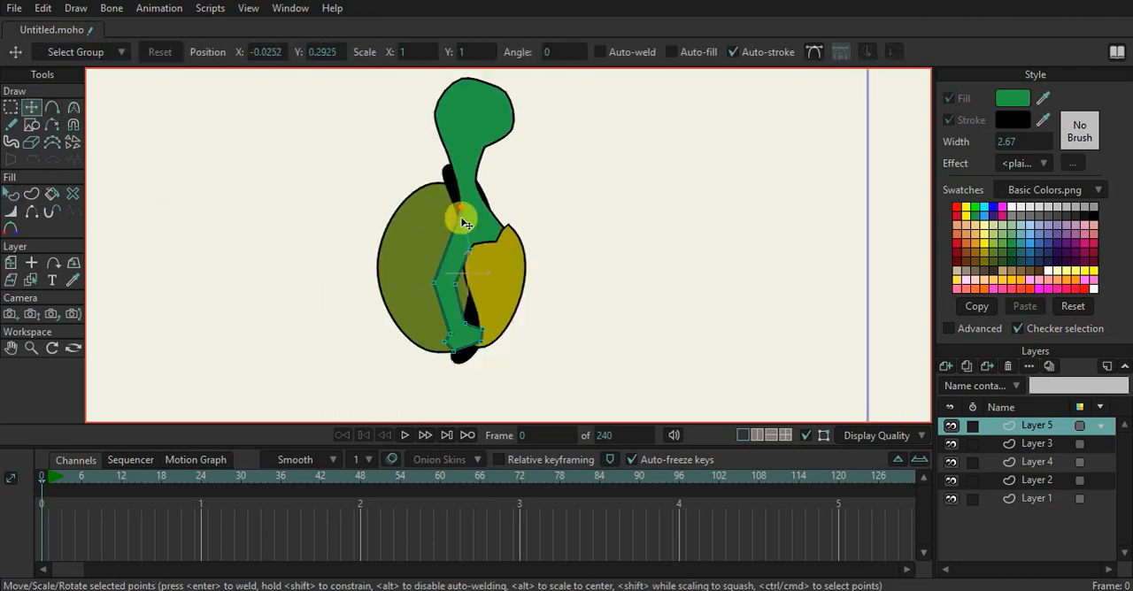
scroll(484, 329, up, 1)
scroll(484, 329, down, 1)
scroll(475, 261, up, 1)
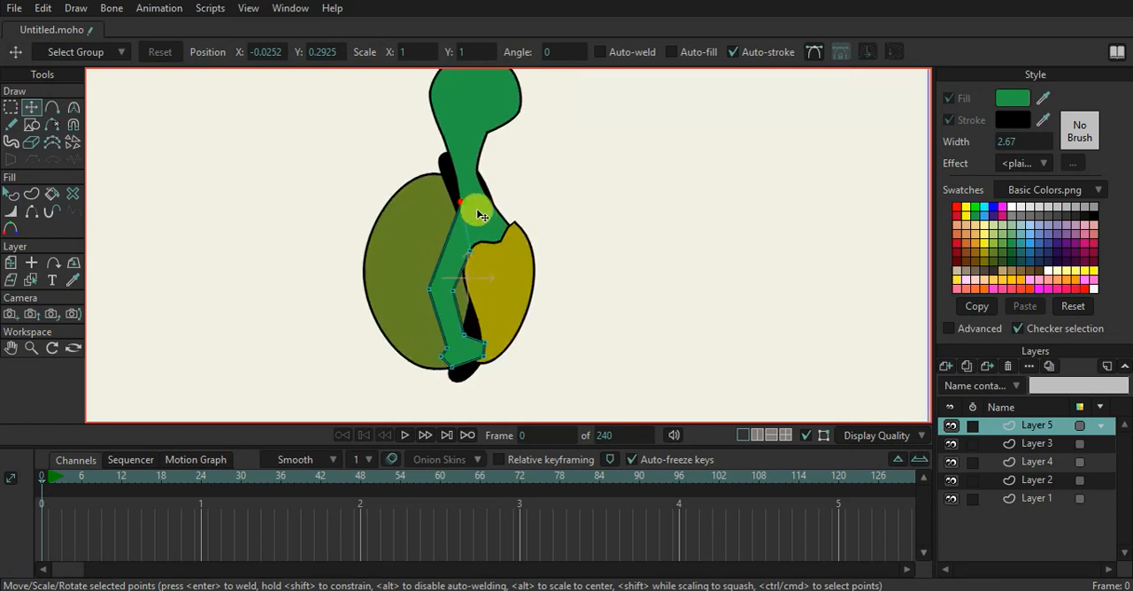
Move points on Layer 4 to widen the lower neck and give the head a flatter, squarer chin
ctrl+alt+click(483, 209)
drag(482, 181, 492, 181)
drag(526, 249, 525, 231)
drag(485, 135, 531, 127)
drag(531, 141, 527, 174)
drag(516, 110, 516, 120)
drag(530, 204, 517, 157)
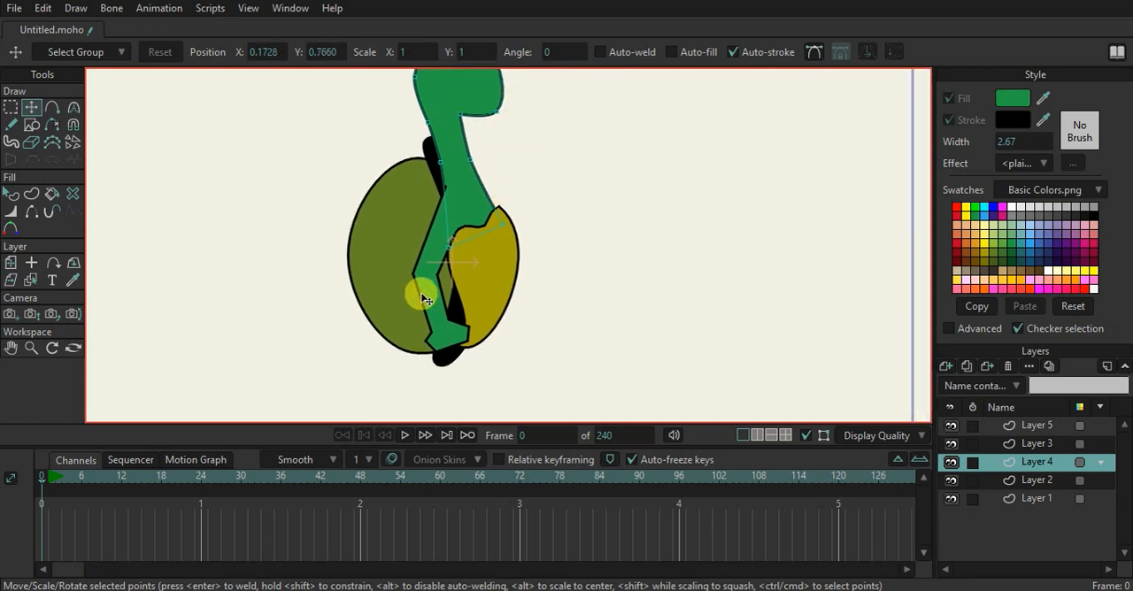
Round the outer bend of the limb on Layer 5 to a curvature of about 0.24
alt+right_click(426, 271)
scroll(428, 270, up, 2)
click(73, 108)
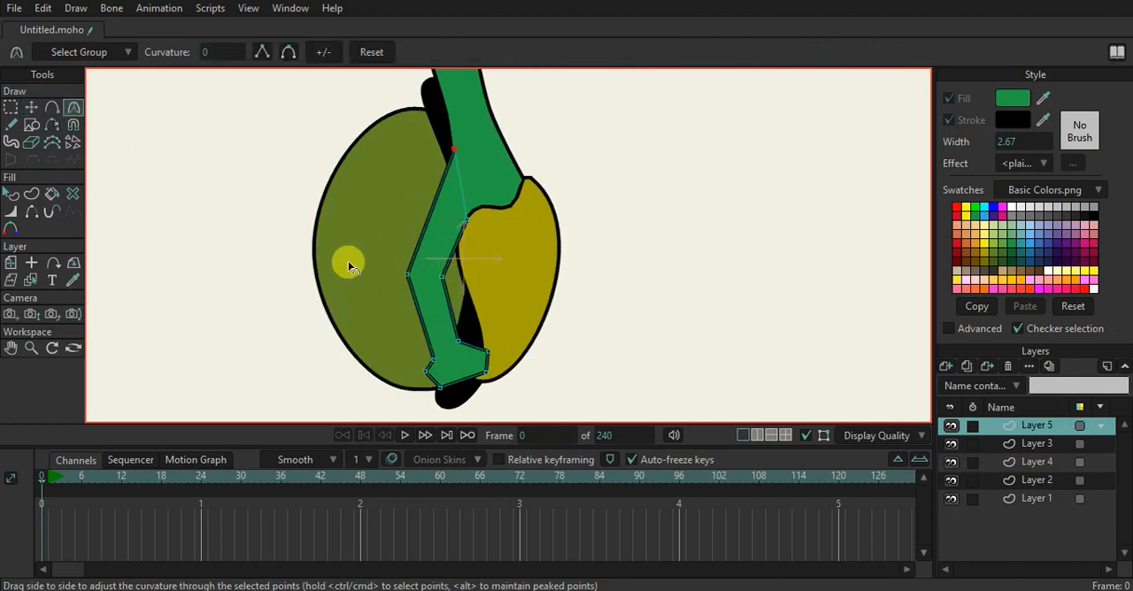
click(408, 276)
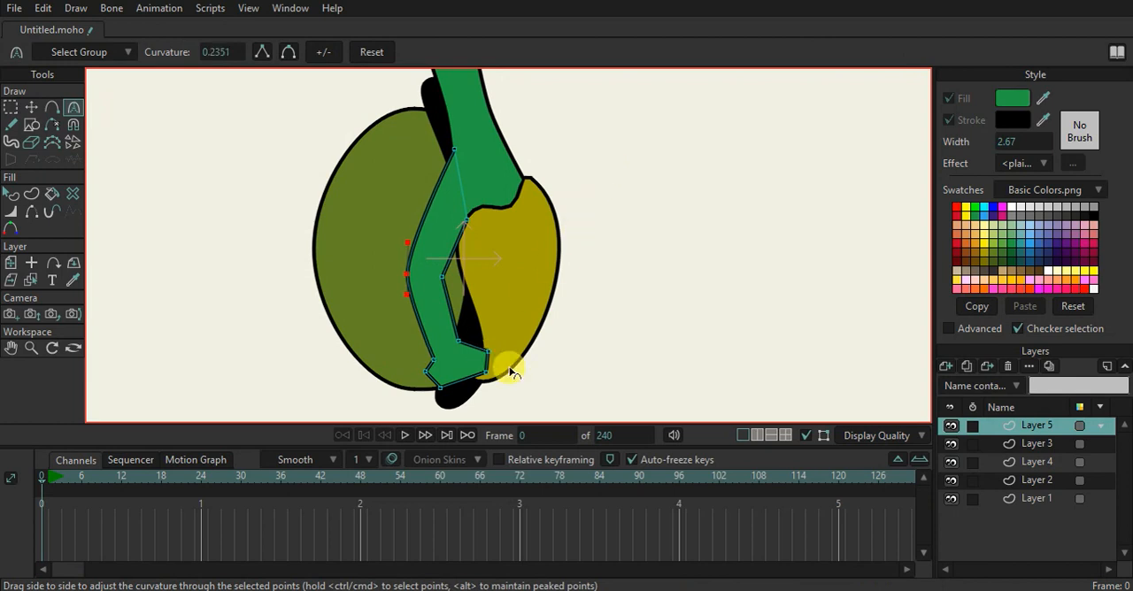
scroll(443, 370, up, 2)
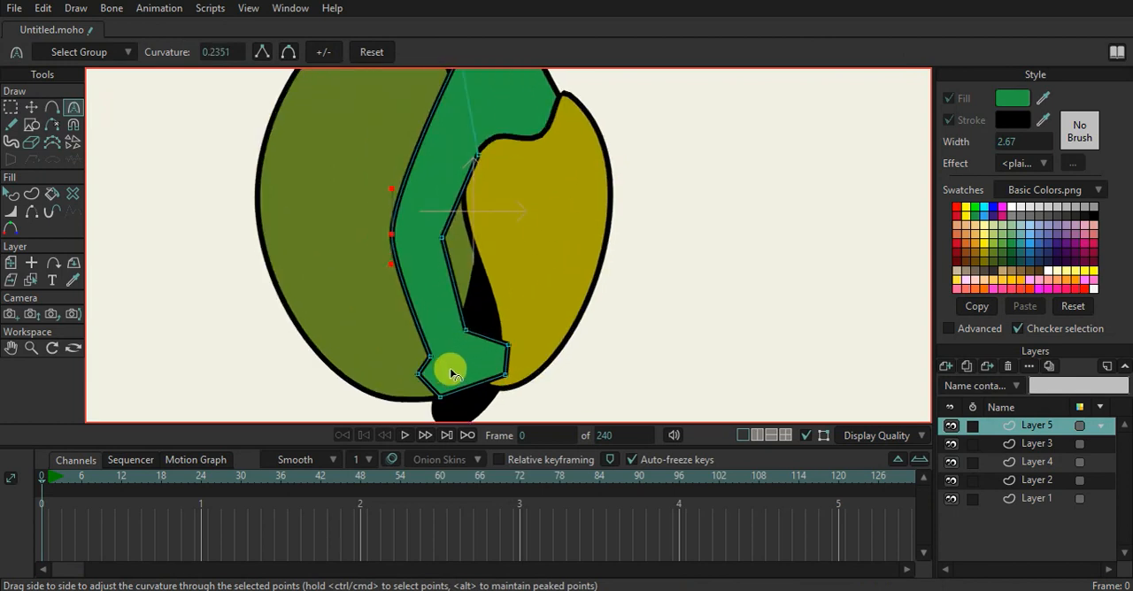
scroll(451, 368, down, 3)
drag(452, 365, 456, 240)
scroll(441, 261, up, 2)
scroll(442, 260, down, 5)
scroll(451, 248, up, 4)
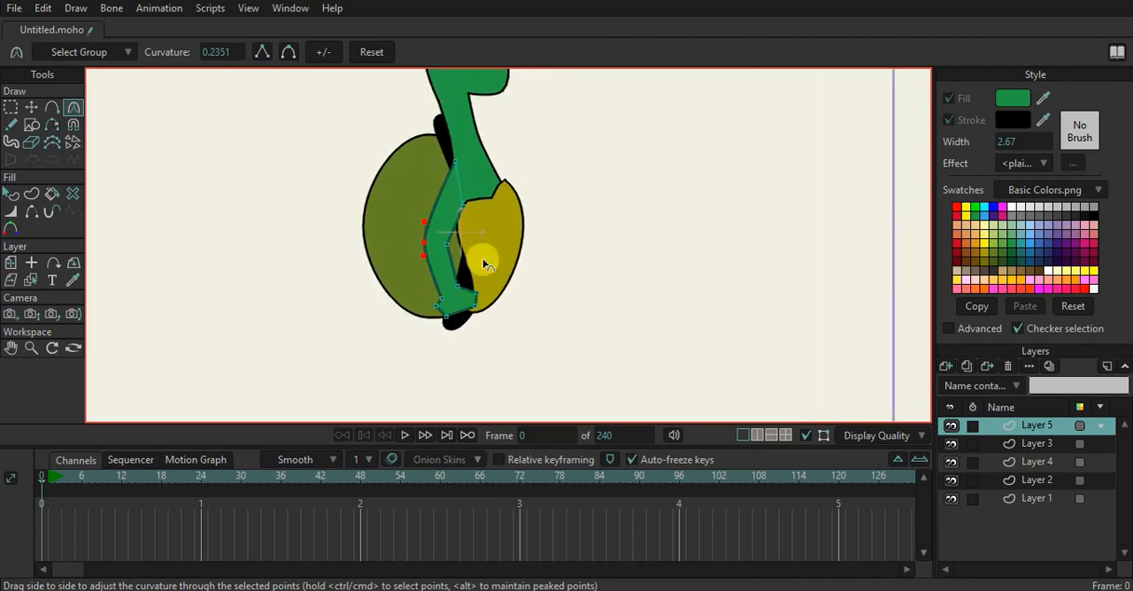
Adjust the curvature of the belly's upper-edge points on Layer 3 and move the middle one up toward the tip
alt+right_click(497, 207)
scroll(492, 195, up, 3)
drag(486, 194, 502, 142)
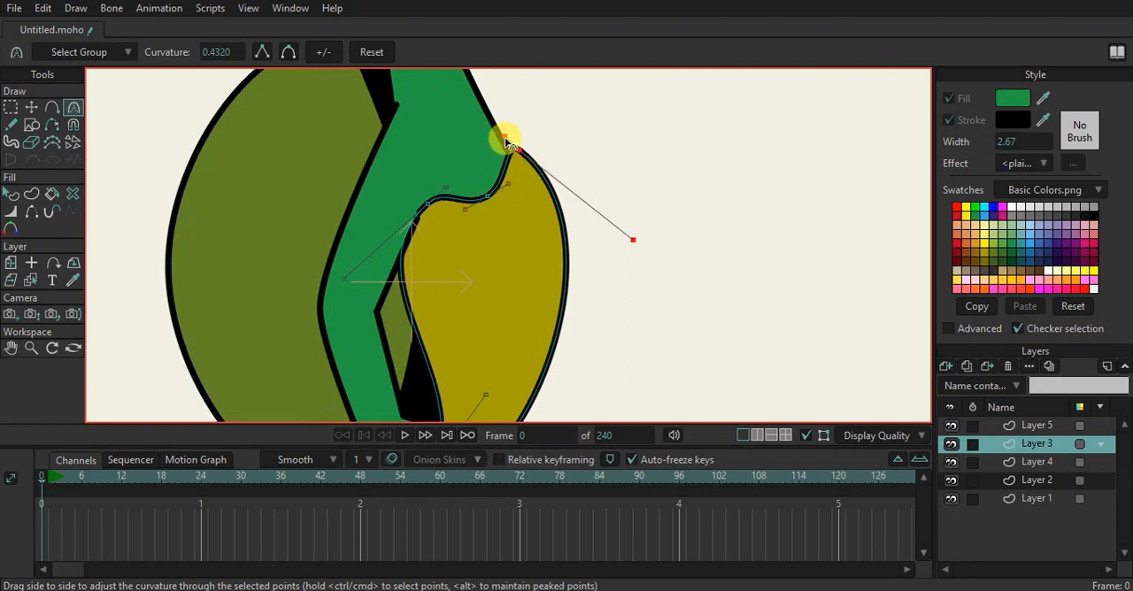
click(430, 192)
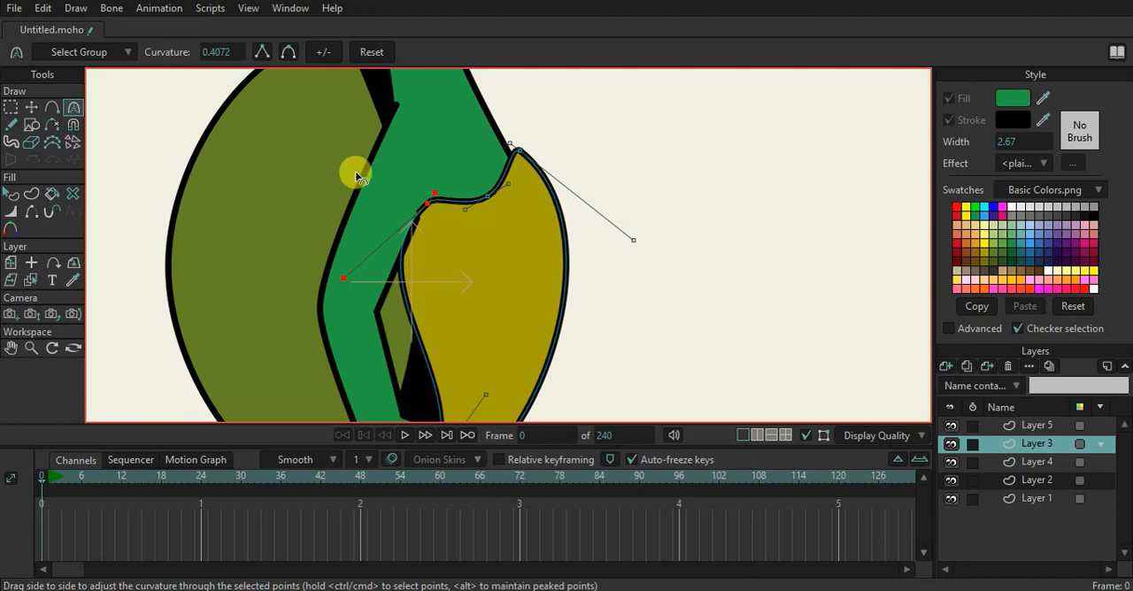
click(34, 107)
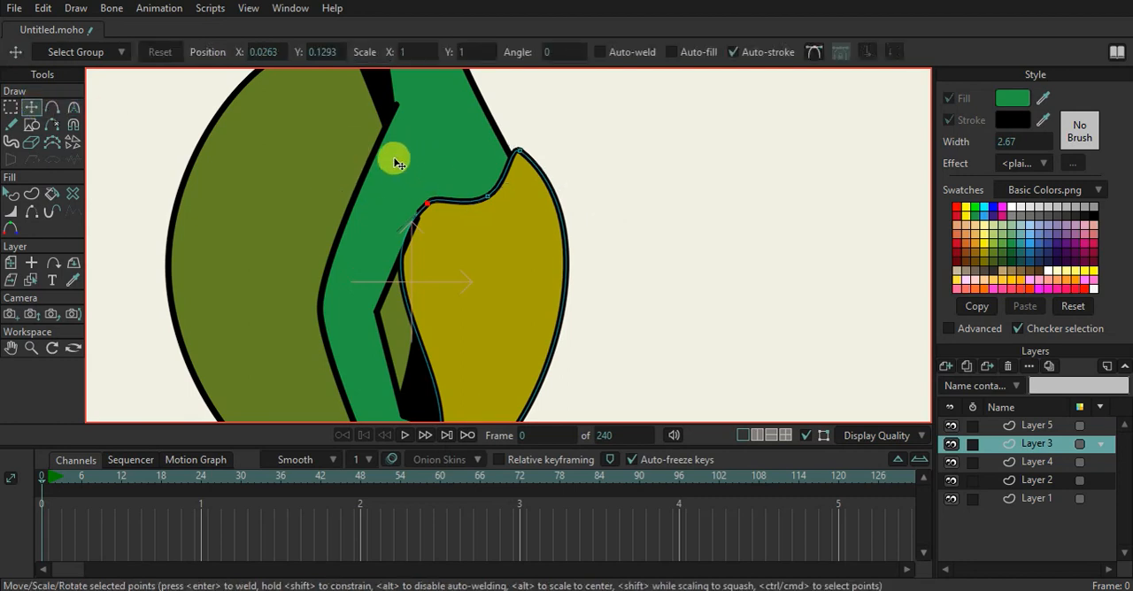
drag(491, 203, 527, 180)
Turn off sharp corners, add a point just beyond the belly's upper tip, and adjust the tip's curvature
click(51, 107)
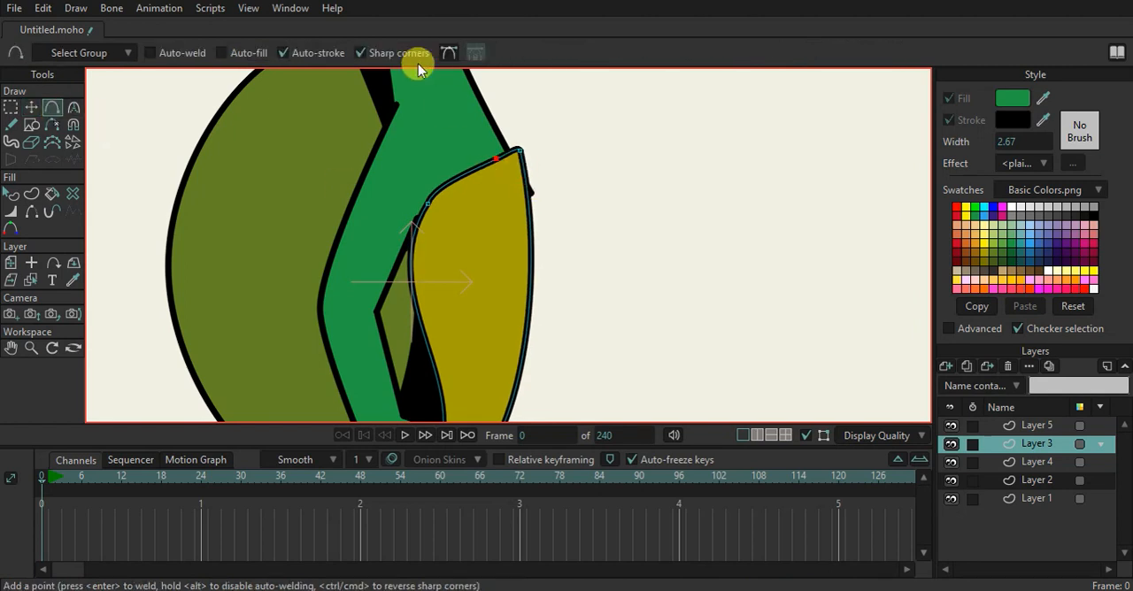
drag(525, 174, 537, 154)
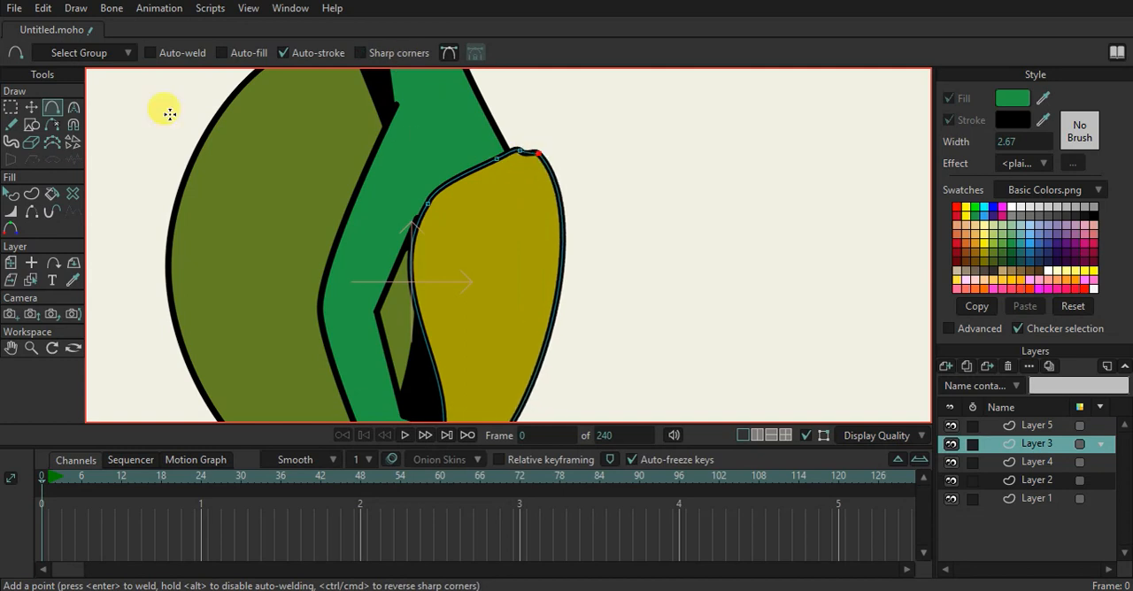
click(73, 108)
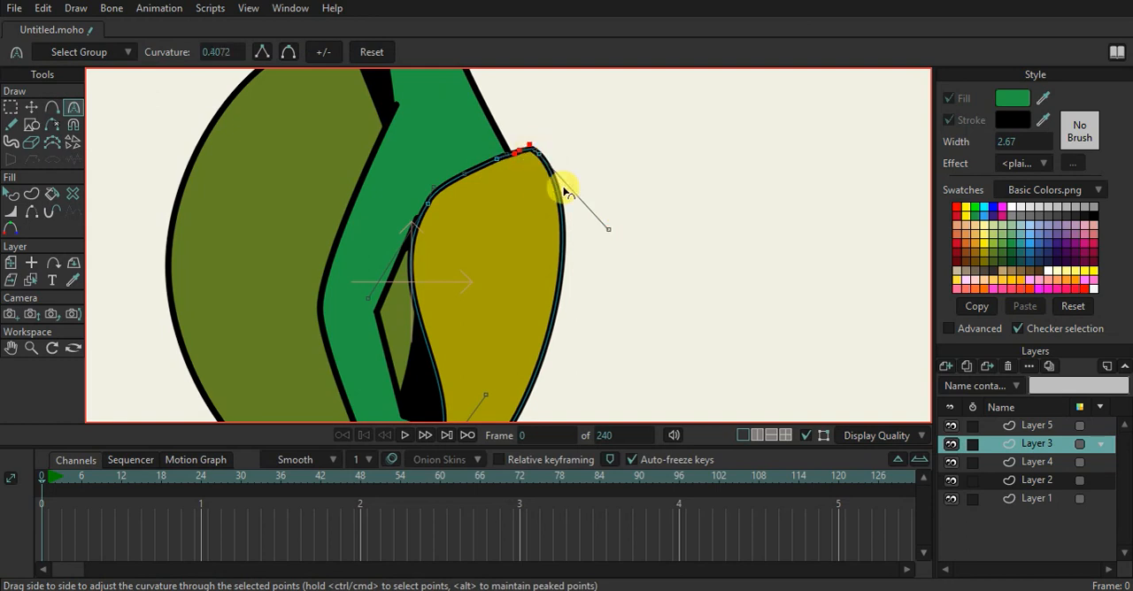
Add and shift smooth points down the belly's front edge to form a series of rounded bumps
click(38, 107)
drag(543, 149, 563, 207)
click(52, 107)
drag(568, 277, 564, 187)
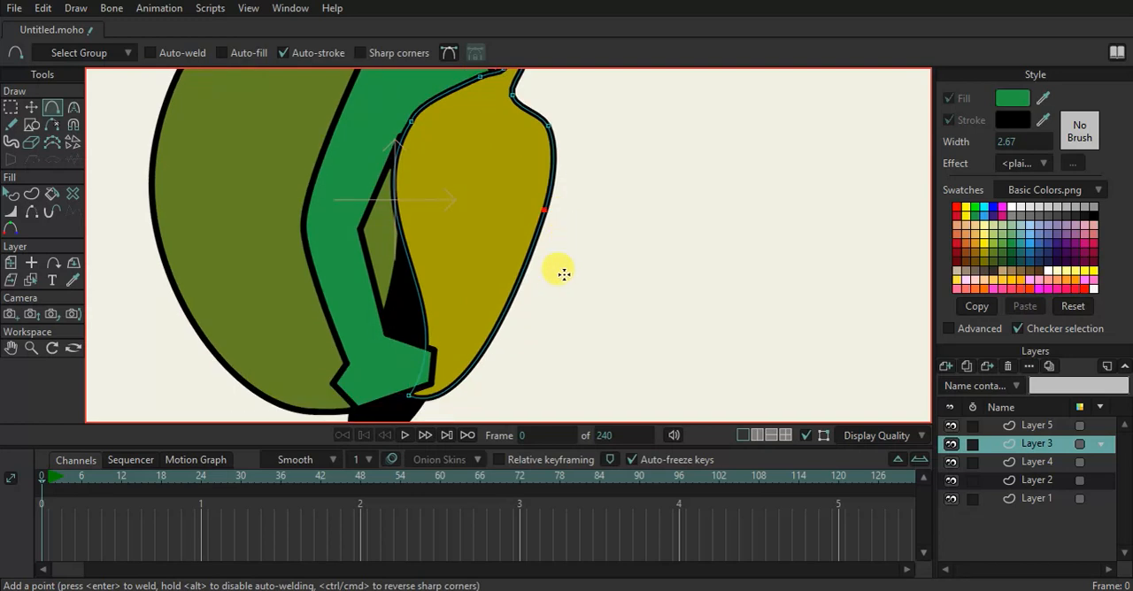
drag(531, 253, 559, 234)
drag(547, 289, 511, 375)
scroll(546, 301, down, 4)
scroll(550, 241, up, 5)
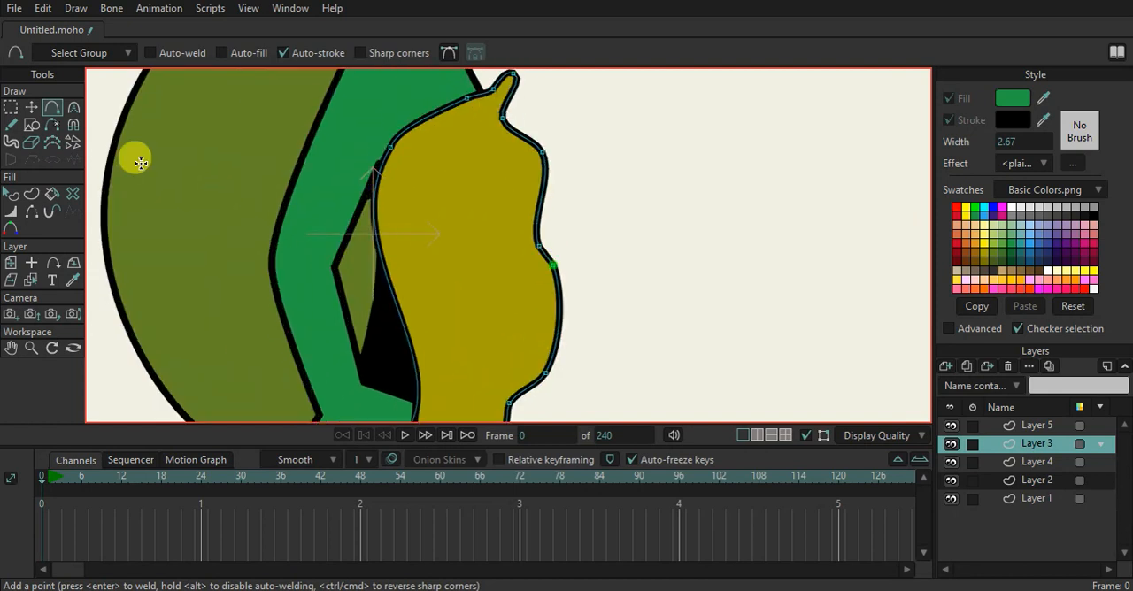
Refine the belly's bumpy outline by repositioning points along the front edge and around the upper tip
click(32, 108)
drag(546, 240, 549, 354)
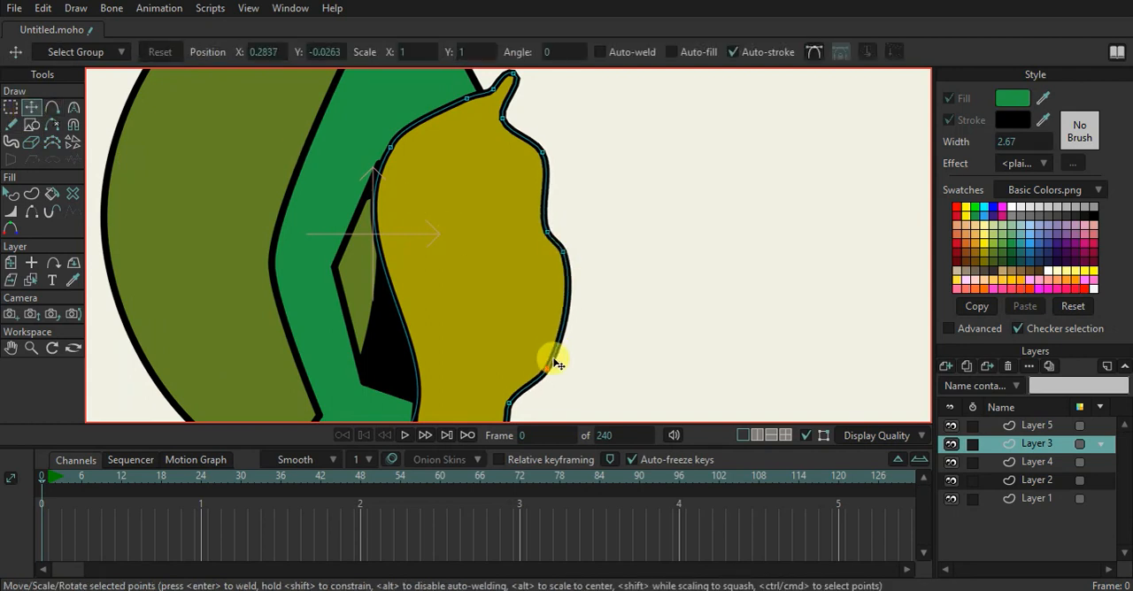
scroll(541, 177, down, 1)
scroll(542, 177, down, 1)
click(523, 119)
mouse_move(527, 127)
mouse_down()
mouse_move(522, 139)
mouse_move(445, 147)
mouse_move(523, 130)
mouse_up()
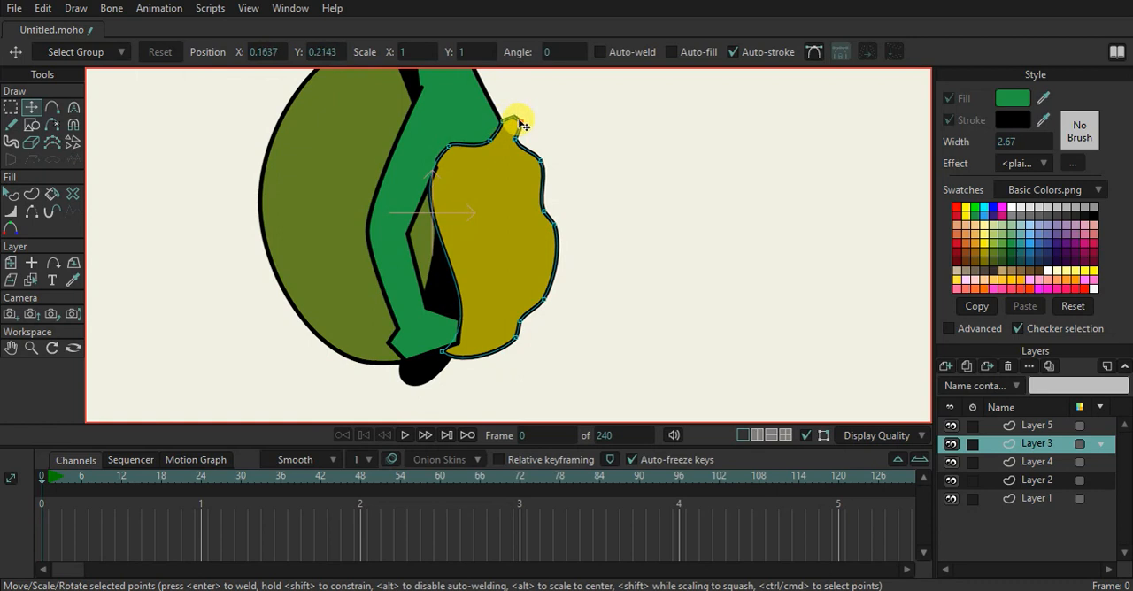
drag(558, 227, 547, 183)
Round the belly's upper front bump by setting its point's curvature to about 0.85
key(c)
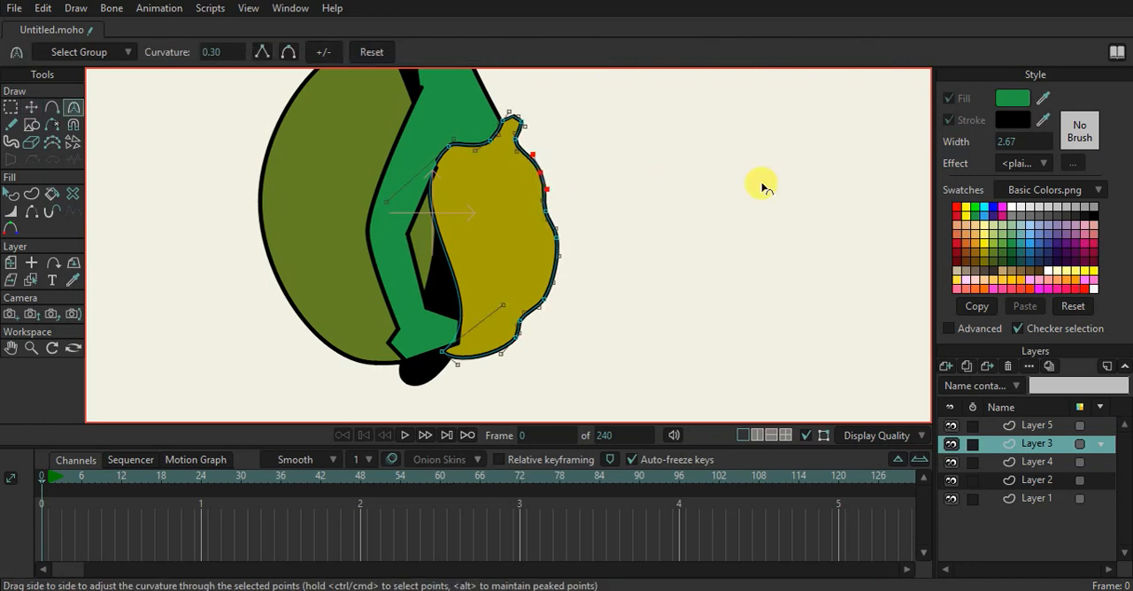
click(31, 106)
scroll(270, 118, down, 2)
drag(369, 182, 447, 227)
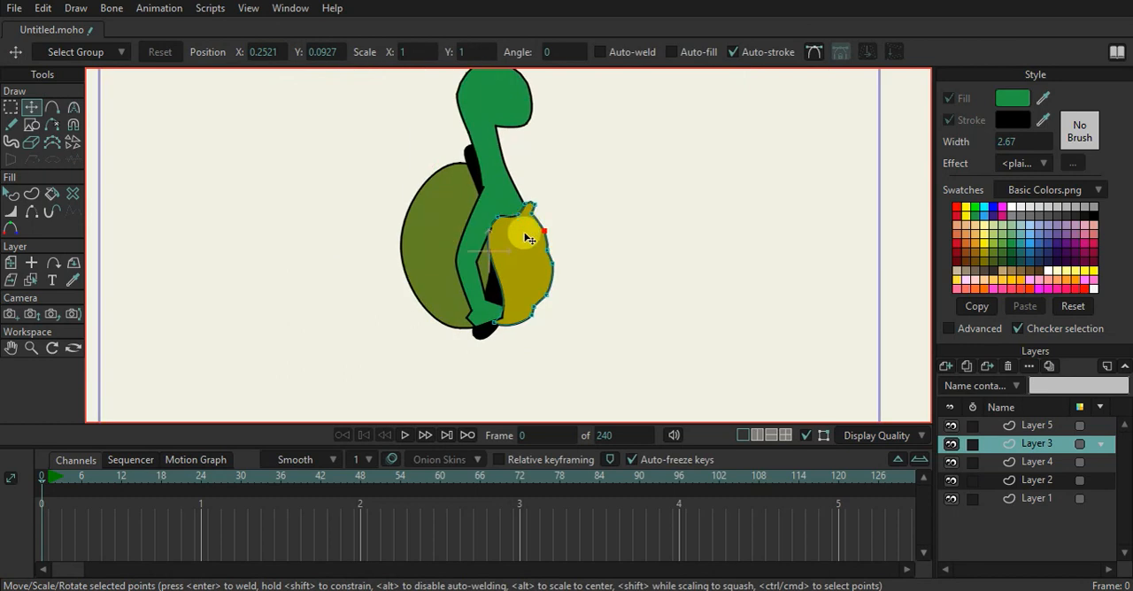
Draw three curved crease lines inward from the notches on the belly's front edge
scroll(524, 233, up, 2)
scroll(524, 235, up, 4)
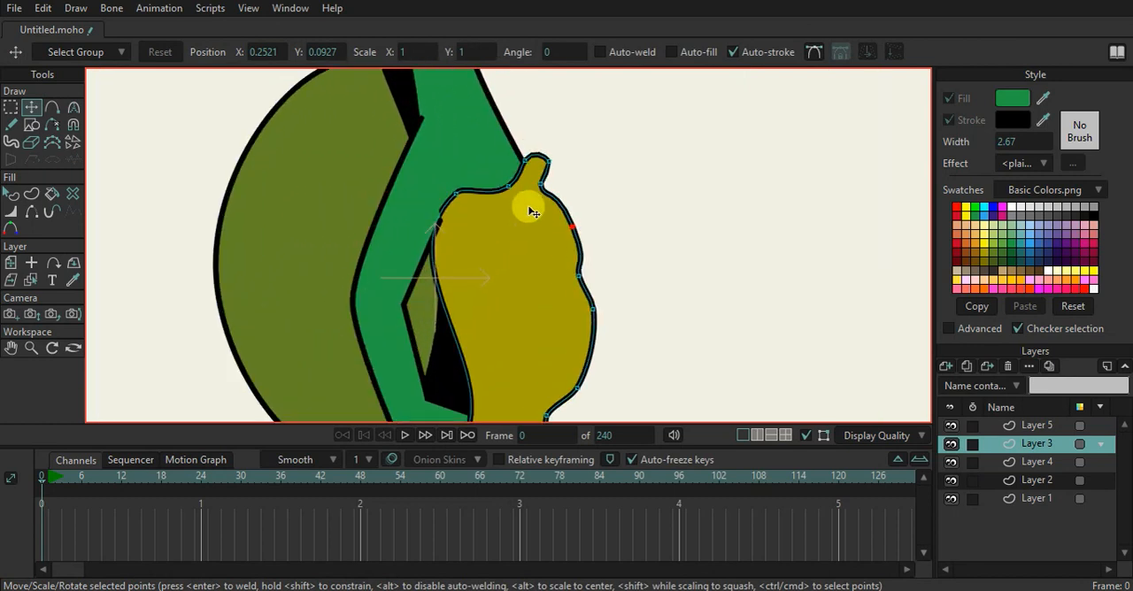
click(51, 107)
drag(542, 171, 433, 219)
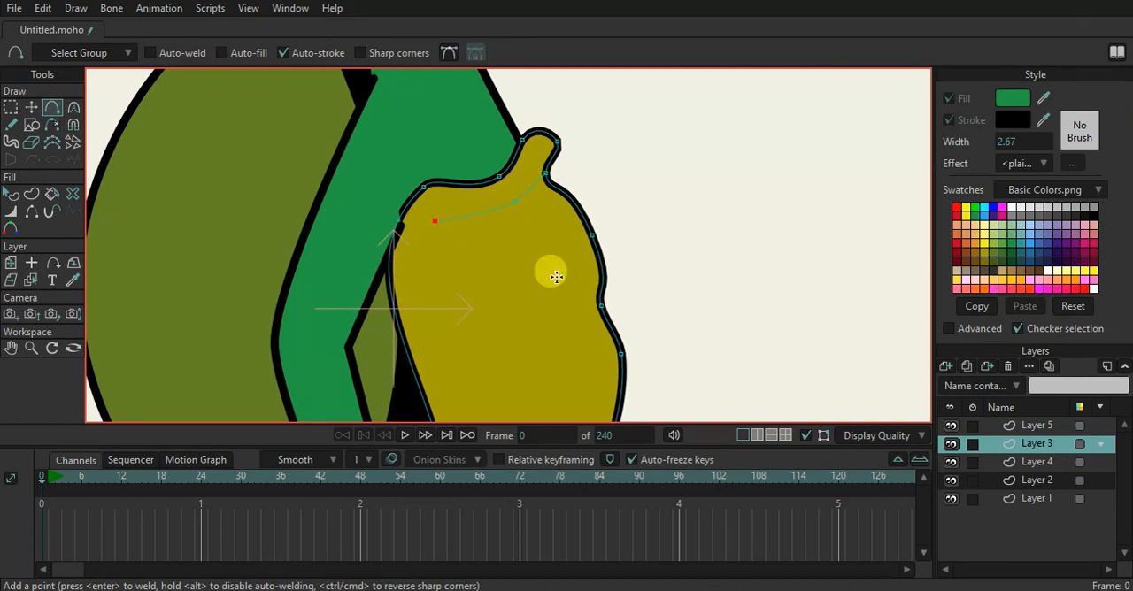
drag(579, 333, 530, 247)
drag(636, 319, 727, 231)
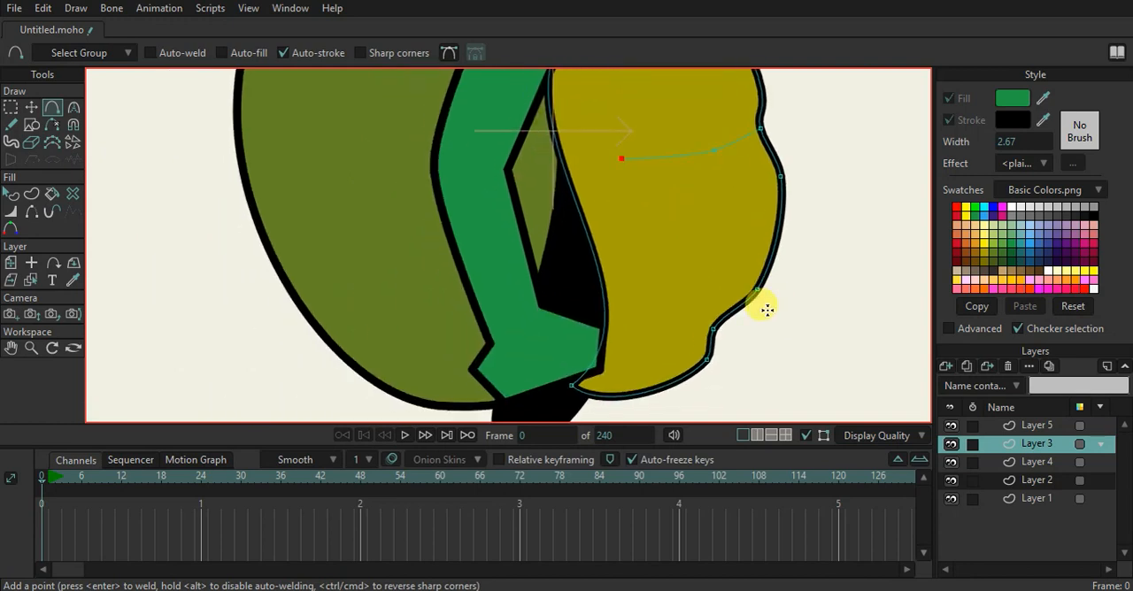
drag(755, 288, 644, 278)
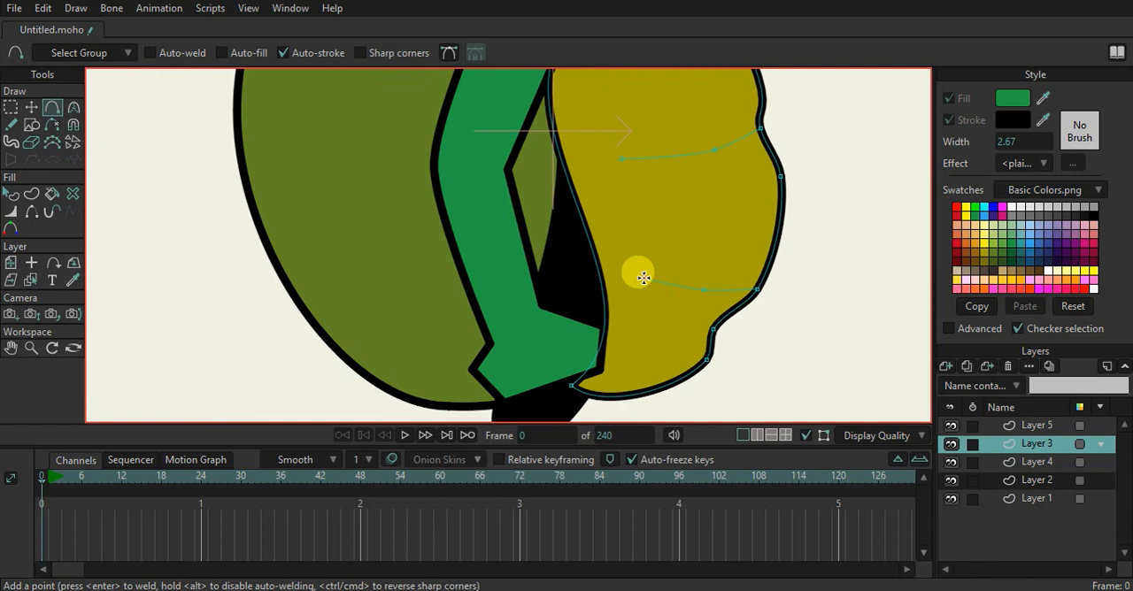
Create stroked shapes from the lower and middle crease lines on the belly
click(32, 193)
click(664, 286)
click(706, 185)
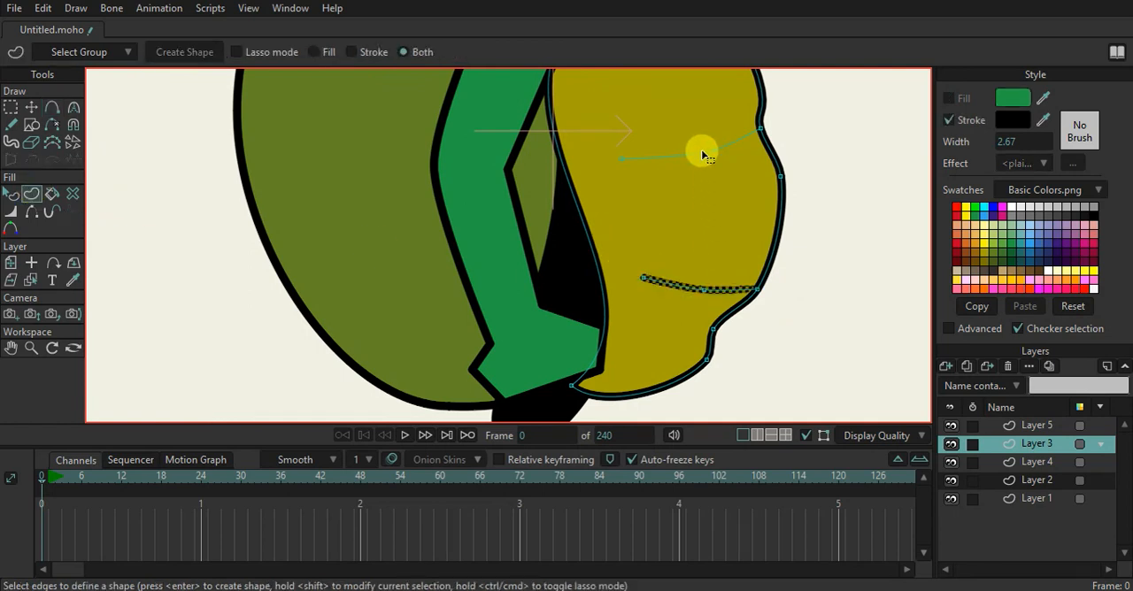
click(699, 152)
key(Return)
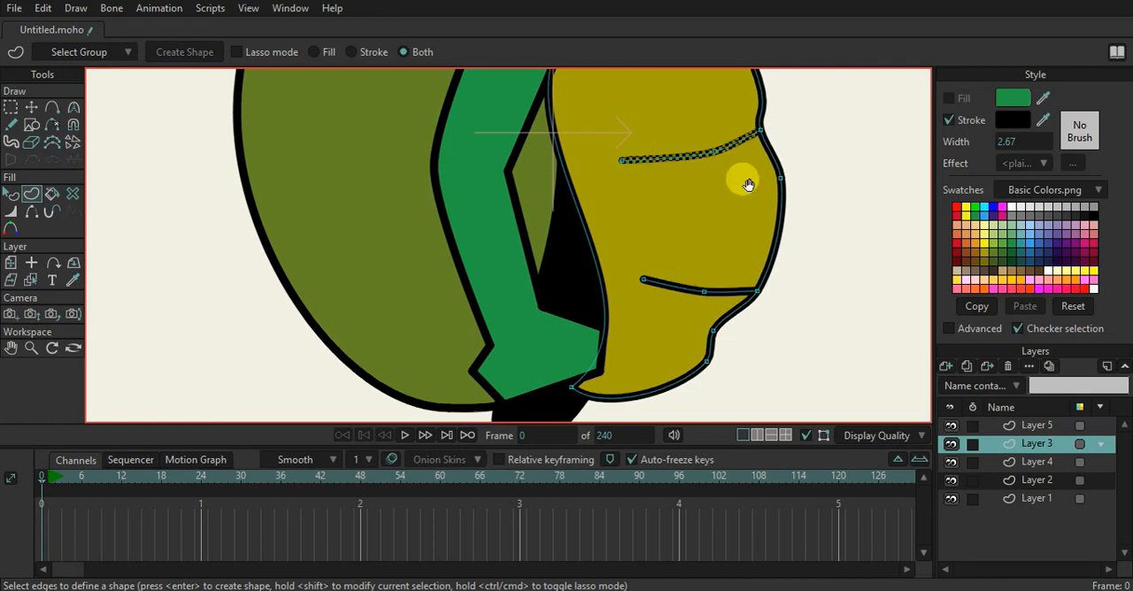
Create a stroked shape from the upper crease line on the belly
drag(743, 181, 706, 327)
click(632, 175)
key(Return)
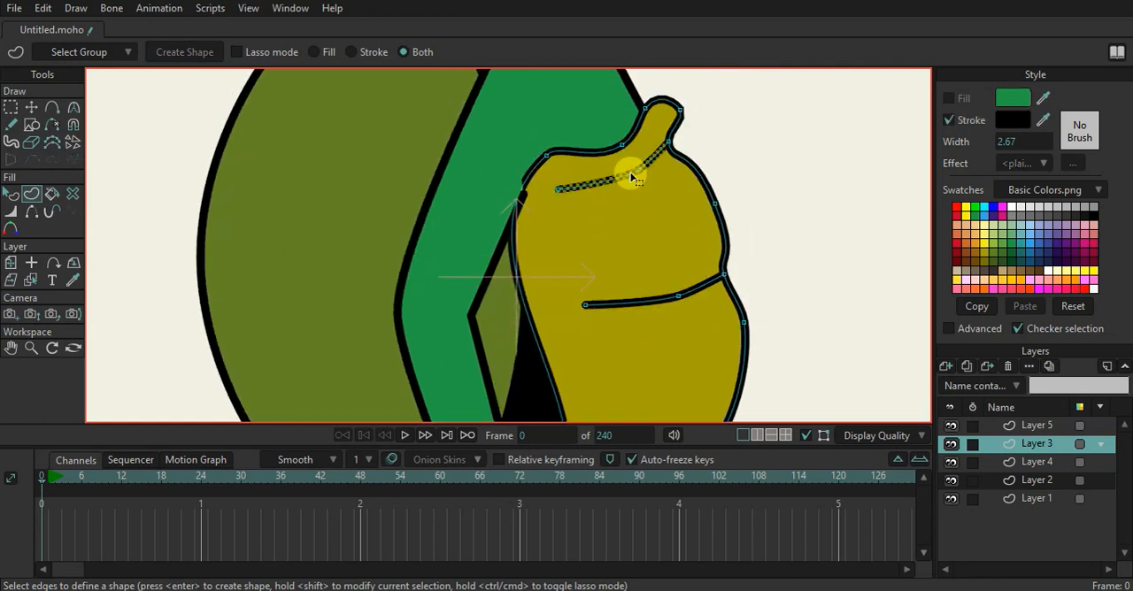
Taper the inner ends of the three belly crease lines to a line width of 0 percent
click(11, 211)
drag(559, 187, 410, 208)
drag(579, 298, 447, 309)
drag(647, 325, 625, 182)
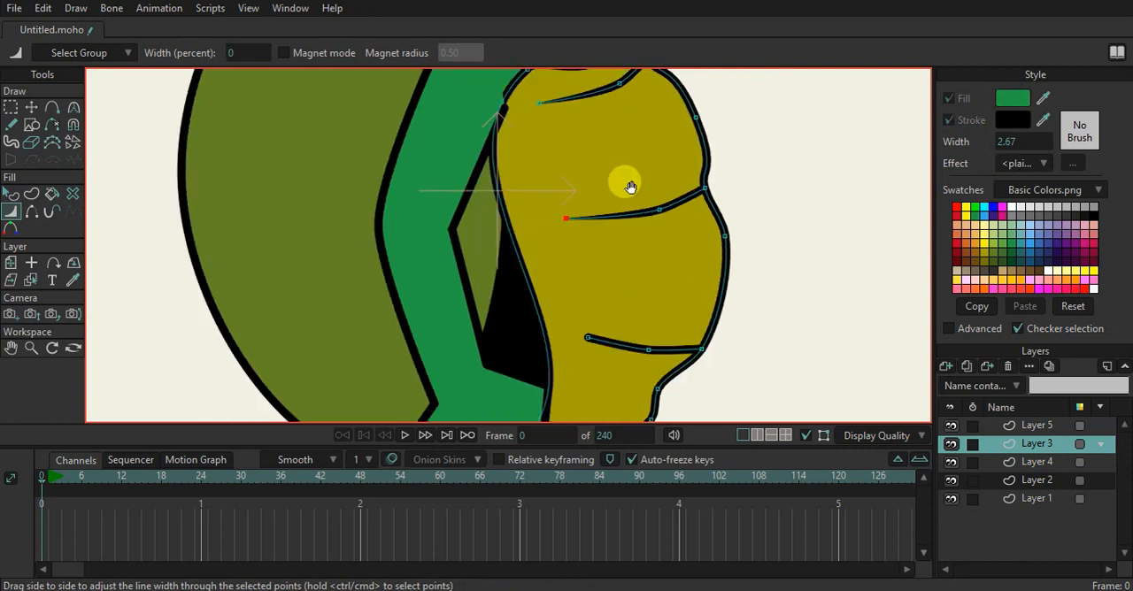
drag(581, 284, 446, 268)
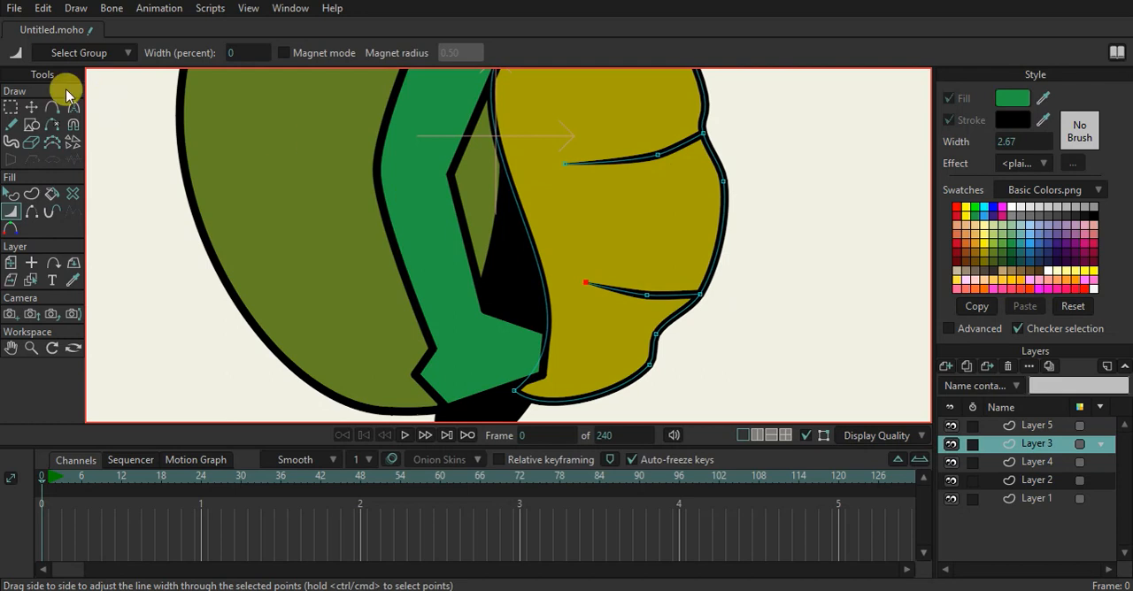
Smooth the belly's lower front edge by moving its notch point up toward the lower crease, and fine-tune the front-edge and crease points
click(32, 107)
drag(657, 336, 690, 315)
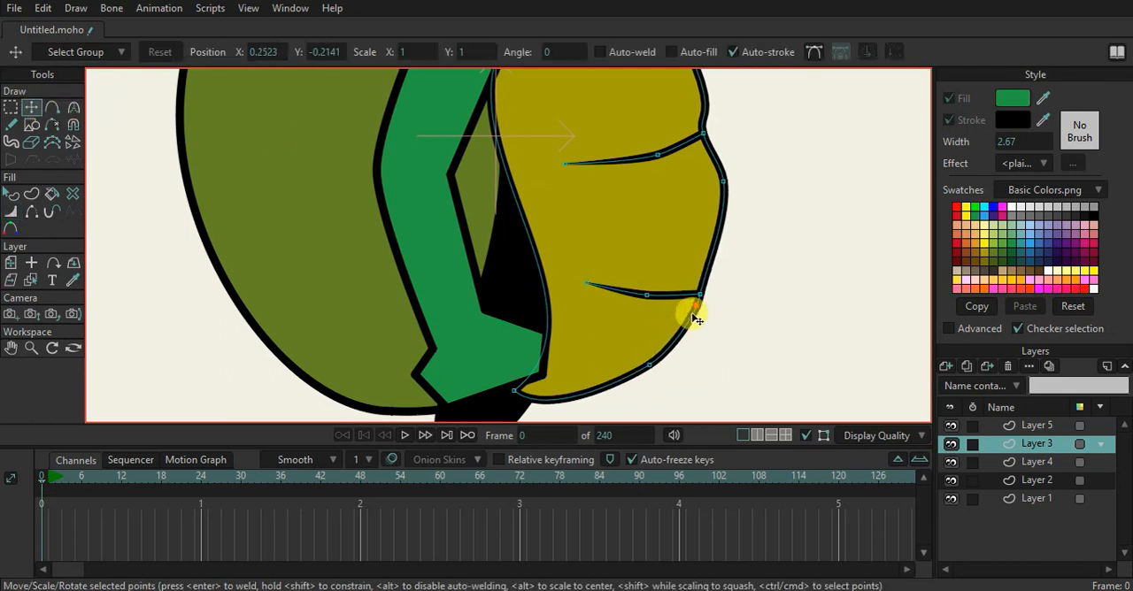
scroll(720, 210, down, 4)
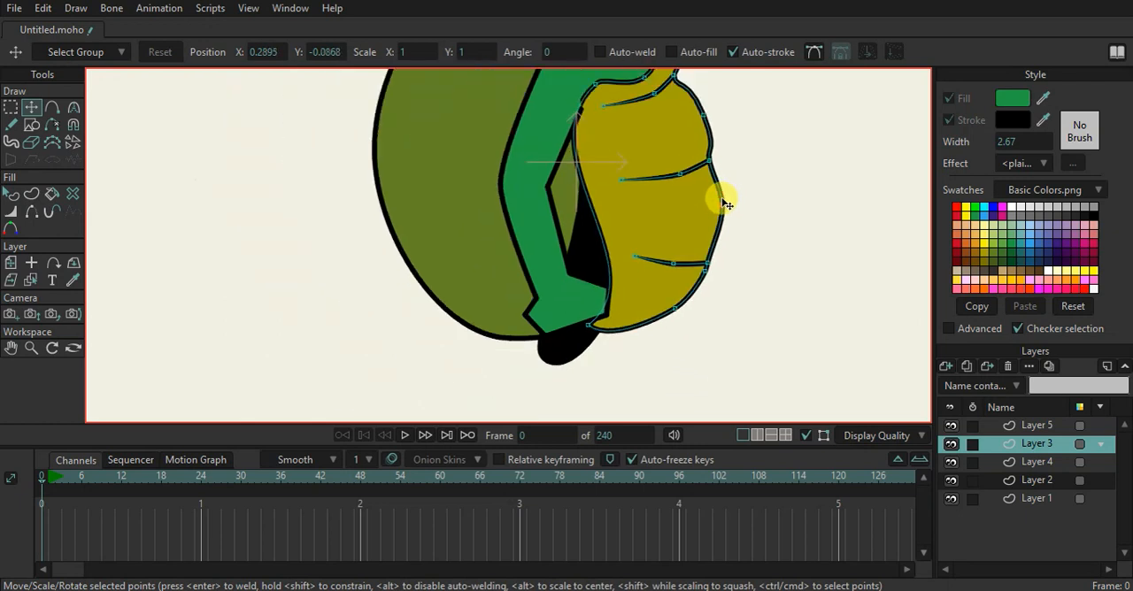
scroll(699, 146, up, 3)
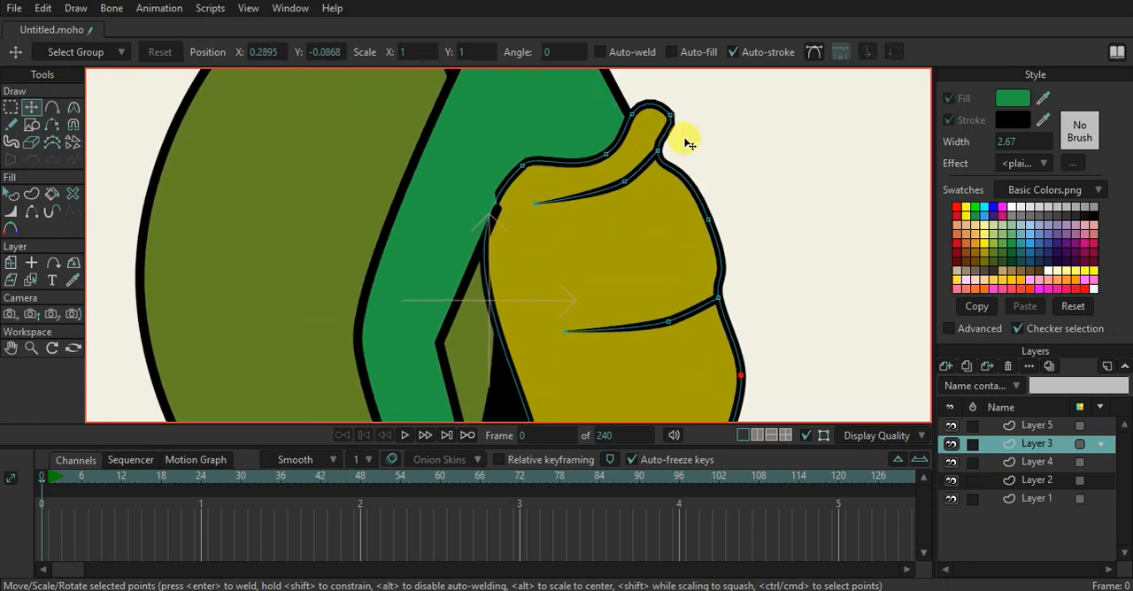
scroll(700, 152, down, 4)
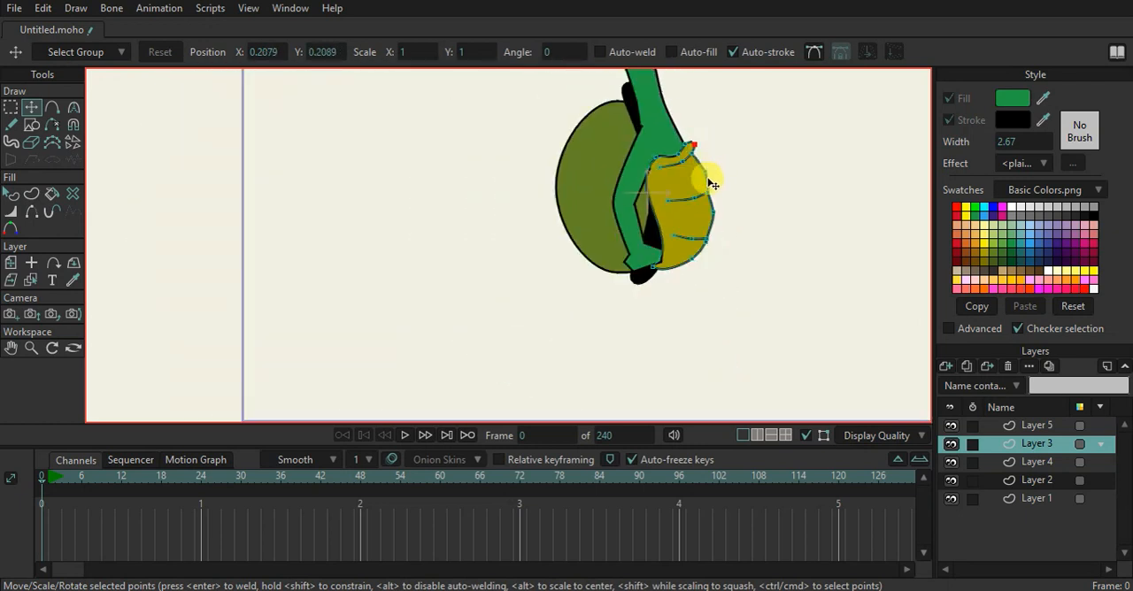
scroll(710, 172, up, 3)
scroll(670, 266, up, 3)
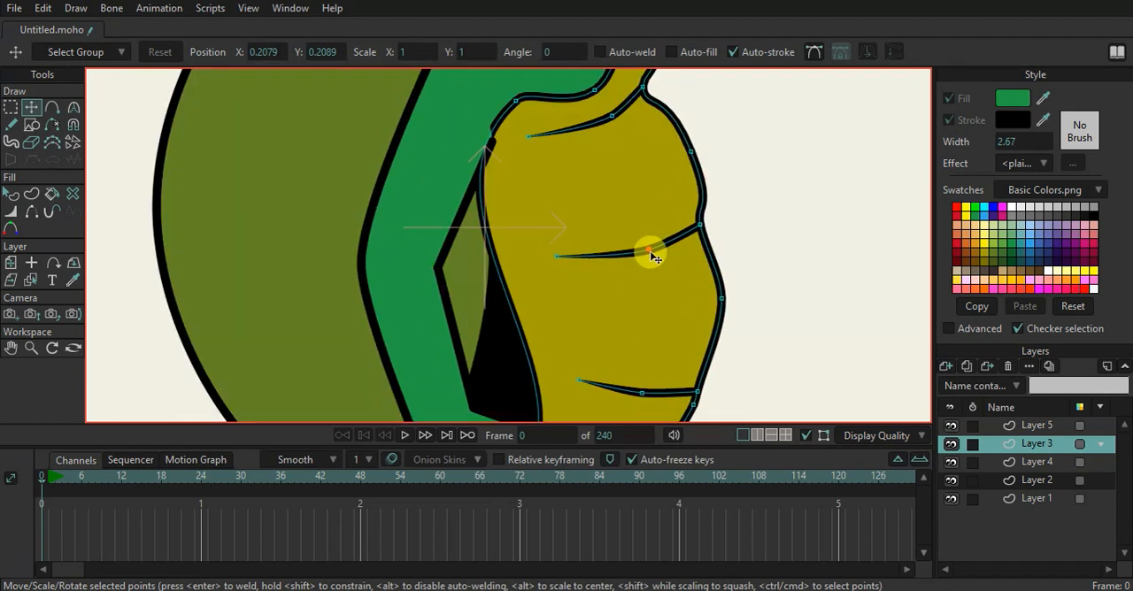
scroll(553, 251, down, 3)
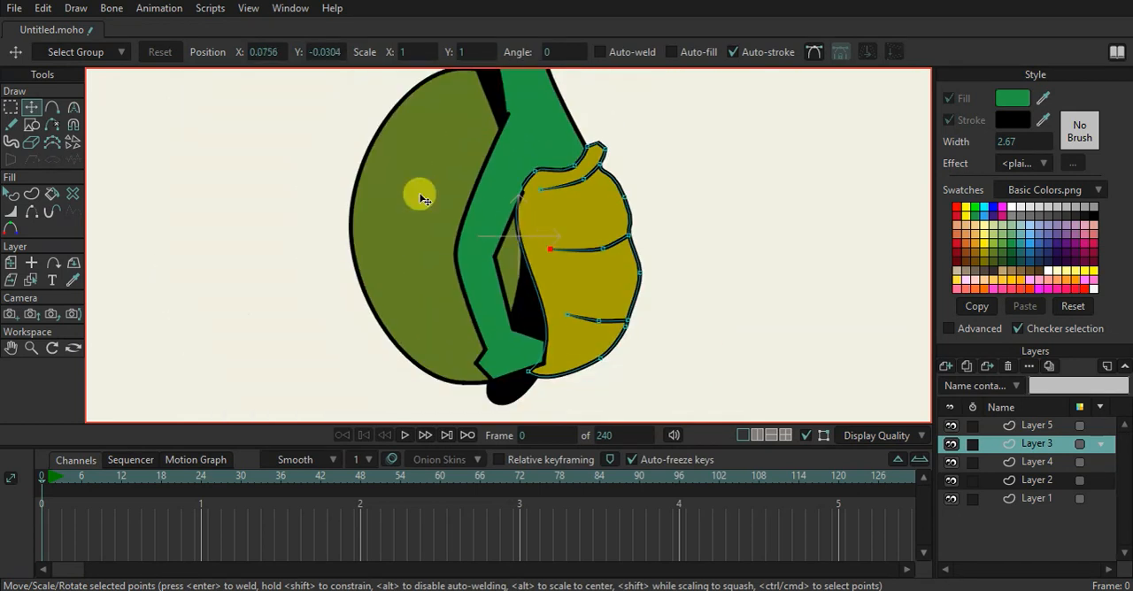
Add two points to the shell's back outline on Layer 1, one on the upper curve and one on the lower curve
ctrl+alt+click(463, 194)
scroll(393, 168, up, 1)
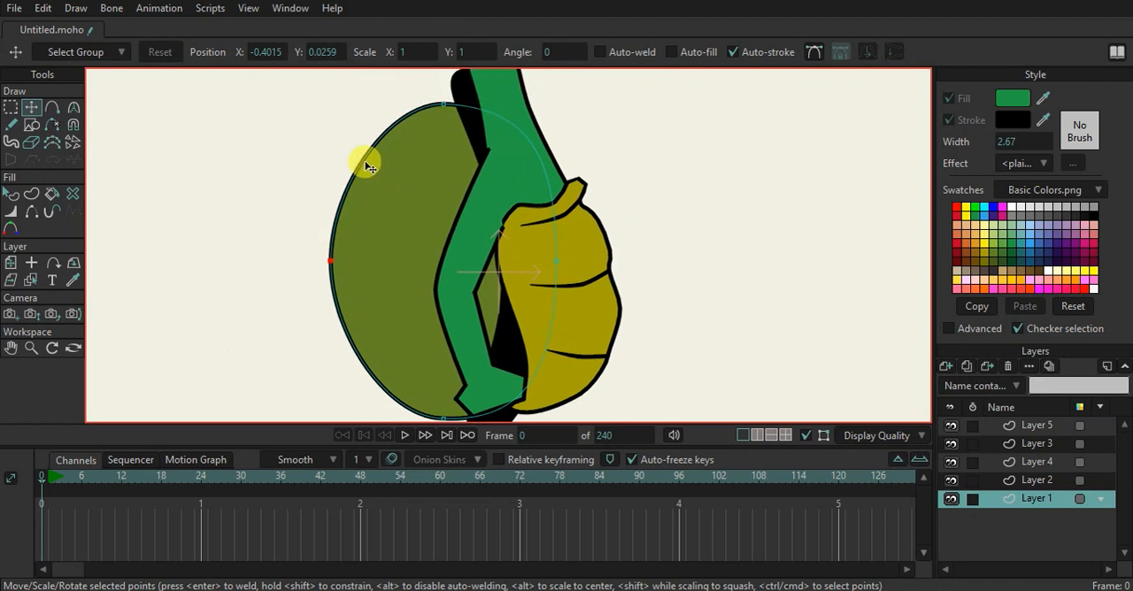
scroll(363, 157, up, 1)
key(a)
drag(371, 162, 370, 179)
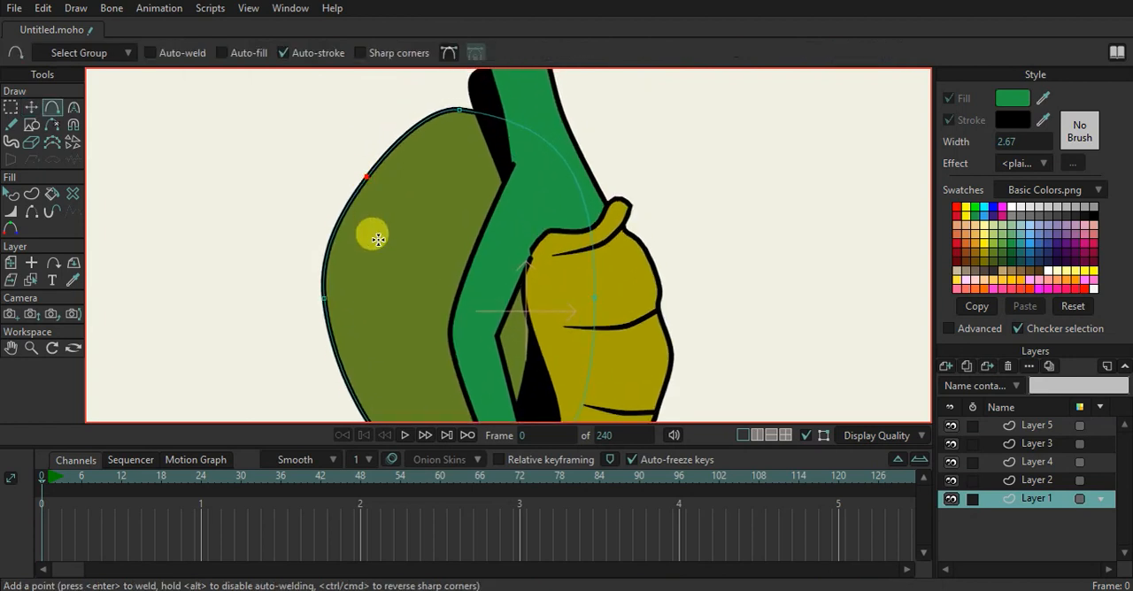
scroll(373, 238, down, 1)
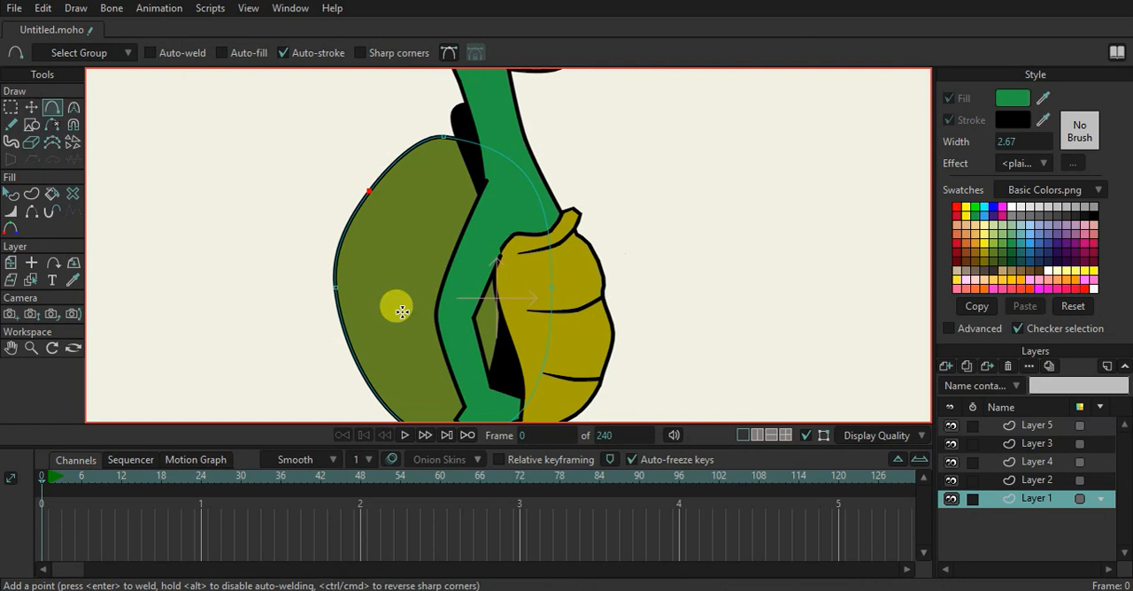
click(383, 405)
Adjust the curve handles of the two new shell points to form inward notches on the back outline
click(74, 108)
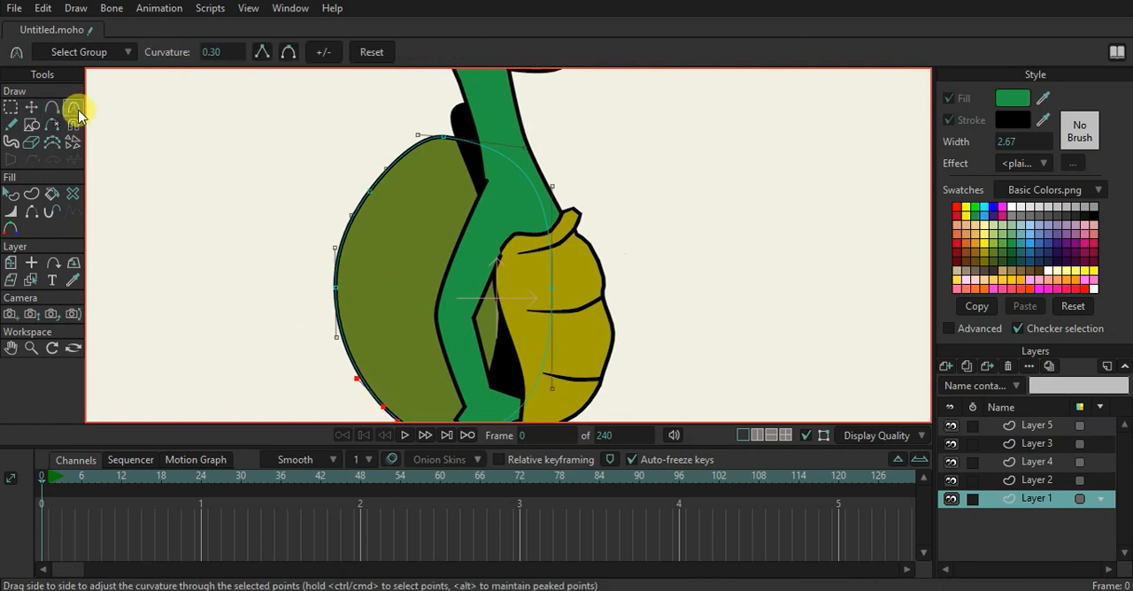
drag(383, 173, 328, 192)
drag(412, 262, 440, 160)
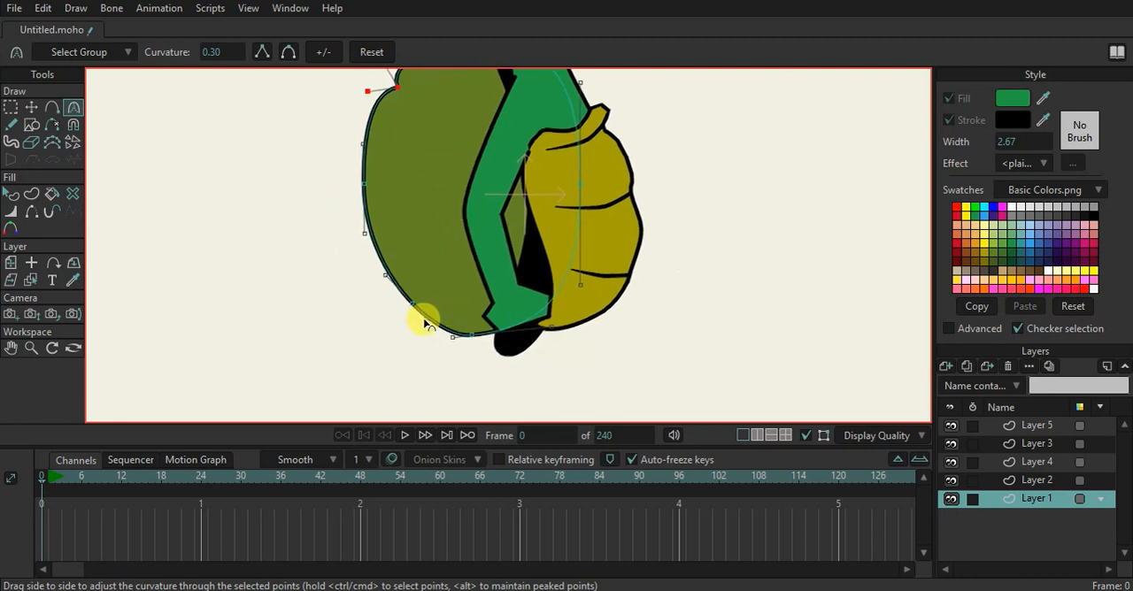
drag(425, 324, 401, 344)
drag(393, 281, 388, 307)
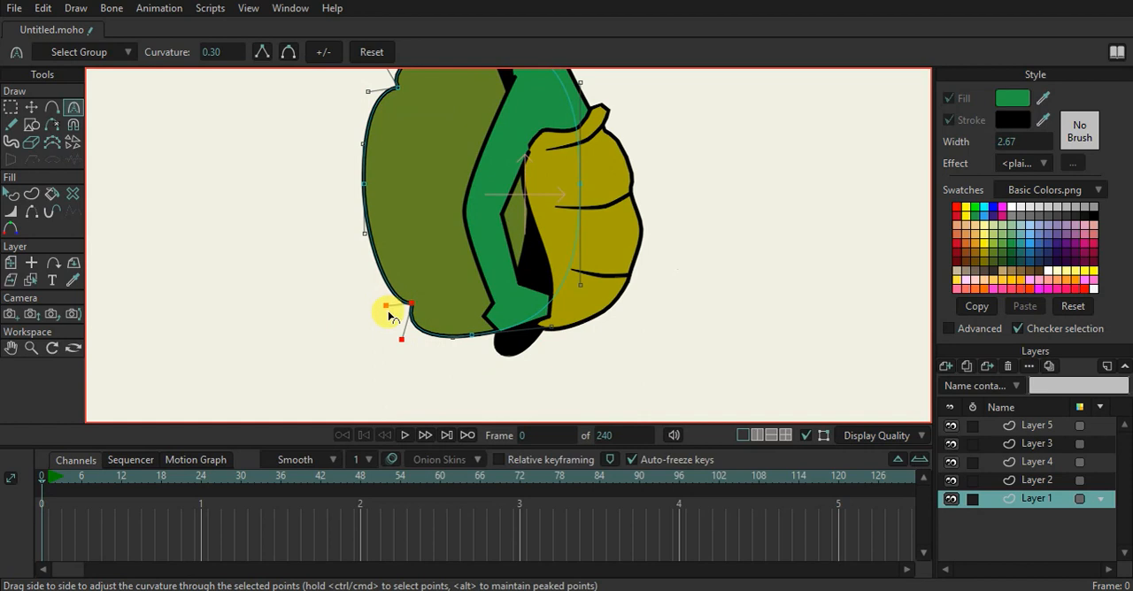
scroll(444, 253, down, 4)
drag(455, 225, 460, 273)
scroll(461, 274, up, 1)
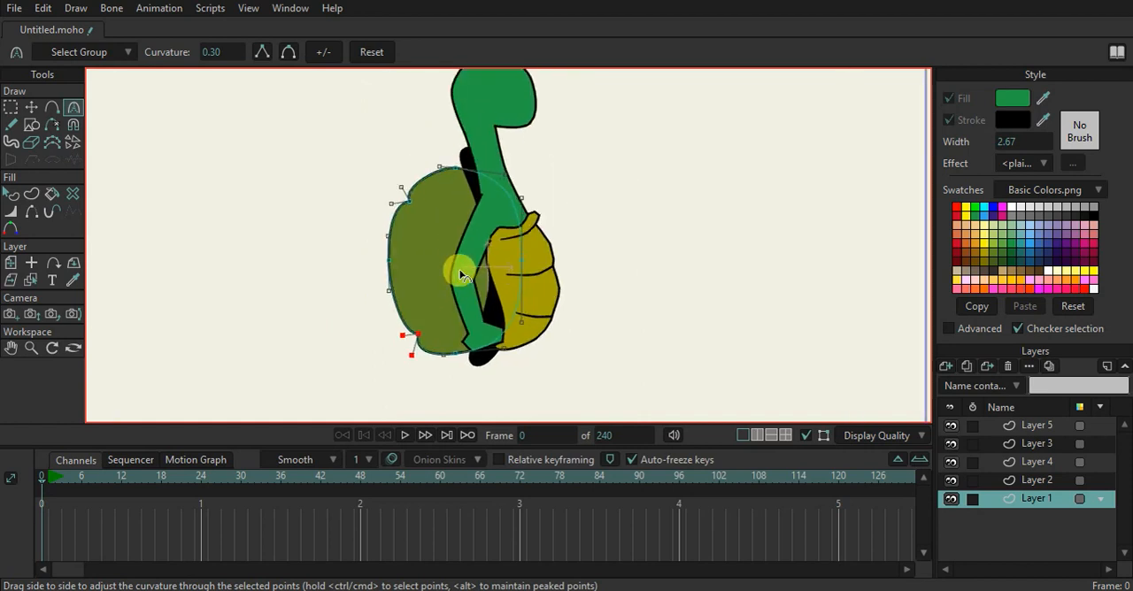
Draw a curved seam line inside the shell from the upper notch to the lower notch
click(51, 108)
scroll(377, 194, up, 2)
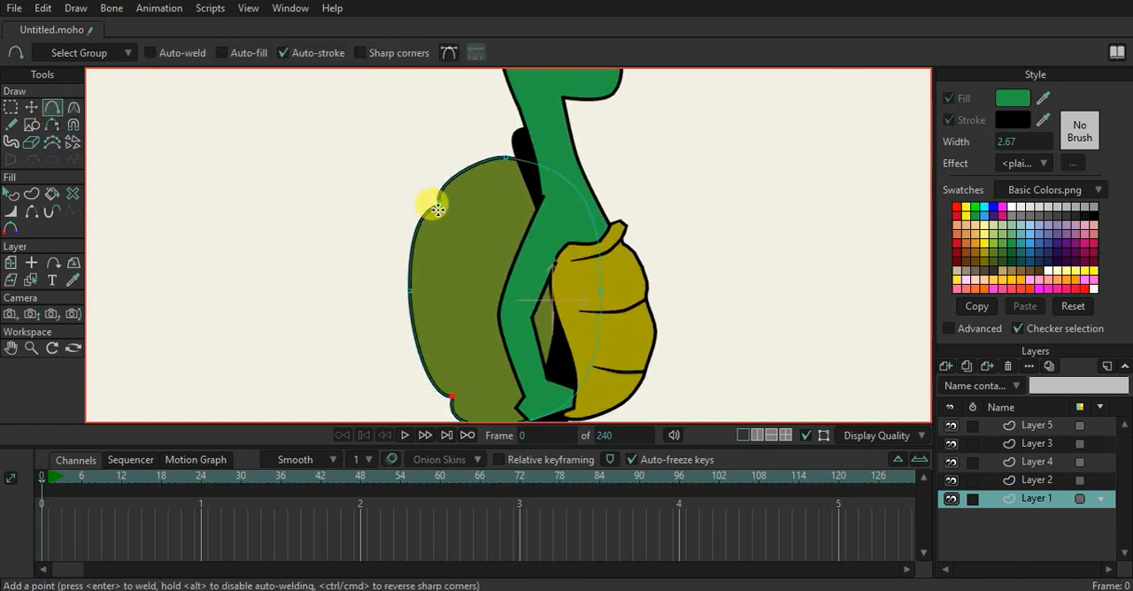
drag(437, 210, 449, 214)
drag(483, 249, 454, 392)
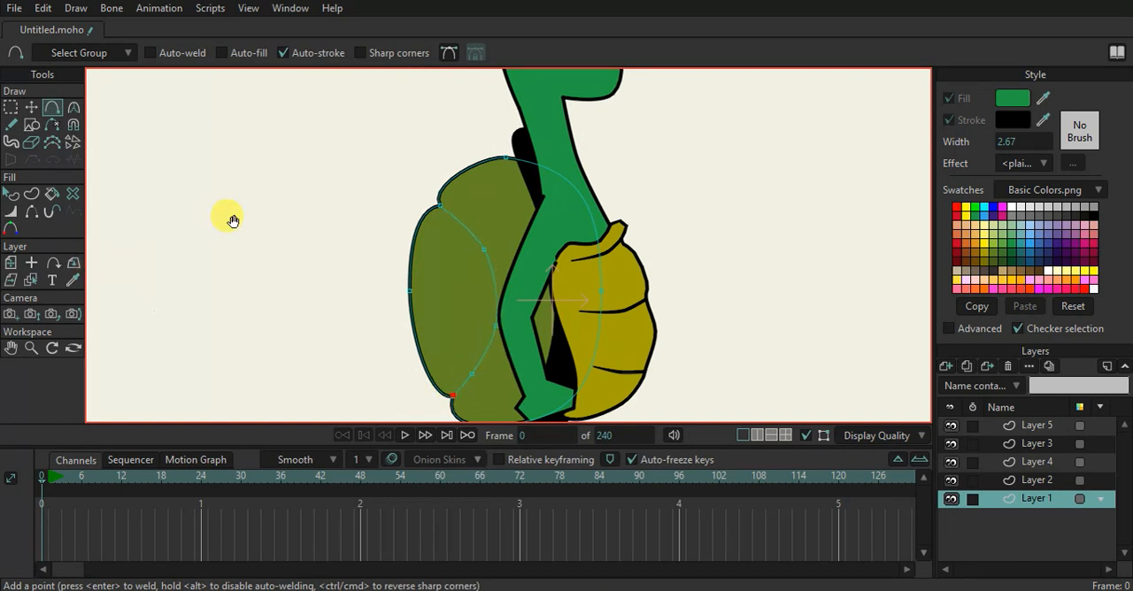
Turn on auto-welding and create a stroke-only shape from the shell's curved seam line
drag(231, 220, 213, 118)
click(31, 106)
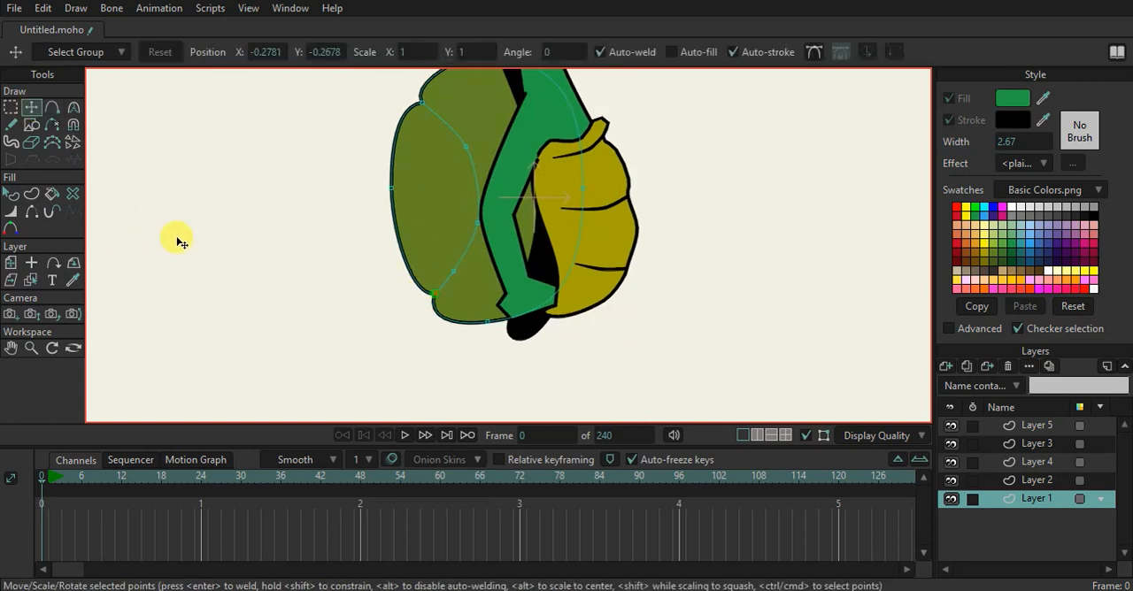
key(ctrl+a)
drag(390, 401, 384, 419)
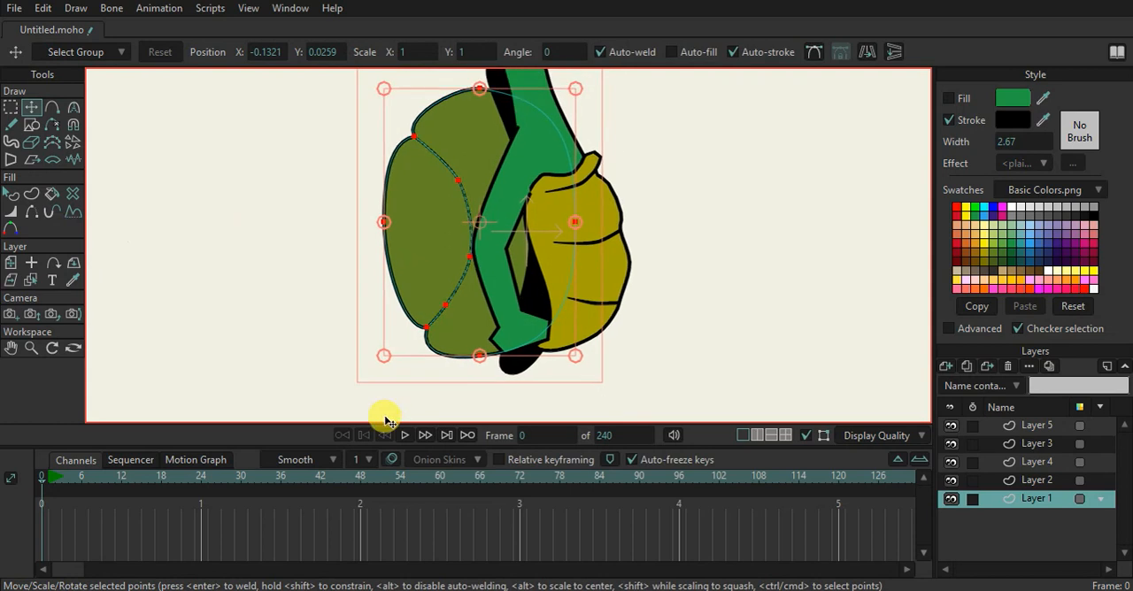
scroll(496, 311, up, 1)
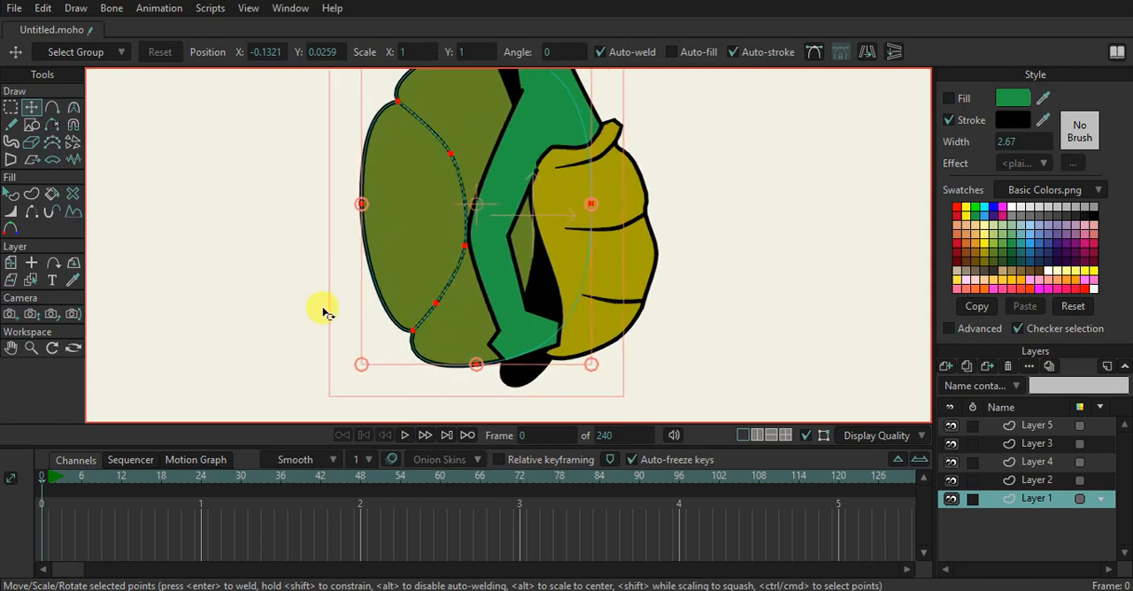
click(172, 264)
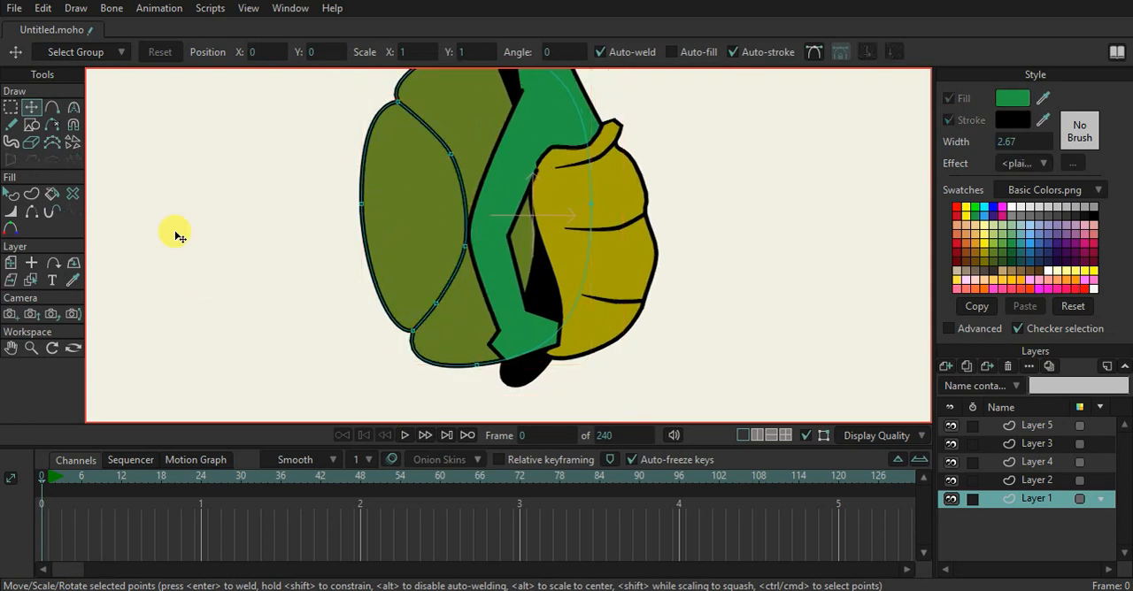
Draw two short curved branch lines from the shell's seam toward the arm, one low and one high
click(52, 106)
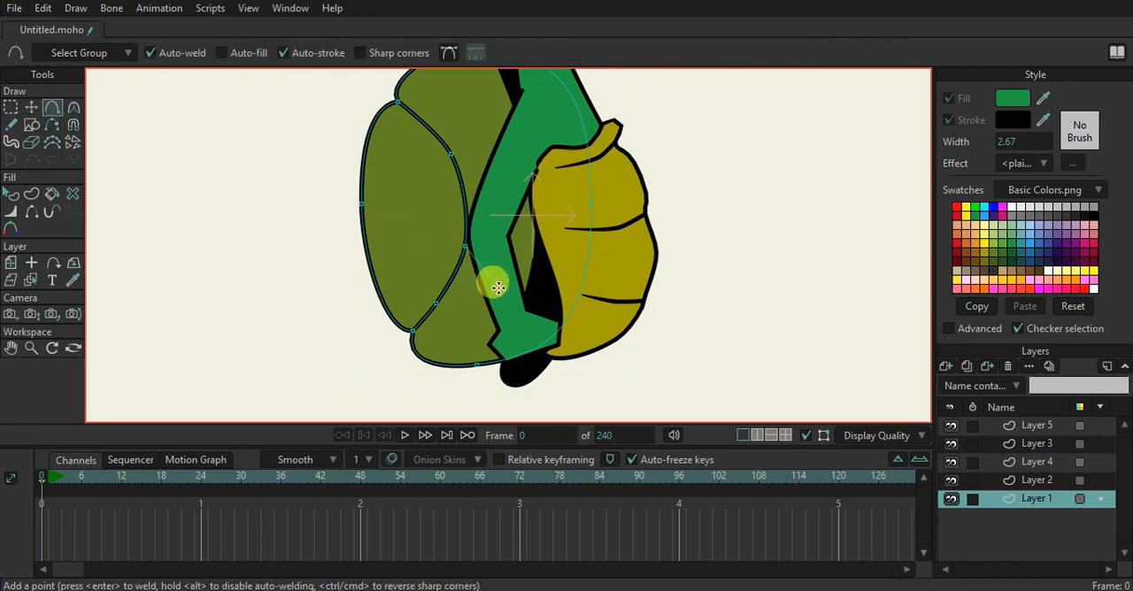
drag(498, 287, 528, 296)
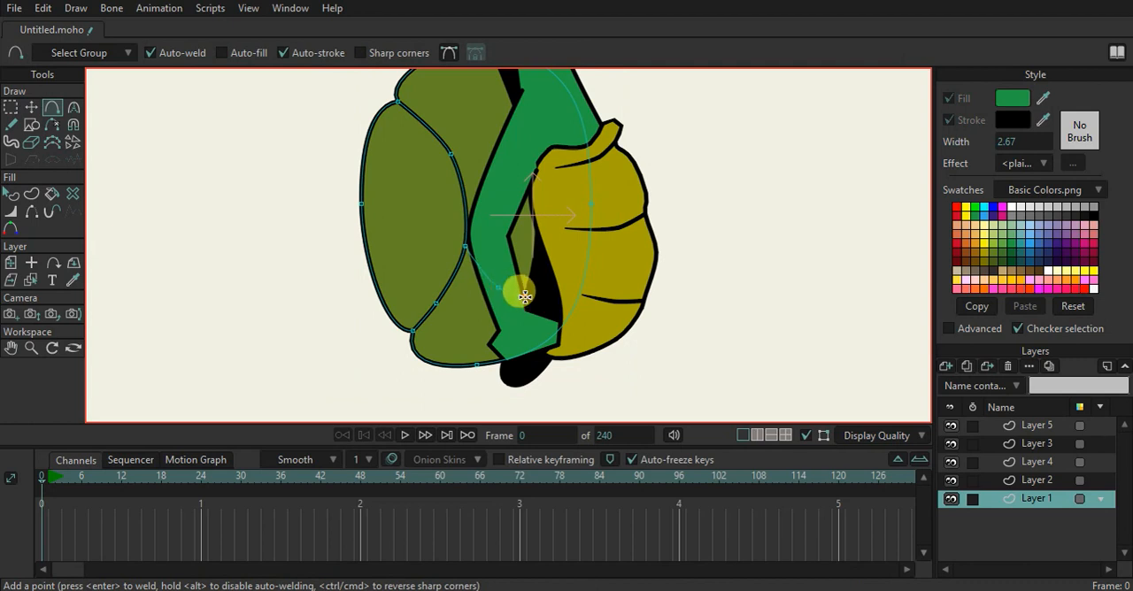
mouse_move(470, 197)
mouse_down()
mouse_move(472, 248)
mouse_move(475, 190)
mouse_up()
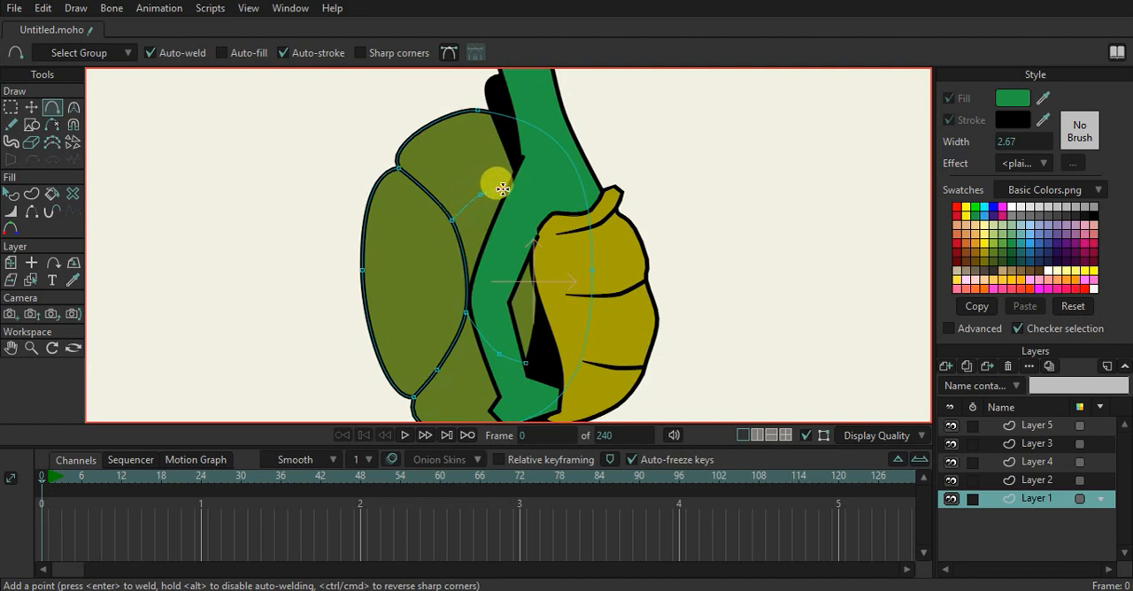
Create stroked shapes from the upper and lower branch lines of the shell's seam
click(33, 194)
click(467, 209)
click(490, 339)
click(522, 333)
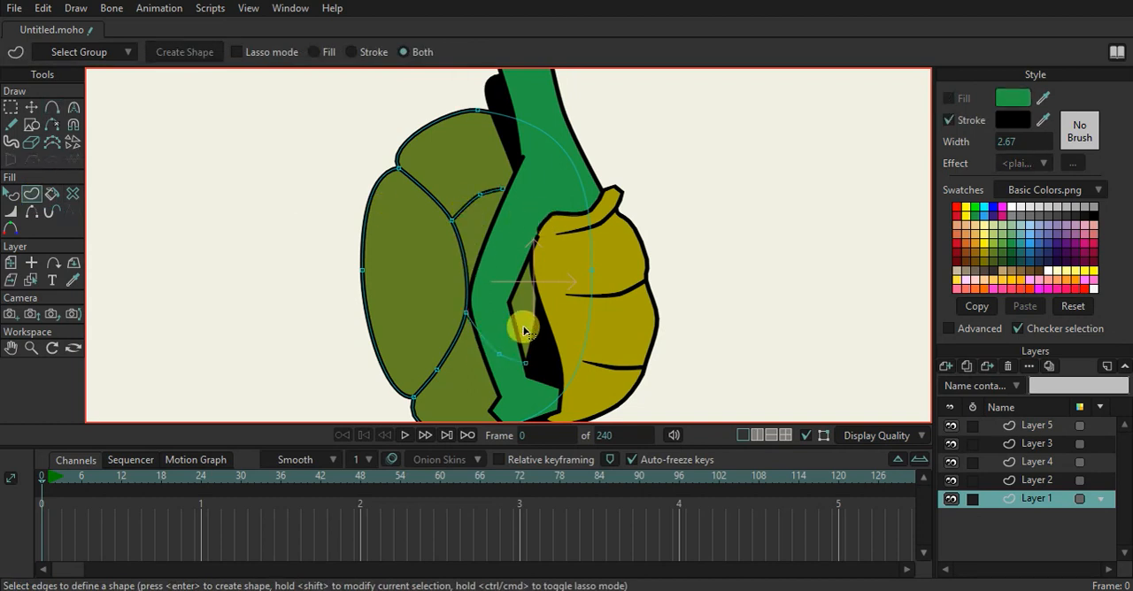
click(12, 194)
scroll(517, 225, down, 6)
drag(502, 238, 509, 282)
scroll(494, 277, up, 2)
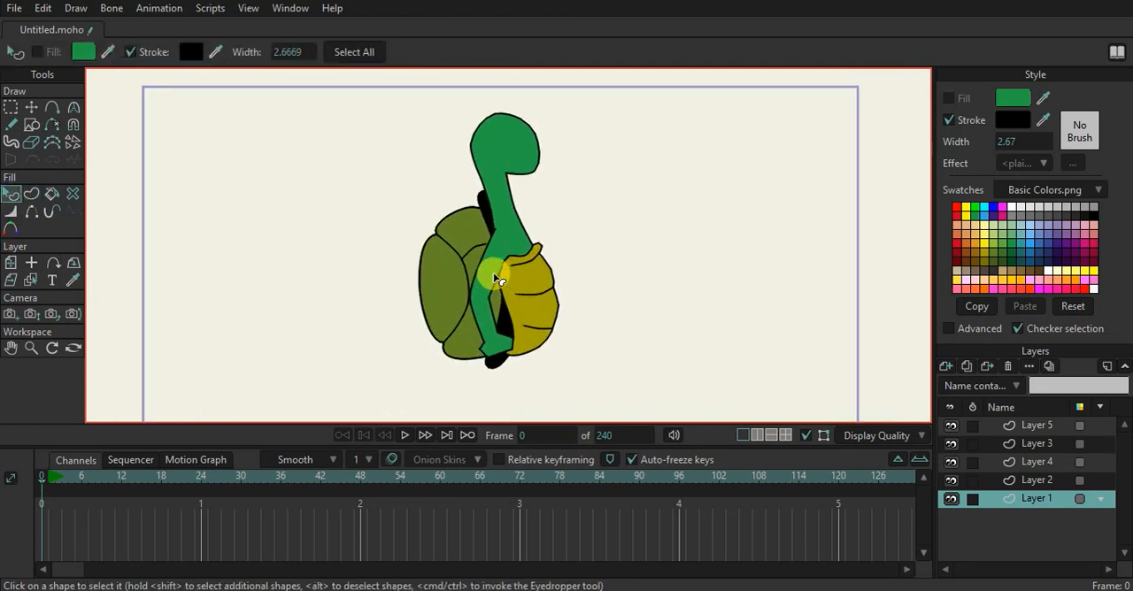
scroll(497, 279, up, 1)
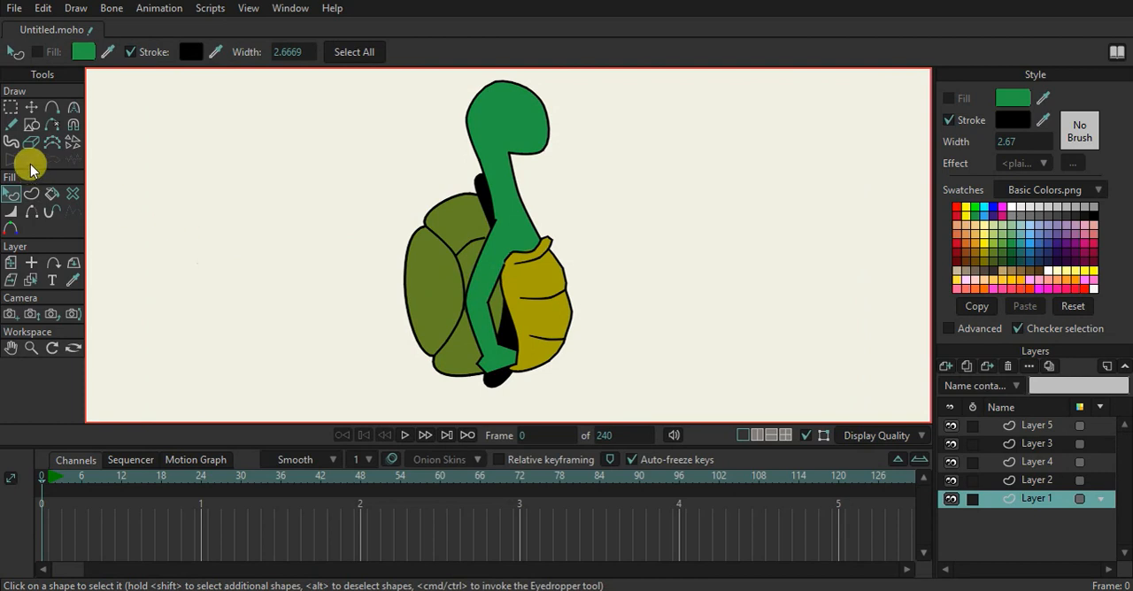
Add a point to the upper part of the shell's seam and reposition the seam, branch and top outline points
click(52, 107)
scroll(443, 239, up, 1)
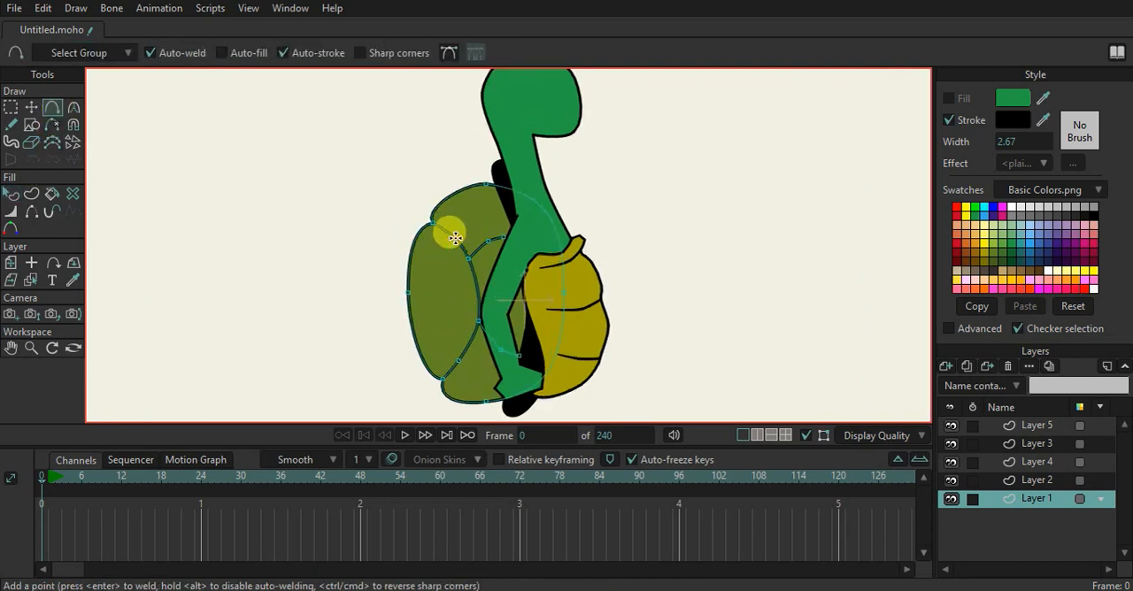
click(458, 234)
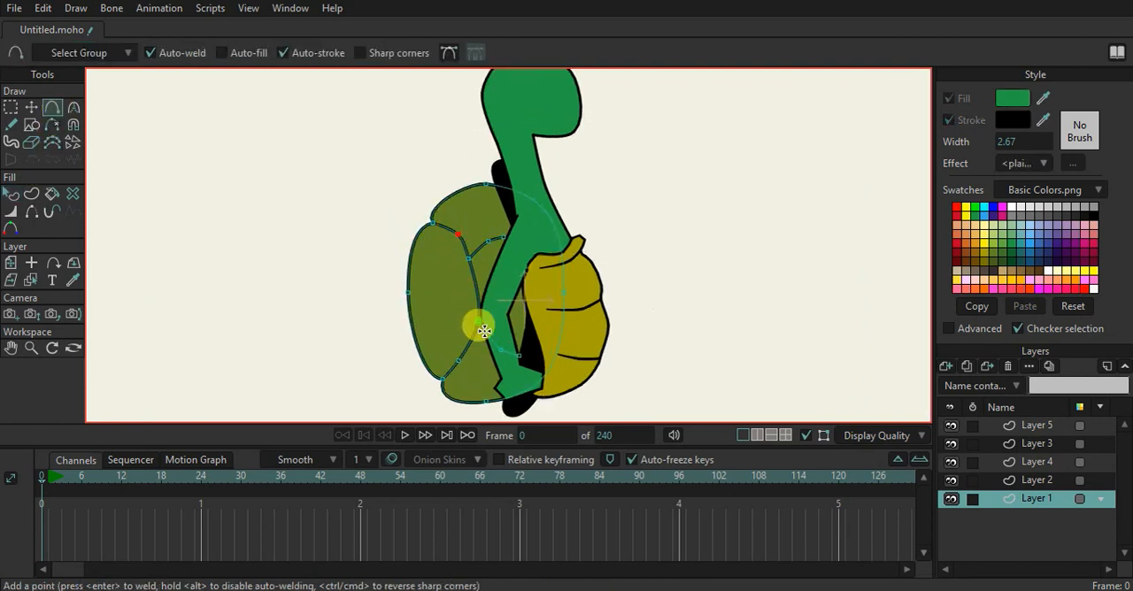
click(31, 107)
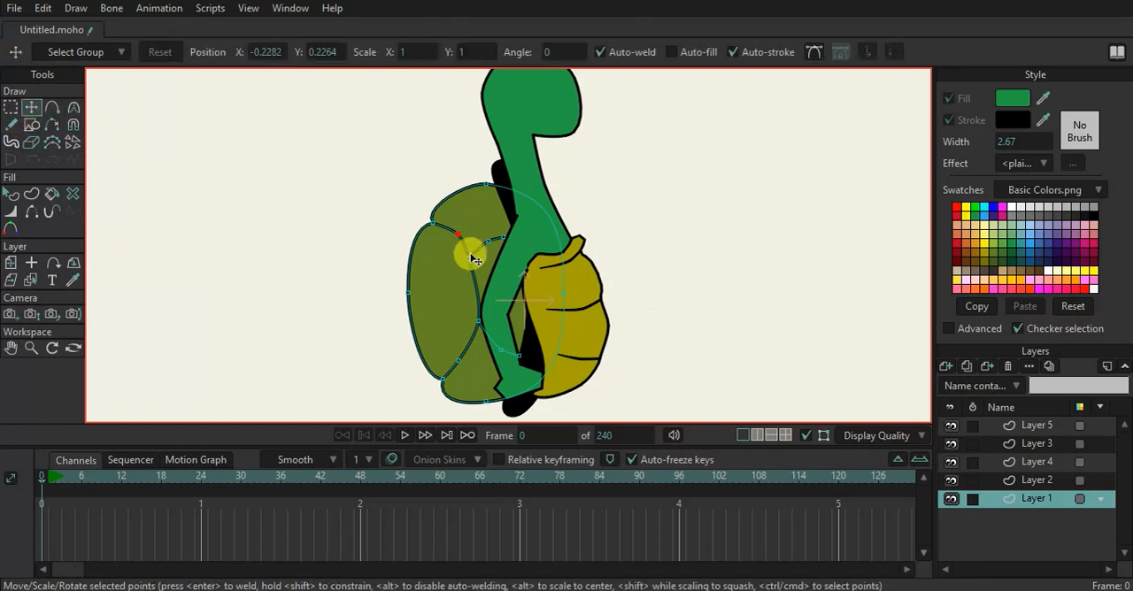
drag(471, 259, 498, 248)
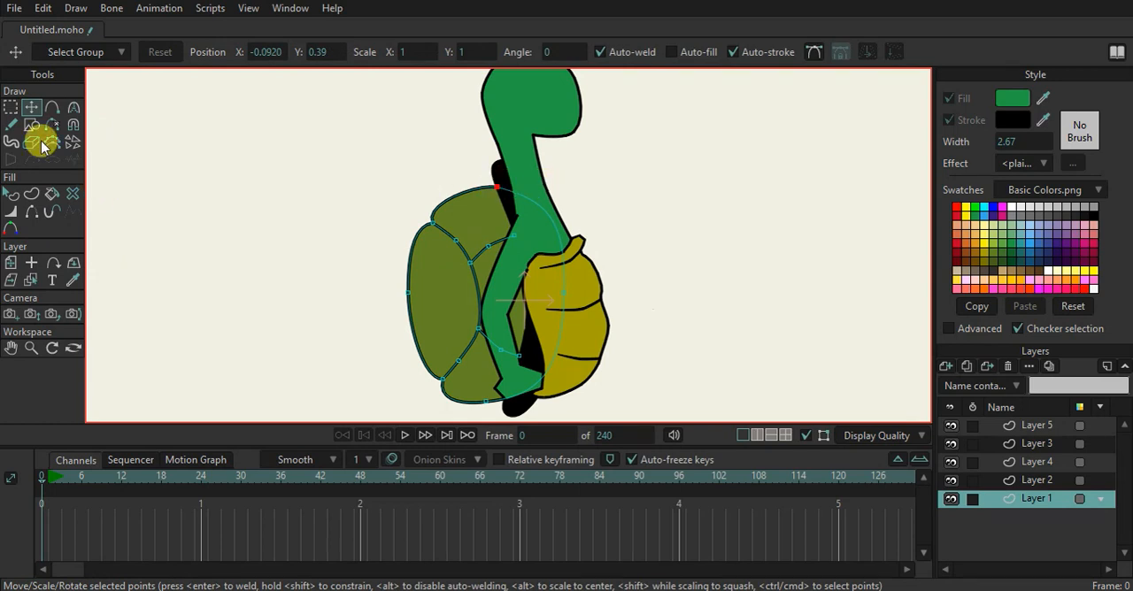
Duplicate Layer 2 with the black shape behind the arm, and select the original layer
alt+right_click(503, 172)
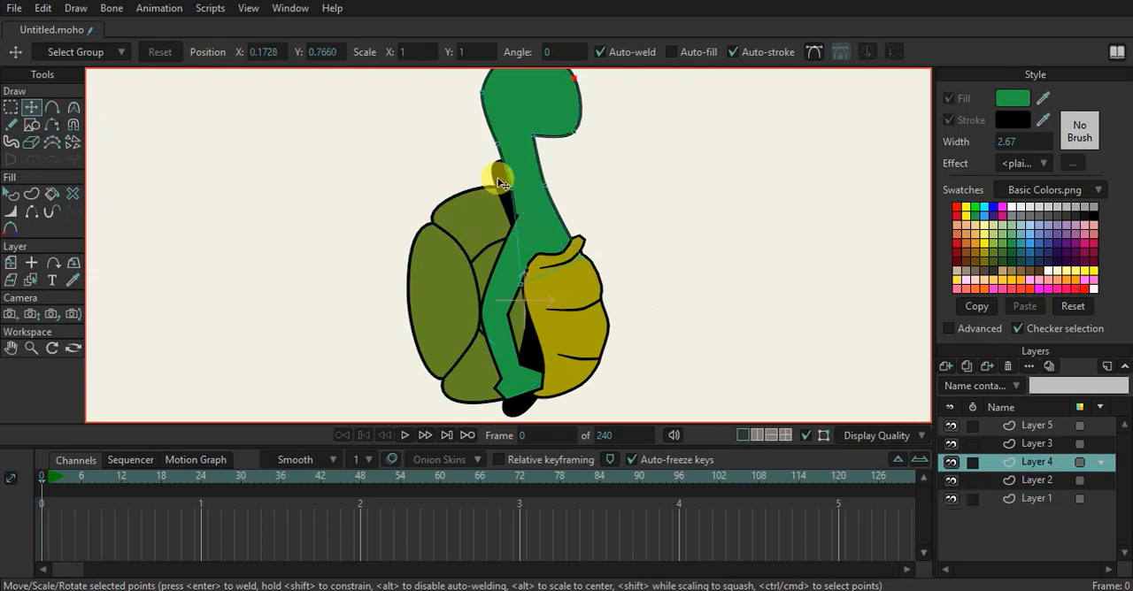
alt+right_click(498, 177)
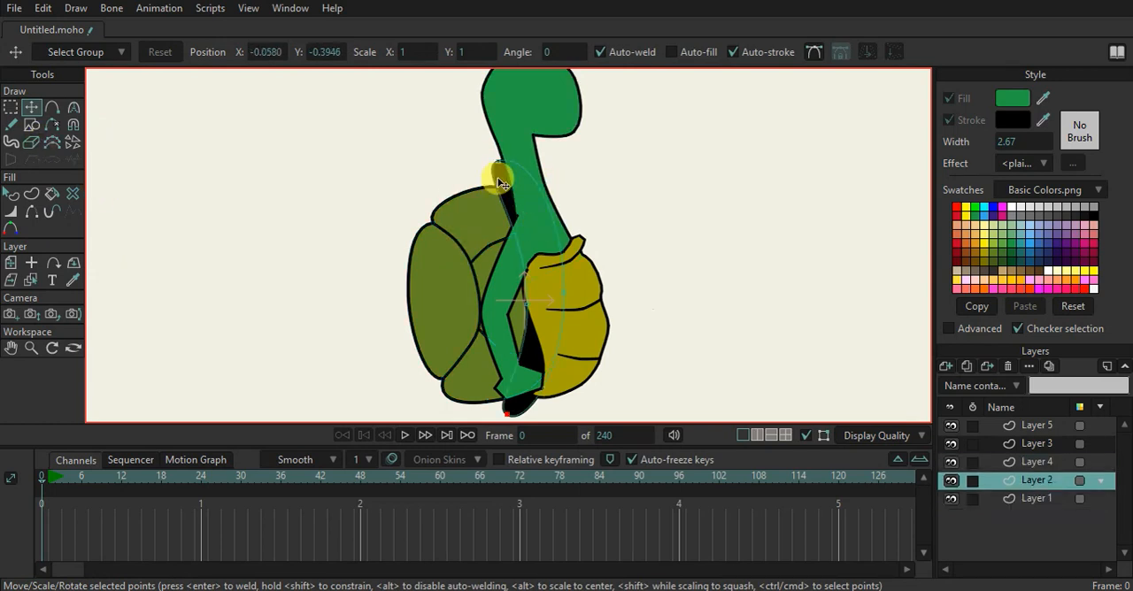
click(966, 366)
click(1014, 496)
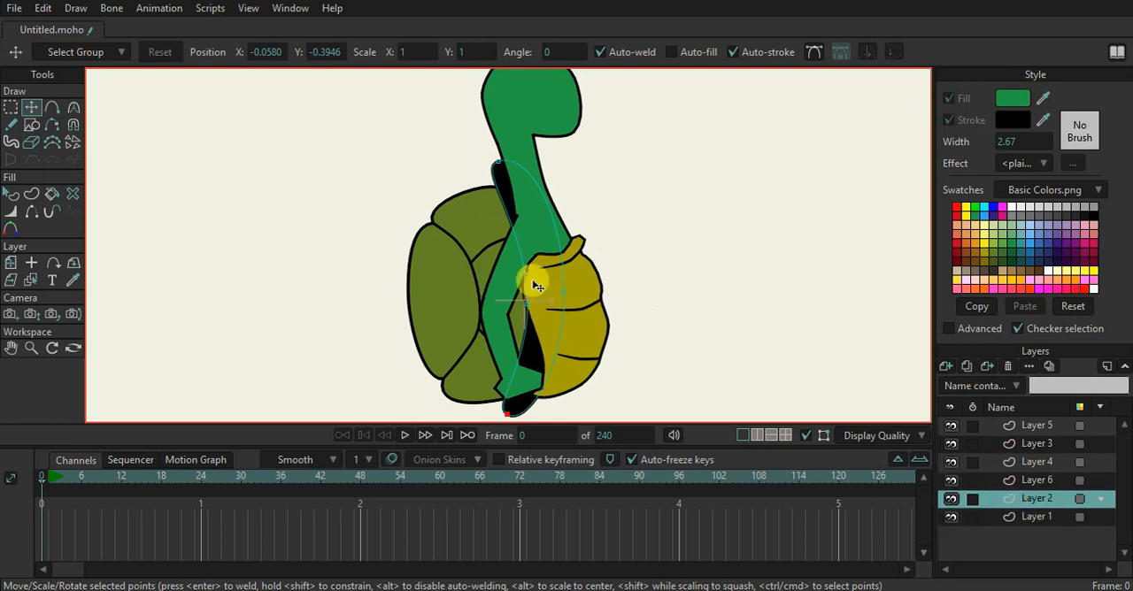
Shift the original black shape on Layer 2 slightly toward the shell and recolour its fill with the shell's olive green
click(531, 271)
drag(536, 269, 532, 270)
click(13, 192)
click(511, 212)
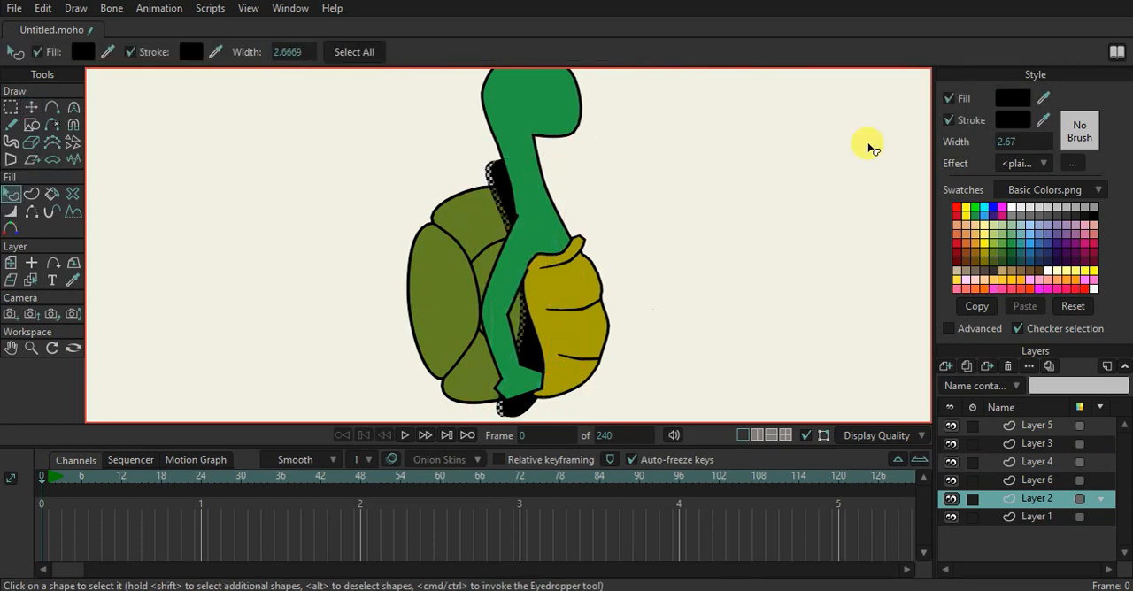
drag(1044, 100, 472, 218)
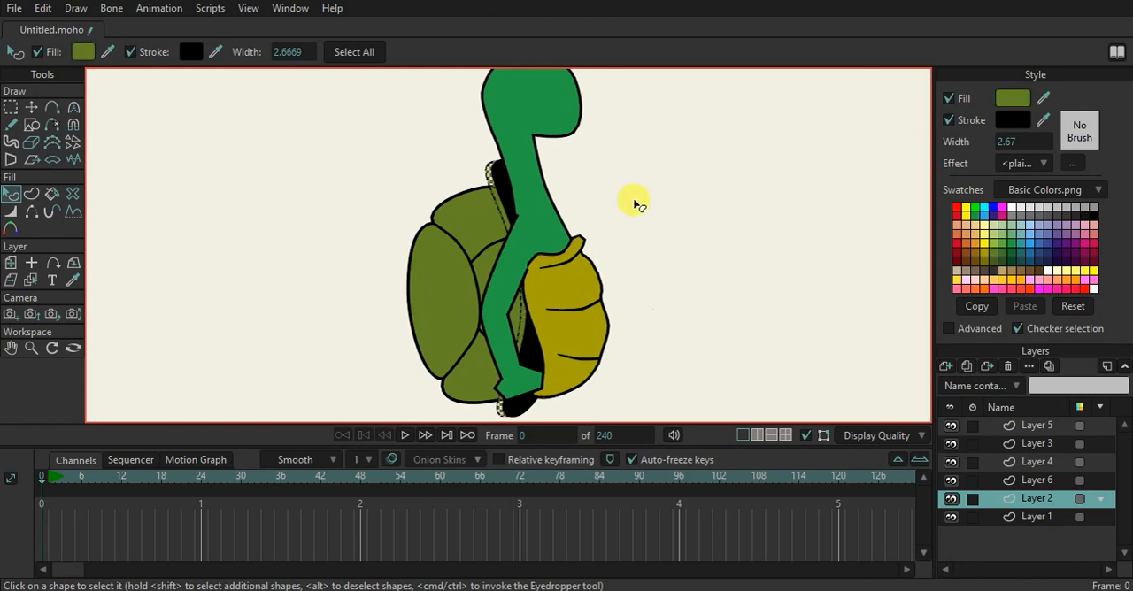
click(634, 203)
scroll(623, 255, down, 2)
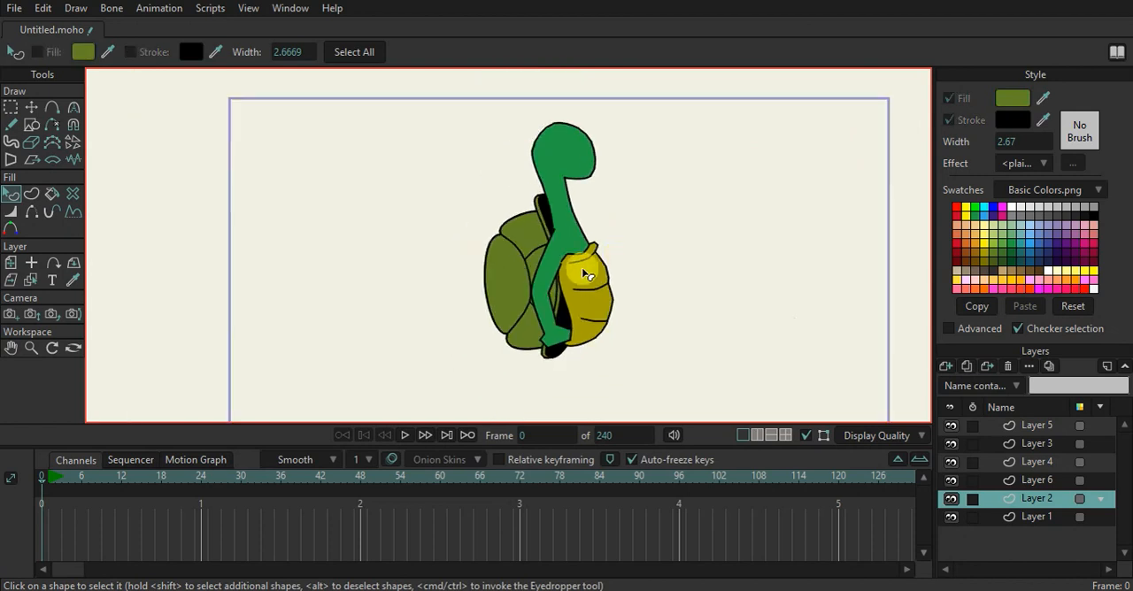
Add a sharp-corner point on the upper shell-side outline of the Layer 2 shape and hide the edge below it
scroll(255, 257, up, 1)
click(31, 211)
scroll(572, 307, up, 1)
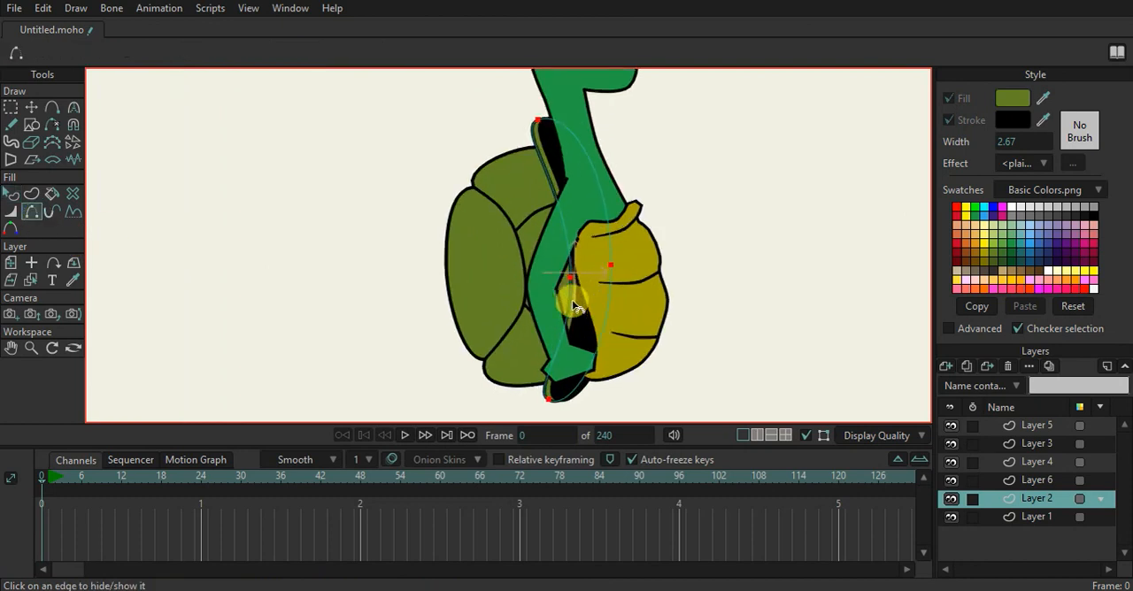
click(60, 108)
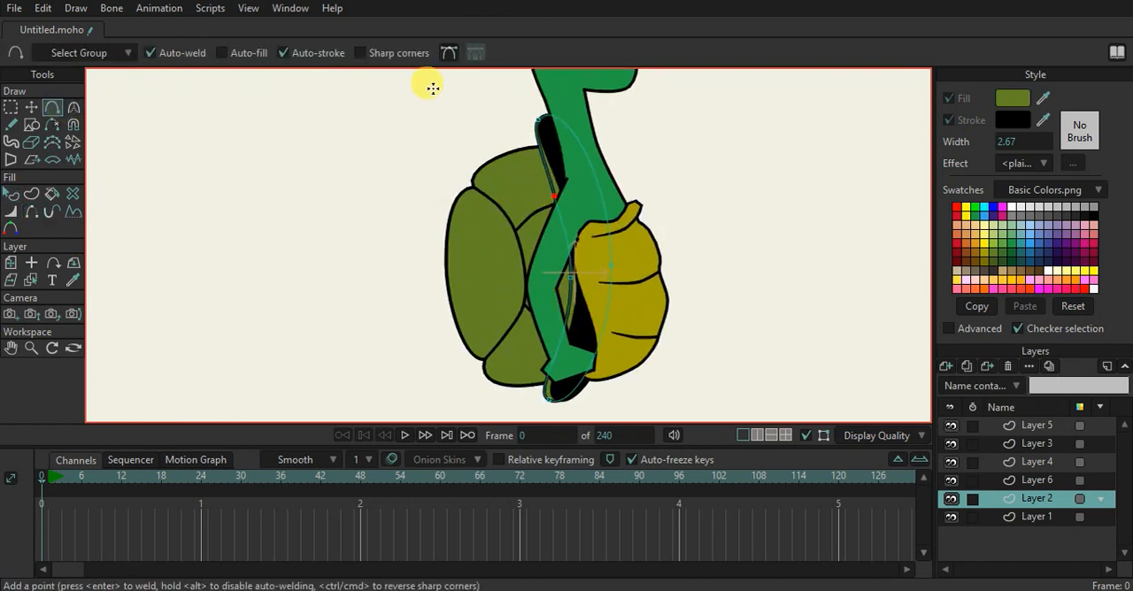
click(386, 53)
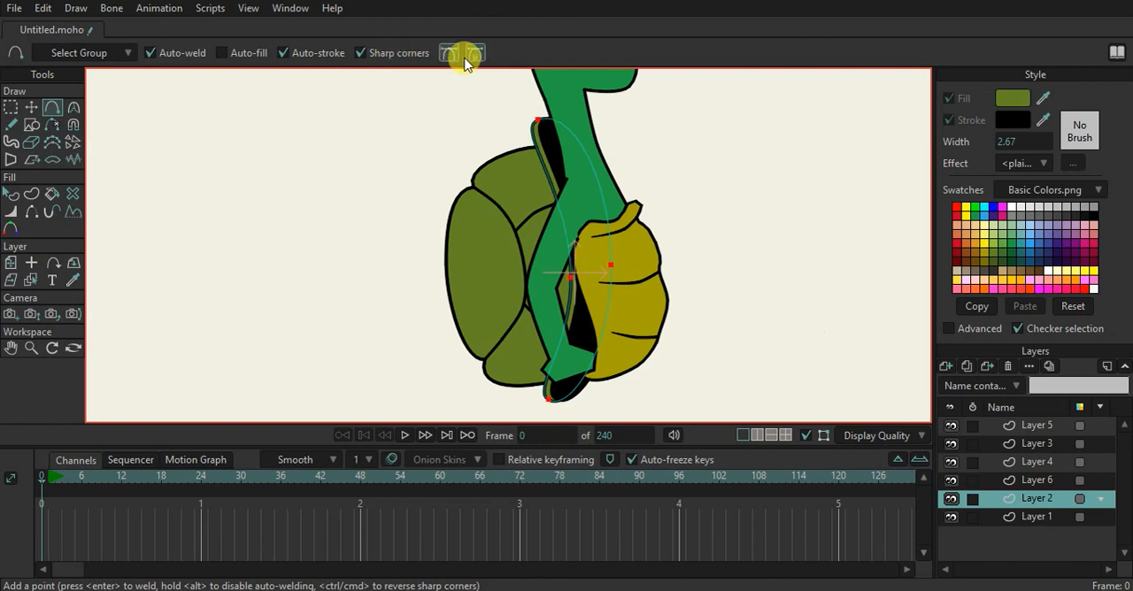
click(548, 183)
click(567, 321)
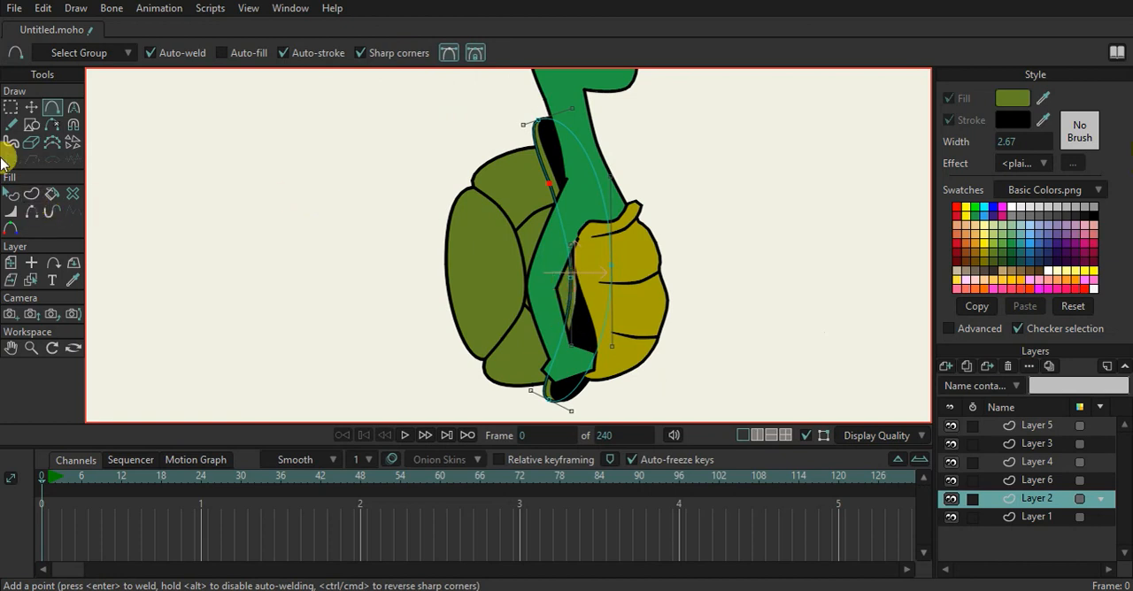
click(31, 211)
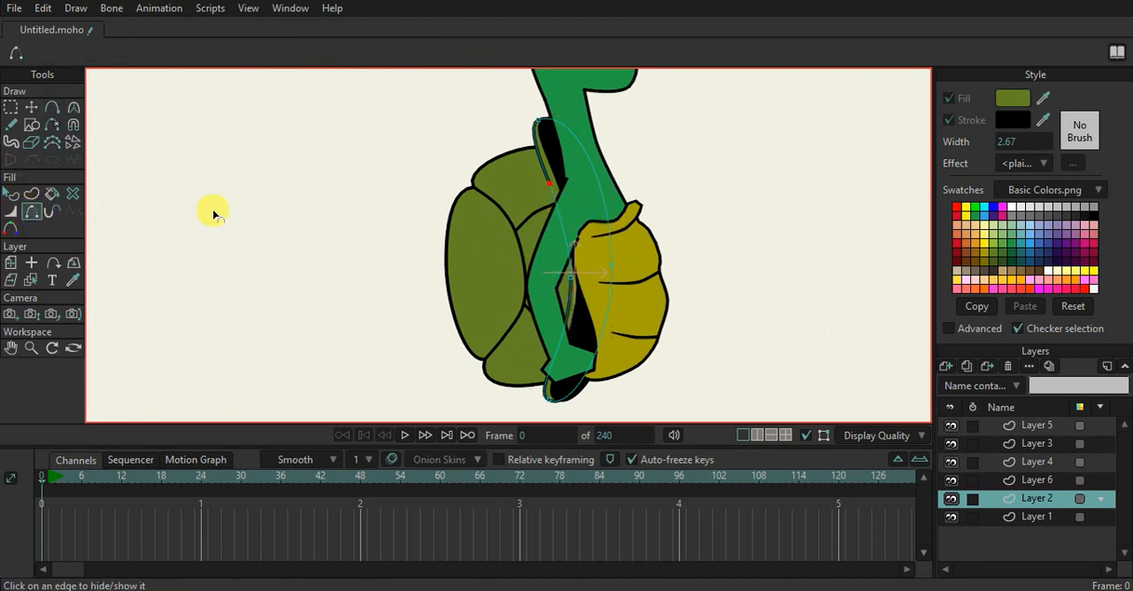
Taper the Layer 2 outline to 0 percent line width at the points beside the hidden edge, and hide the construction curves
click(10, 211)
drag(548, 188, 497, 211)
drag(570, 287, 421, 290)
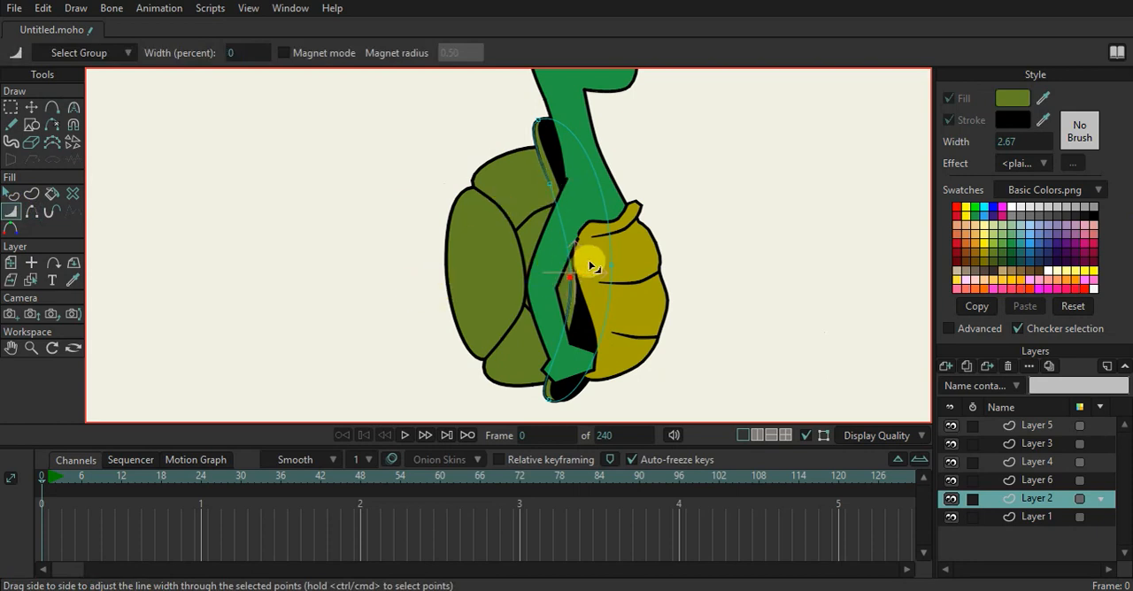
scroll(575, 266, down, 3)
click(805, 435)
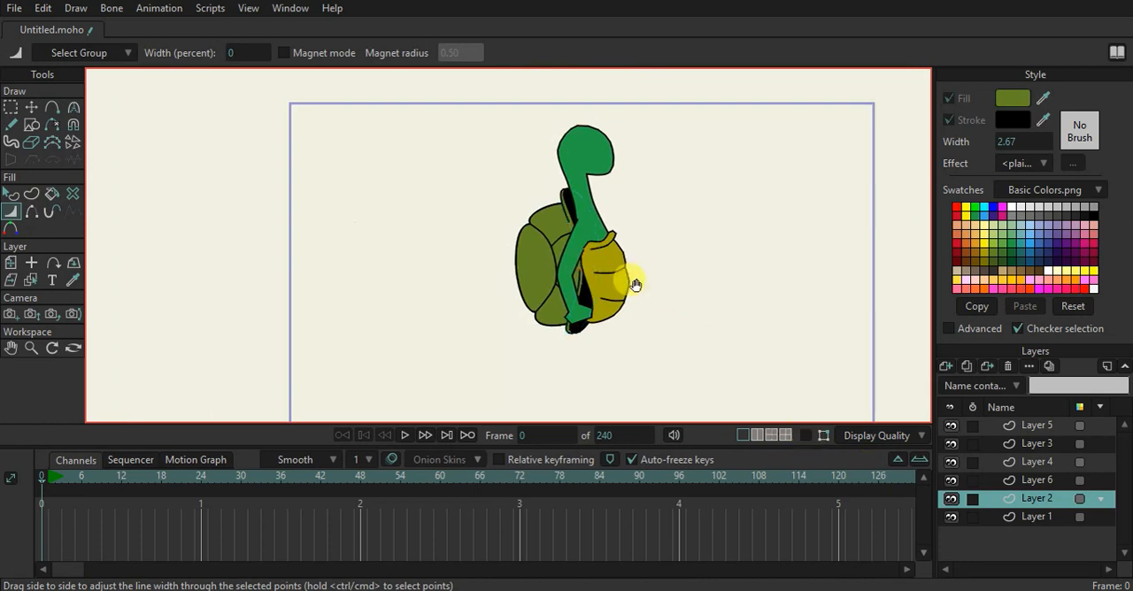
scroll(620, 279, up, 1)
scroll(607, 286, down, 3)
scroll(607, 286, up, 2)
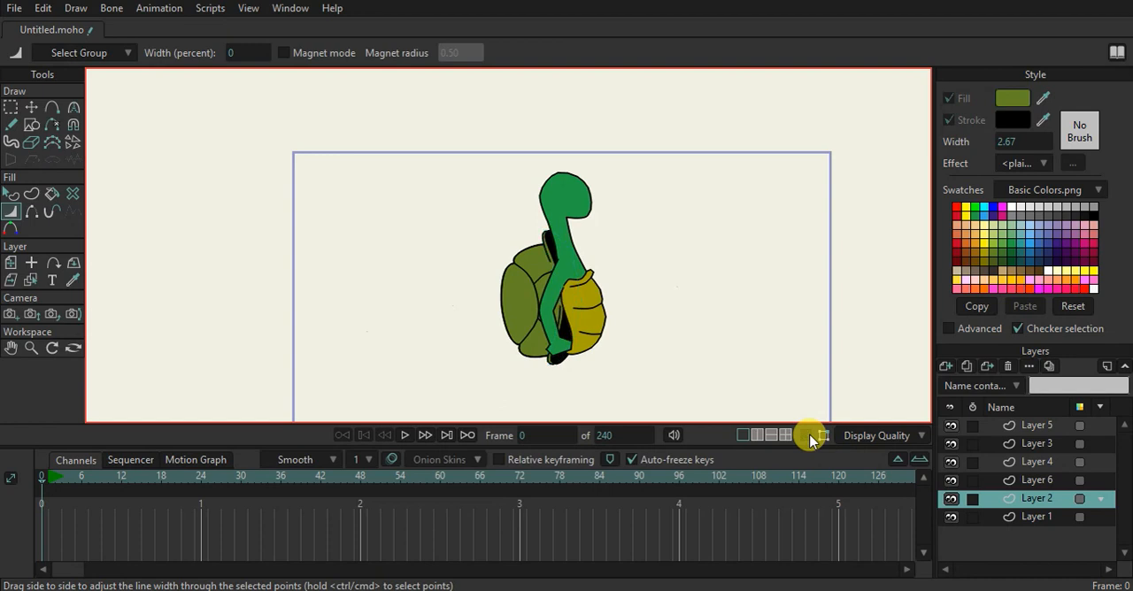
Show the construction curves again and add a new vector layer directly above Layer 4
click(1013, 479)
click(1029, 462)
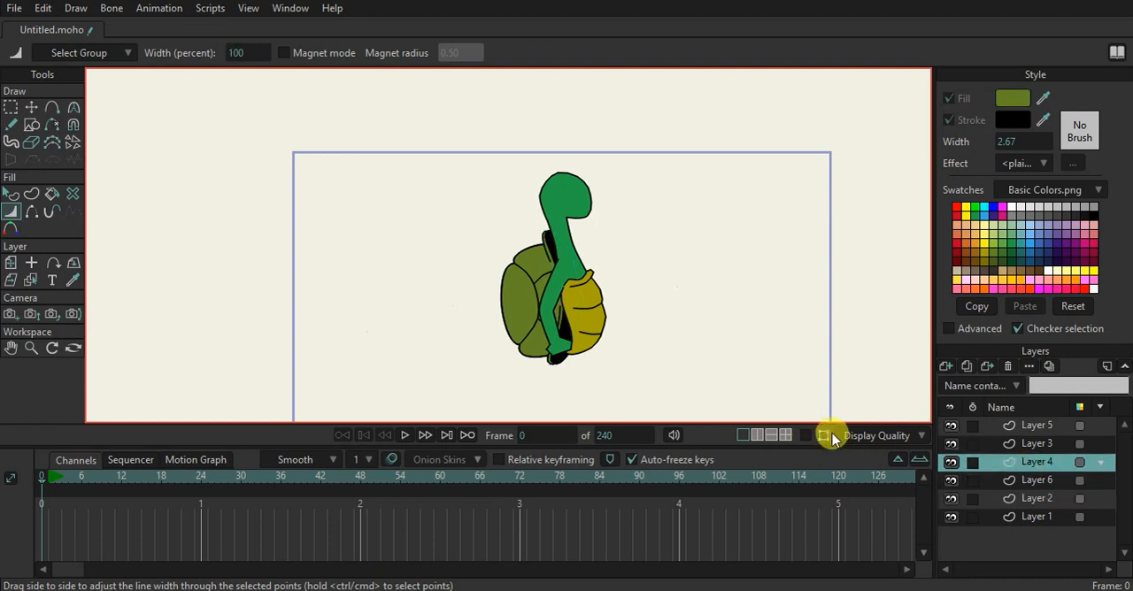
click(805, 434)
click(31, 107)
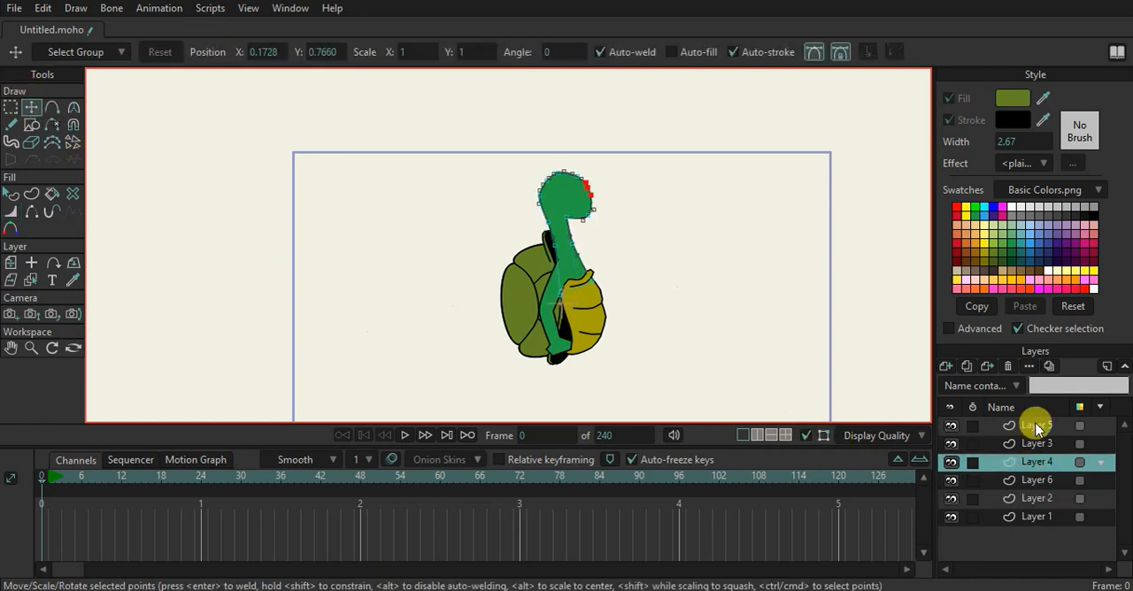
click(1043, 478)
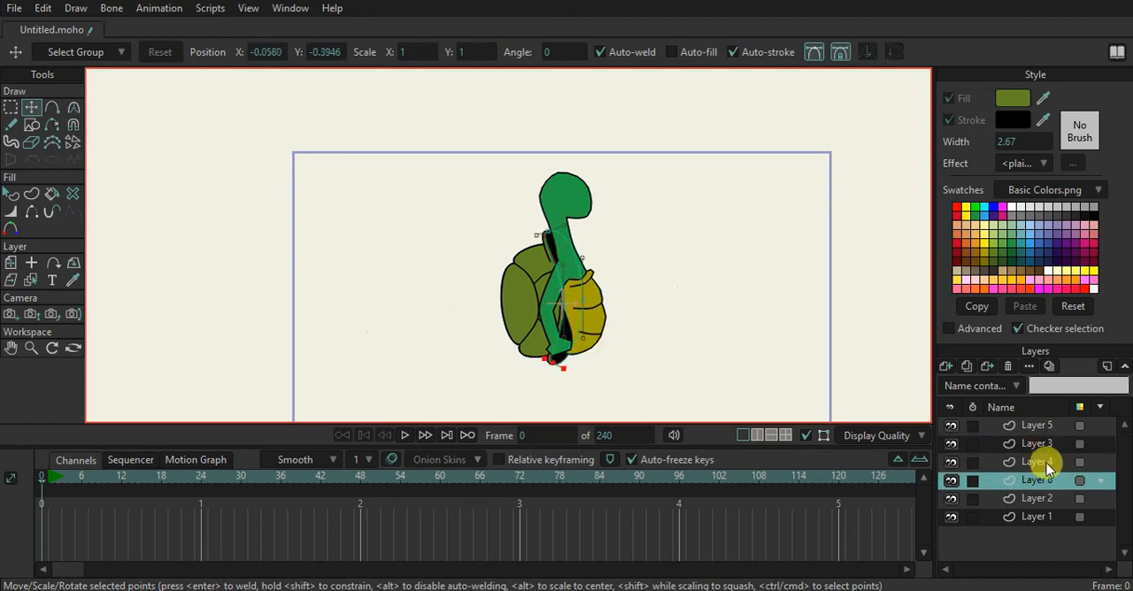
click(1045, 462)
click(1043, 448)
click(1042, 460)
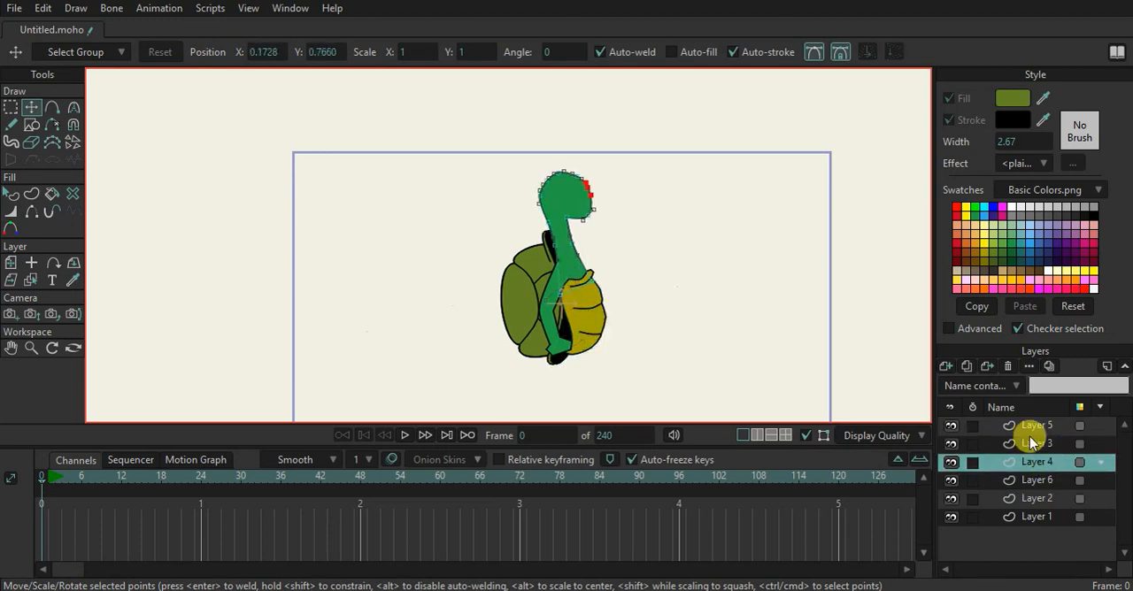
click(947, 365)
click(961, 377)
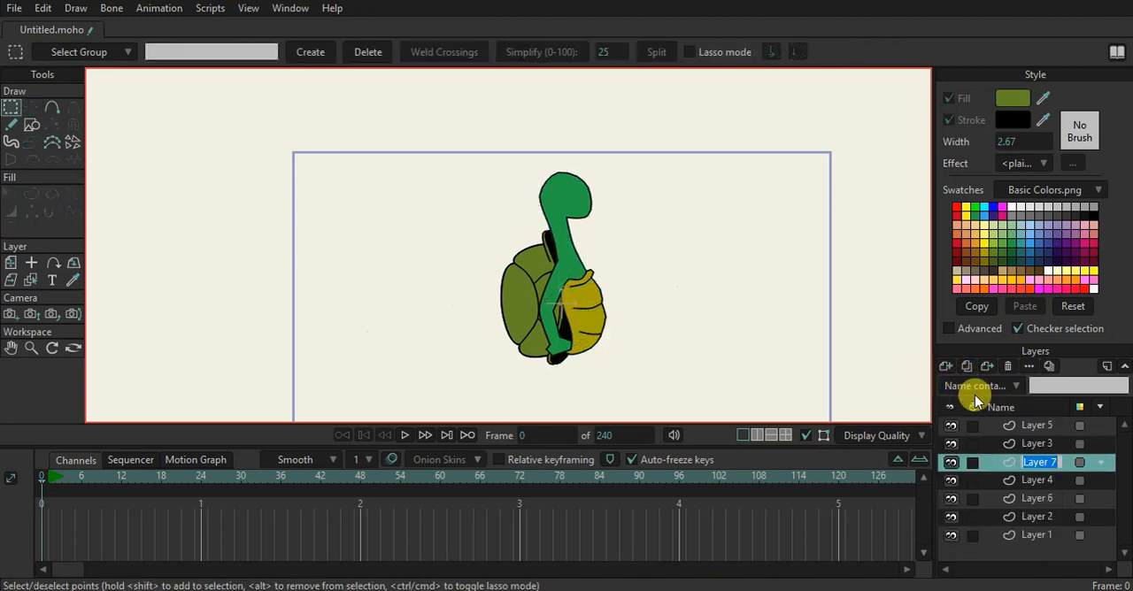
Draw a tall, narrow rectangle for the leg on Layer 7, running from behind the hand down below the body
drag(587, 339, 531, 245)
scroll(502, 230, up, 2)
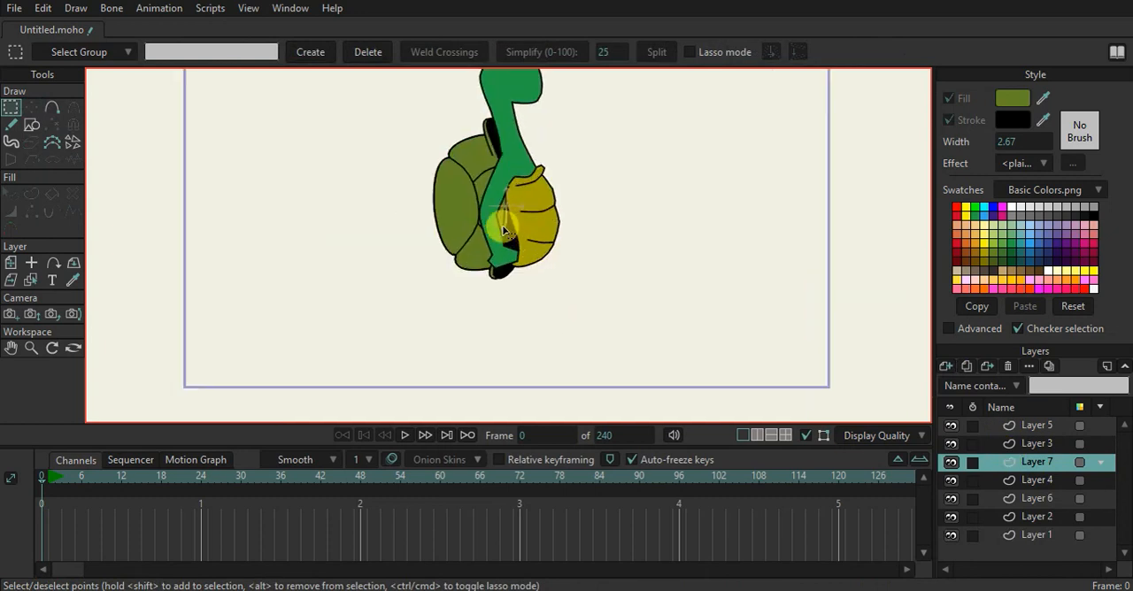
click(32, 123)
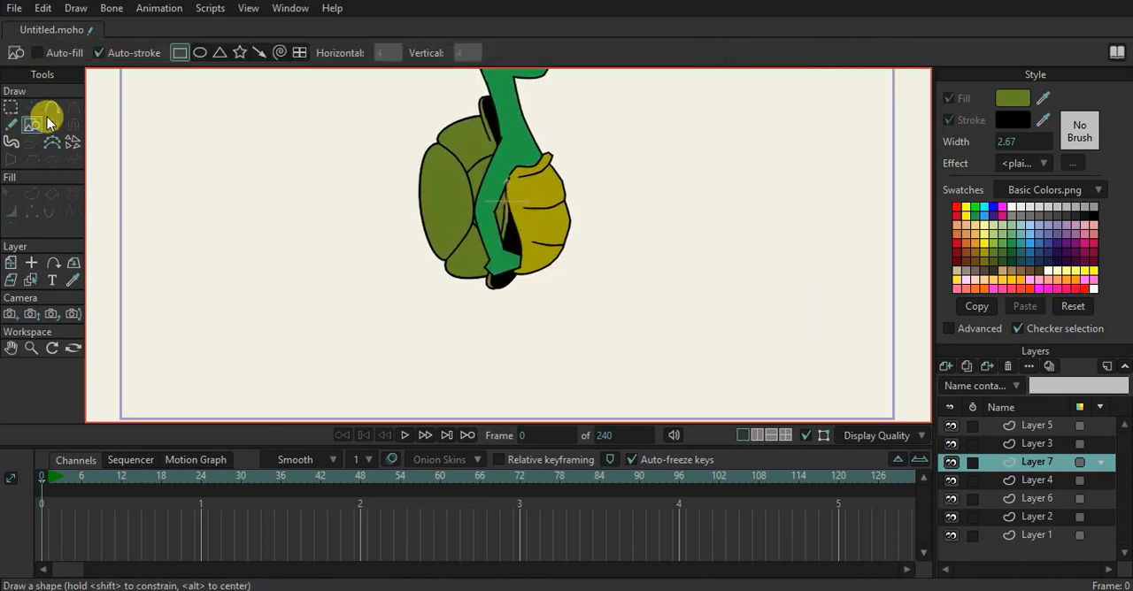
drag(498, 221, 536, 331)
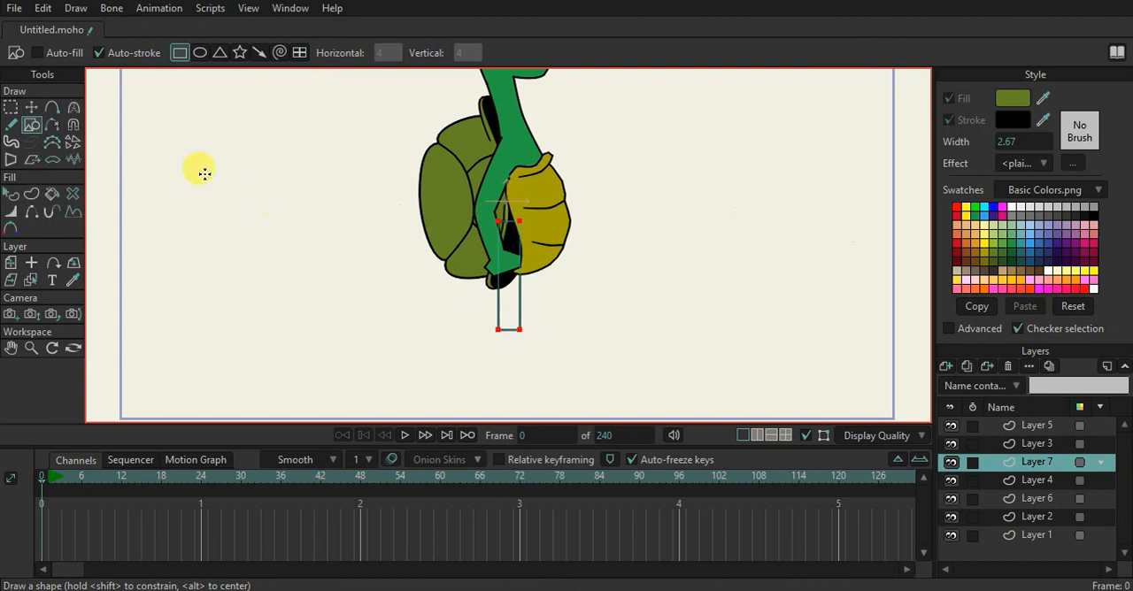
Move the leg rectangle's upper shell-side corner down behind the hand, toggling Layer 3's visibility to check the overlap
click(32, 107)
scroll(518, 237, up, 2)
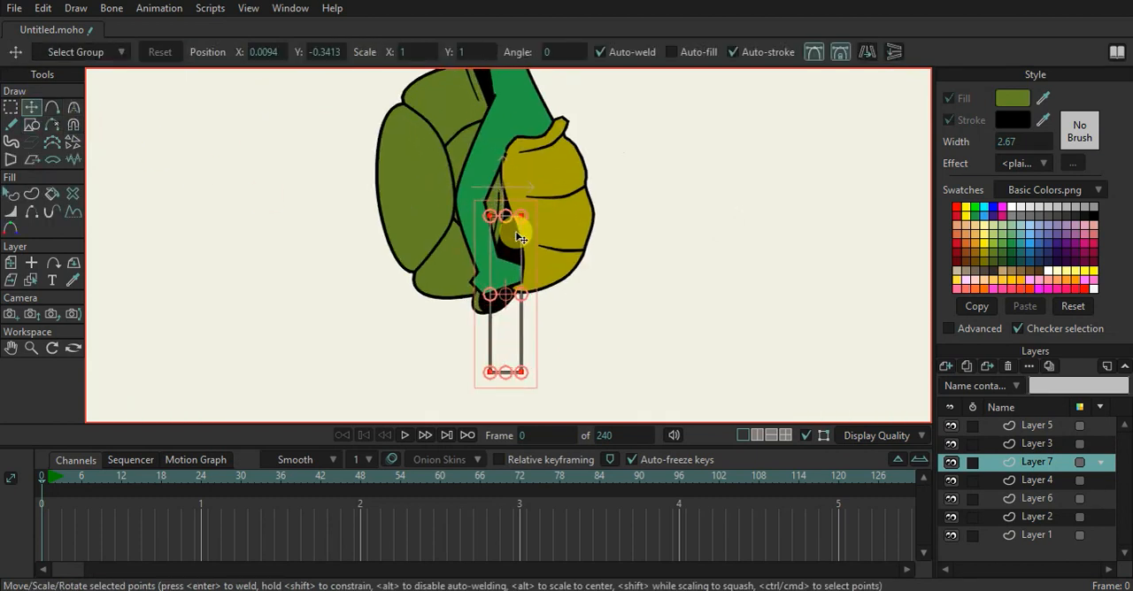
scroll(519, 249, up, 2)
click(523, 203)
drag(525, 213, 497, 217)
drag(504, 265, 471, 285)
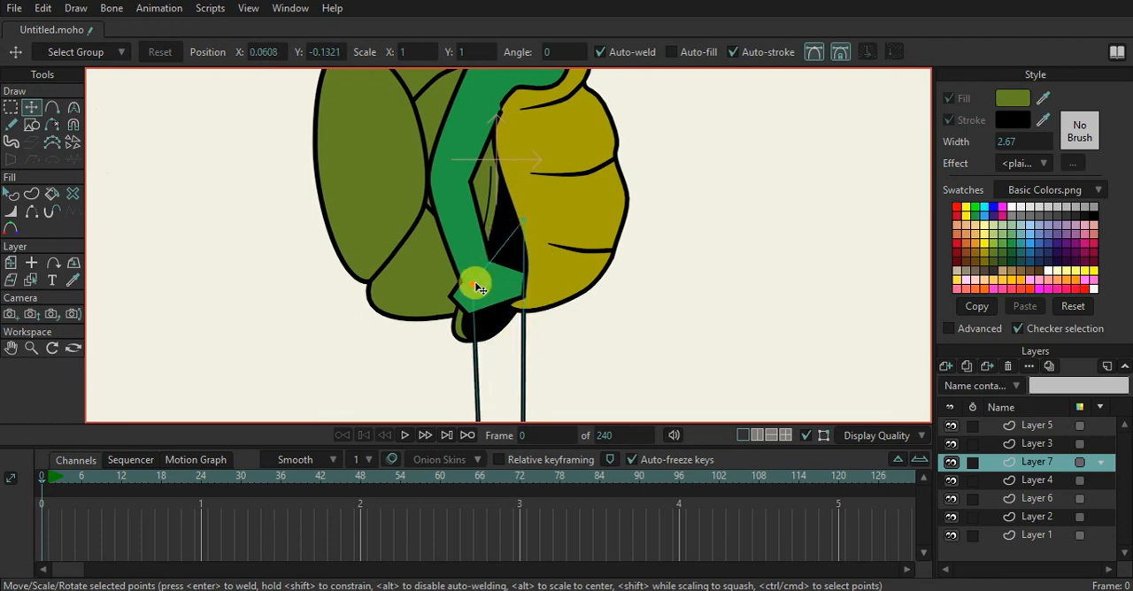
click(949, 445)
click(948, 446)
click(948, 445)
click(949, 445)
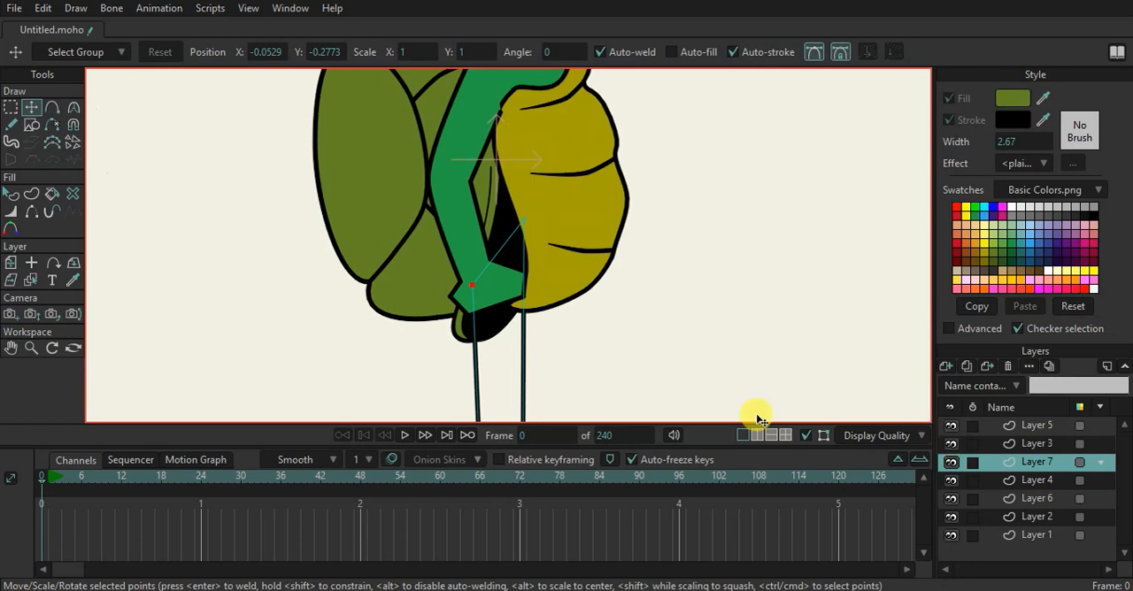
Turn on the leg shape's fill and colour it with the arm's green
click(11, 194)
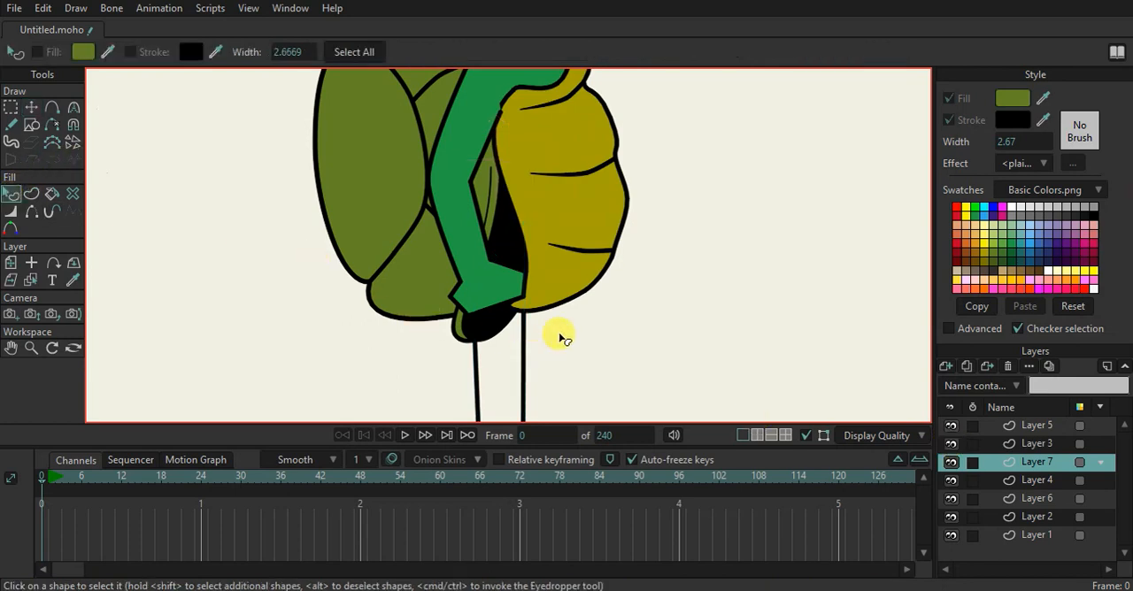
click(537, 341)
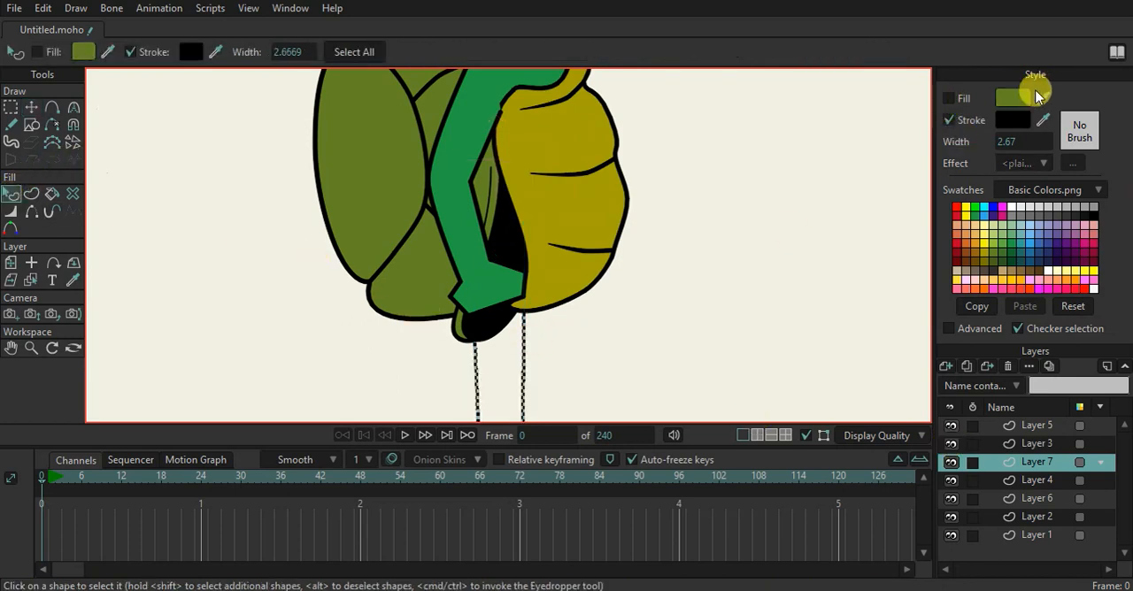
click(949, 98)
drag(1012, 98, 467, 201)
click(648, 229)
scroll(625, 151, down, 5)
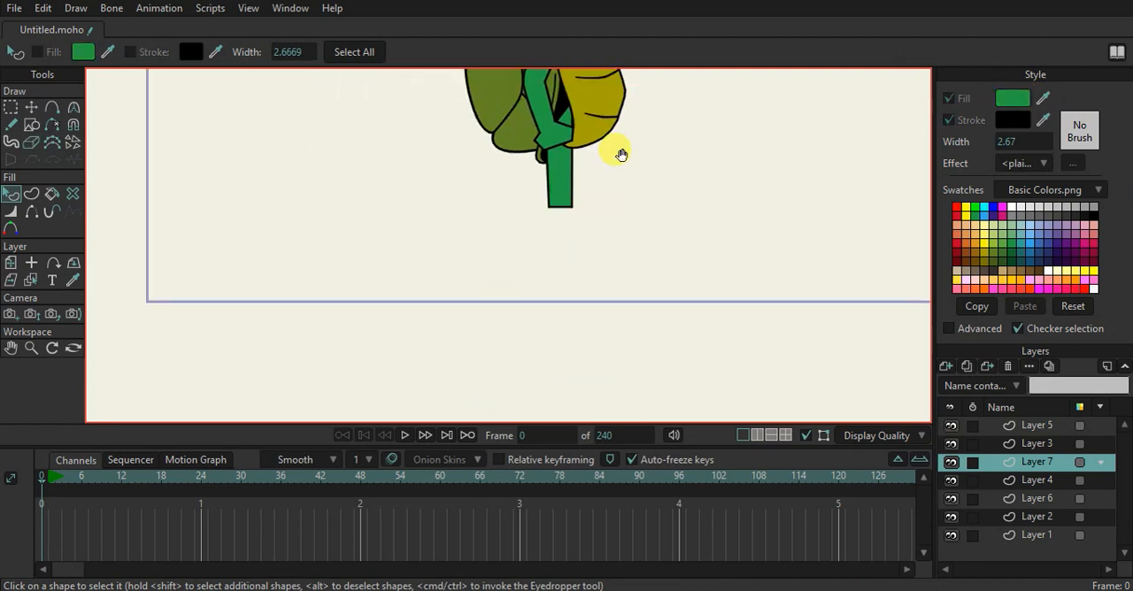
Add sharp-corner points to the leg's upper edge, extending it upward into the gap between the arm and the belly
click(53, 109)
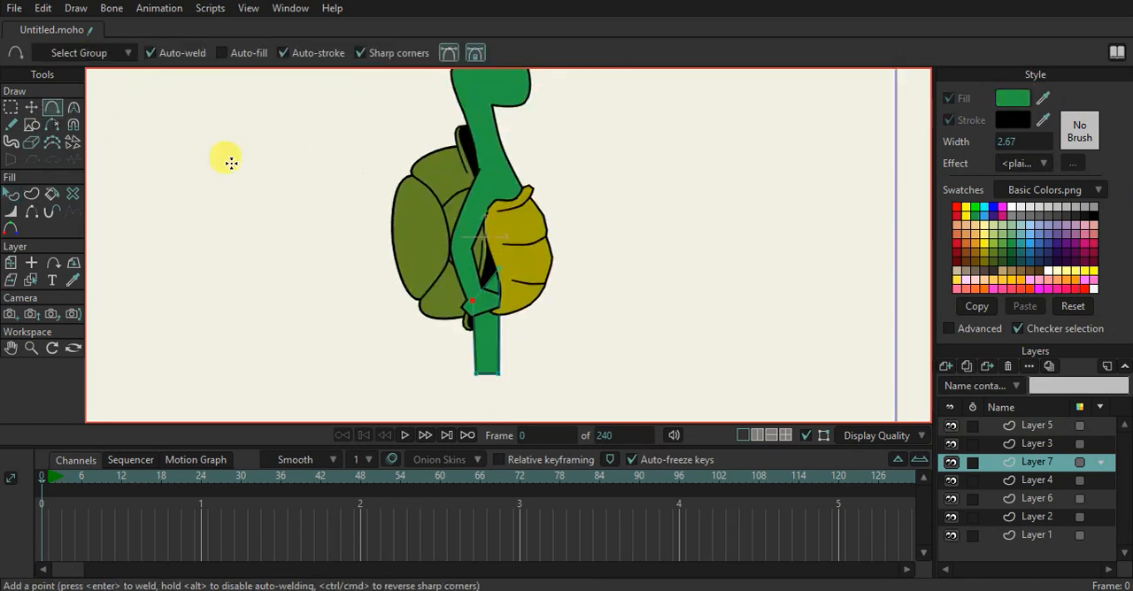
key(t)
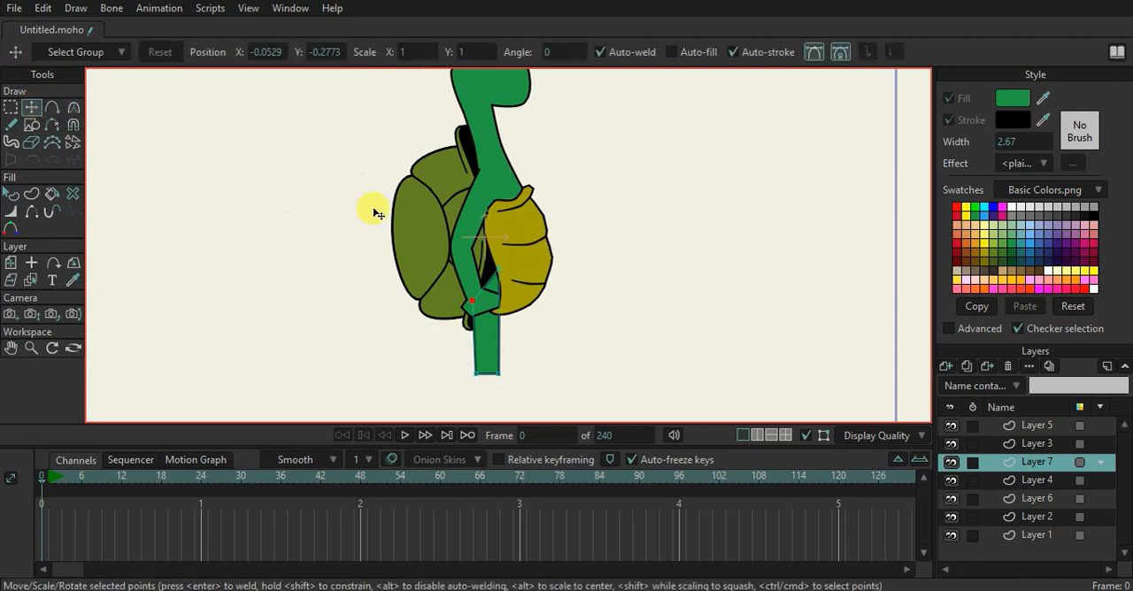
click(60, 113)
scroll(467, 187, up, 2)
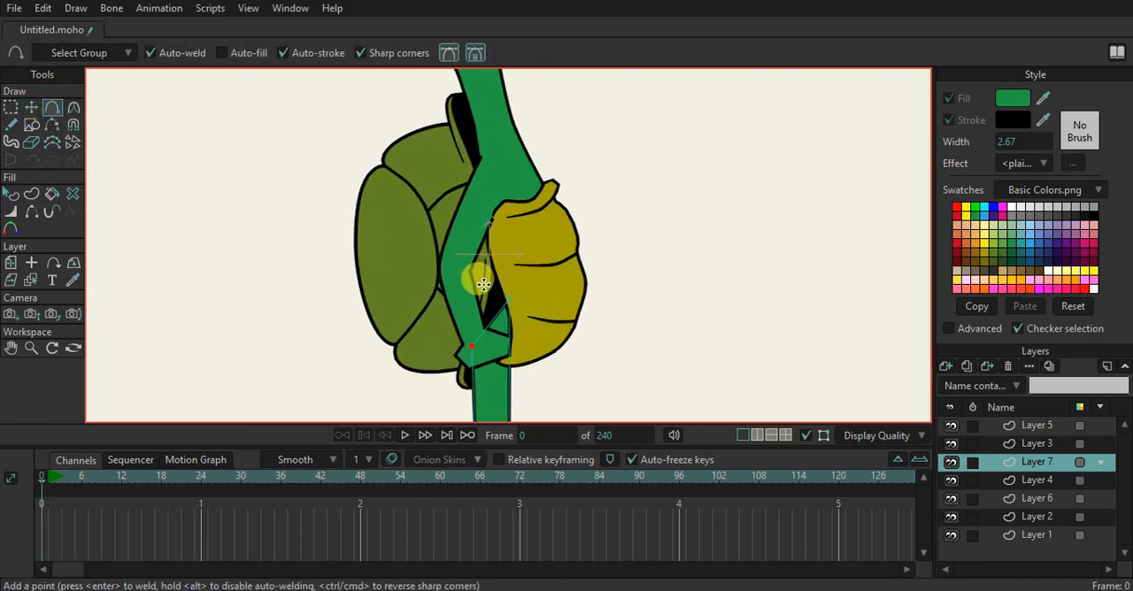
drag(488, 258, 496, 201)
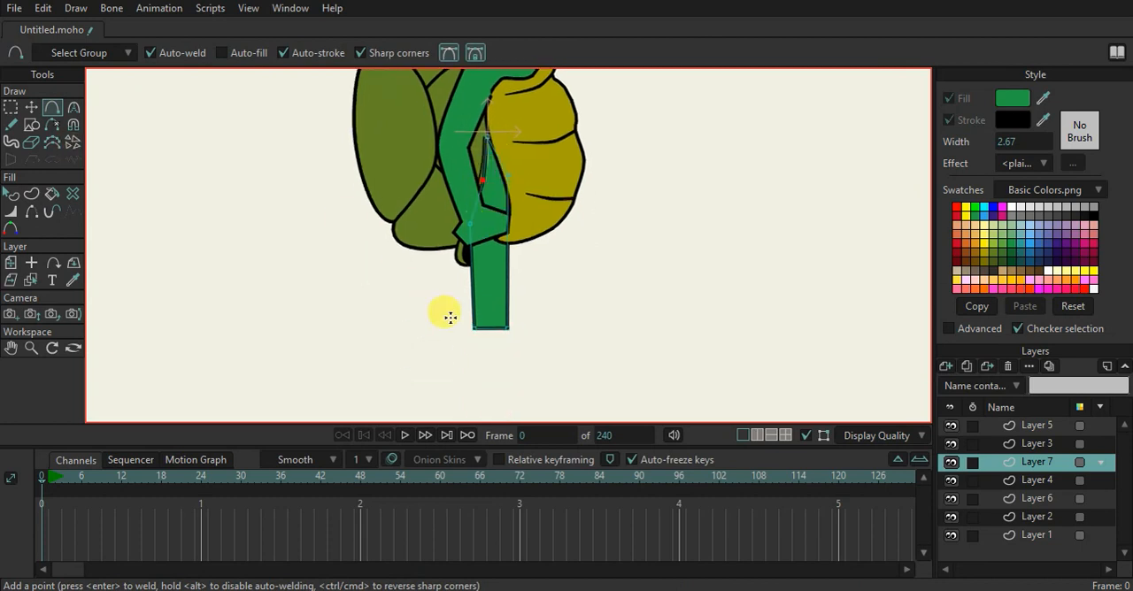
Shorten the leg by raising both of its bottom corners
key(t)
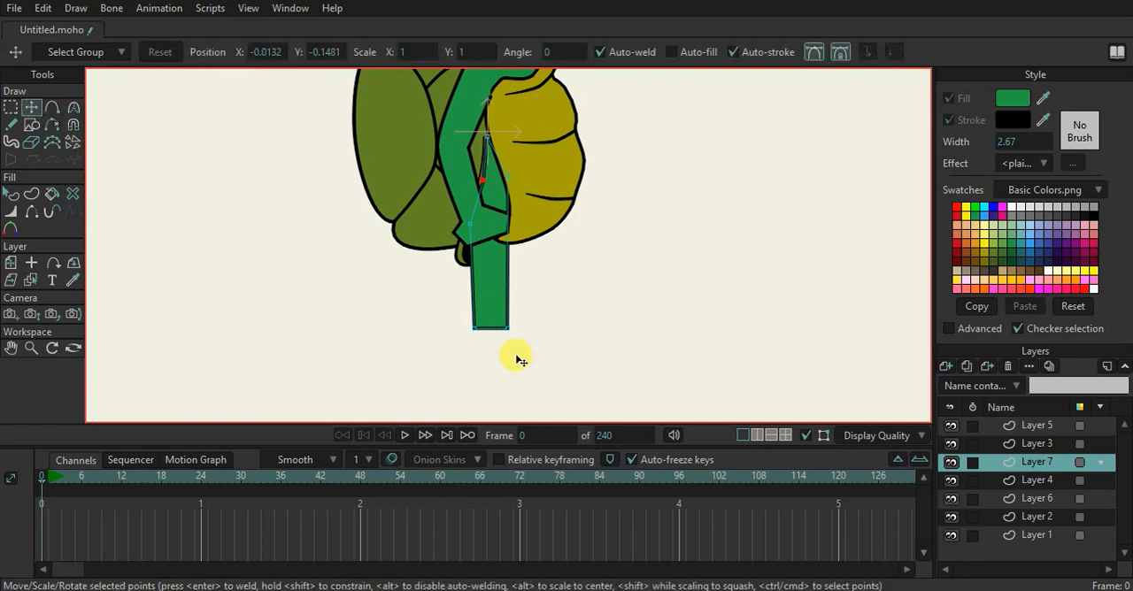
drag(513, 327, 522, 304)
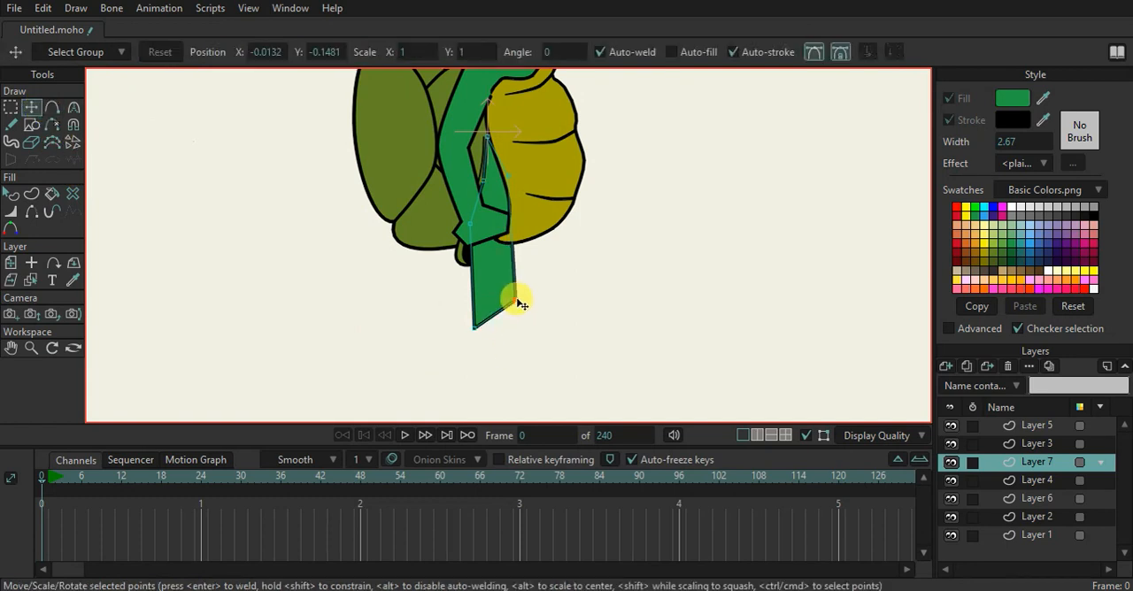
click(471, 296)
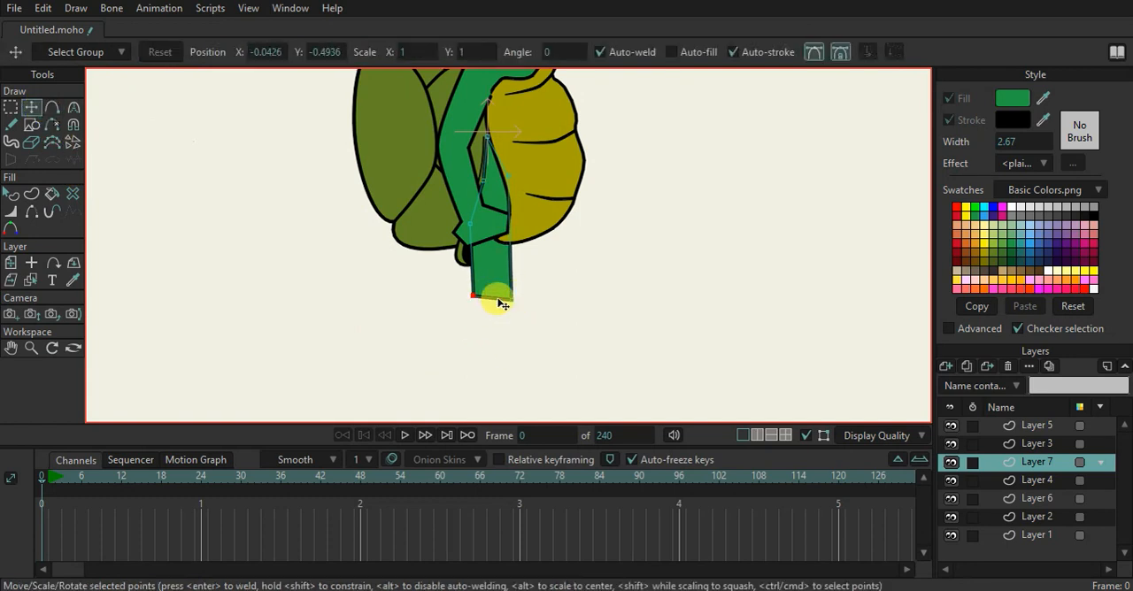
Move Layer 7 above Layer 3, pull the leg's belly-side corner outward and round it with the Curvature tool
click(507, 193)
drag(1022, 451, 1020, 437)
drag(508, 193, 517, 212)
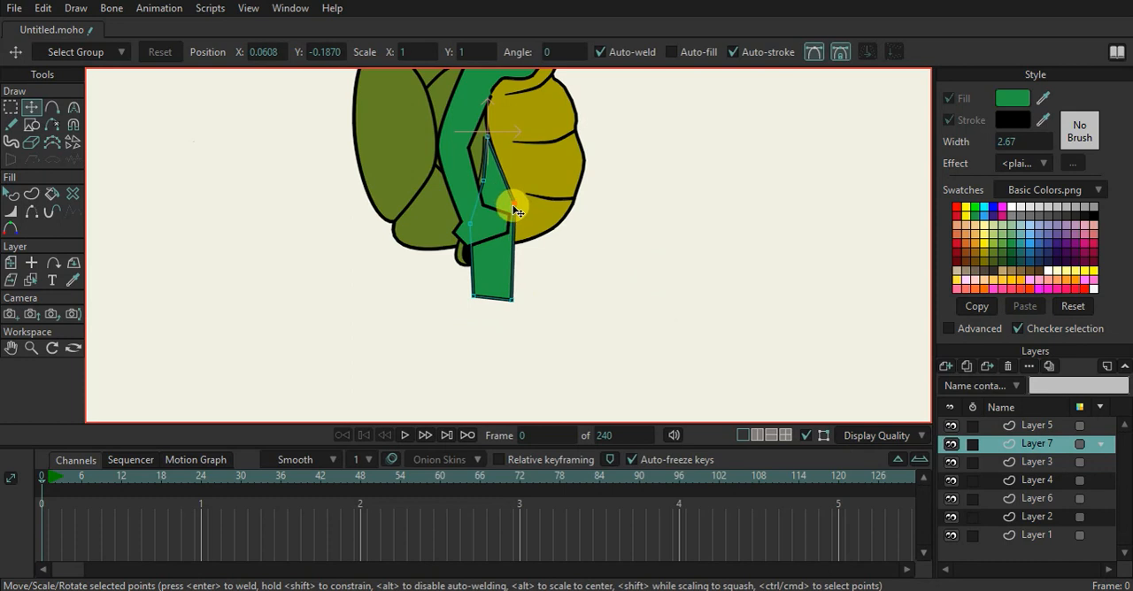
key(c)
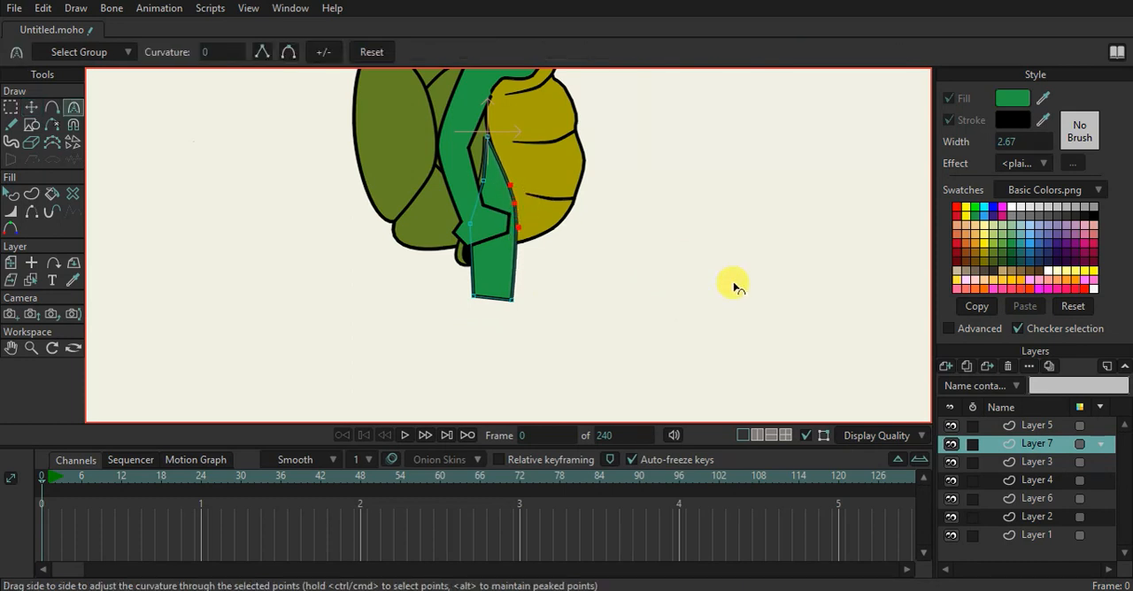
Shorten the leg to knee height by raising both bottom corners, shifting the front one outward over the belly side
click(30, 107)
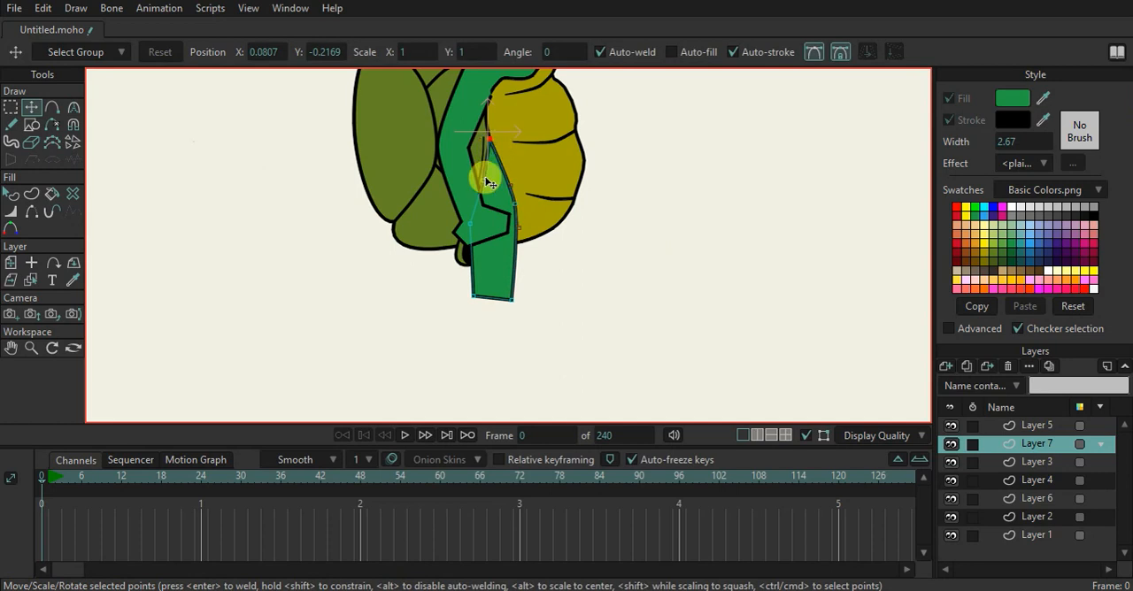
scroll(543, 177, down, 7)
drag(544, 175, 547, 280)
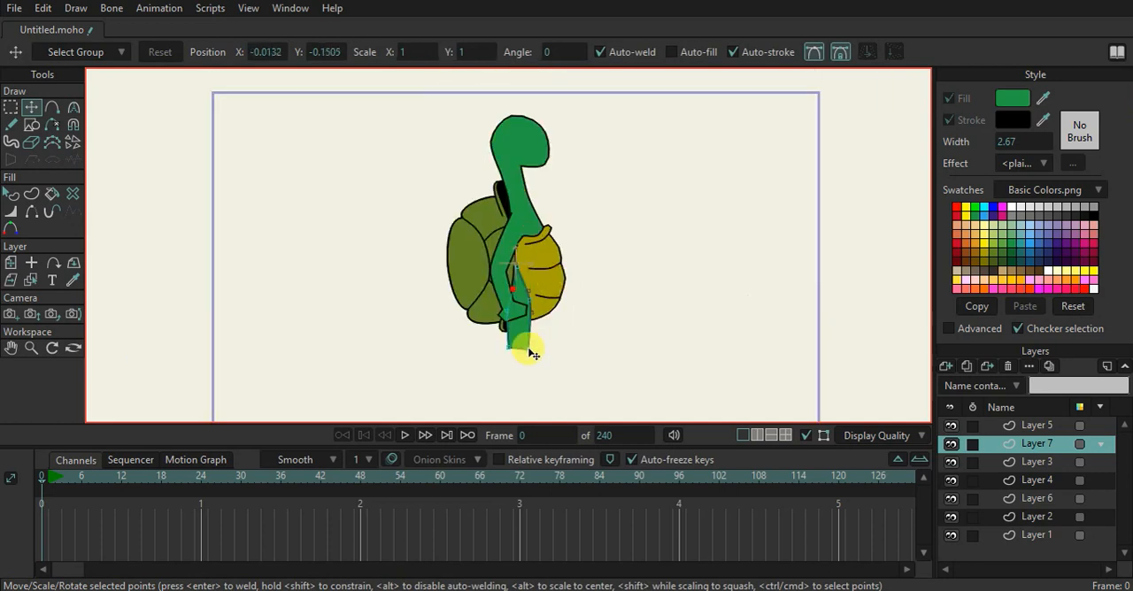
scroll(526, 353, up, 6)
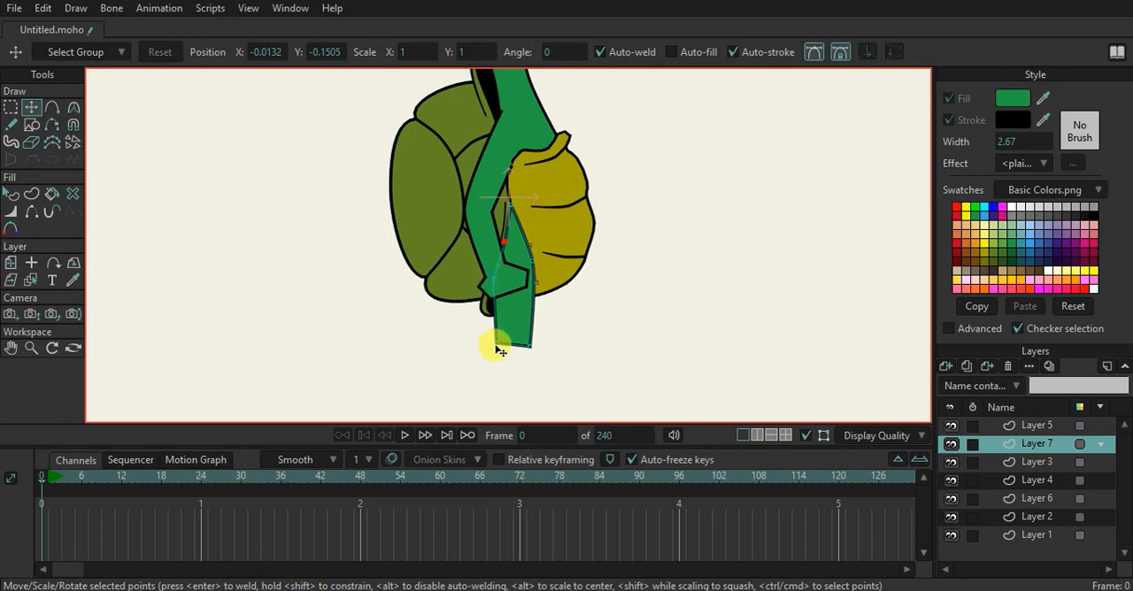
drag(539, 326, 499, 337)
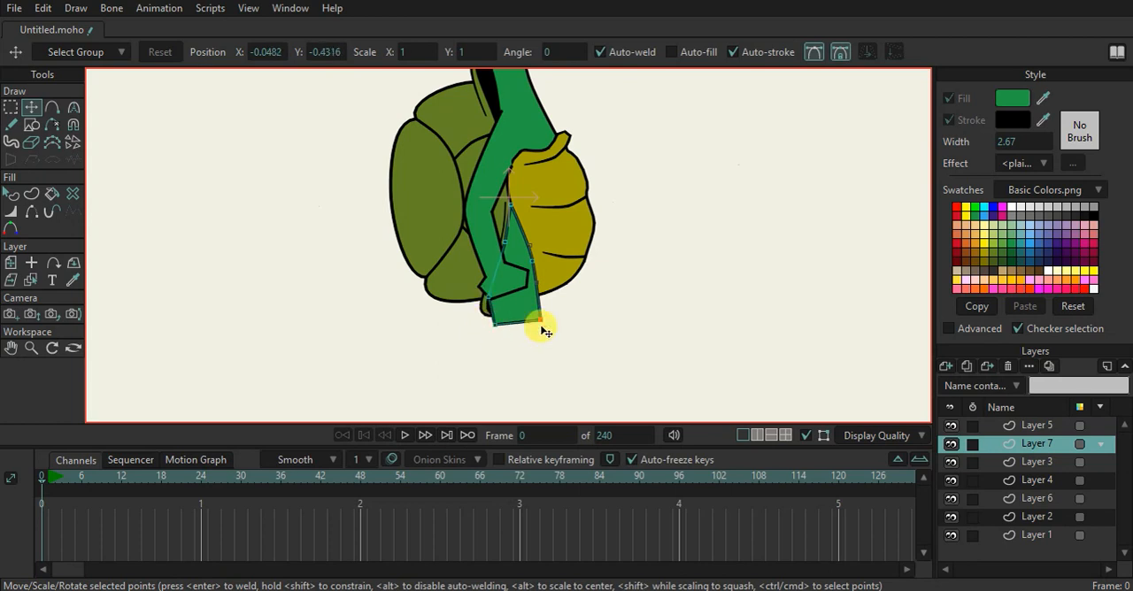
Add sharp-corner points to the leg's bottom edge and pull them down to form a lower leg with a backward-slanting heel
click(52, 107)
drag(567, 190, 569, 89)
scroll(532, 205, up, 2)
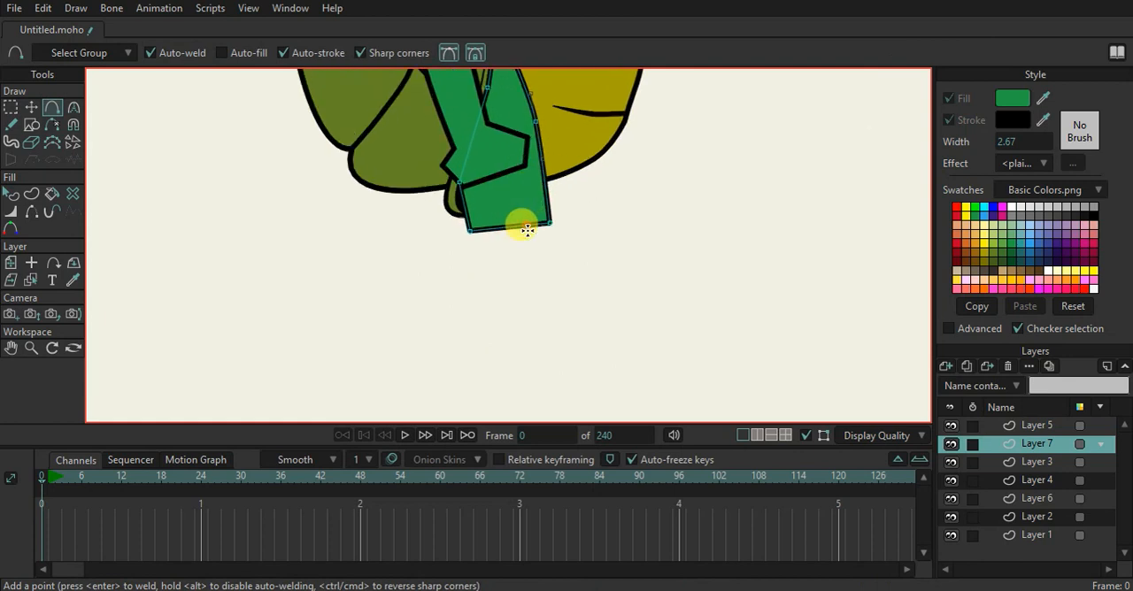
drag(527, 230, 536, 325)
drag(485, 258, 425, 344)
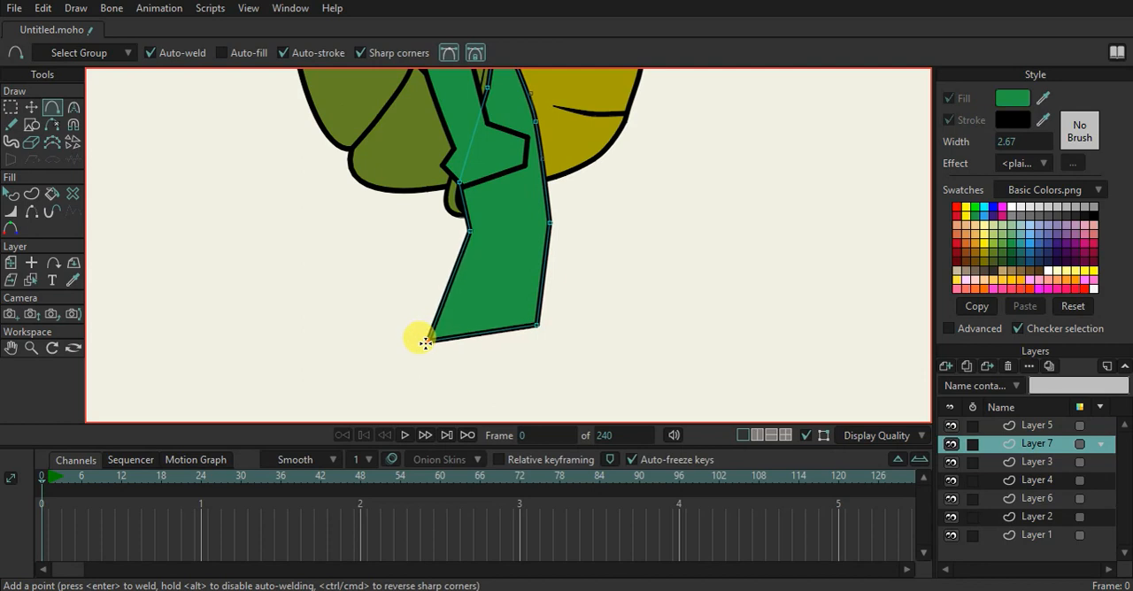
Widen and level the foot by moving the lower leg's heel and front corners down and outward
click(32, 108)
drag(541, 331, 548, 343)
drag(430, 340, 417, 351)
drag(549, 340, 555, 354)
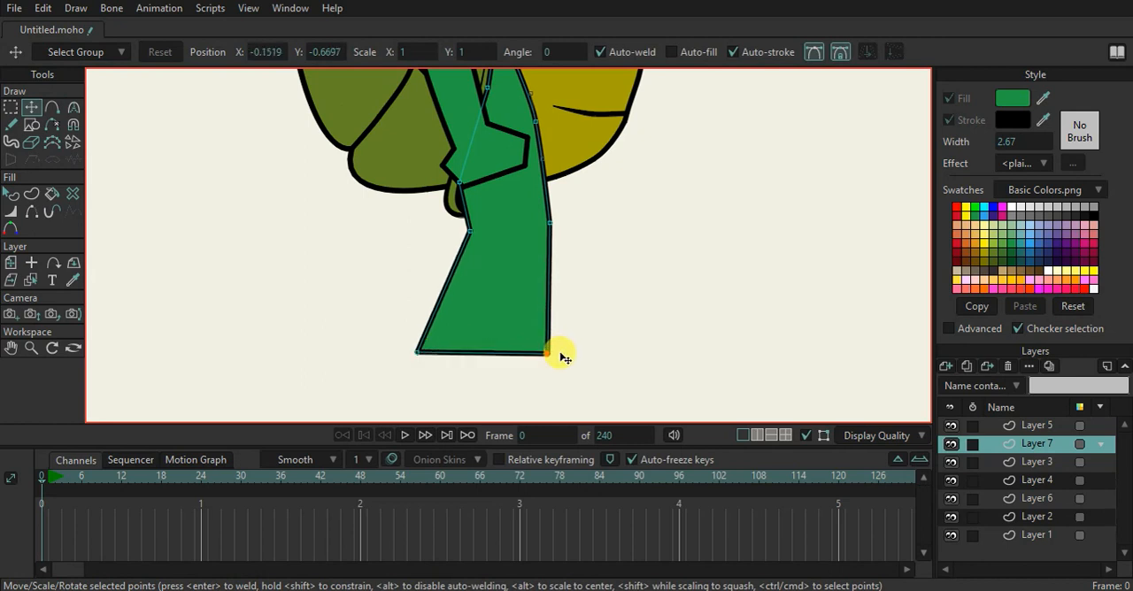
scroll(478, 221, down, 4)
Draw a small triangle over the front bottom corner of the foot for a toenail
scroll(485, 257, up, 5)
drag(472, 275, 471, 227)
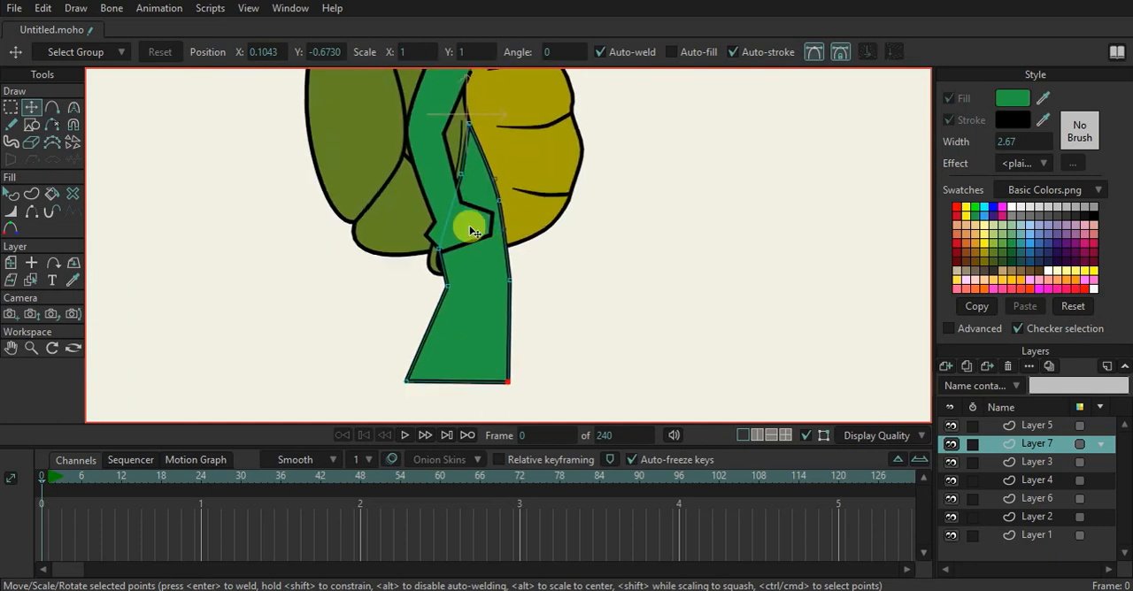
click(30, 124)
click(219, 53)
scroll(508, 327, up, 5)
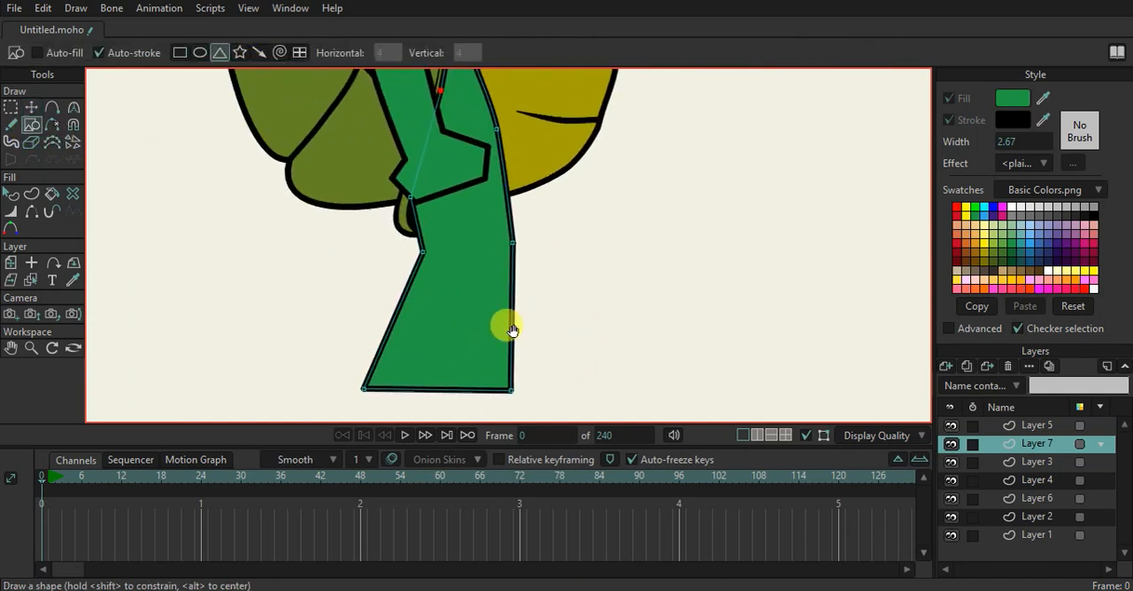
drag(485, 252, 584, 301)
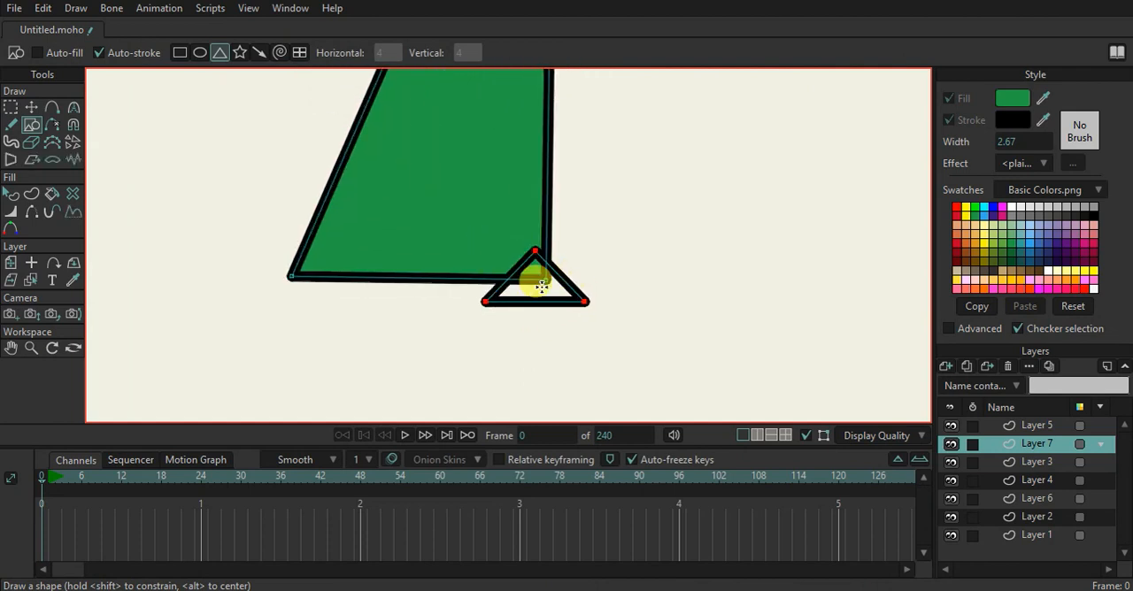
Round the triangle's top and back corners, keep its front tip pointed, and seat it on the foot's front corner
key(c)
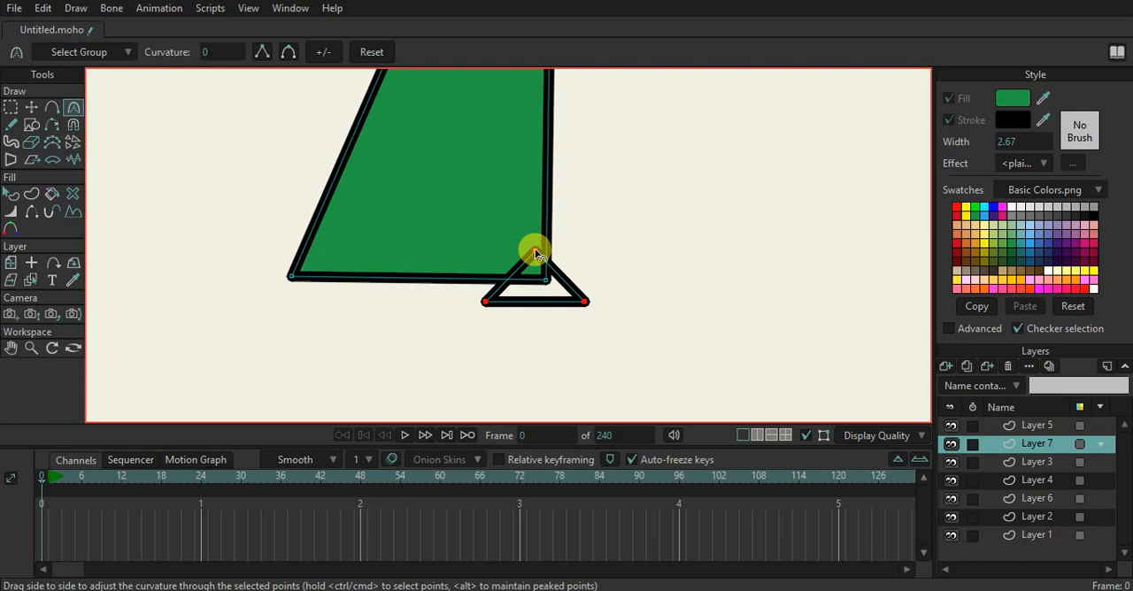
drag(575, 243, 619, 305)
click(34, 109)
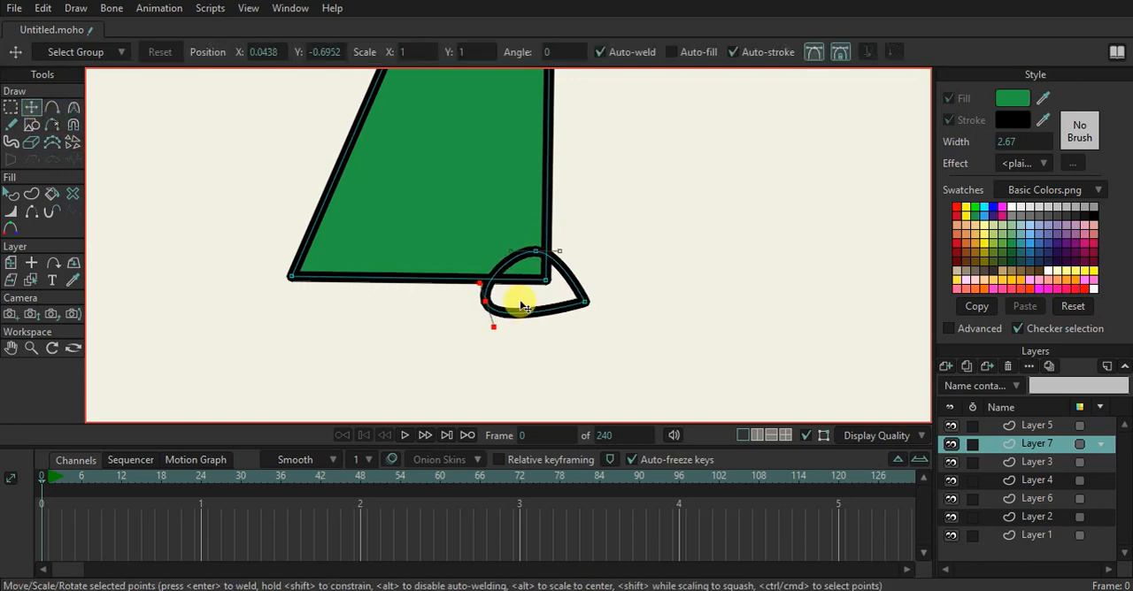
drag(531, 317, 542, 242)
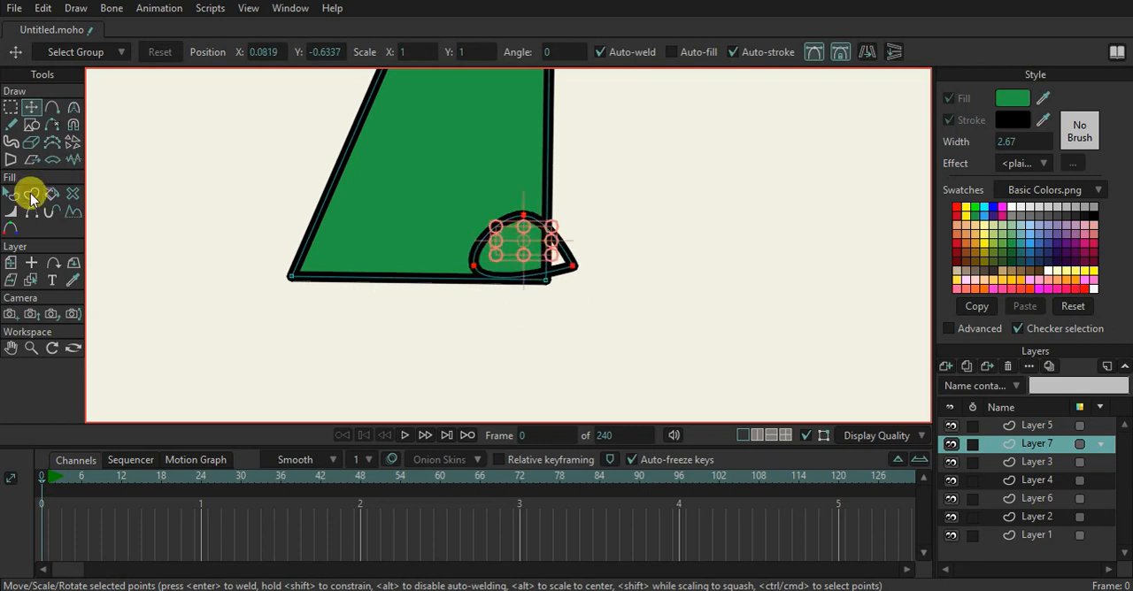
Turn on the toenail shape's fill and stroke and colour the fill white
click(11, 194)
click(504, 228)
click(948, 120)
click(949, 98)
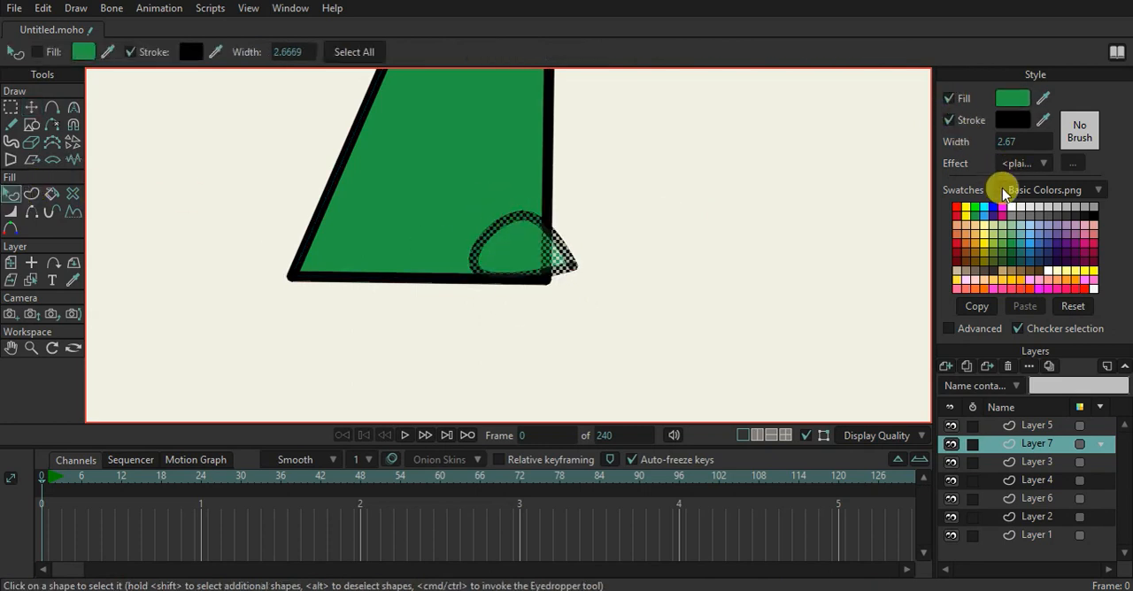
click(1011, 206)
click(784, 252)
Reshape the toenail by pulling its pointed tip forward and down past the front of the foot
scroll(495, 256, down, 7)
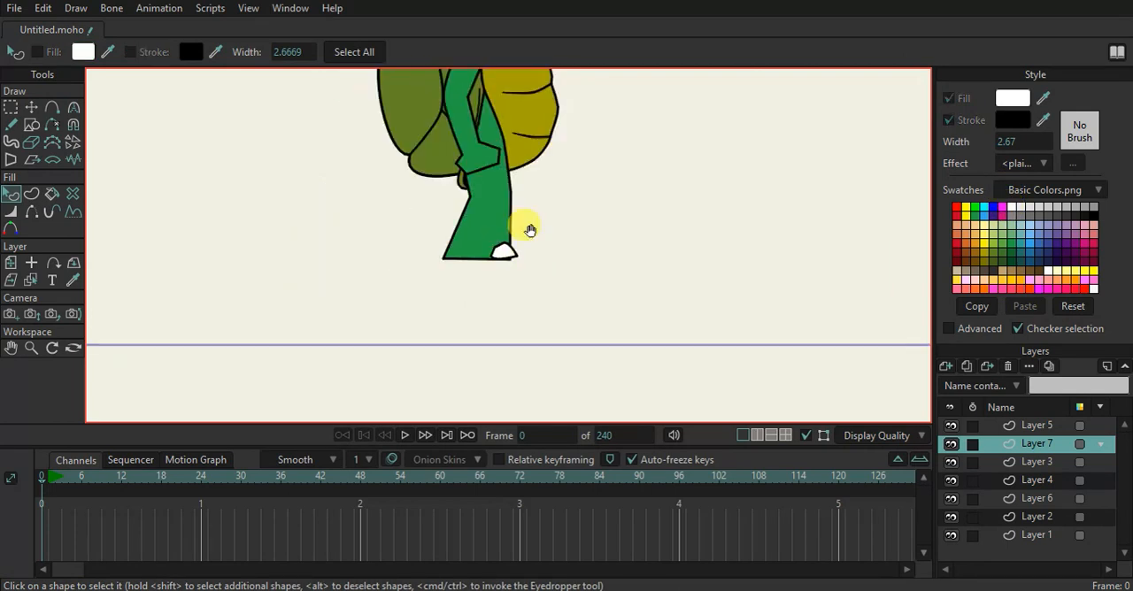
drag(528, 230, 553, 324)
scroll(534, 347, up, 5)
click(29, 106)
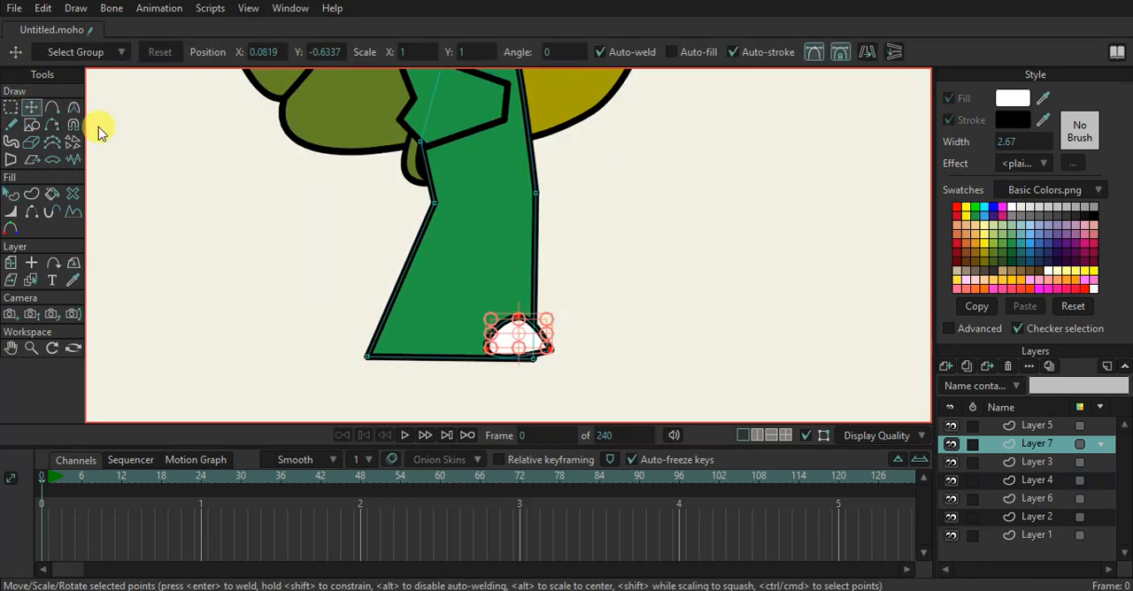
scroll(471, 294, up, 2)
drag(509, 309, 506, 221)
drag(548, 276, 589, 306)
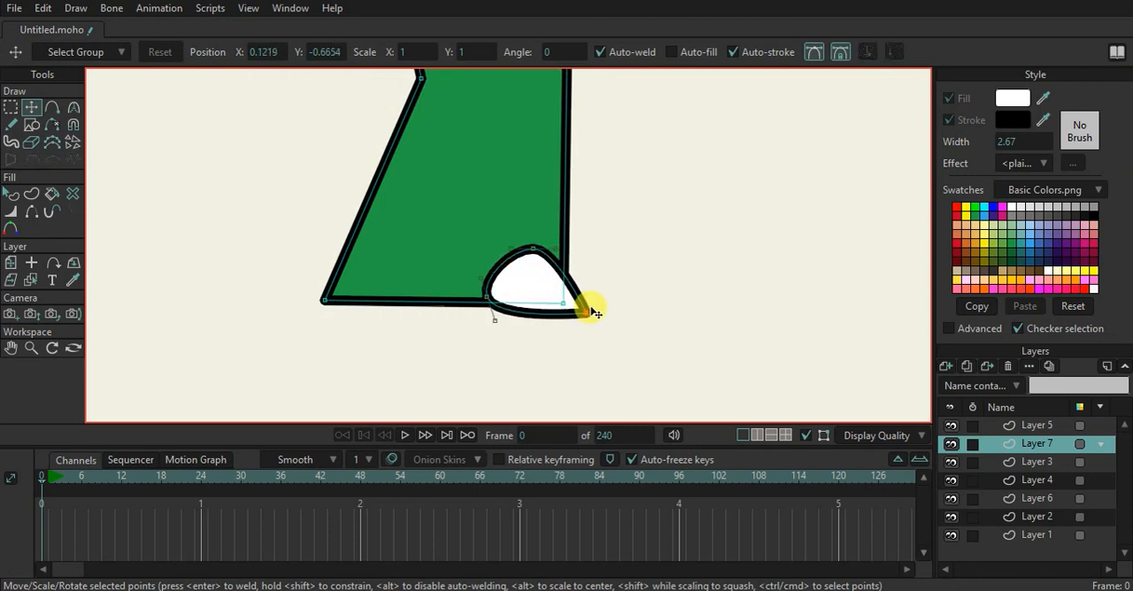
Duplicate the toenail twice and arrange the copies in an overlapping row toward the heel
click(557, 266)
drag(560, 264, 482, 292)
key(ctrl+c)
key(ctrl+v)
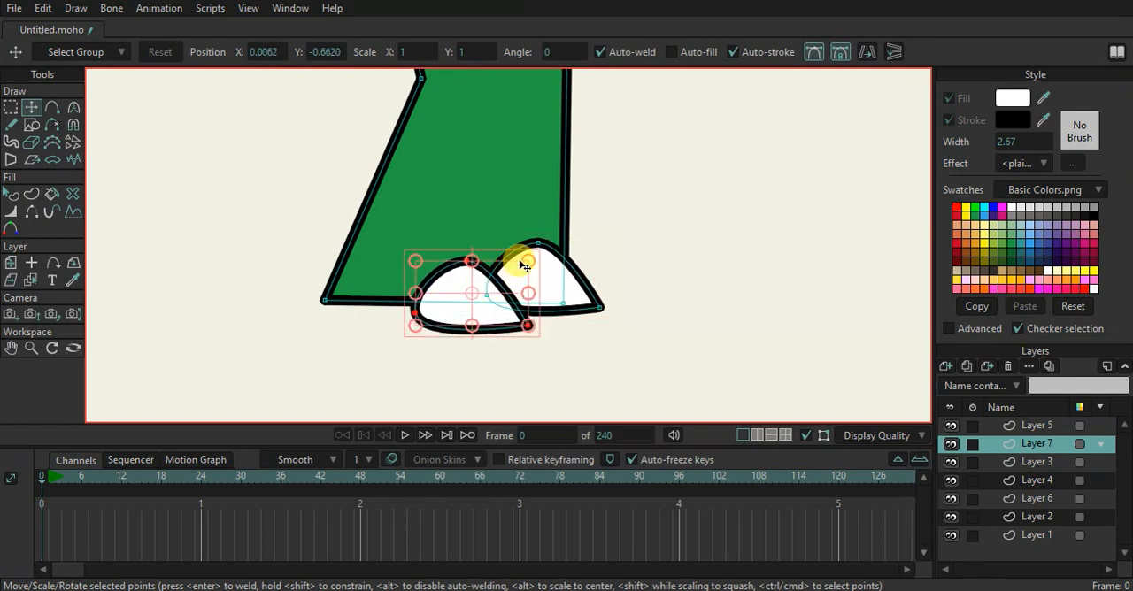
drag(529, 265, 430, 294)
Render a preview of frame 0 to check the turtle with its foot, and close the preview
scroll(716, 240, down, 5)
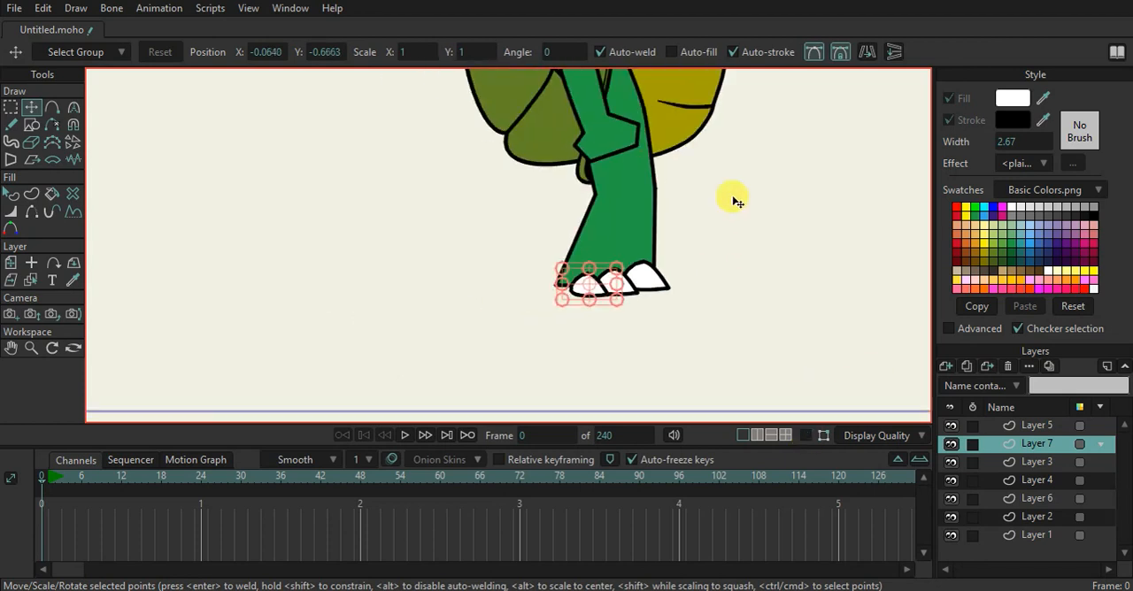
key(ctrl+r)
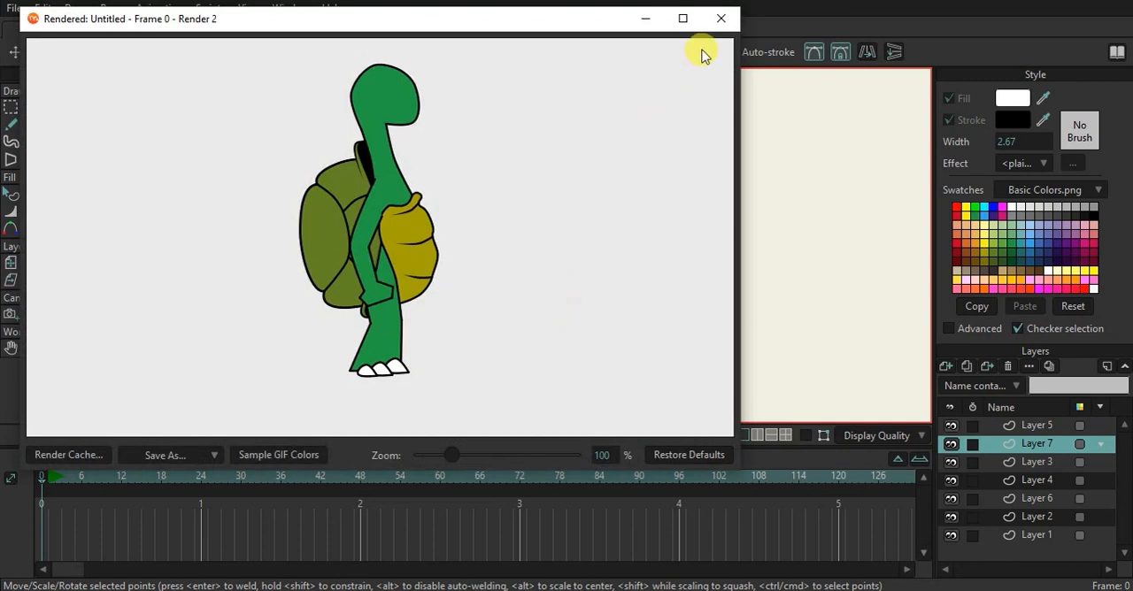
click(720, 18)
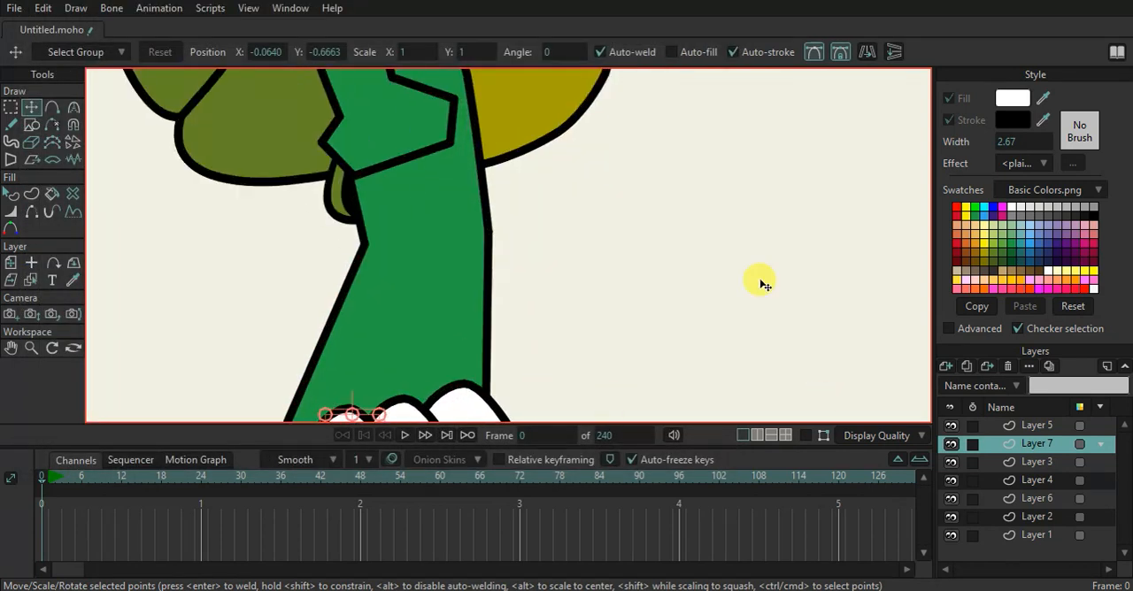
scroll(772, 340, down, 3)
click(803, 434)
Shift all three toenails forward along the foot, keeping them overlapping
scroll(501, 286, up, 2)
click(456, 287)
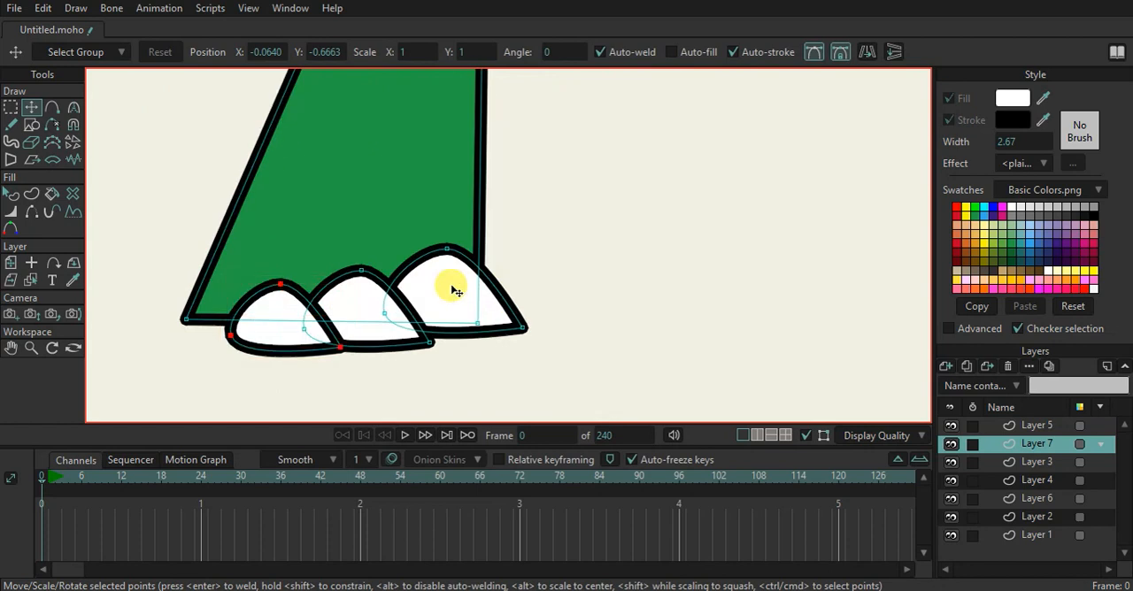
drag(457, 287, 484, 290)
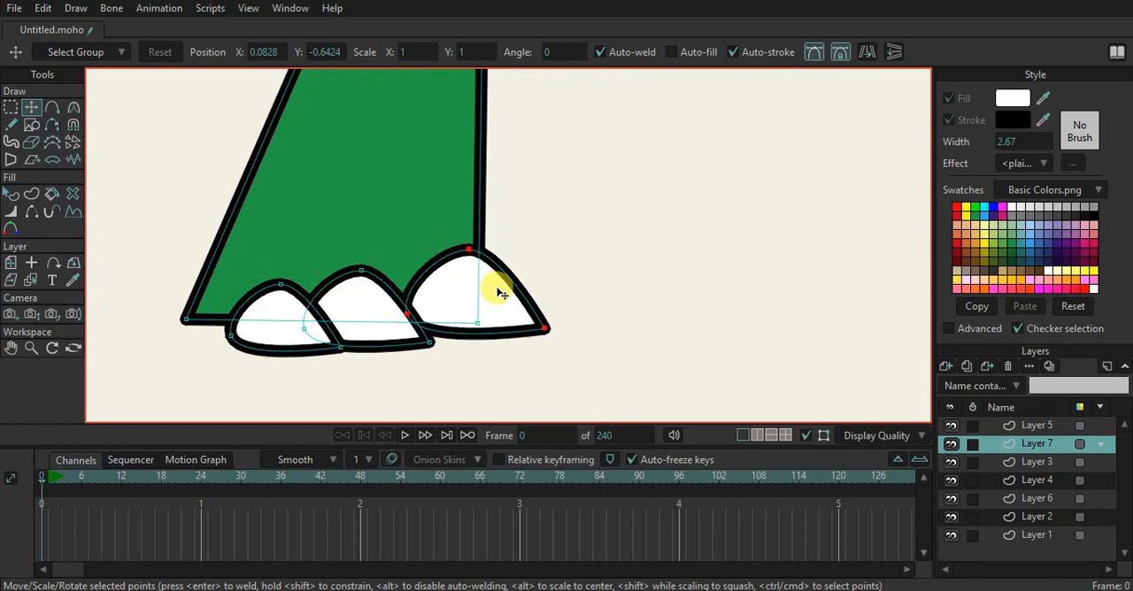
click(374, 304)
drag(374, 303, 421, 316)
click(298, 316)
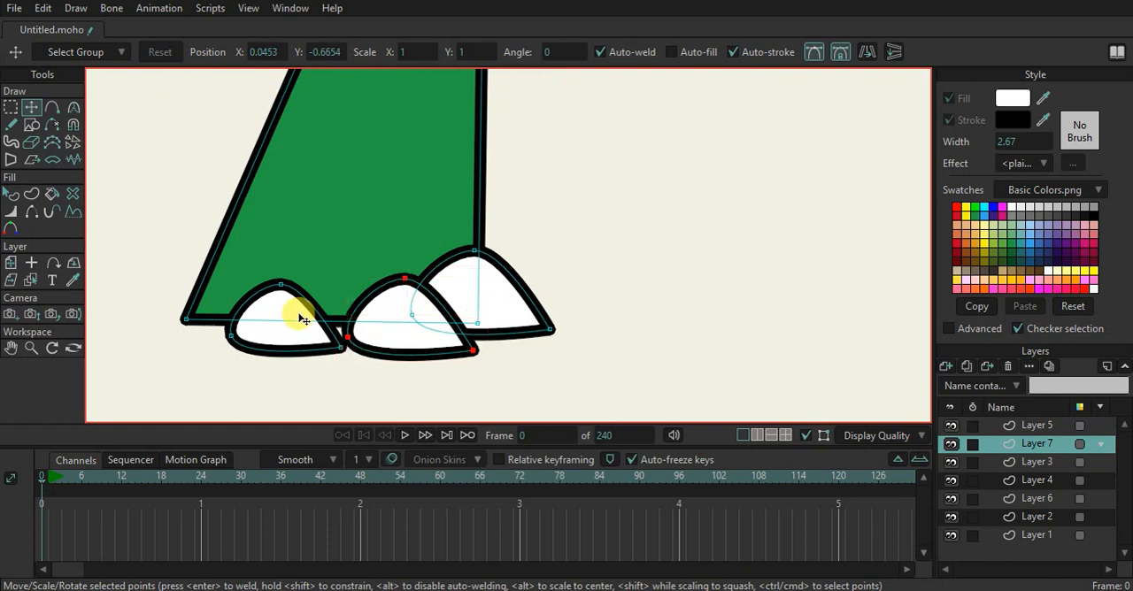
drag(295, 316, 348, 320)
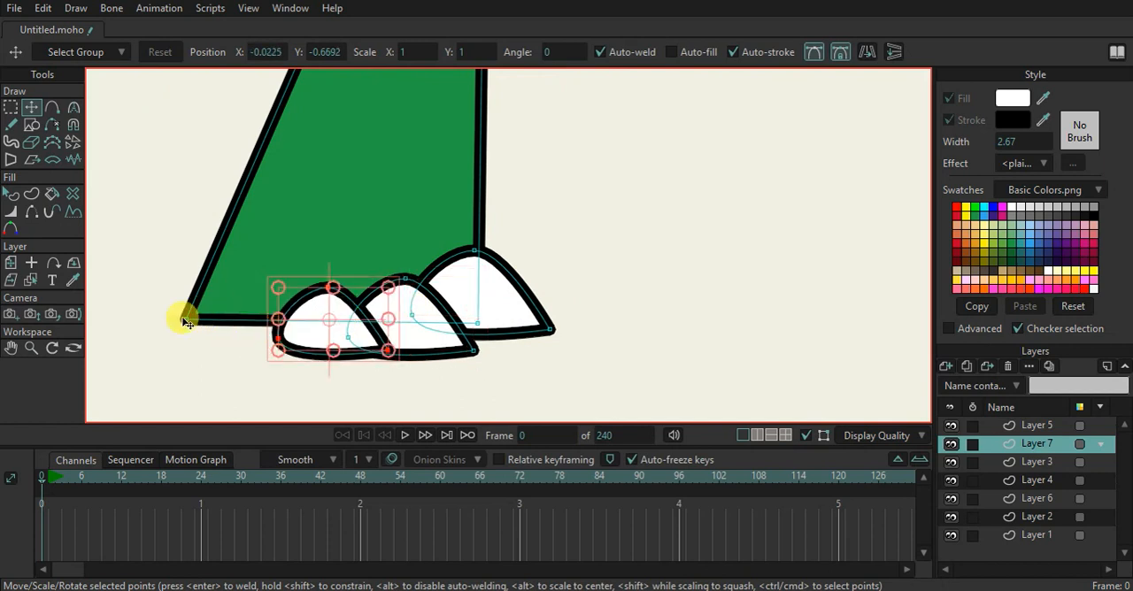
Lower the foot's heel corner and front bottom corner to line the sole up with the toenails
drag(188, 324, 183, 347)
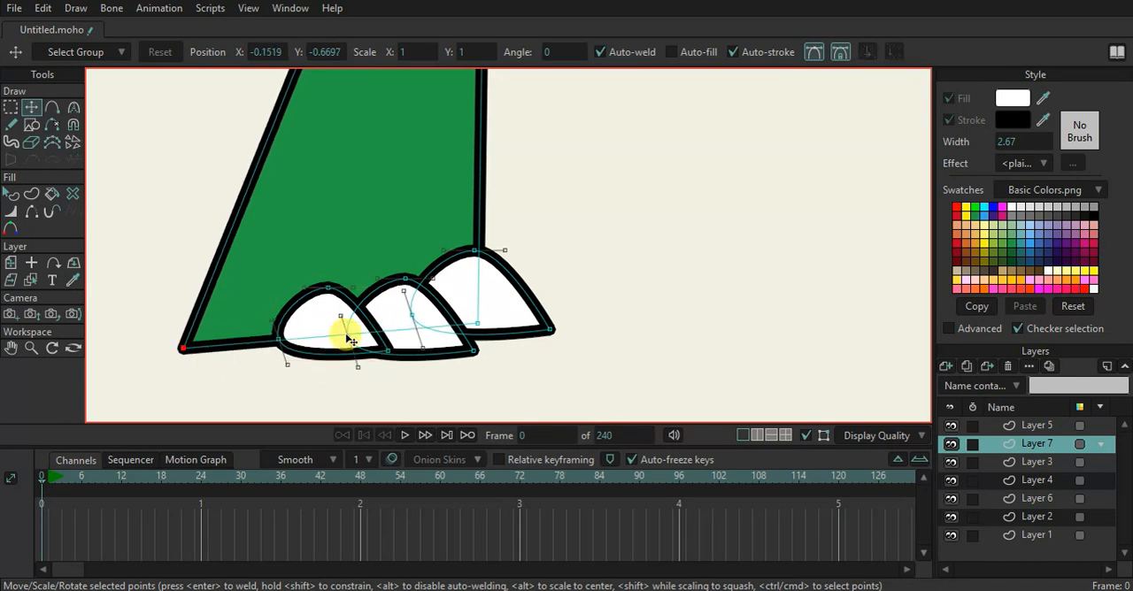
click(480, 331)
scroll(504, 270, down, 3)
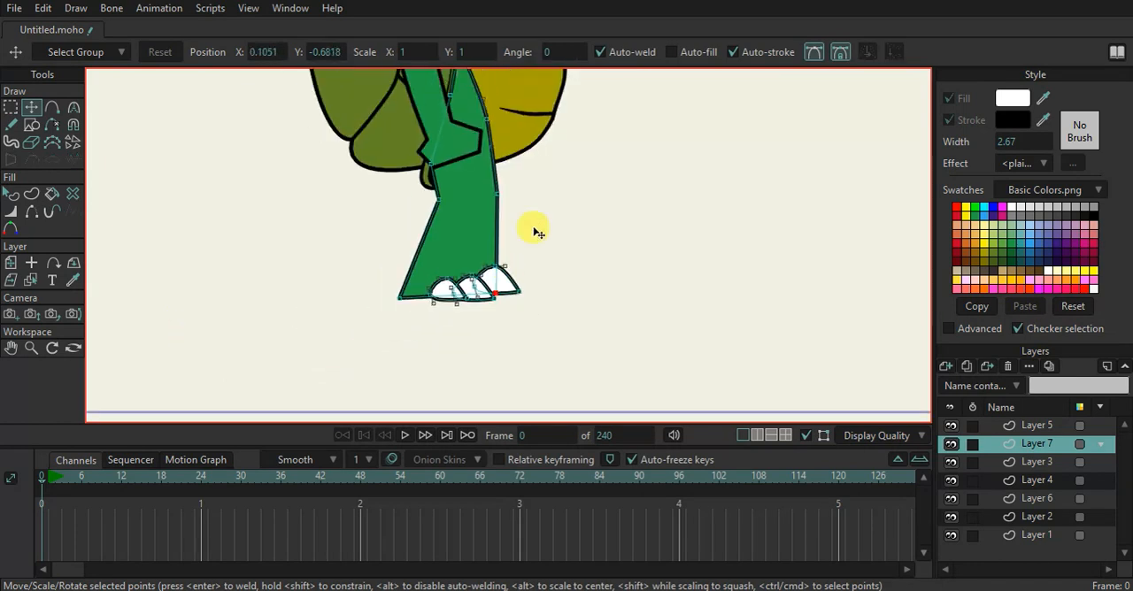
With Sharp corners off, draw three curved knee creases: two running inward from the leg's front edge and a short one between them
scroll(493, 295, up, 3)
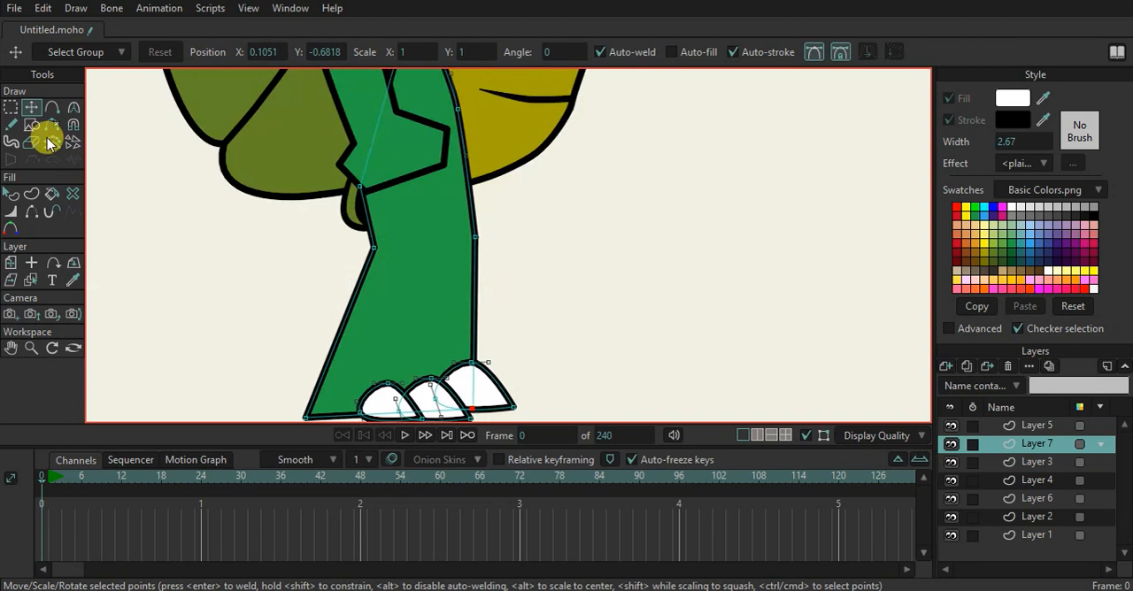
click(52, 106)
scroll(424, 298, up, 3)
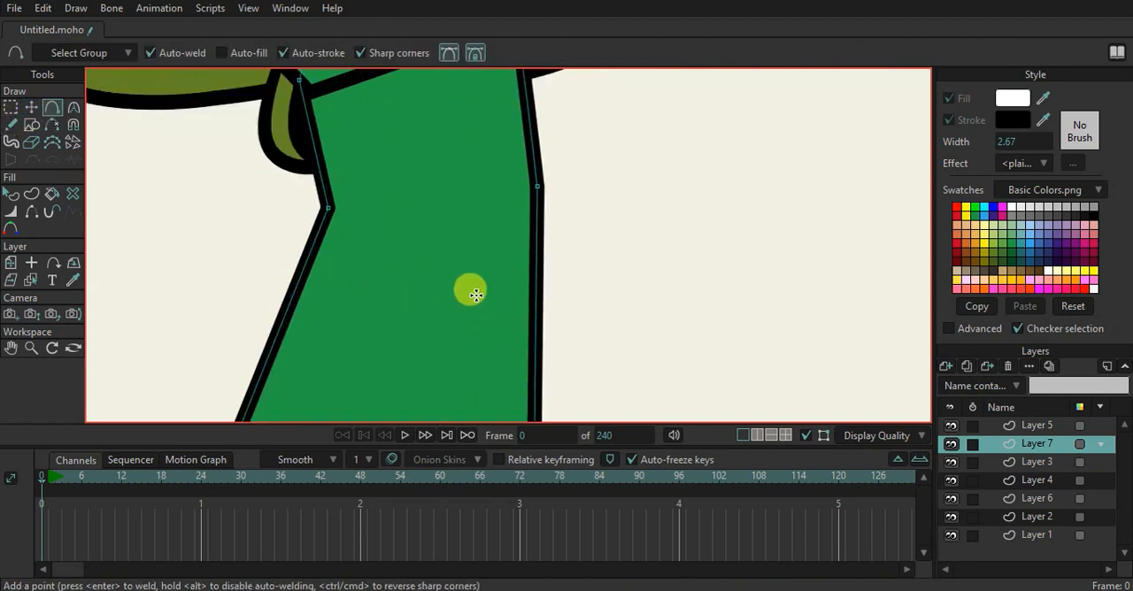
drag(531, 242, 411, 256)
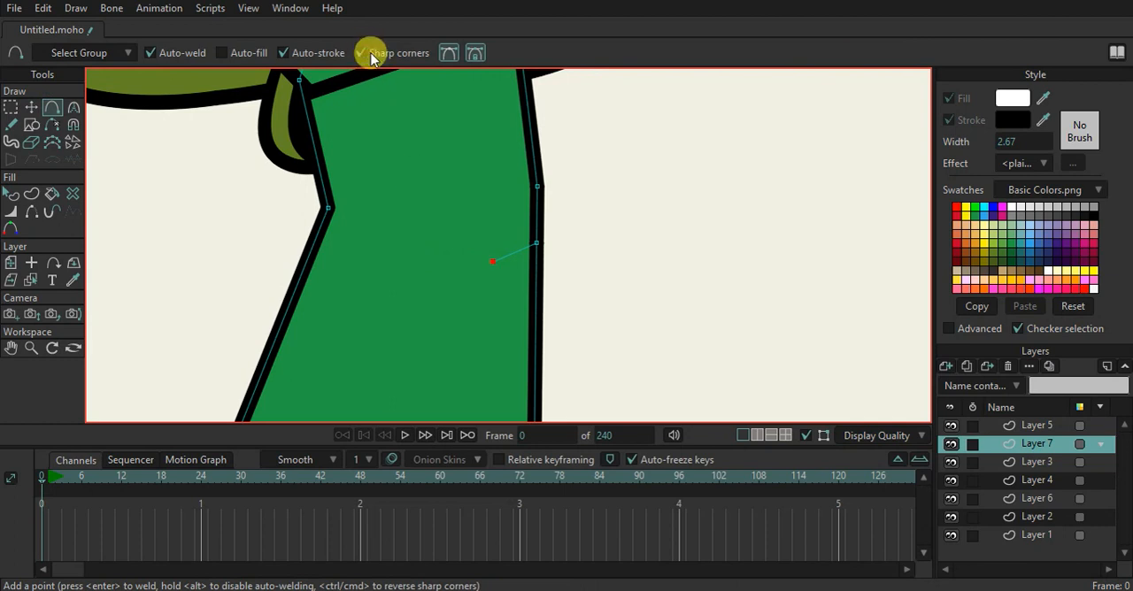
click(372, 55)
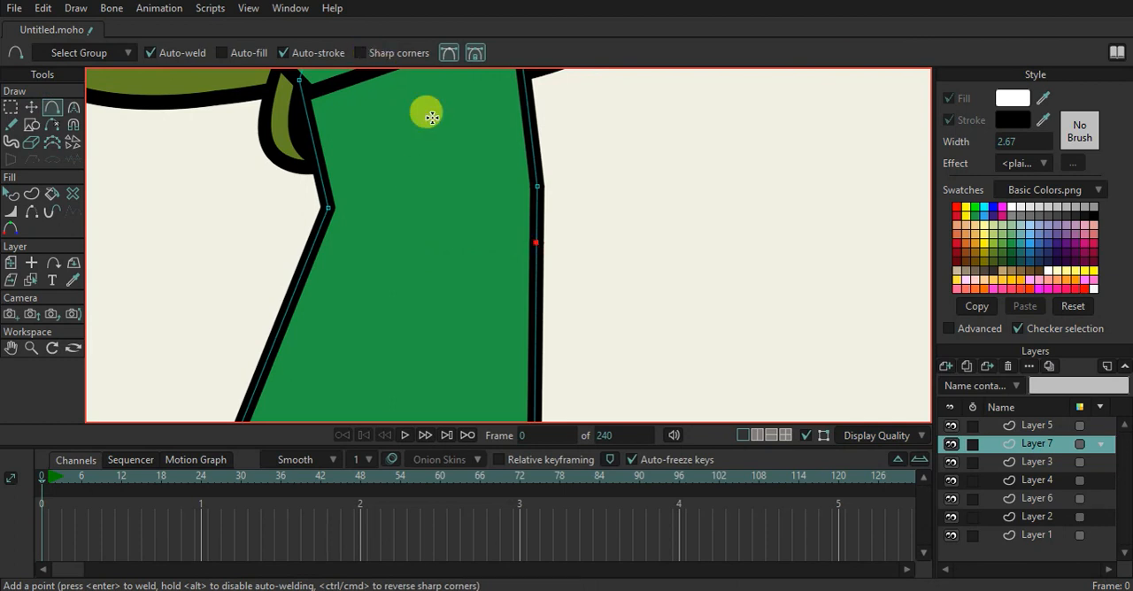
drag(525, 238, 371, 245)
key(ctrl+z)
click(535, 248)
click(449, 54)
drag(527, 131, 457, 235)
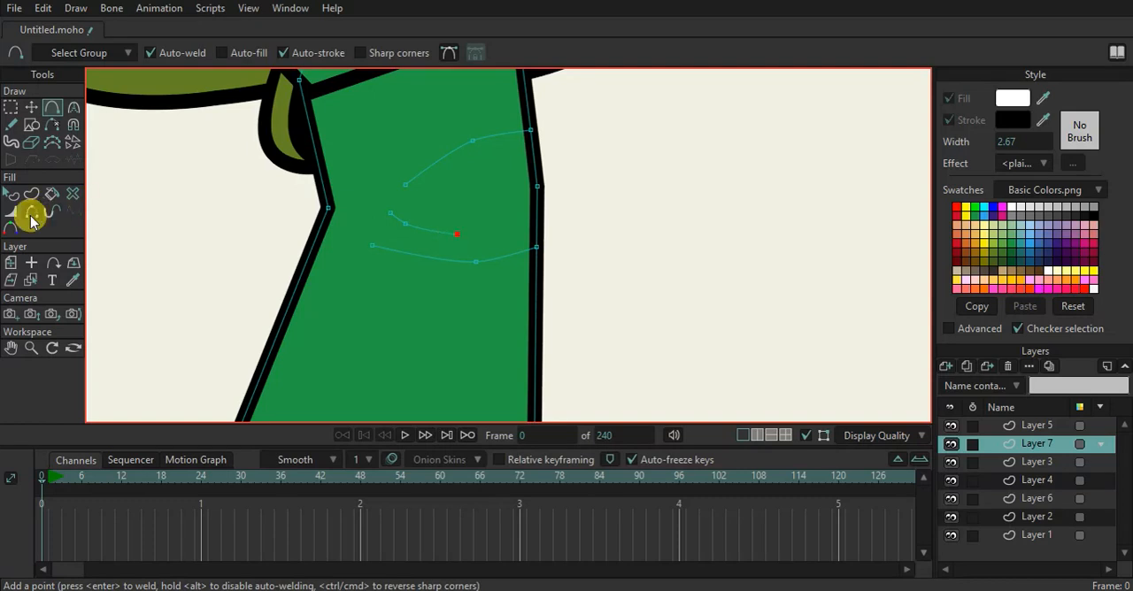
Create stroke shapes from each of the three knee crease lines
click(31, 194)
click(424, 174)
key(Return)
click(422, 232)
key(Return)
click(425, 268)
click(433, 260)
key(Return)
Taper the three knee creases by thinning the line width at their inner ends and middle points, with the lower crease's middle at 52 percent
click(12, 212)
drag(370, 243, 198, 263)
drag(382, 216, 253, 218)
drag(462, 248, 367, 248)
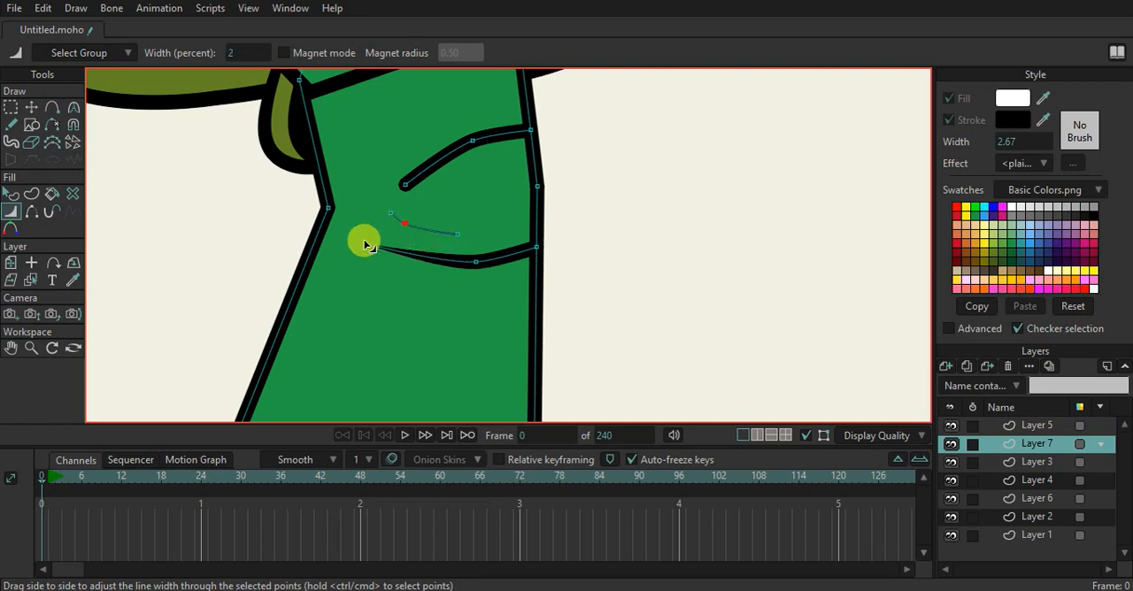
drag(423, 171, 298, 191)
mouse_move(489, 142)
mouse_down()
mouse_move(528, 139)
mouse_move(487, 159)
mouse_move(406, 148)
mouse_up()
mouse_move(475, 256)
mouse_down()
mouse_move(440, 268)
mouse_move(458, 265)
mouse_up()
Examine the tapered knee creases and the leg against the whole turtle, up close and from a distance
scroll(442, 221, down, 1)
scroll(442, 221, down, 2)
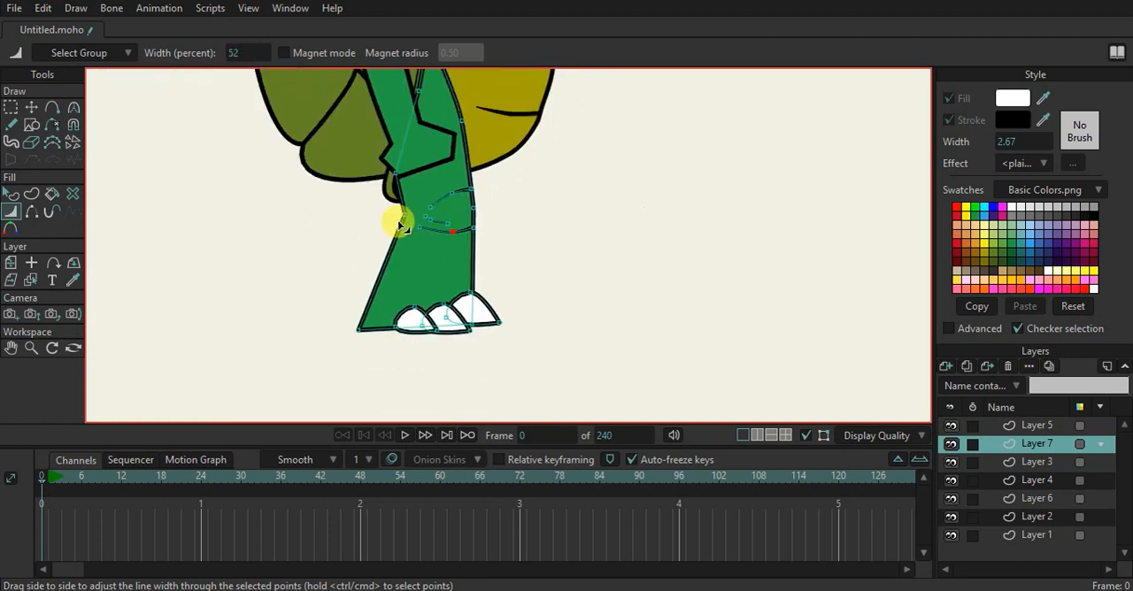
scroll(280, 221, up, 2)
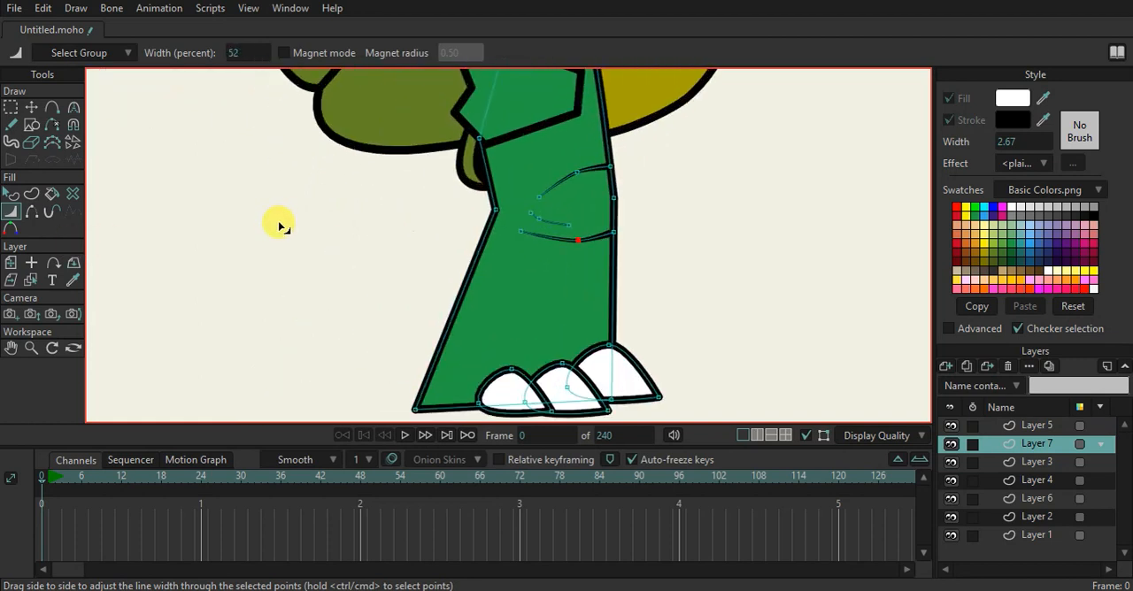
scroll(432, 175, down, 1)
scroll(404, 255, up, 2)
scroll(442, 245, down, 3)
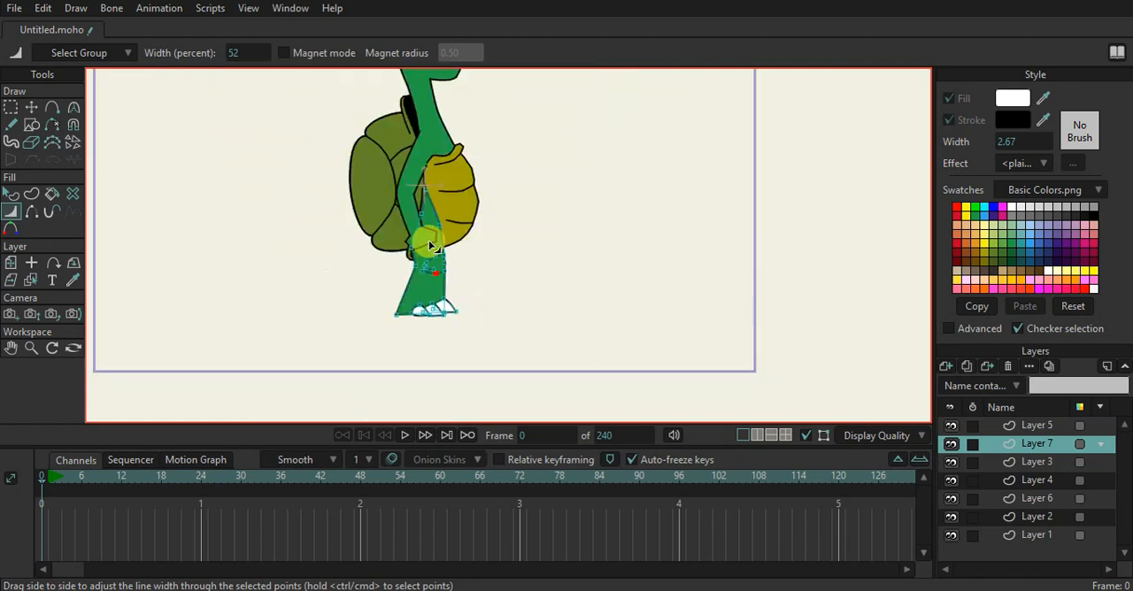
scroll(442, 304, up, 2)
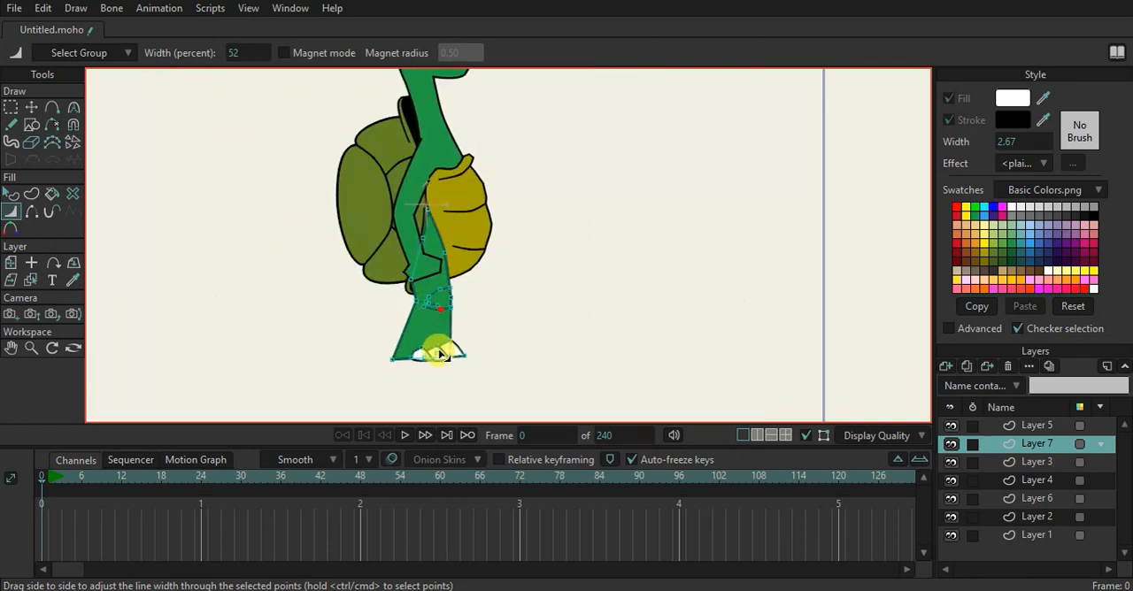
scroll(440, 354, up, 1)
scroll(445, 263, down, 4)
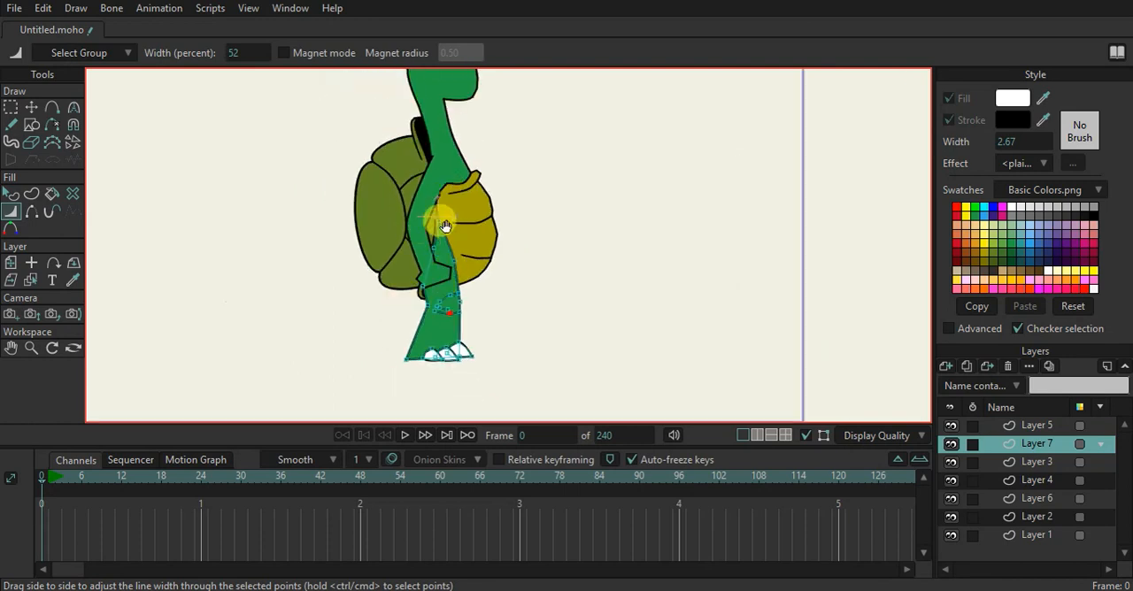
drag(447, 235, 449, 270)
On the arm layer (Layer 5), draw a short curved crease running inward from the elbow corner
alt+right_click(429, 299)
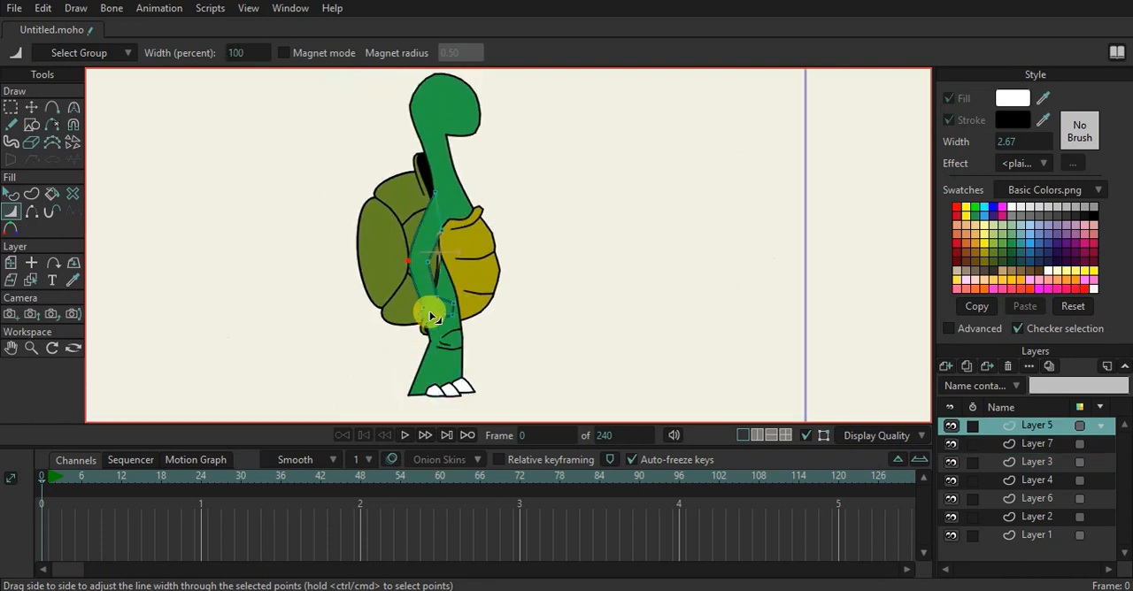
scroll(433, 304, up, 5)
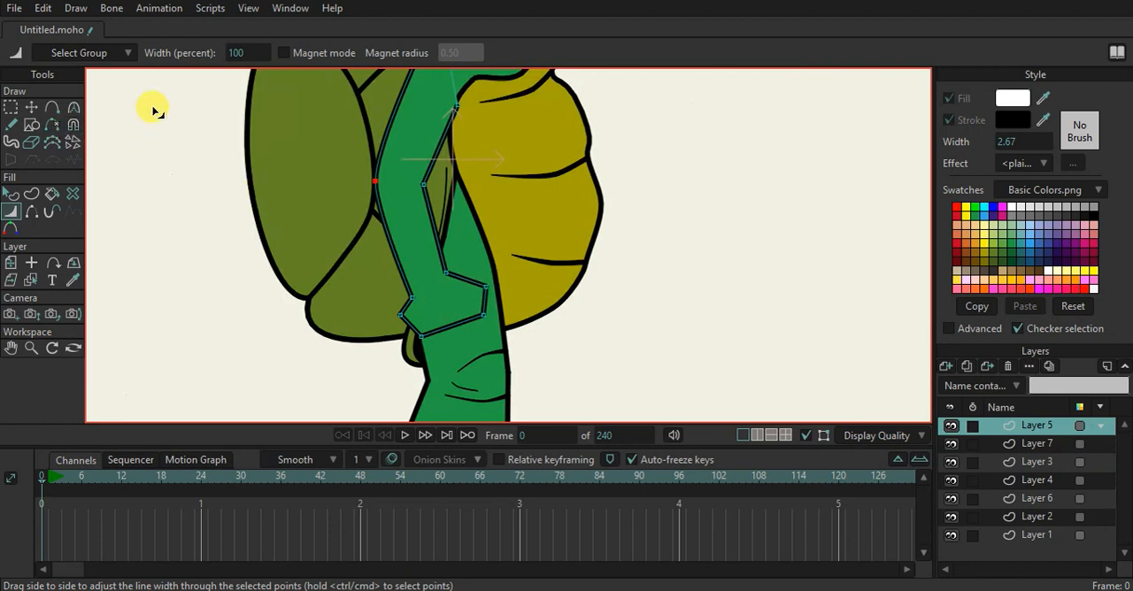
scroll(387, 159, up, 3)
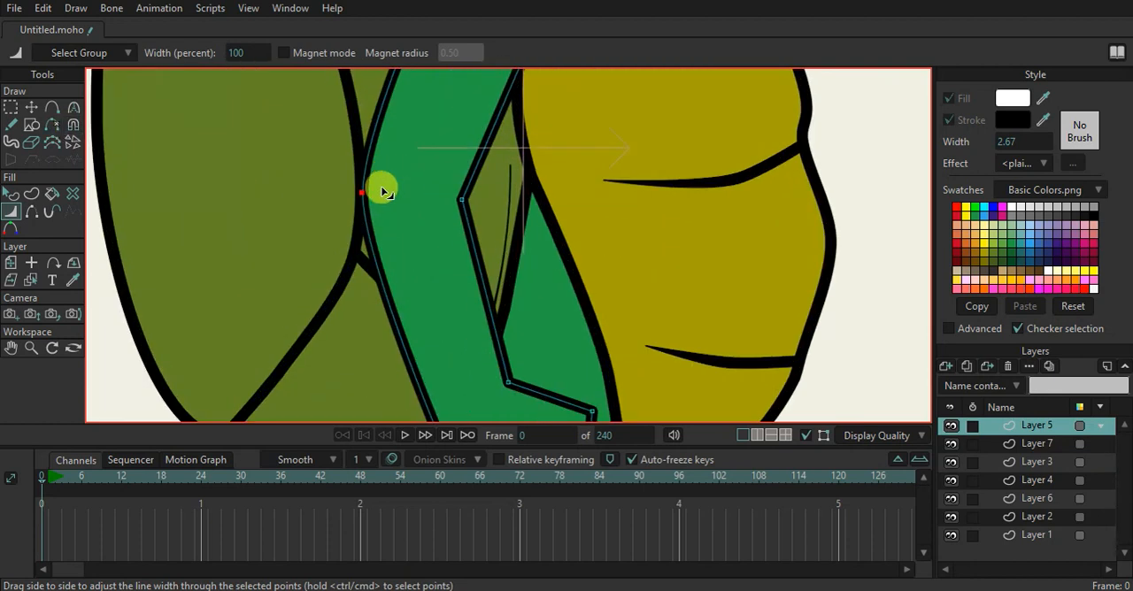
click(52, 107)
drag(477, 209, 436, 261)
scroll(458, 291, up, 2)
click(458, 291)
click(379, 238)
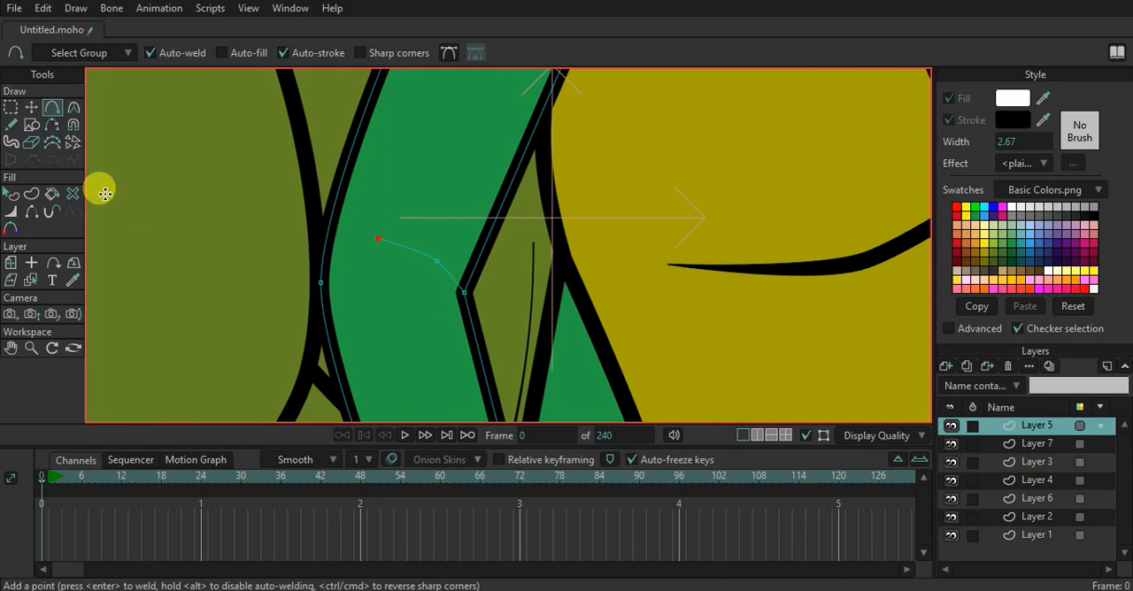
Create a stroke shape from the elbow crease and taper it to 0 percent width at its inner end and 72 percent at the middle
click(31, 193)
click(450, 279)
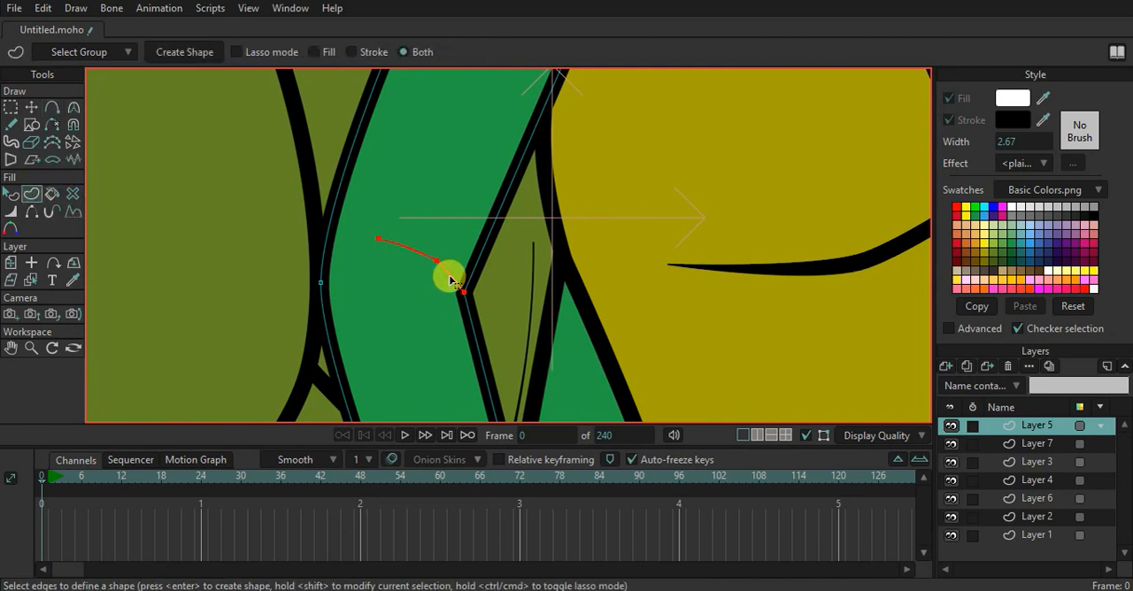
key(Return)
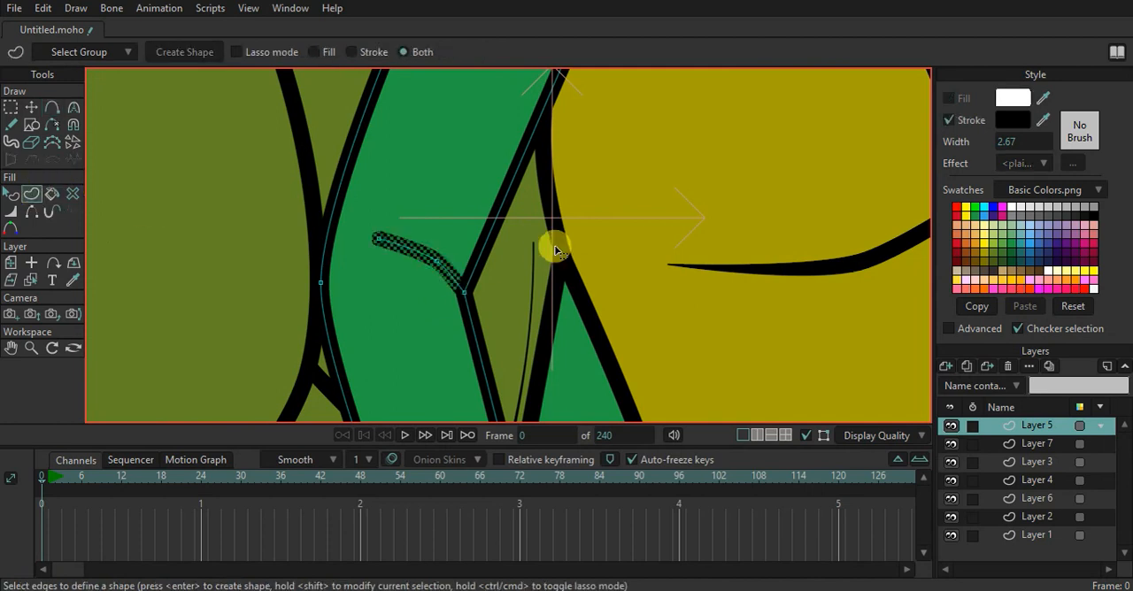
click(11, 212)
drag(380, 232, 228, 251)
scroll(431, 233, down, 3)
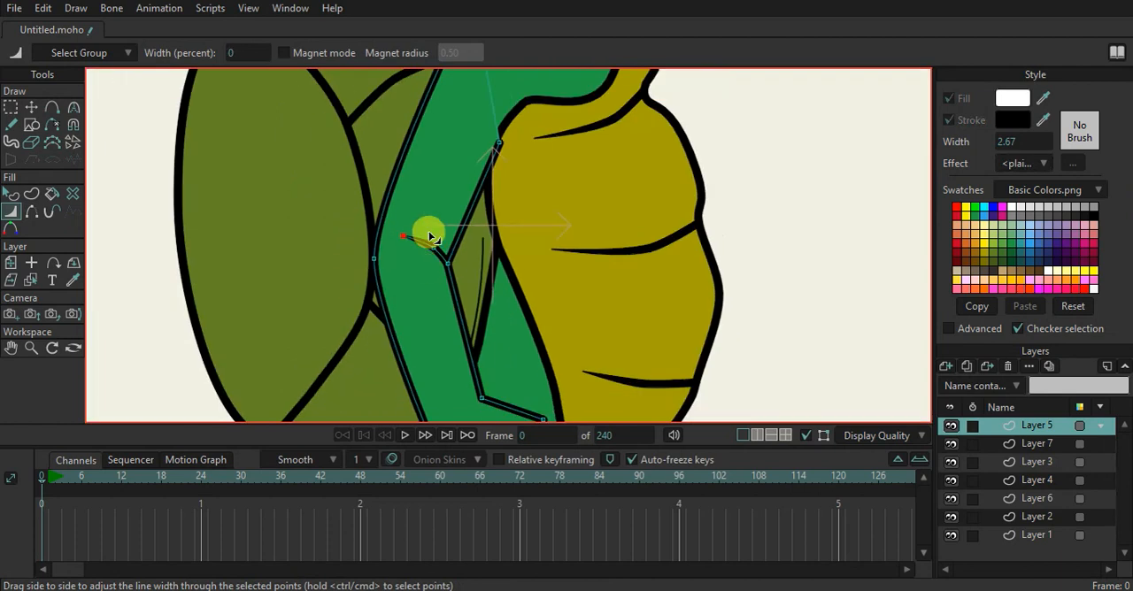
drag(426, 193, 414, 205)
With Sharp corners on, add points to the hand's lower edge and pull one up into a notch behind the front finger
drag(487, 122, 478, 249)
scroll(476, 186, down, 3)
drag(454, 183, 455, 114)
scroll(467, 152, down, 2)
scroll(466, 217, up, 2)
scroll(442, 265, up, 2)
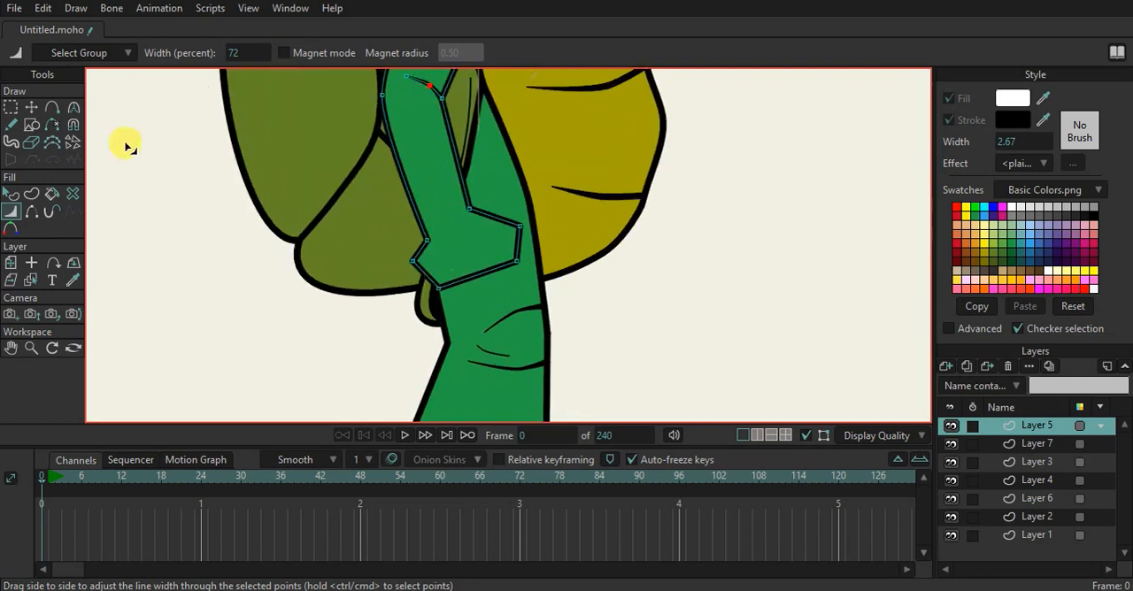
click(29, 109)
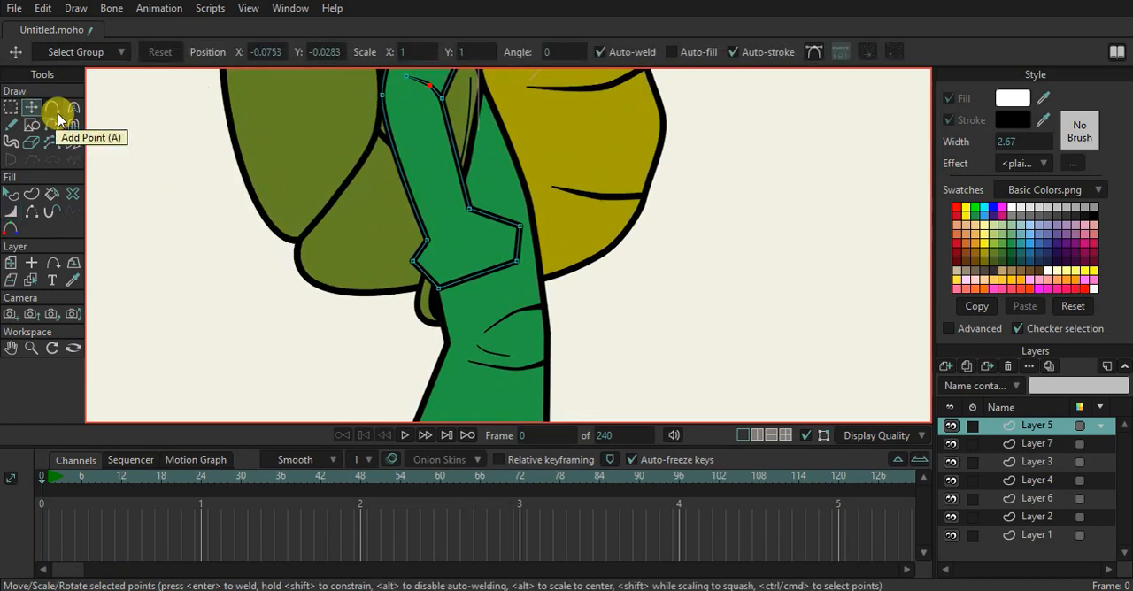
scroll(481, 261, up, 2)
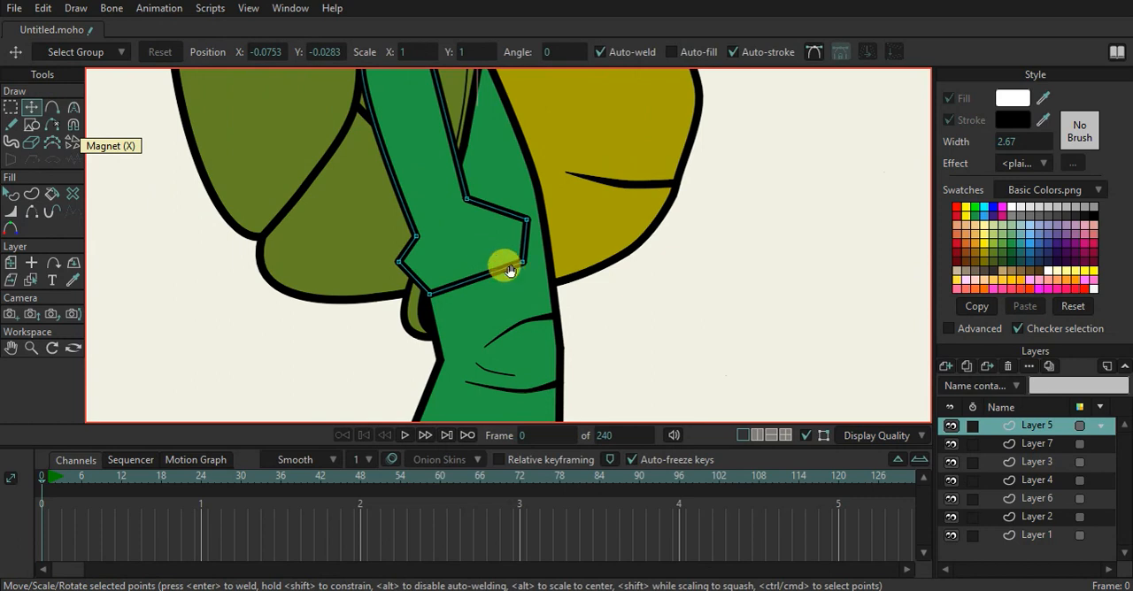
drag(515, 263, 547, 218)
scroll(548, 221, up, 2)
click(51, 107)
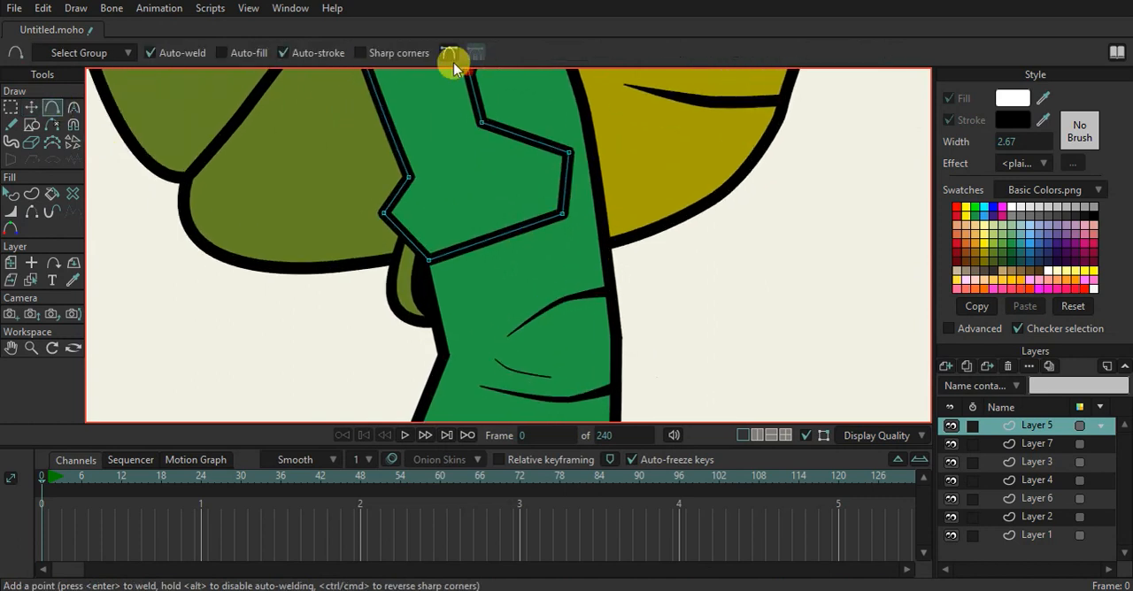
click(411, 53)
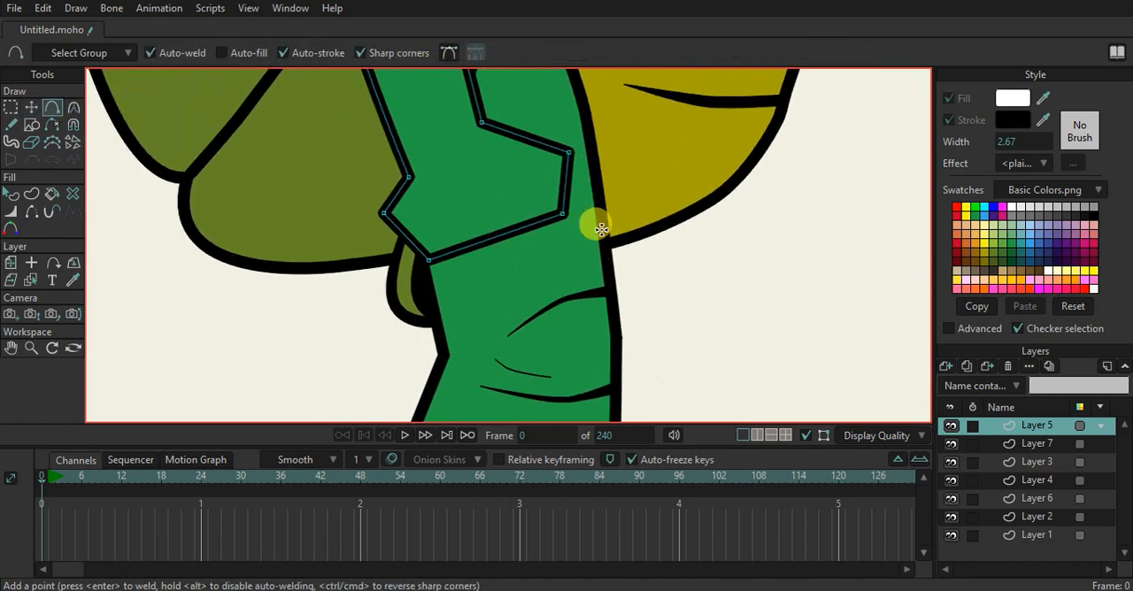
click(512, 227)
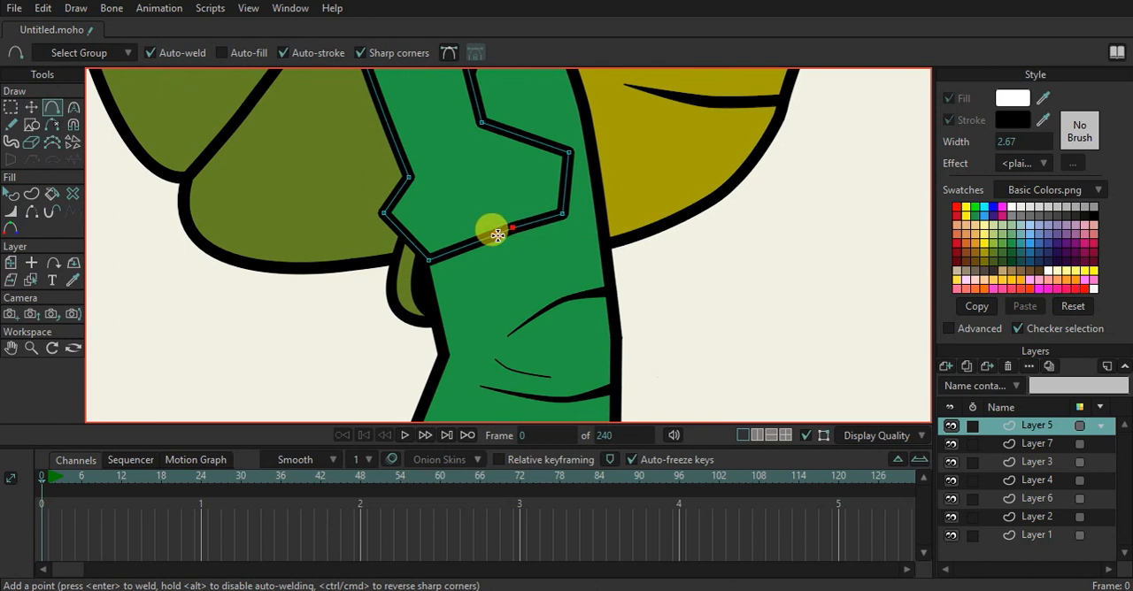
scroll(491, 226, up, 1)
drag(512, 237, 513, 207)
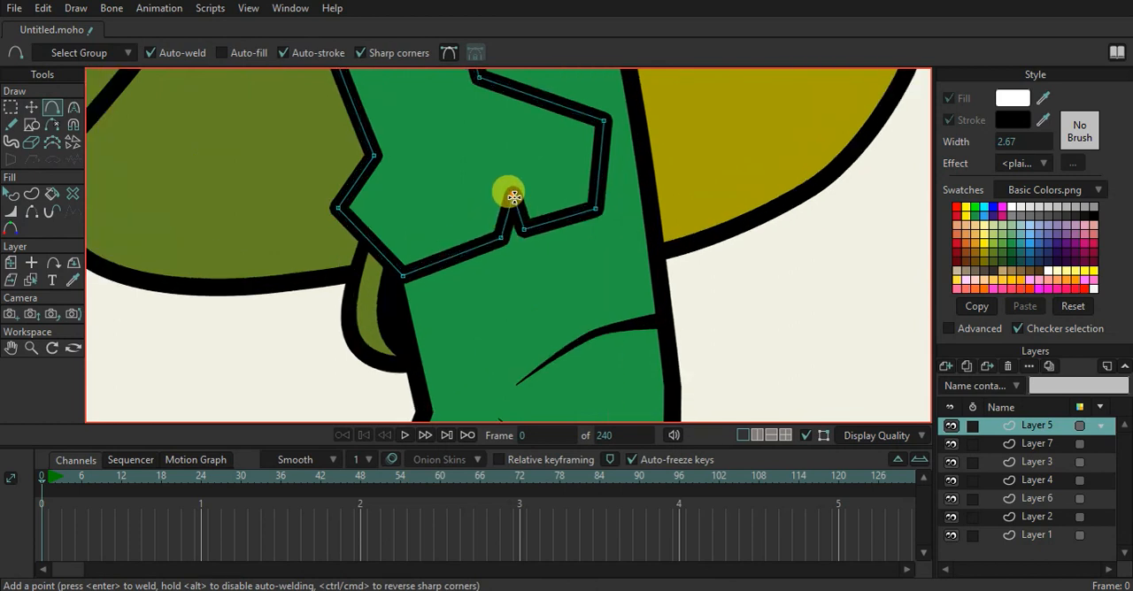
Cut a second notch into the hand's lower edge and lower the middle finger's front corner
click(452, 257)
drag(431, 265, 454, 277)
click(31, 106)
drag(501, 238, 502, 260)
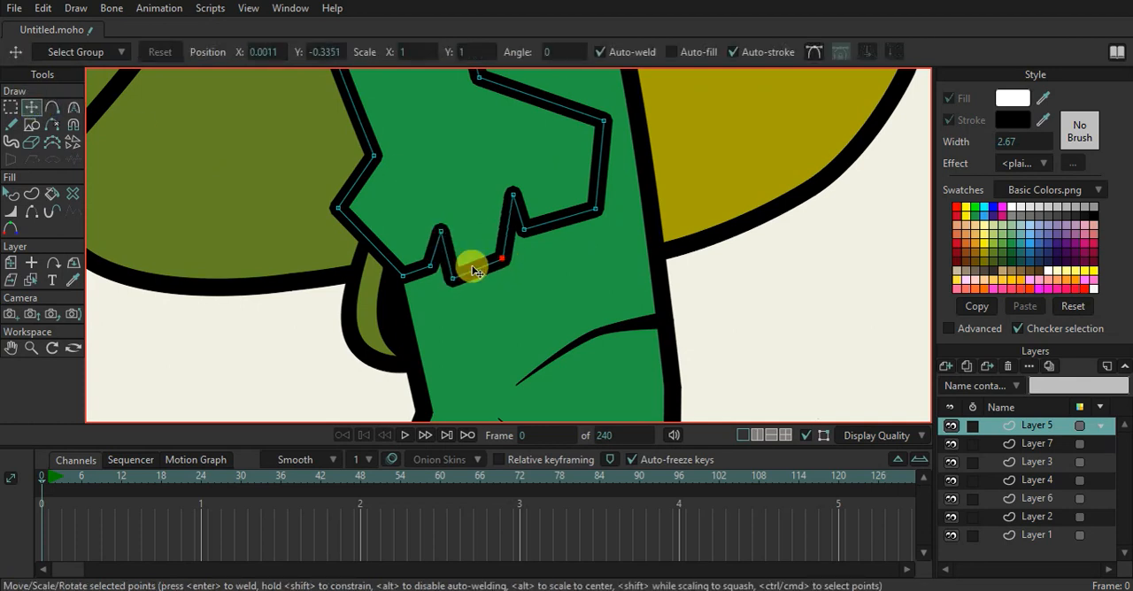
Add points along the hand's rear edge, pulling them inward for a gap and outward for a pointed digit below it
click(50, 108)
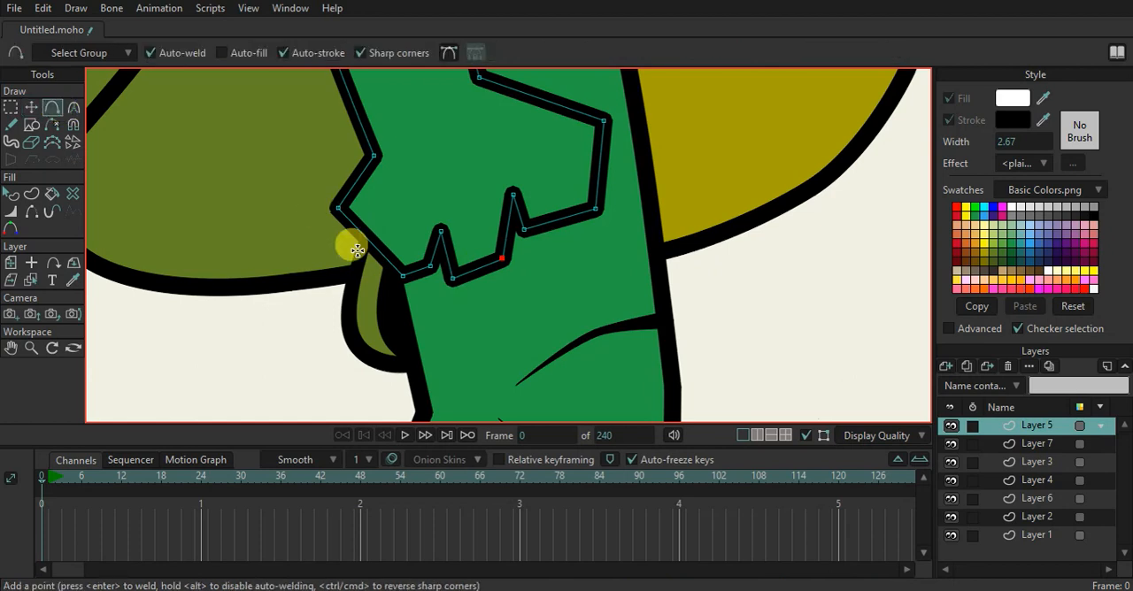
drag(359, 227, 403, 218)
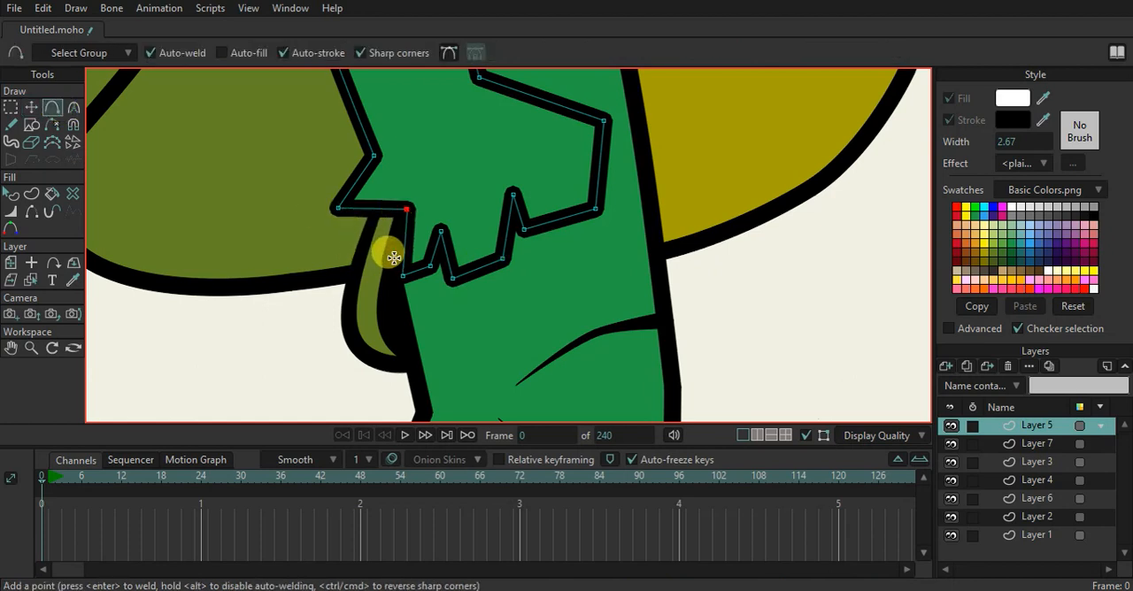
drag(403, 259, 353, 280)
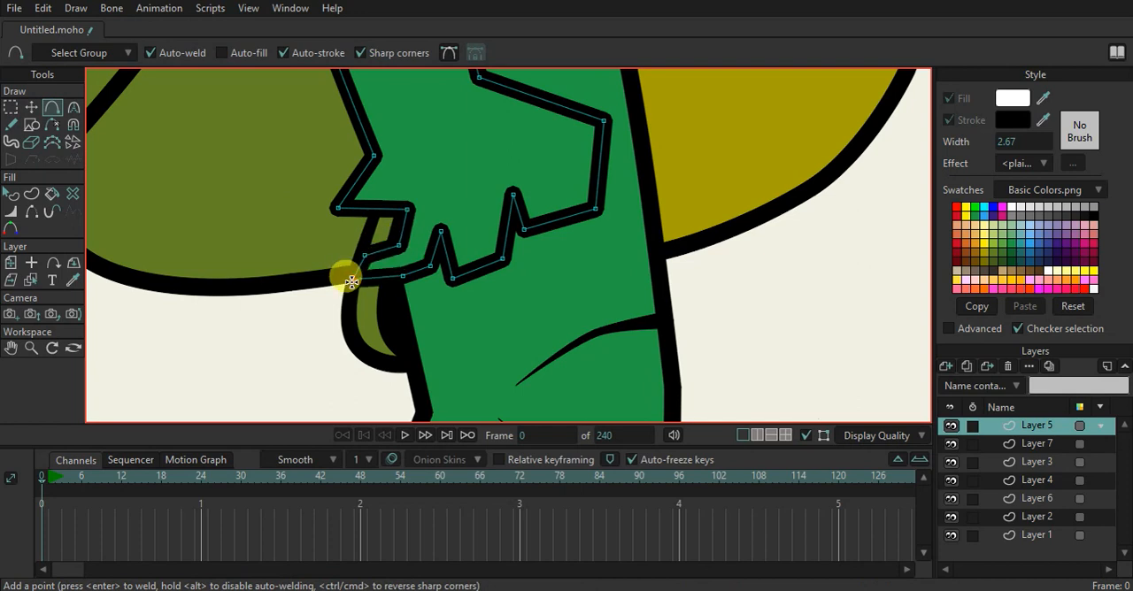
Pull the hand's upper front corner inward and raise the rear wrist and palm points
scroll(450, 215, down, 4)
scroll(460, 197, up, 4)
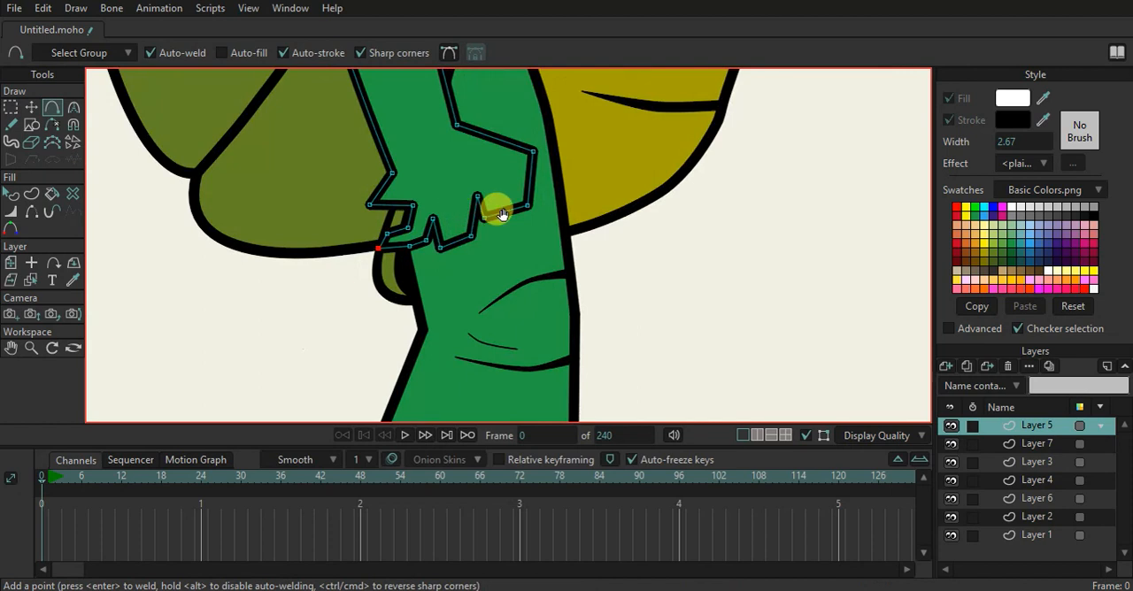
scroll(521, 241, up, 3)
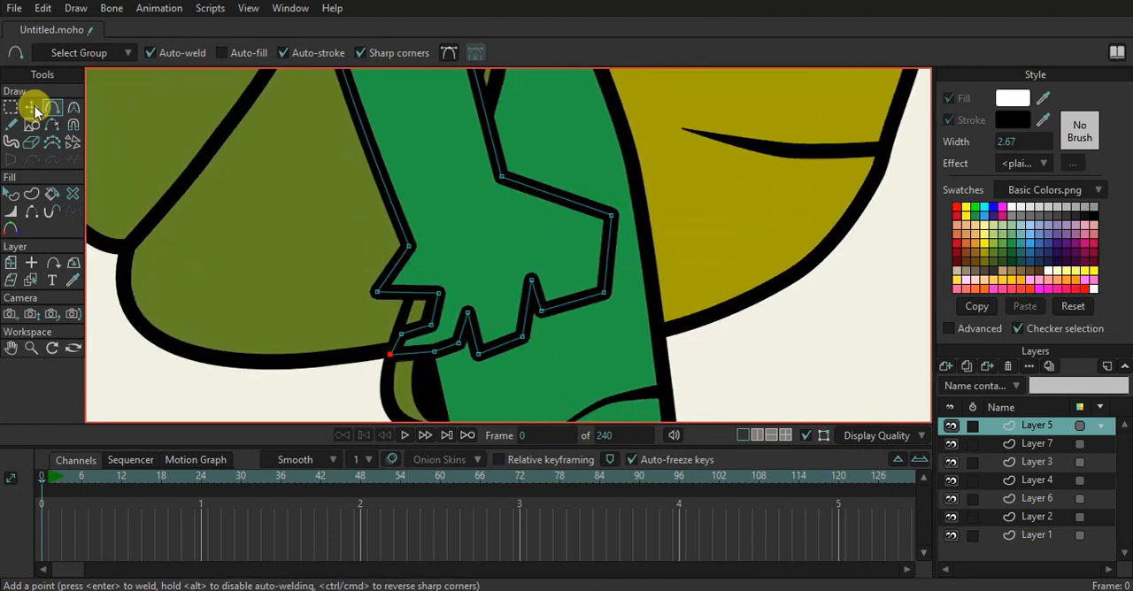
click(32, 108)
drag(611, 214, 579, 221)
drag(379, 295, 406, 193)
Use the Curvature tool to round the hand's rear edge, its front knuckle, and the front and middle fingertips
drag(405, 283, 538, 252)
key(c)
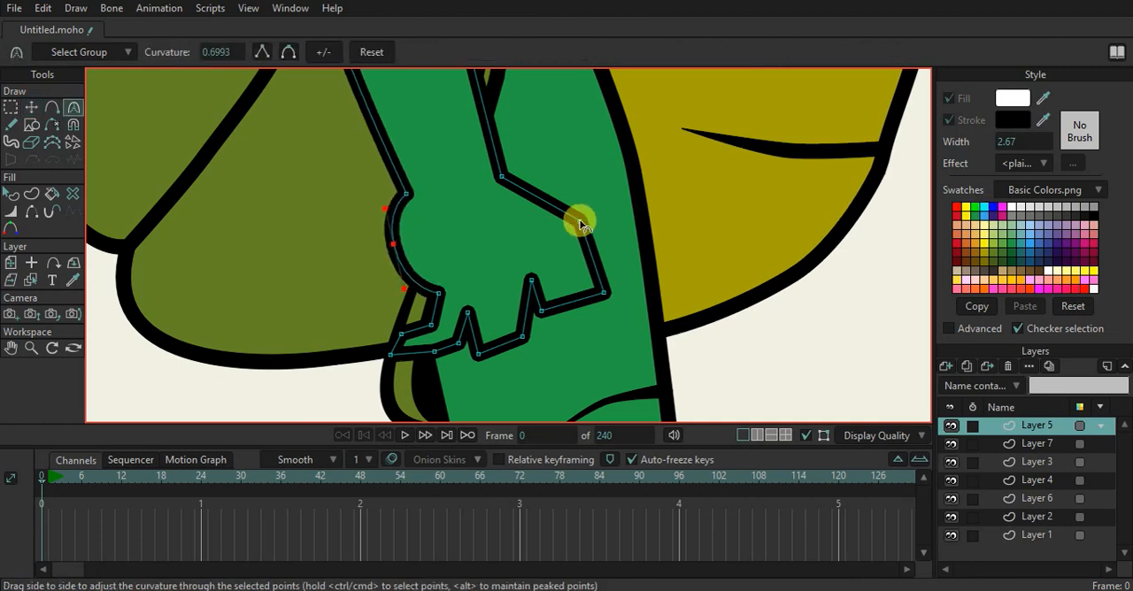
drag(579, 221, 645, 353)
drag(539, 312, 595, 375)
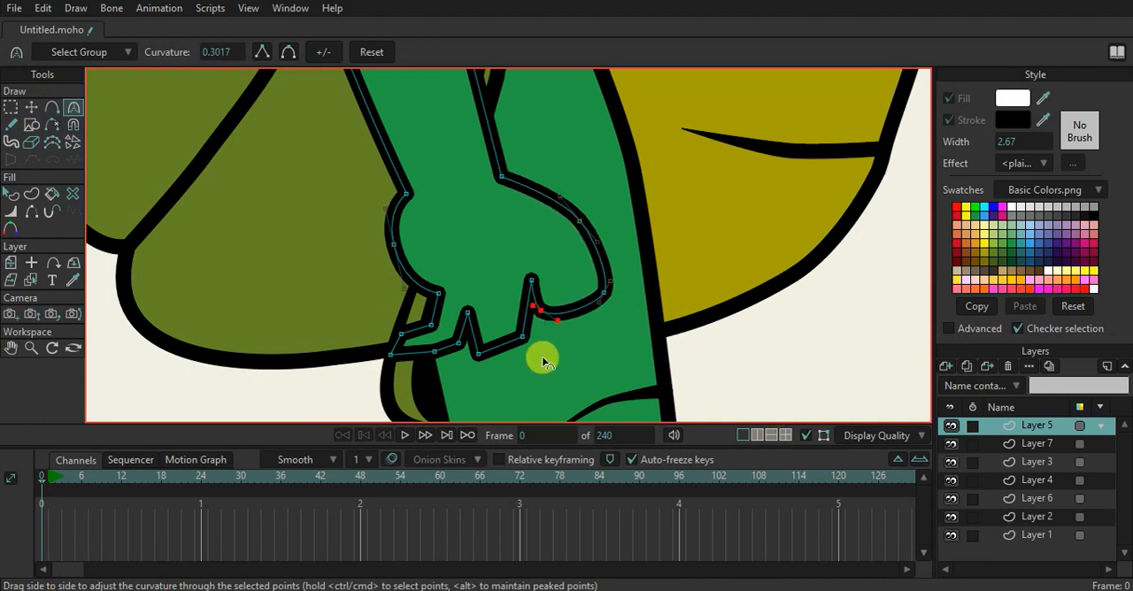
drag(476, 356, 608, 367)
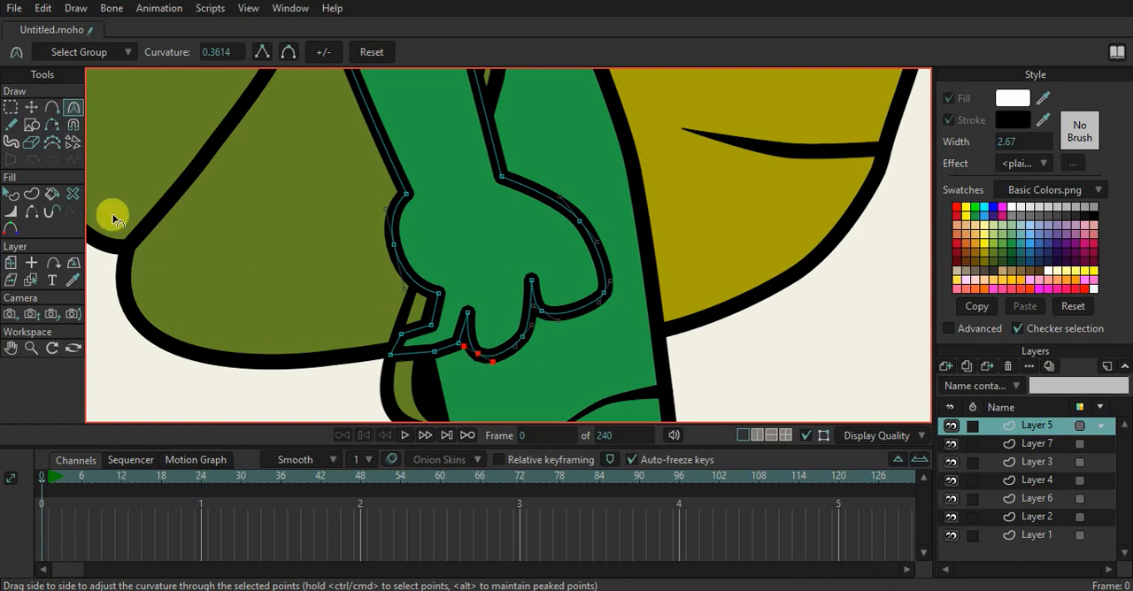
Pull the front finger's outer points inward and round the corners of the small rear digit
click(31, 106)
mouse_move(611, 301)
mouse_down()
mouse_move(599, 321)
mouse_move(591, 309)
mouse_up()
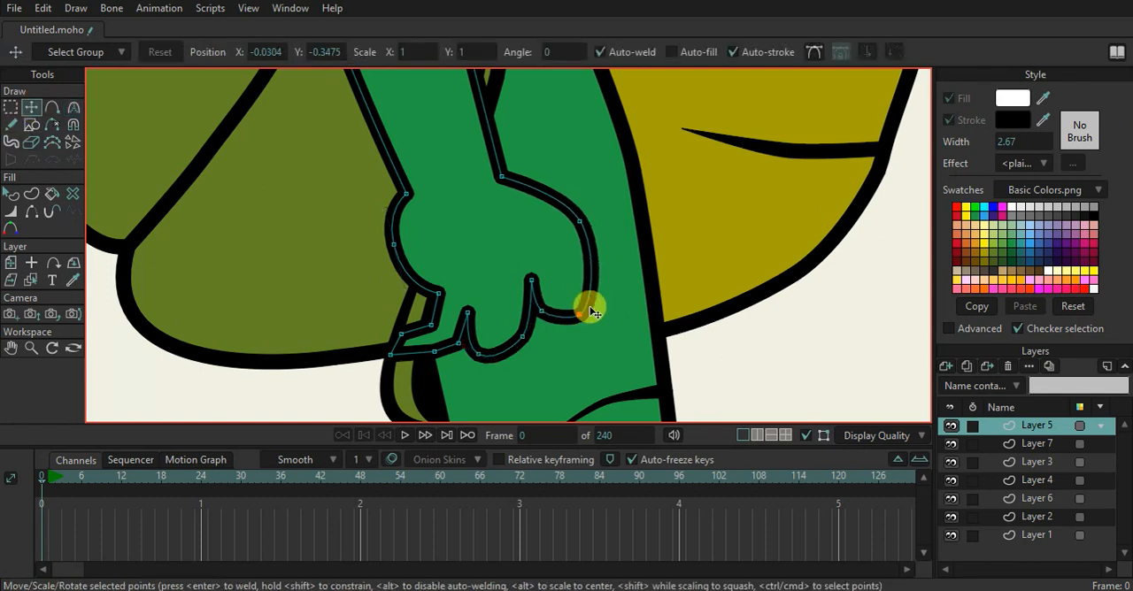
key(c)
click(428, 330)
click(402, 336)
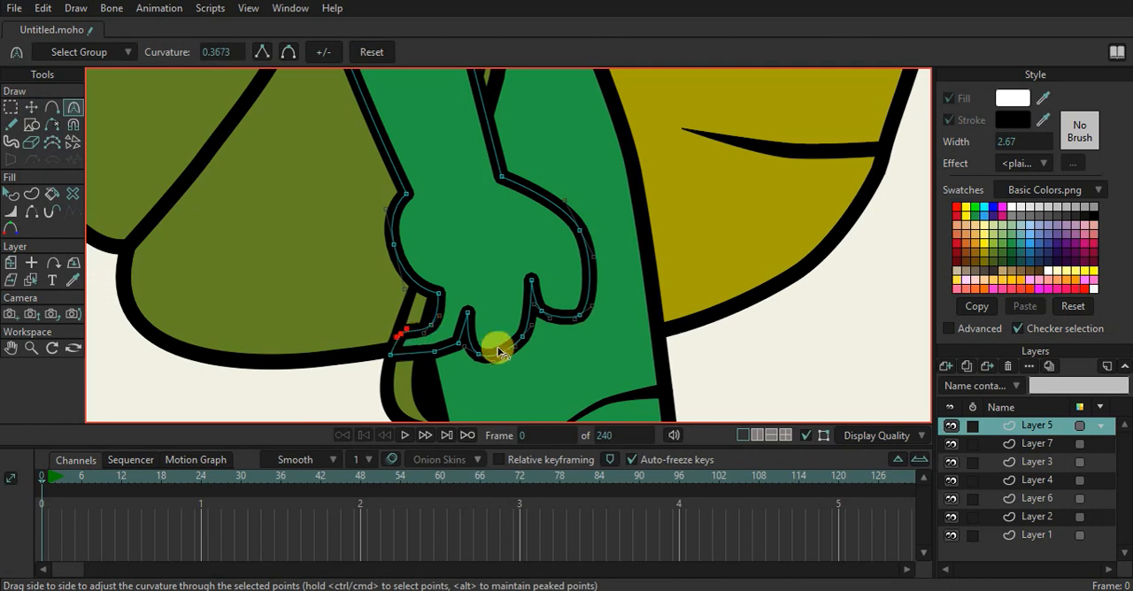
click(397, 352)
Reposition the points of the middle finger, rear digit and both notches to make the fingers more compact
scroll(504, 320, down, 5)
scroll(531, 305, up, 3)
click(32, 108)
scroll(485, 347, up, 2)
drag(451, 320, 489, 346)
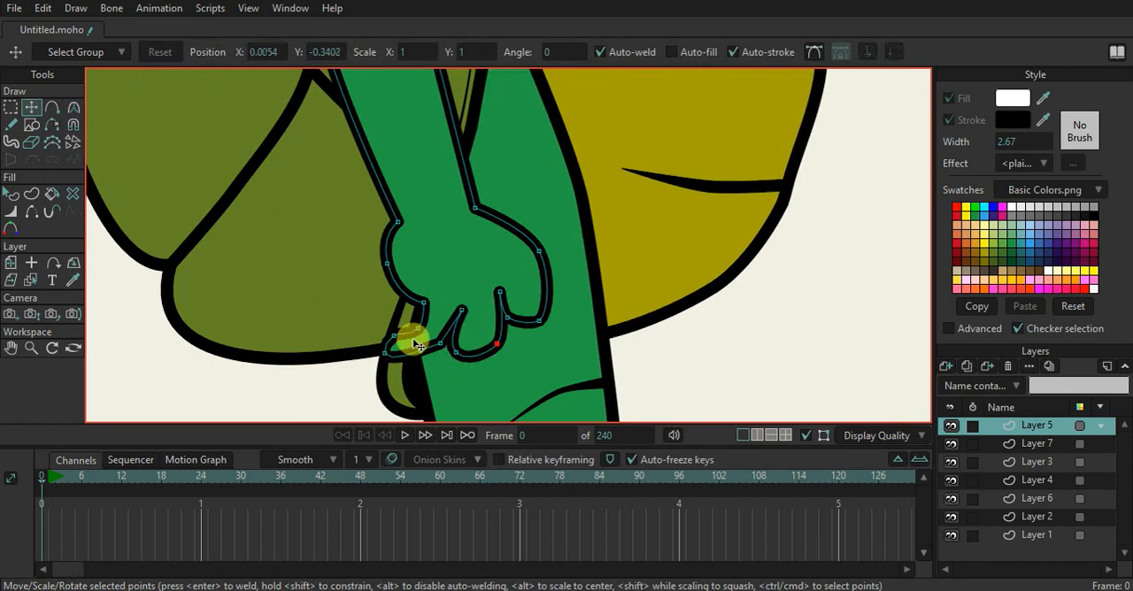
drag(409, 330, 458, 351)
drag(506, 317, 500, 298)
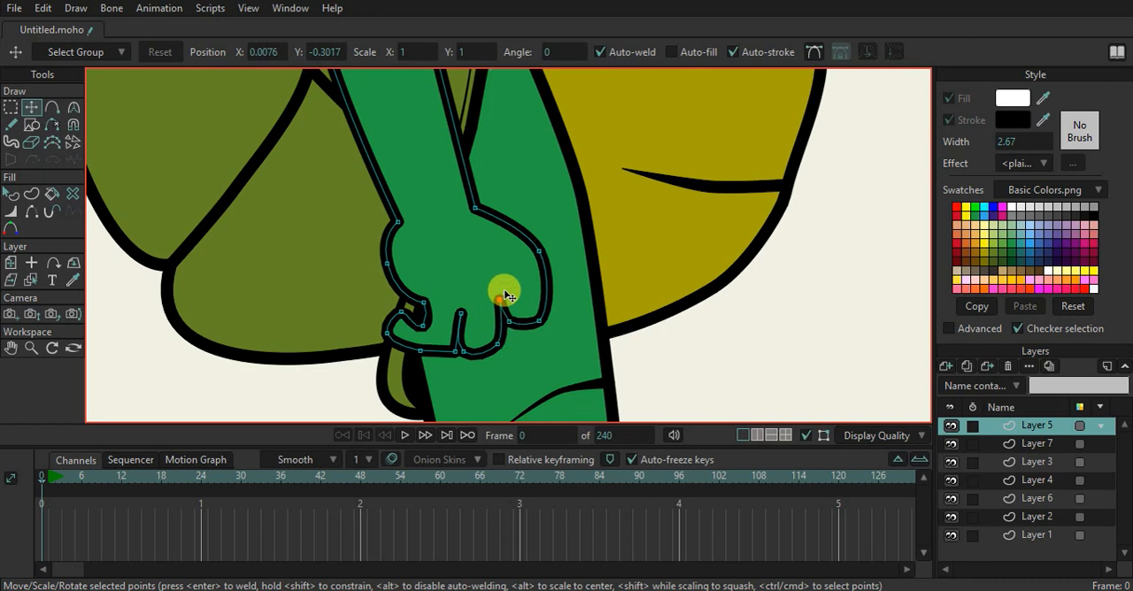
Render the current frame to review the whole turtle, and close the preview
scroll(501, 298, down, 5)
key(ctrl+r)
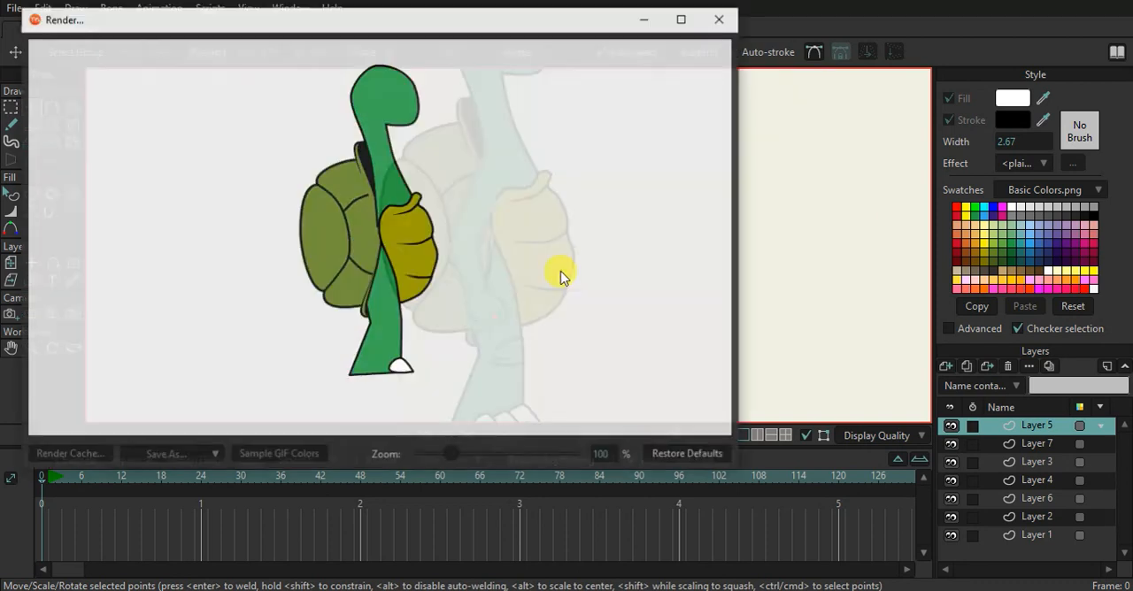
click(720, 18)
Move the front knuckle inward, deepen the notch between the front and middle fingers, and adjust both fingertip points
scroll(487, 321, up, 6)
drag(534, 249, 523, 231)
drag(500, 291, 504, 266)
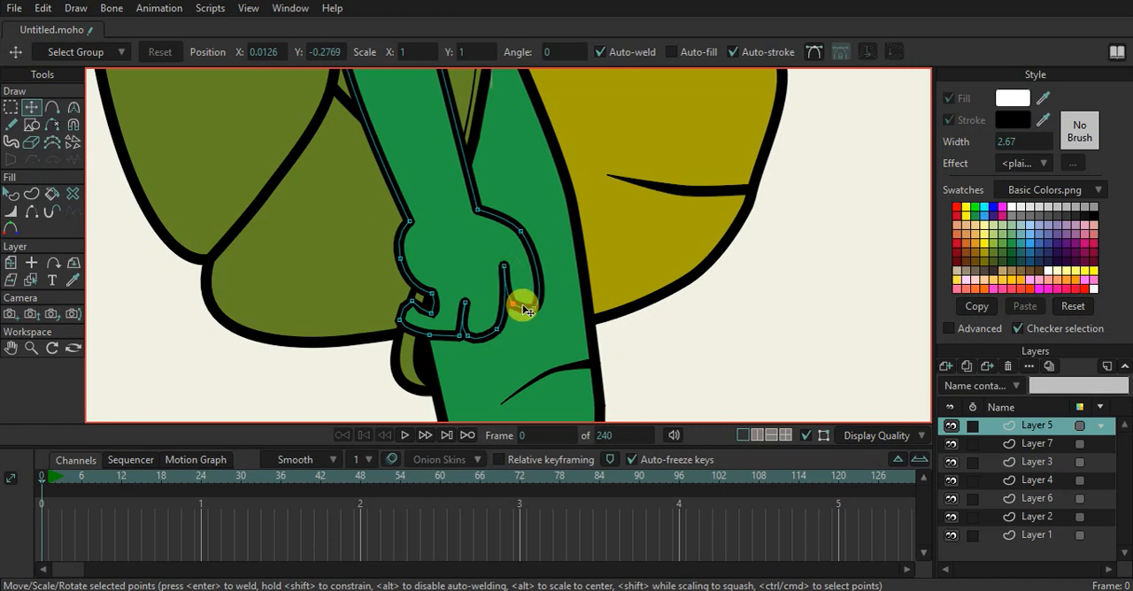
click(501, 330)
click(534, 308)
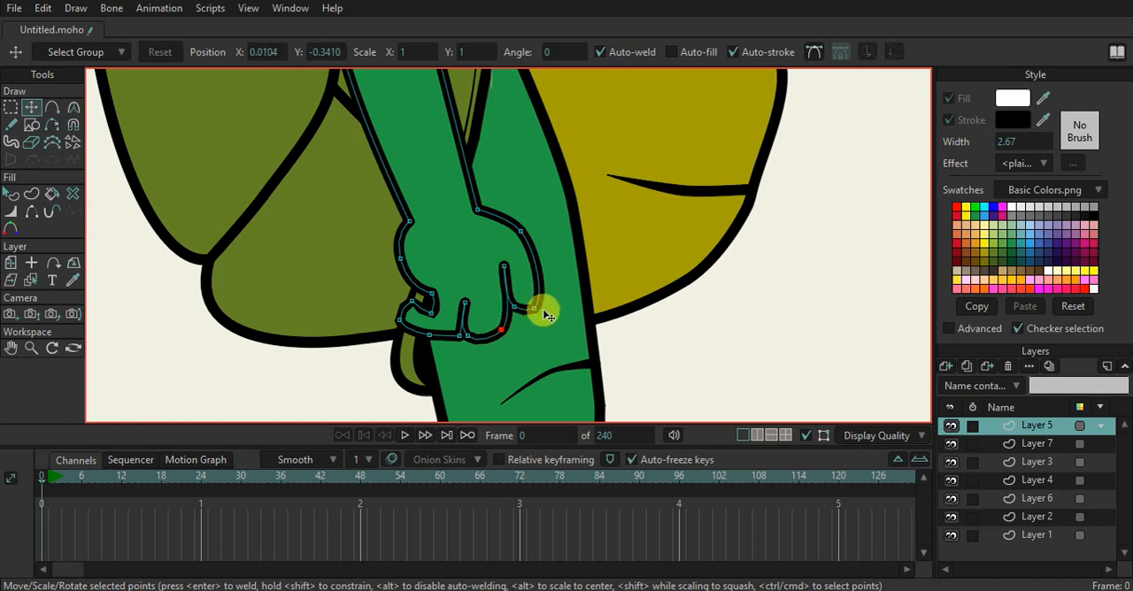
Tighten the rear digit's notch, delete the extra point on its underside, and round that edge with the Curvature tool
click(442, 303)
key(c)
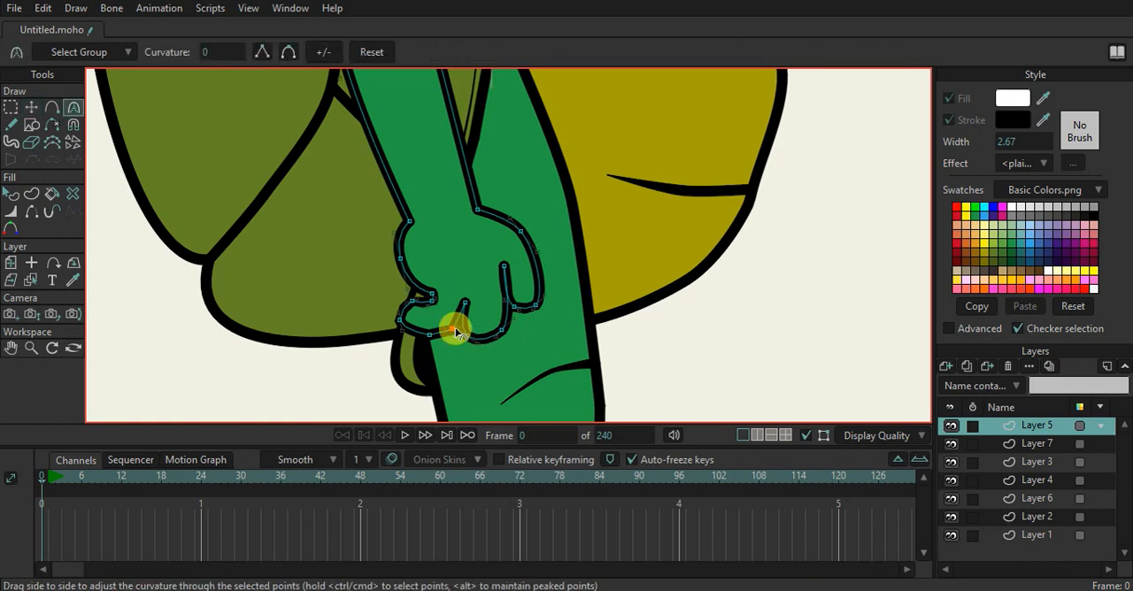
key(Delete)
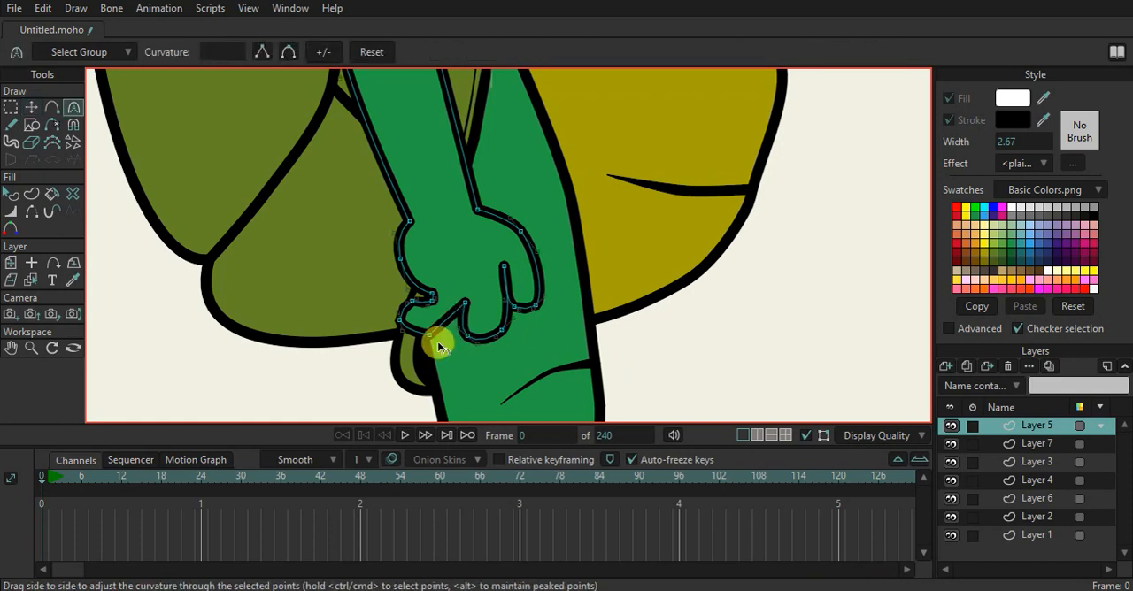
drag(432, 337, 756, 310)
drag(450, 333, 479, 334)
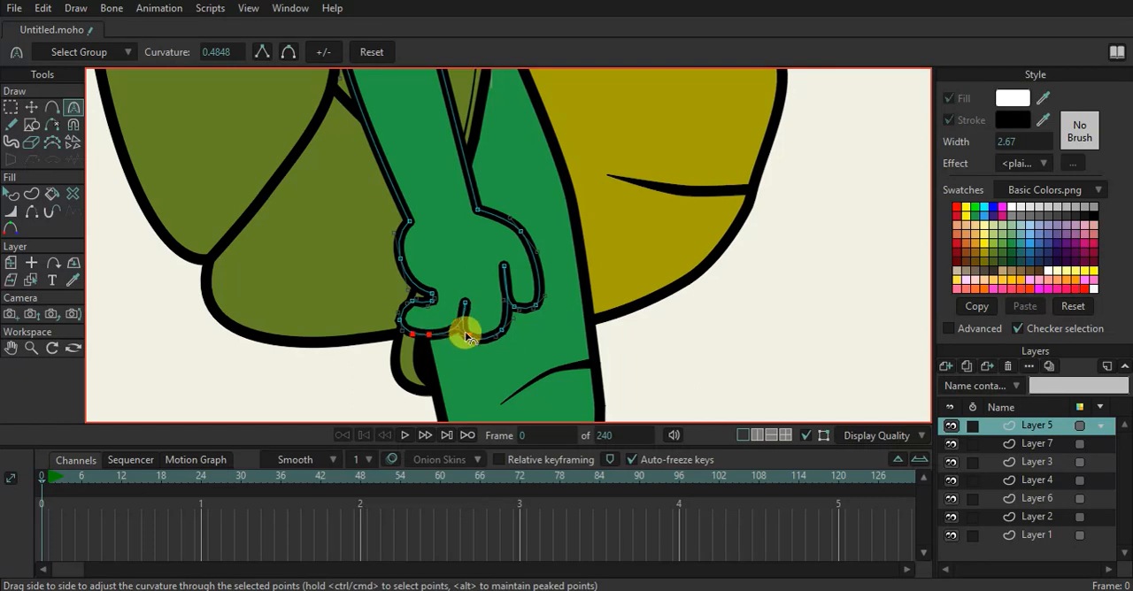
Examine the reshaped hand up close and against the turtle's whole body
scroll(488, 273, down, 6)
drag(505, 234, 467, 294)
scroll(457, 221, up, 5)
scroll(458, 220, down, 4)
scroll(457, 220, down, 4)
drag(463, 254, 461, 292)
scroll(458, 311, up, 6)
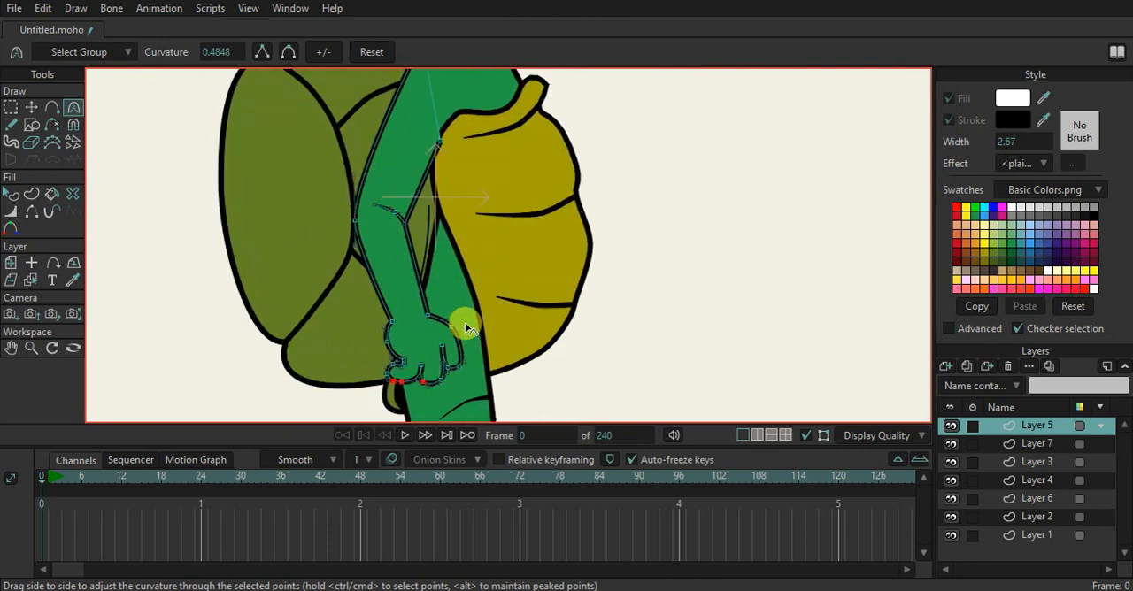
scroll(464, 322, down, 4)
scroll(453, 255, up, 2)
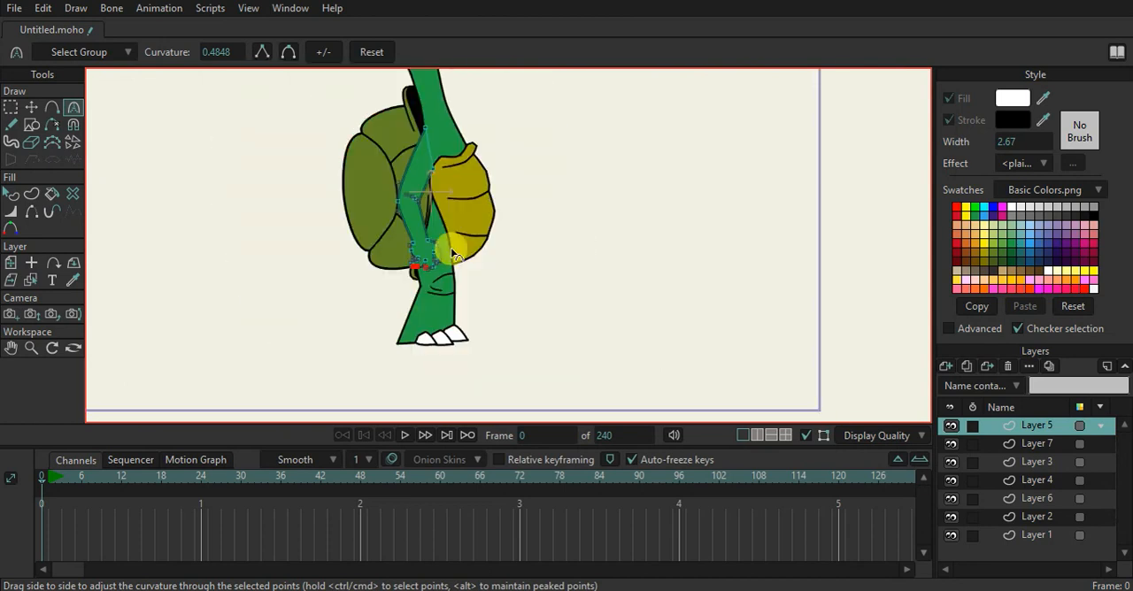
Select the leg shape and move the front knee point outward between the two crease lines to form a kneecap bulge
scroll(456, 274, up, 4)
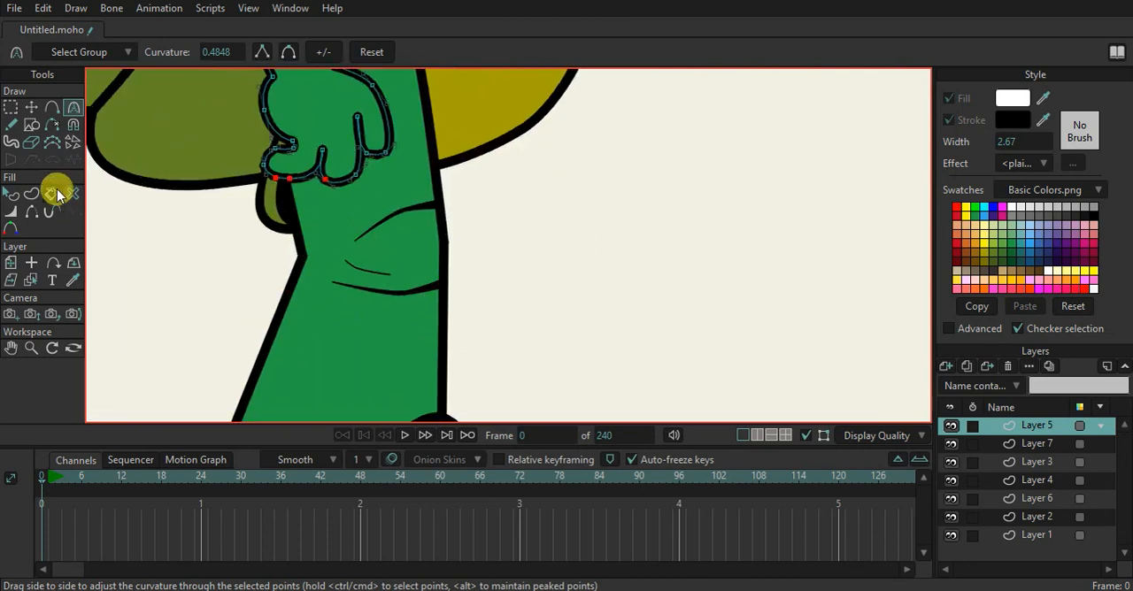
alt+right_click(378, 317)
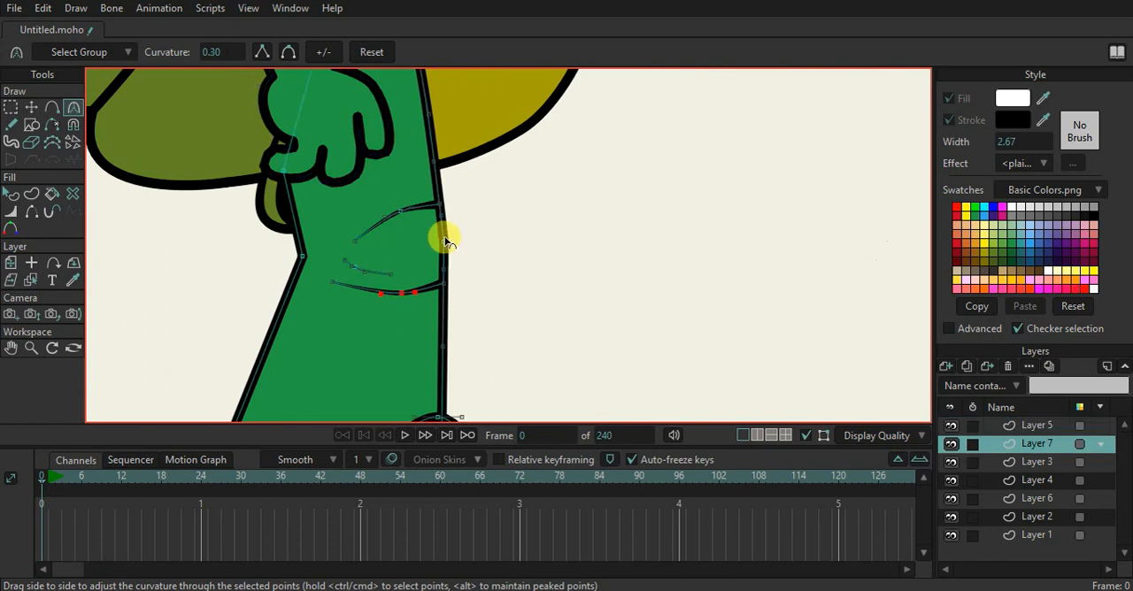
click(32, 107)
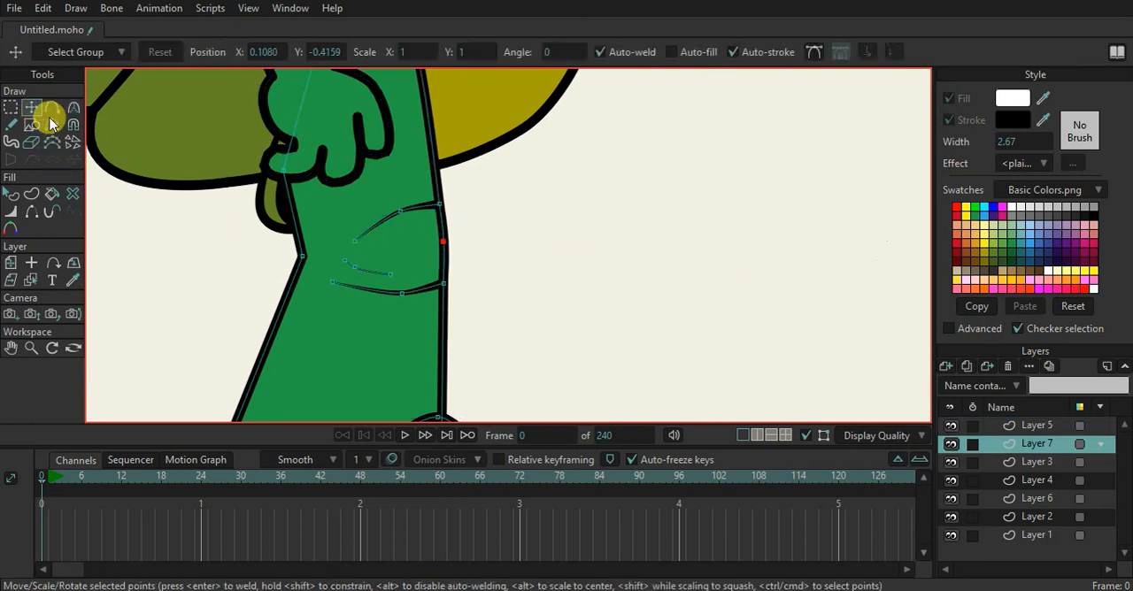
click(452, 246)
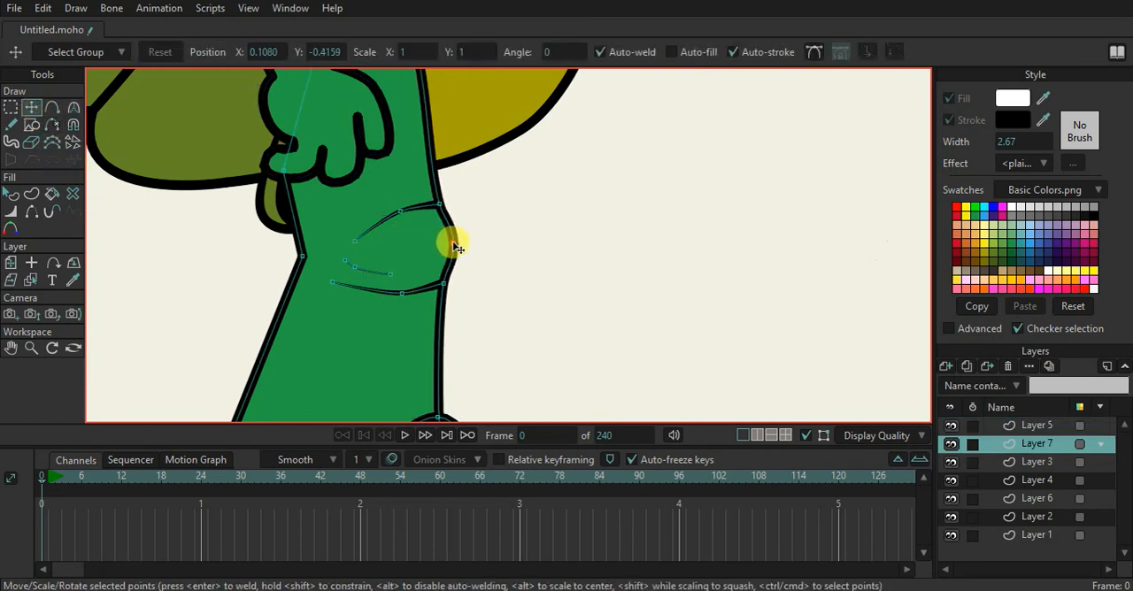
Render the current frame to review the turtle with the reshaped knee, and close the preview
scroll(481, 316, down, 4)
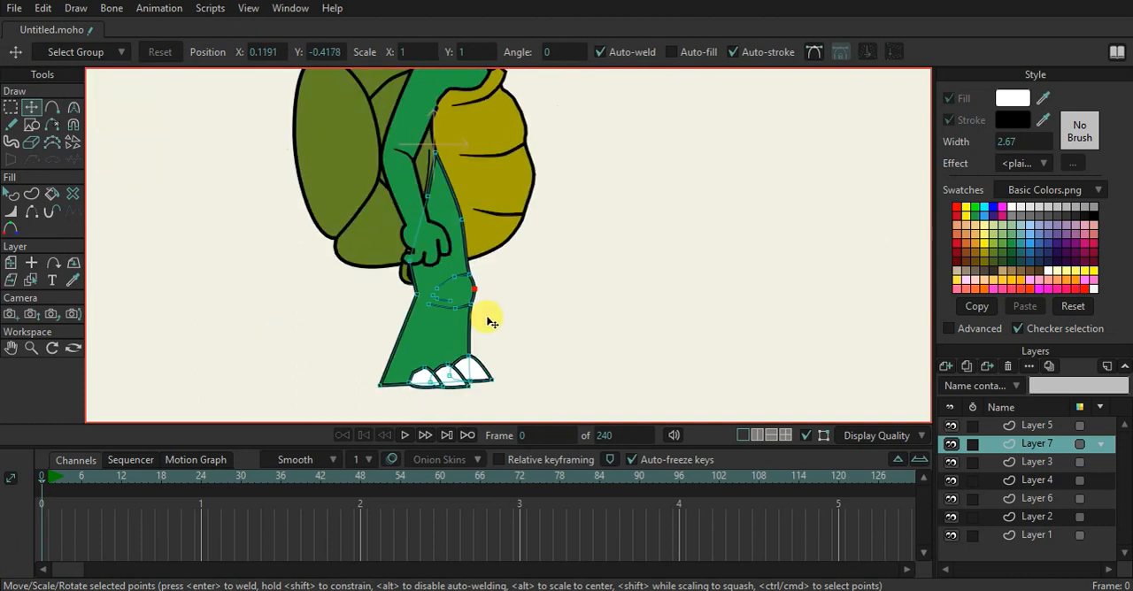
key(ctrl+r)
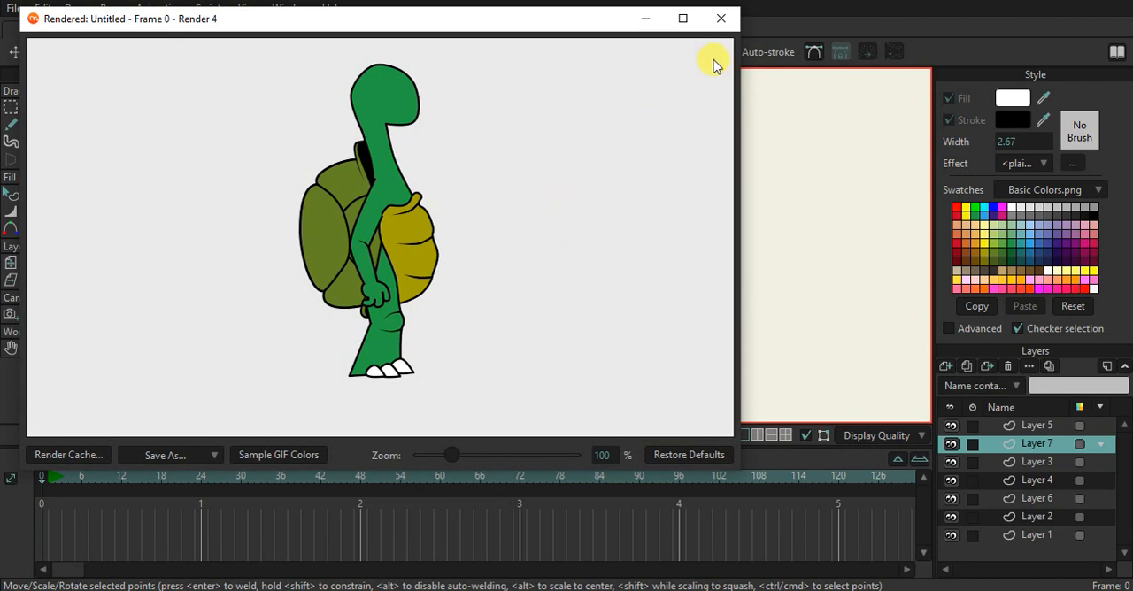
click(722, 20)
Select the arm shape and reposition the front wrist point, move the inner elbow point inward, and shift the front knuckle outward
scroll(425, 292, up, 6)
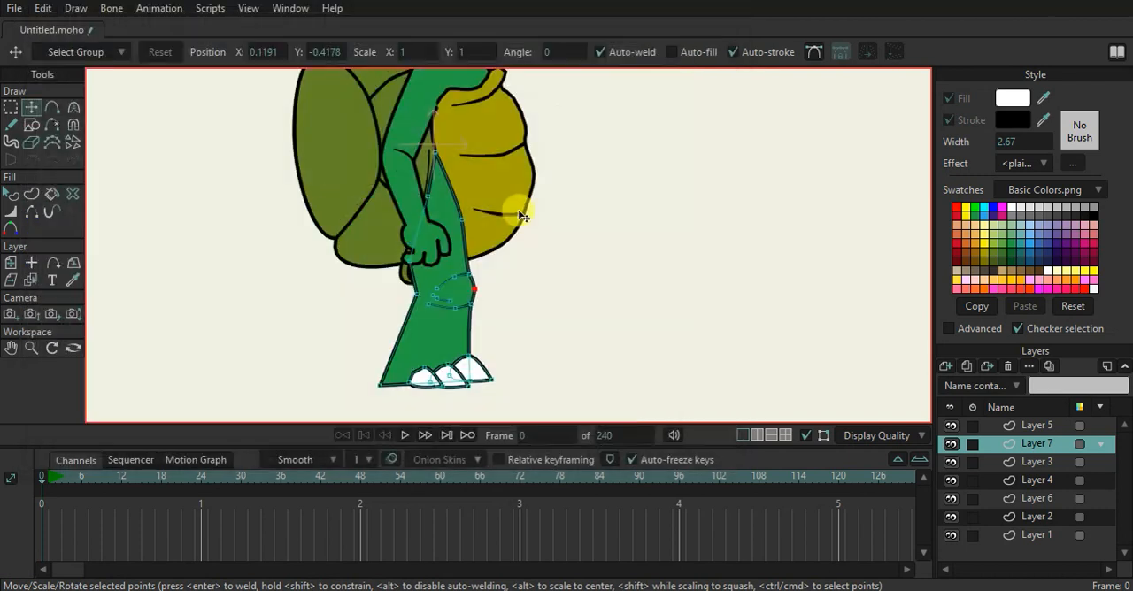
scroll(450, 250, up, 2)
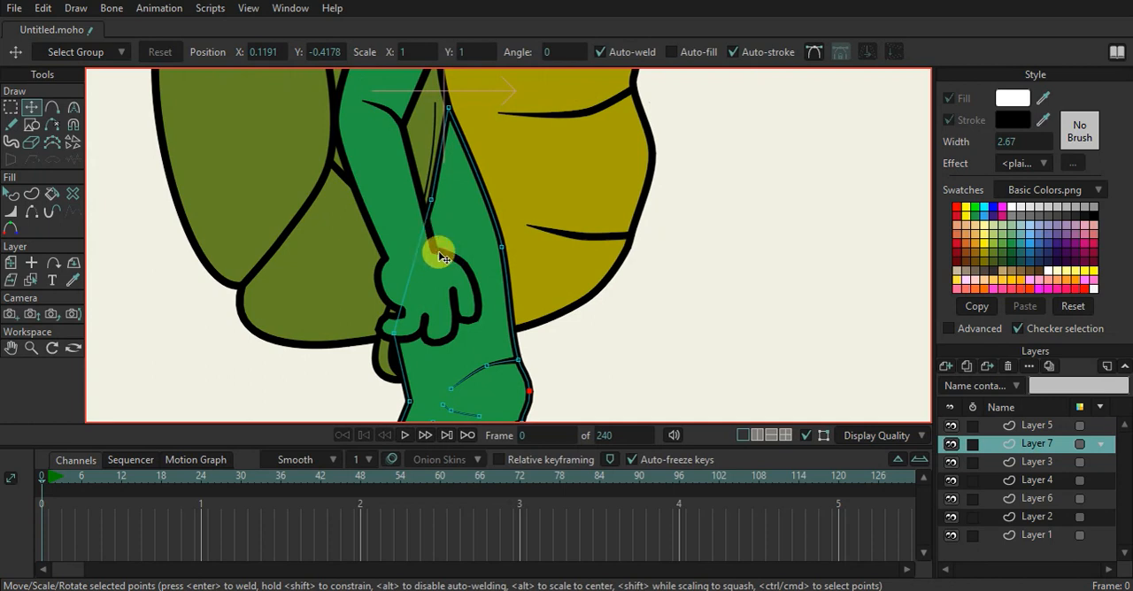
ctrl+alt+click(442, 256)
click(439, 246)
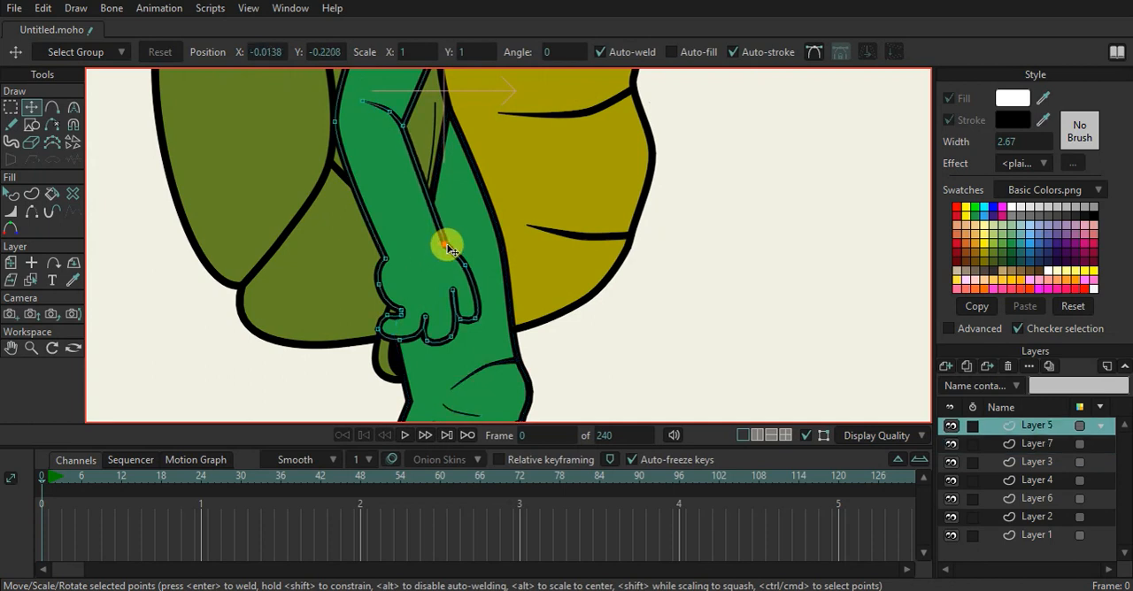
click(404, 127)
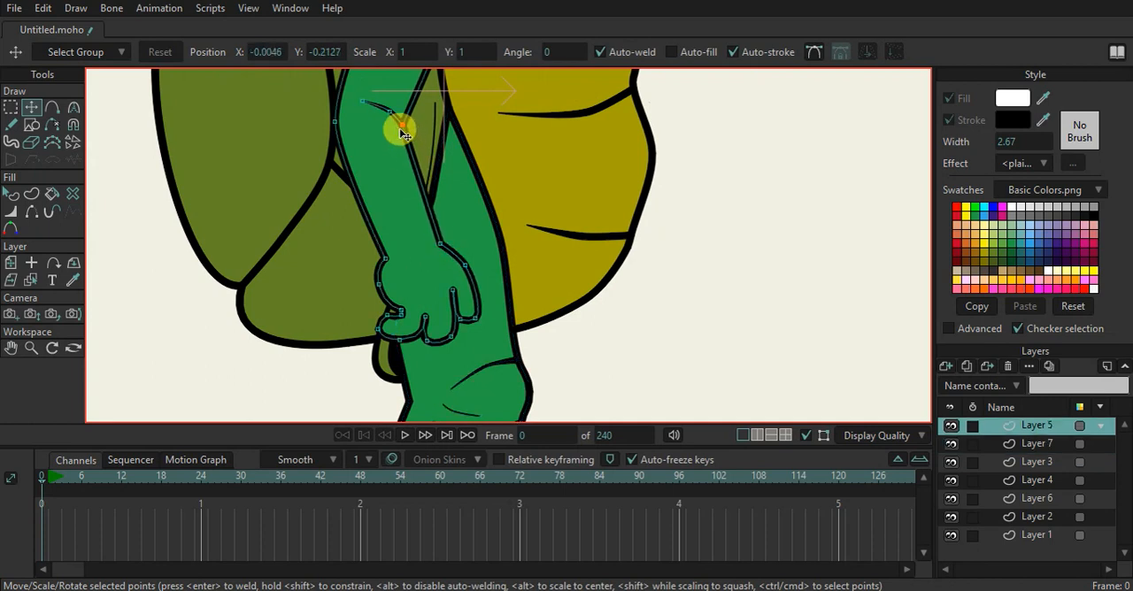
click(476, 260)
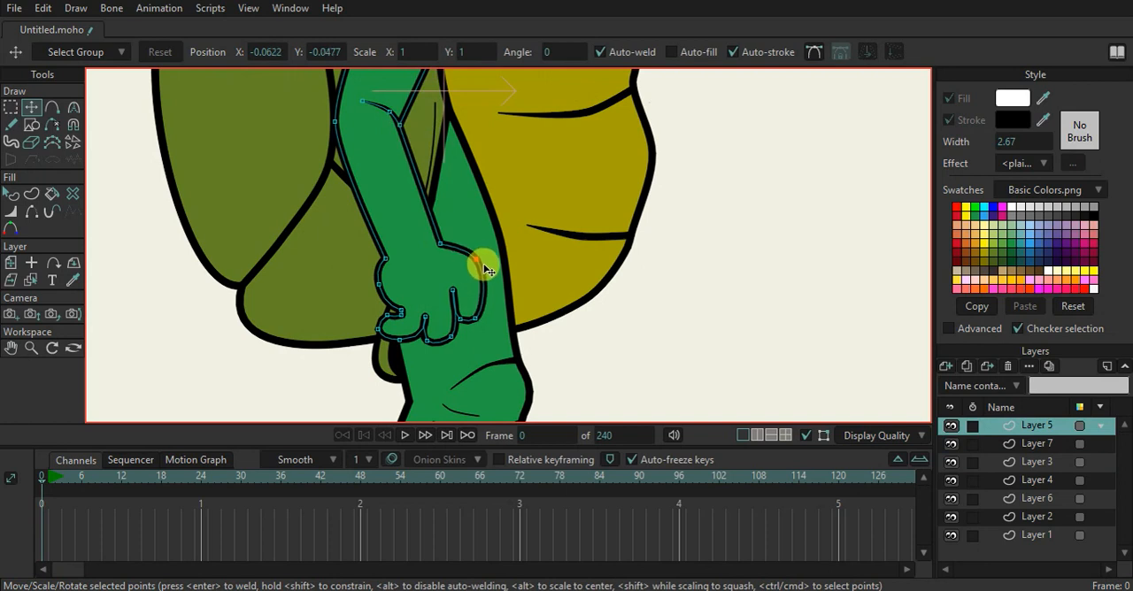
drag(486, 275, 446, 241)
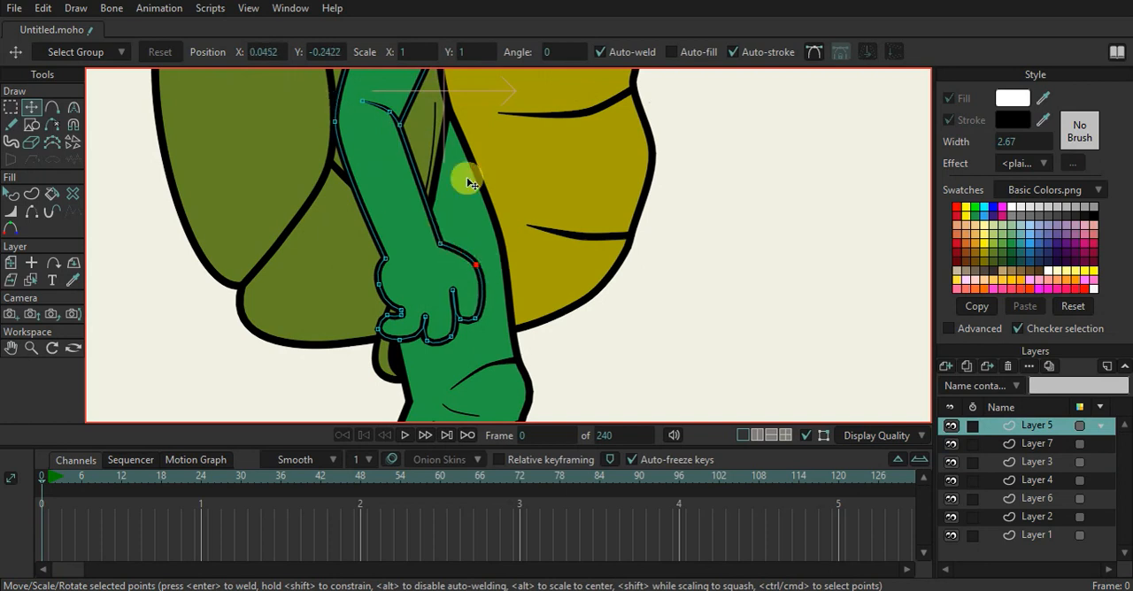
scroll(581, 212, down, 3)
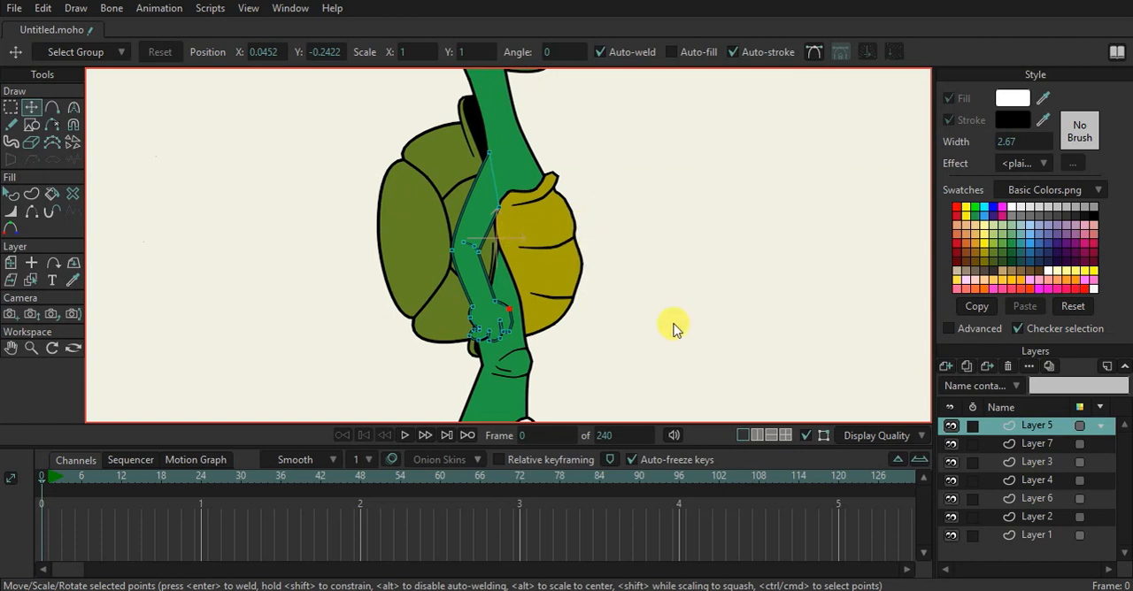
Start saving the project file and begin a new folder for it on Local Disk (H:)
click(467, 435)
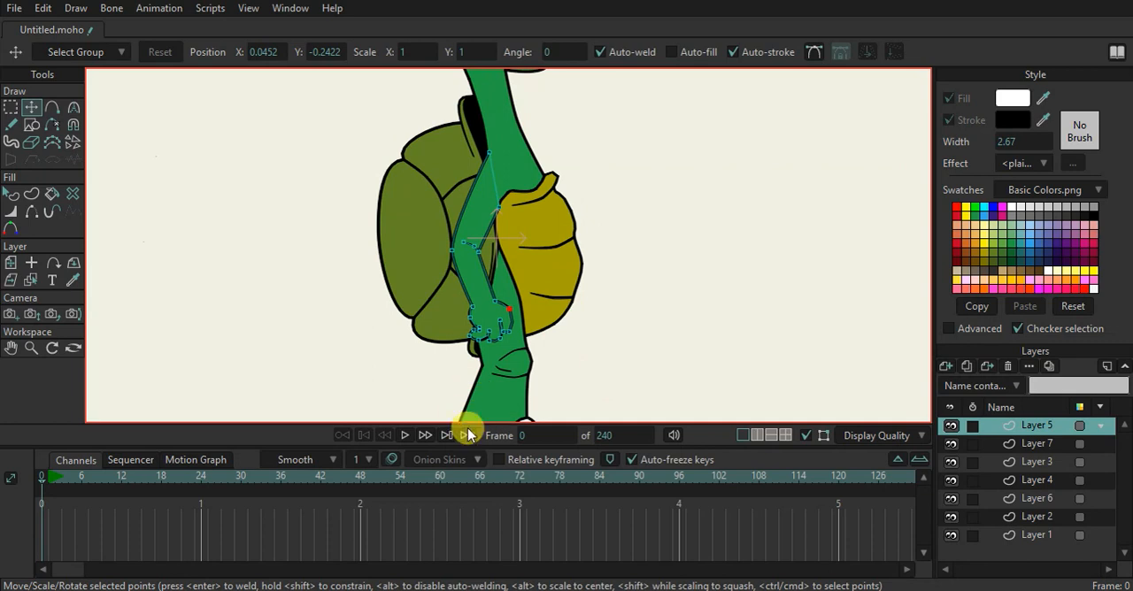
key(ctrl+s)
click(203, 28)
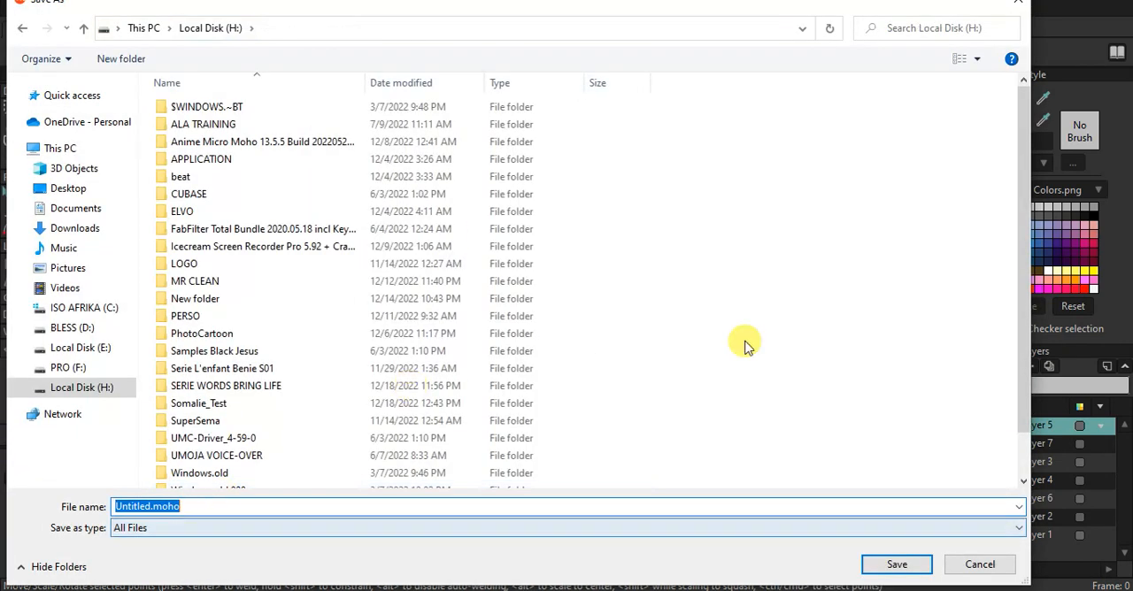
scroll(733, 346, down, 2)
click(131, 61)
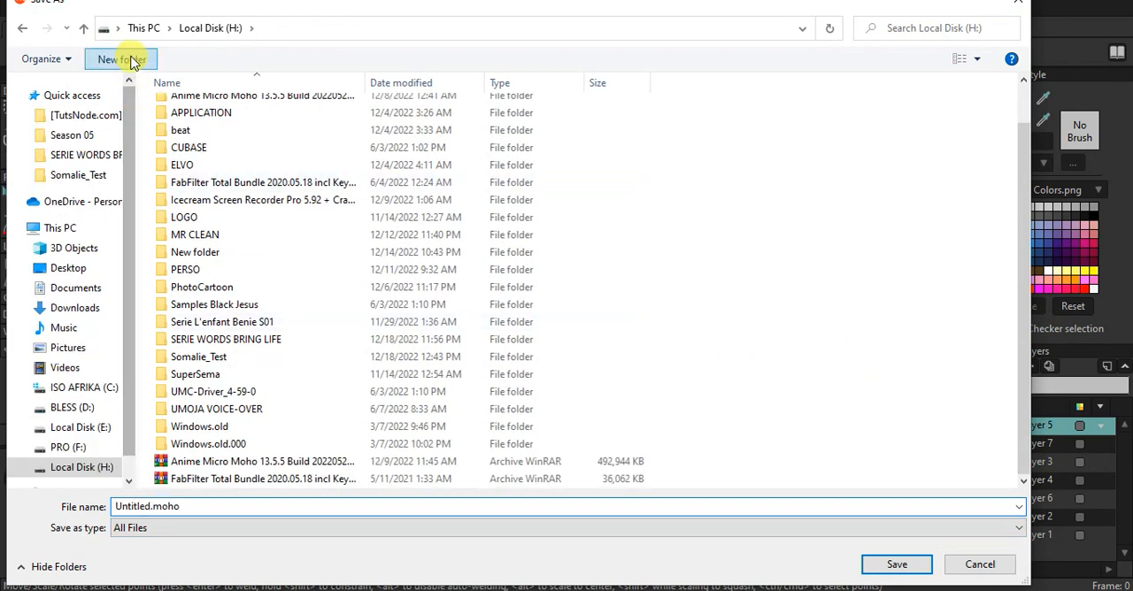
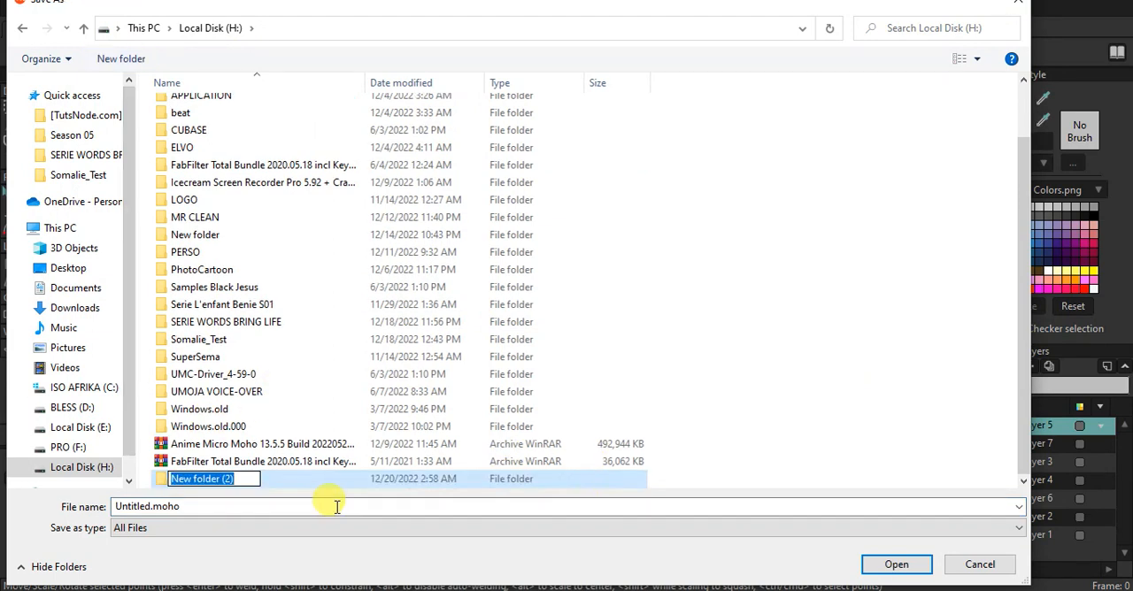
Name the new folder PERSON, open it, and save the project there as PAPA TORTUE
text(PERSON)
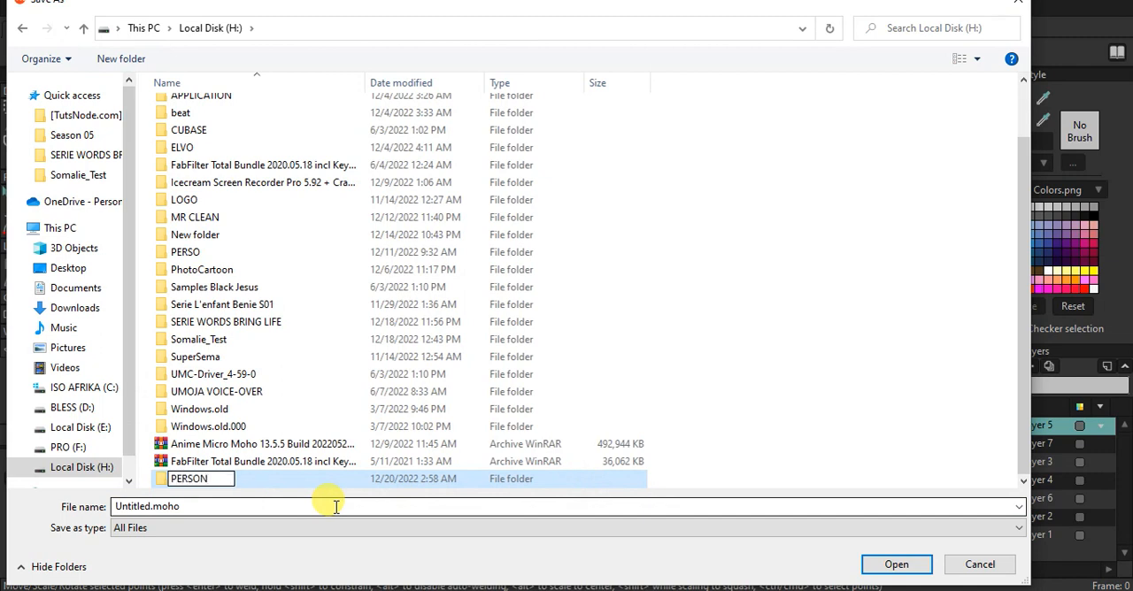
key(Return)
key(Return)
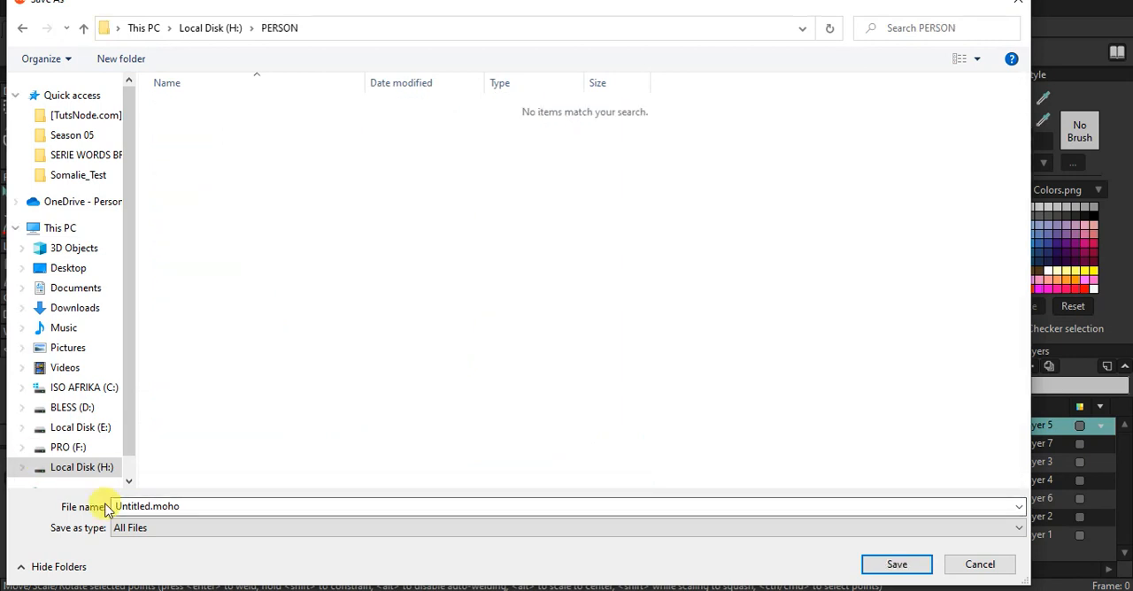
double_click(189, 506)
text(PAPA TORTUE)
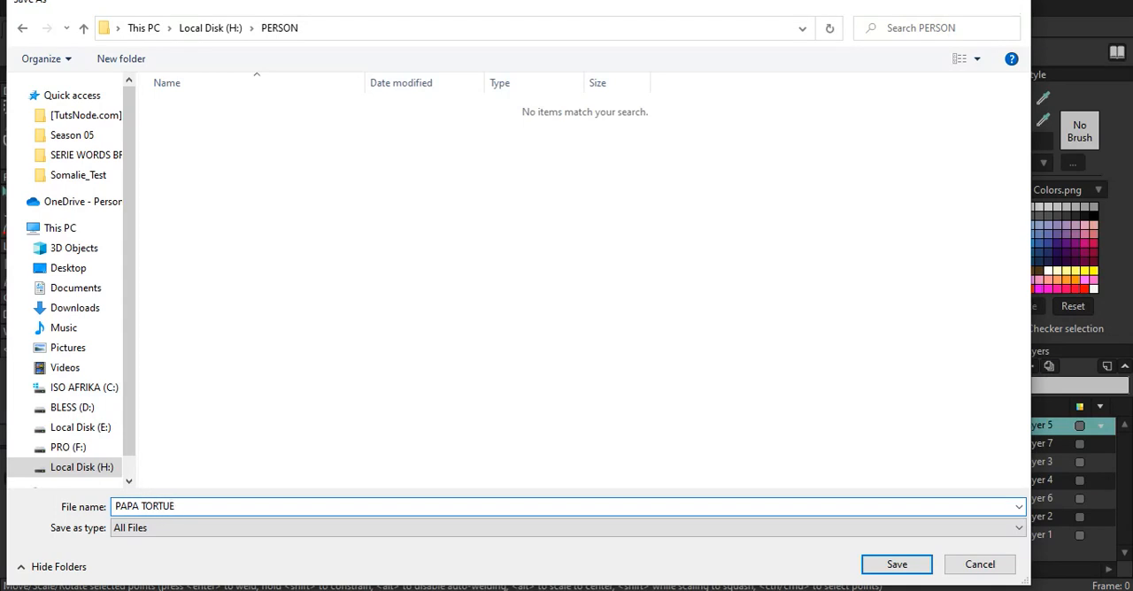
key(Return)
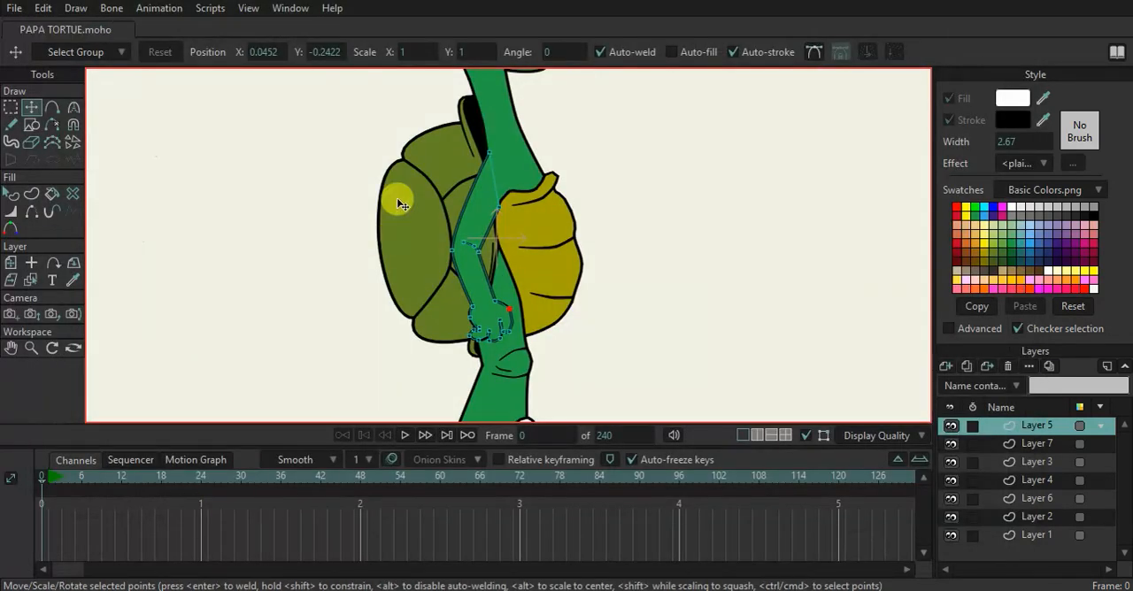
Examine the whole turtle figure and its single leg and foot up close
scroll(397, 204, down, 3)
scroll(437, 221, up, 3)
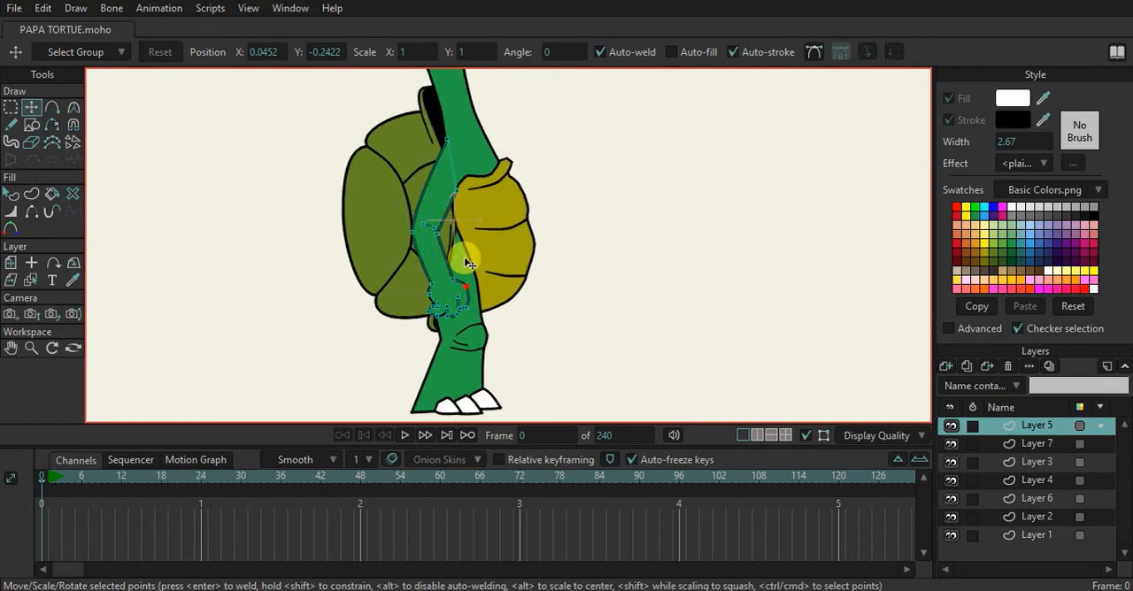
scroll(425, 235, down, 5)
scroll(417, 197, down, 2)
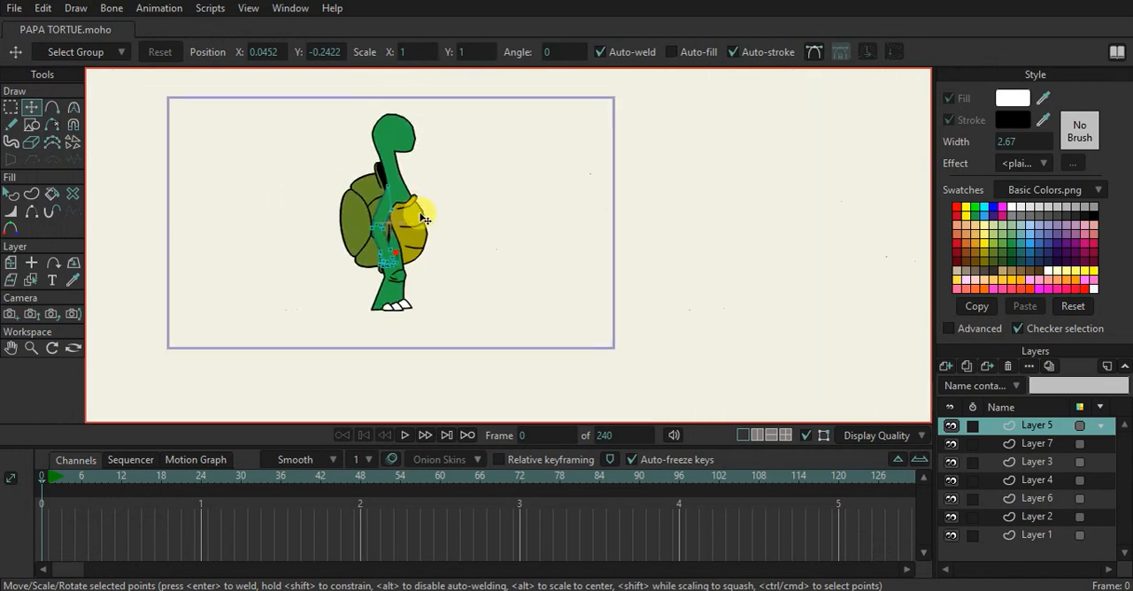
scroll(404, 222, up, 2)
scroll(402, 286, down, 2)
scroll(402, 286, up, 3)
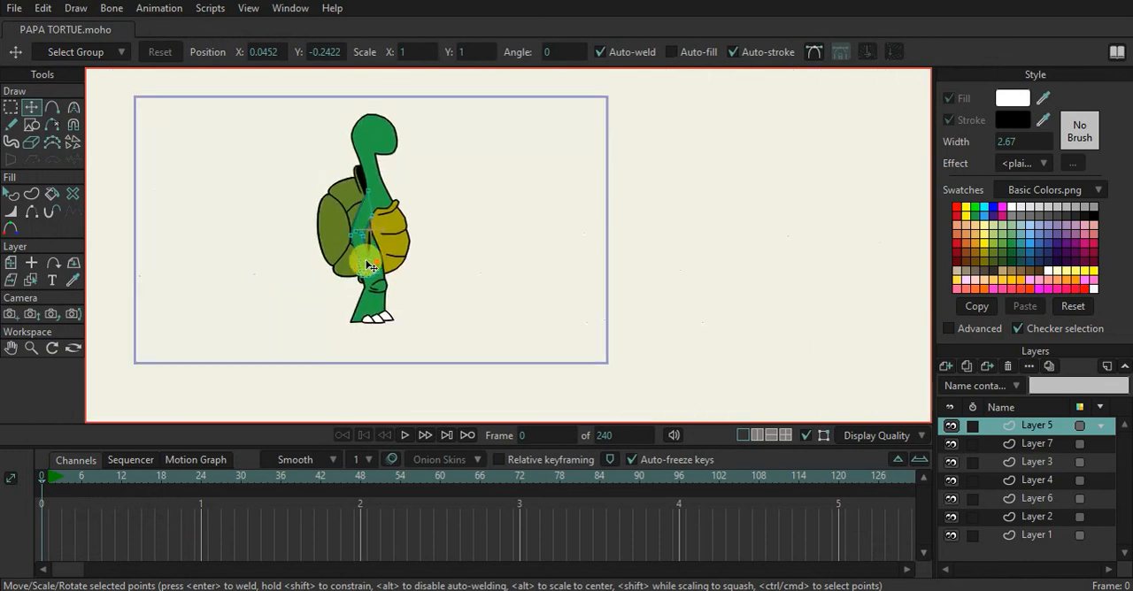
scroll(361, 253, down, 2)
scroll(374, 310, up, 2)
scroll(374, 309, up, 2)
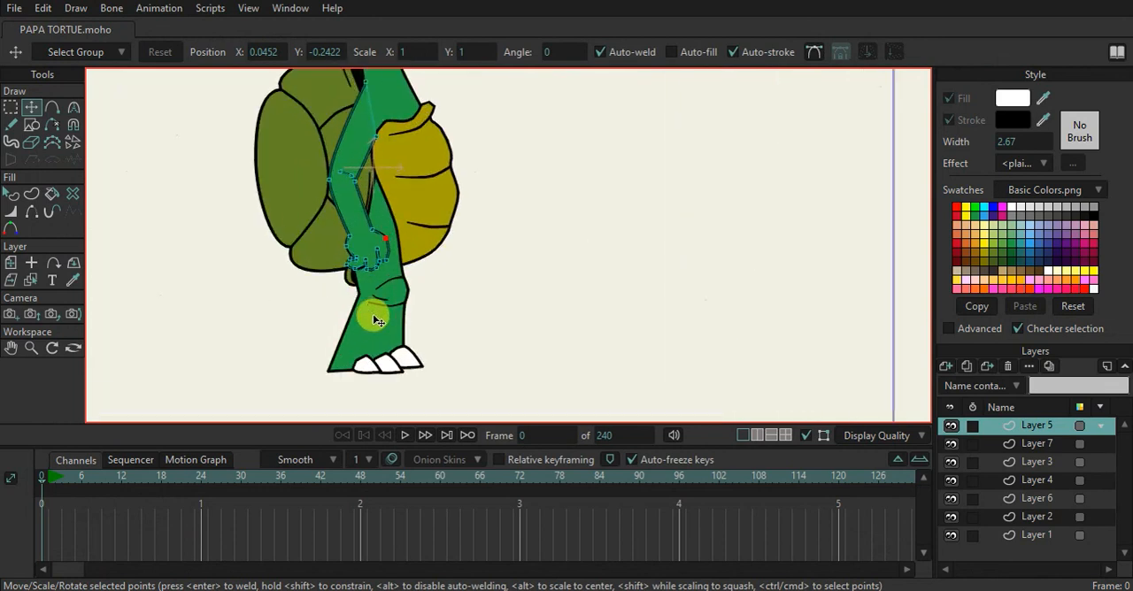
Duplicate the leg layer, Layer 7, and set the original layer's origin at the top of the thigh
click(1037, 444)
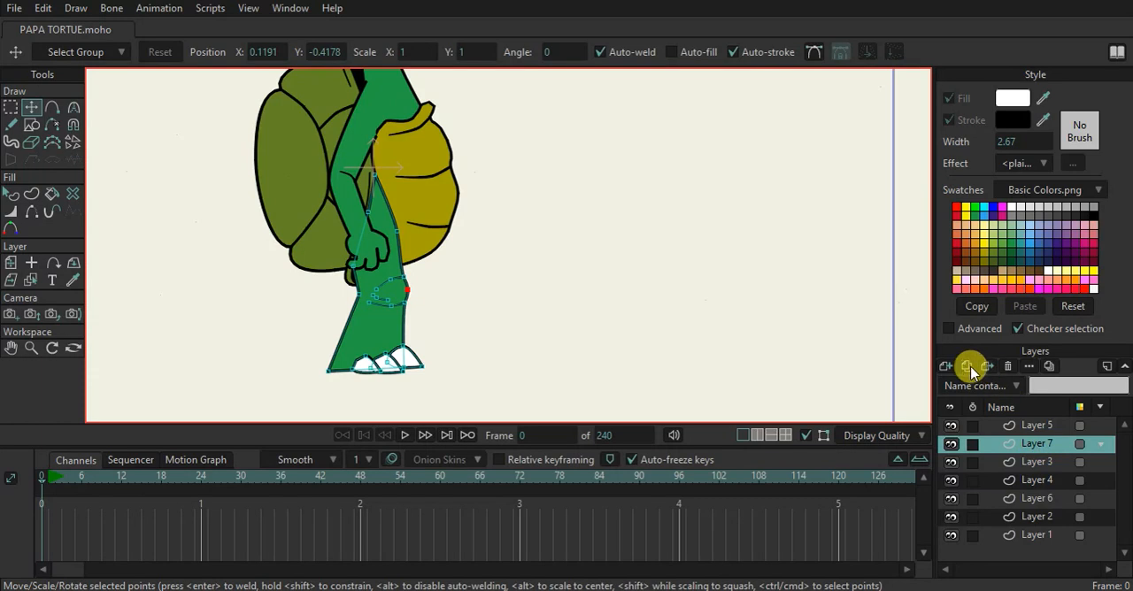
click(973, 369)
click(1017, 459)
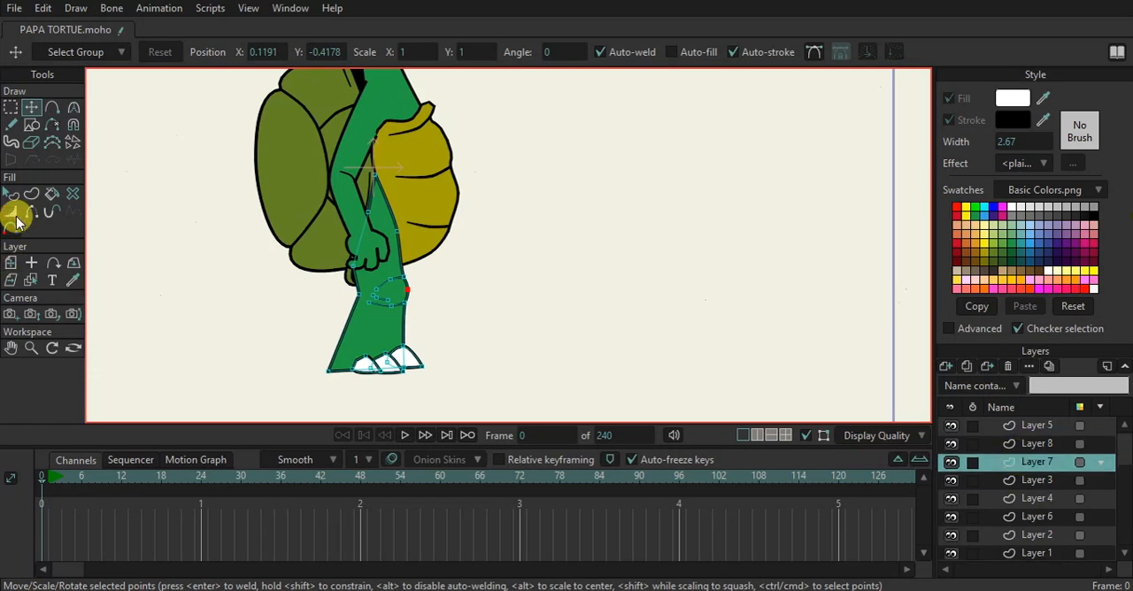
click(12, 263)
click(31, 263)
click(369, 217)
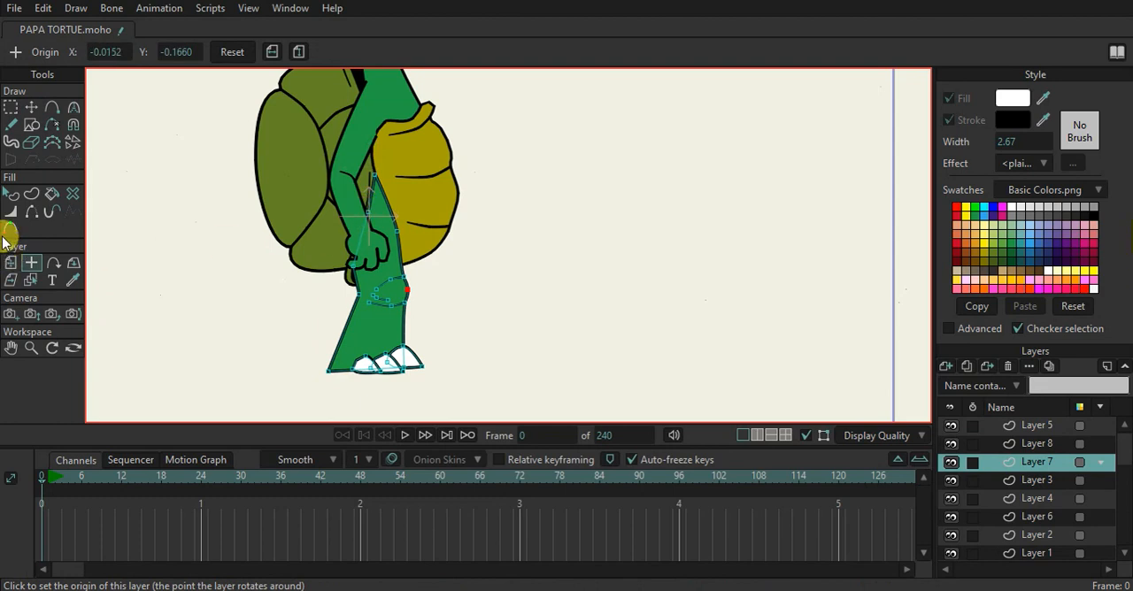
Scale Layer 7 to 0.7765, place it ahead of the near leg at X 0.2495, Y -0.0350, and stack it below Layer 4
click(11, 263)
drag(364, 310, 439, 300)
drag(1047, 463, 1047, 506)
drag(416, 316, 438, 297)
drag(492, 153, 480, 164)
drag(434, 271, 442, 314)
scroll(443, 315, up, 1)
scroll(440, 315, down, 5)
scroll(445, 317, up, 6)
mouse_move(446, 316)
mouse_down()
mouse_move(453, 338)
mouse_move(493, 341)
mouse_move(497, 353)
mouse_move(442, 311)
mouse_up()
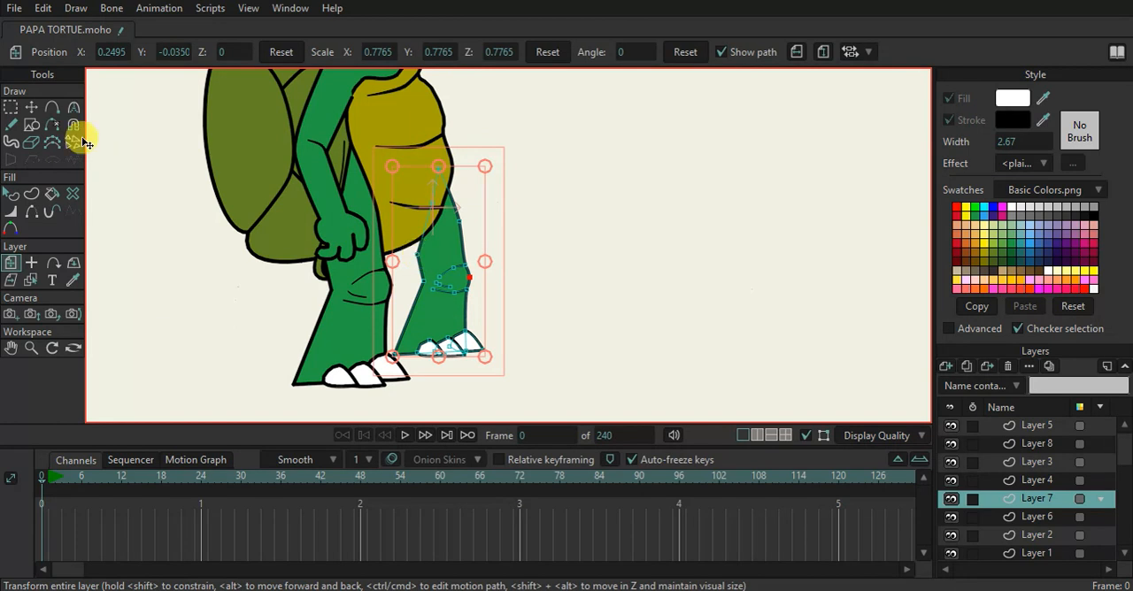
Delete the foremost toe from the far leg on Layer 7
click(31, 106)
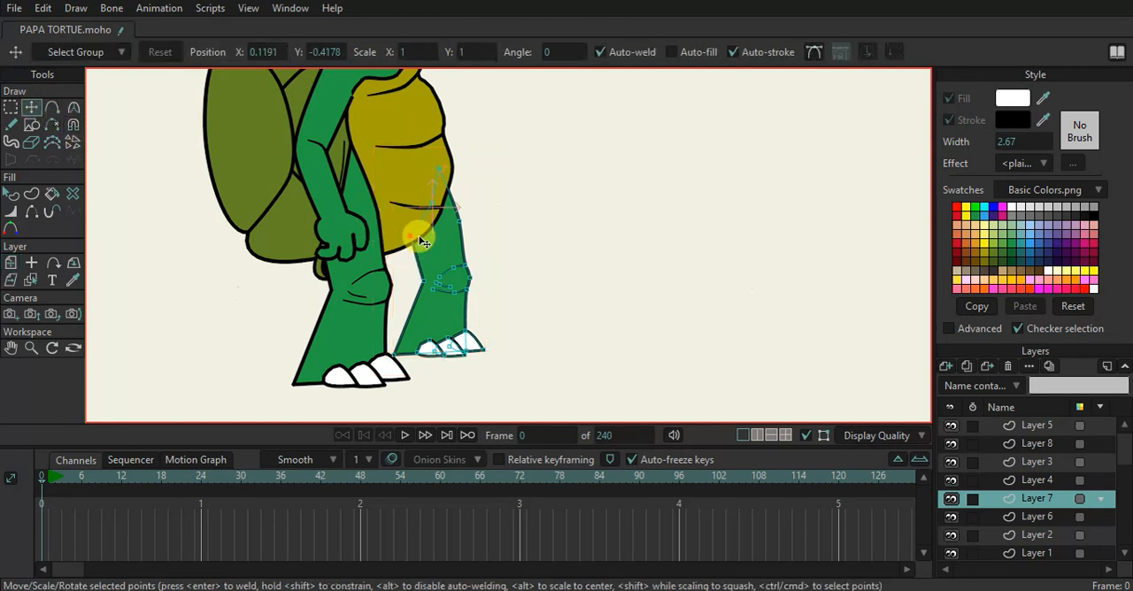
scroll(441, 348, up, 4)
click(517, 343)
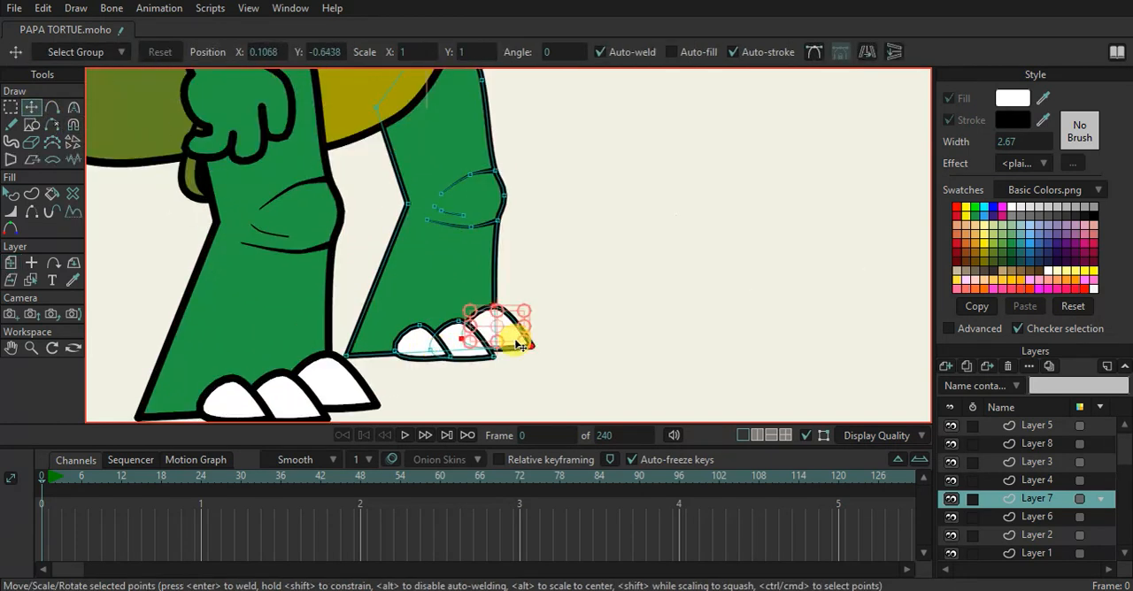
key(Delete)
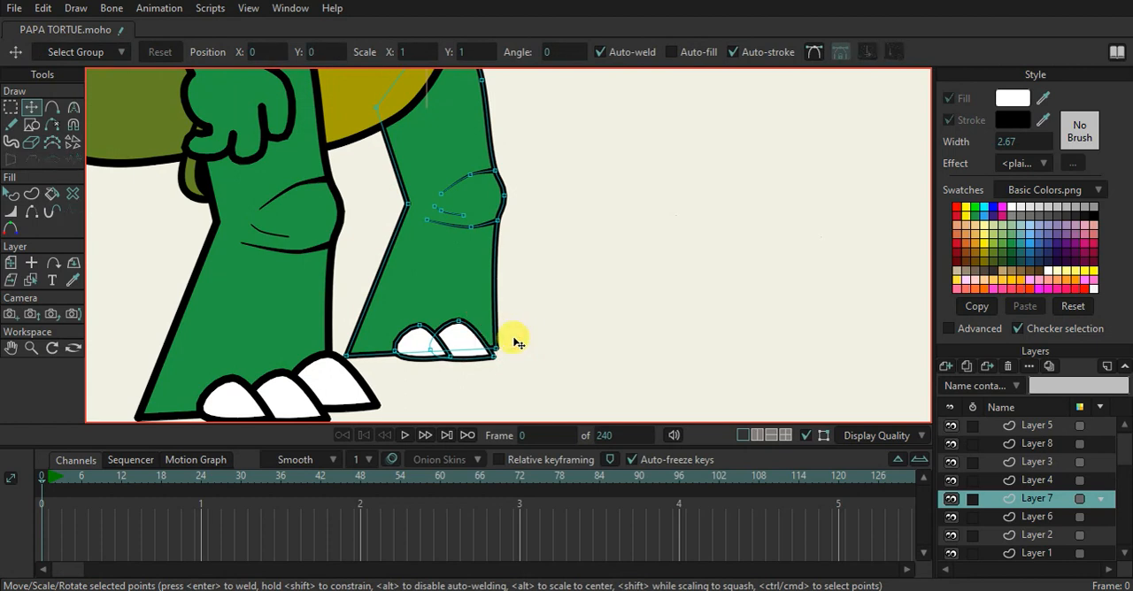
Move the far foot's two remaining toes forward so they overlap at the tip, and raise the front ankle point to meet them
click(466, 343)
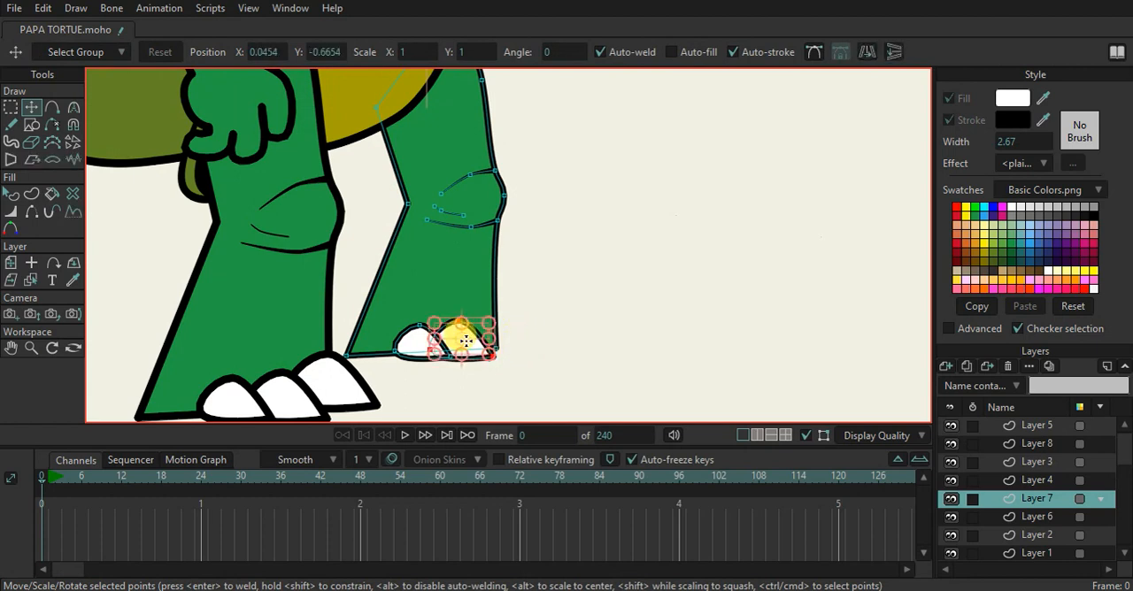
drag(476, 339, 498, 313)
click(514, 322)
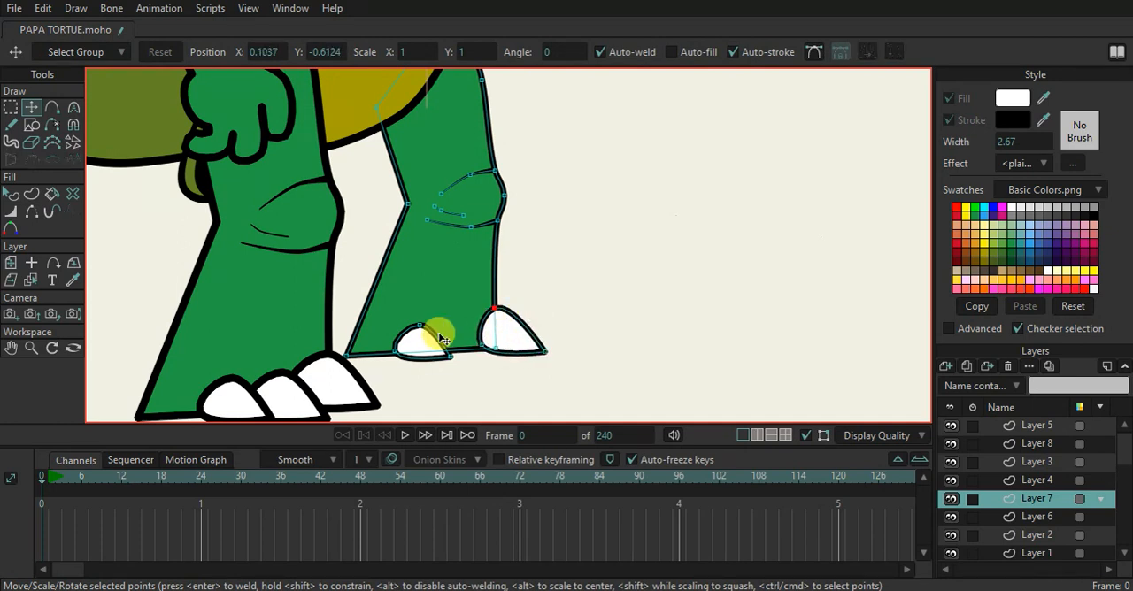
click(432, 342)
drag(437, 337, 437, 358)
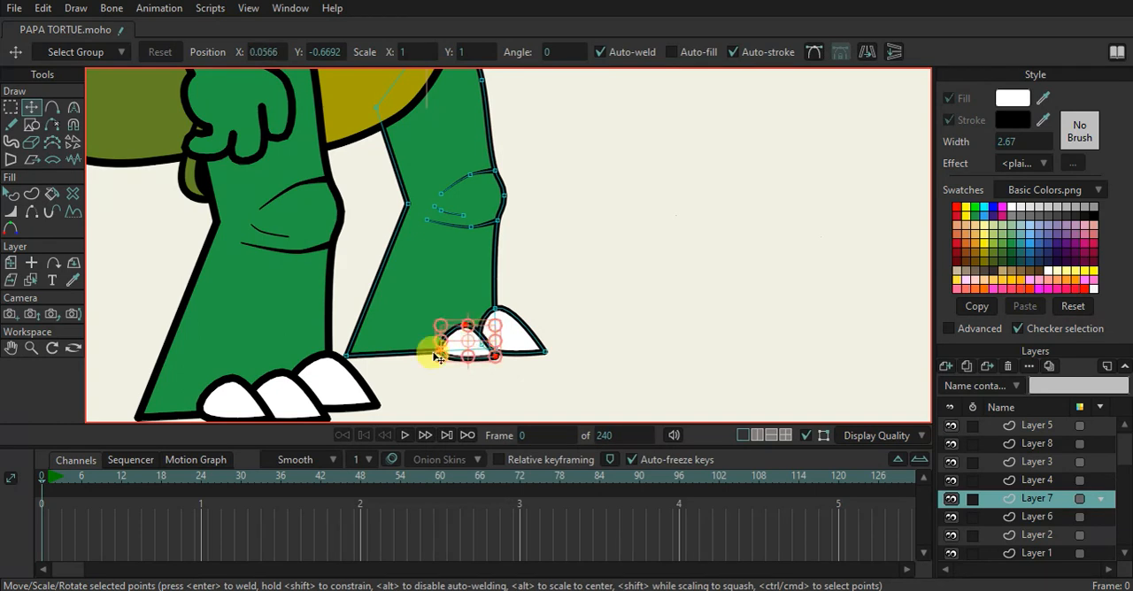
Raise the far foot's heel point and add a sole point, pulled down and smoothed into a curve
click(353, 349)
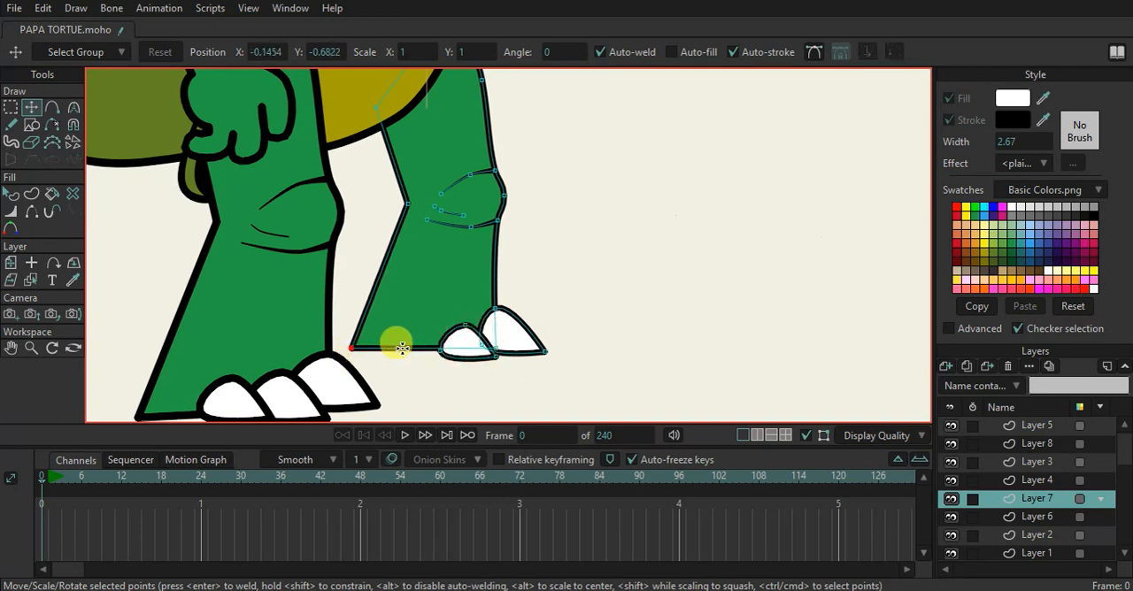
key(a)
drag(397, 349, 400, 360)
key(c)
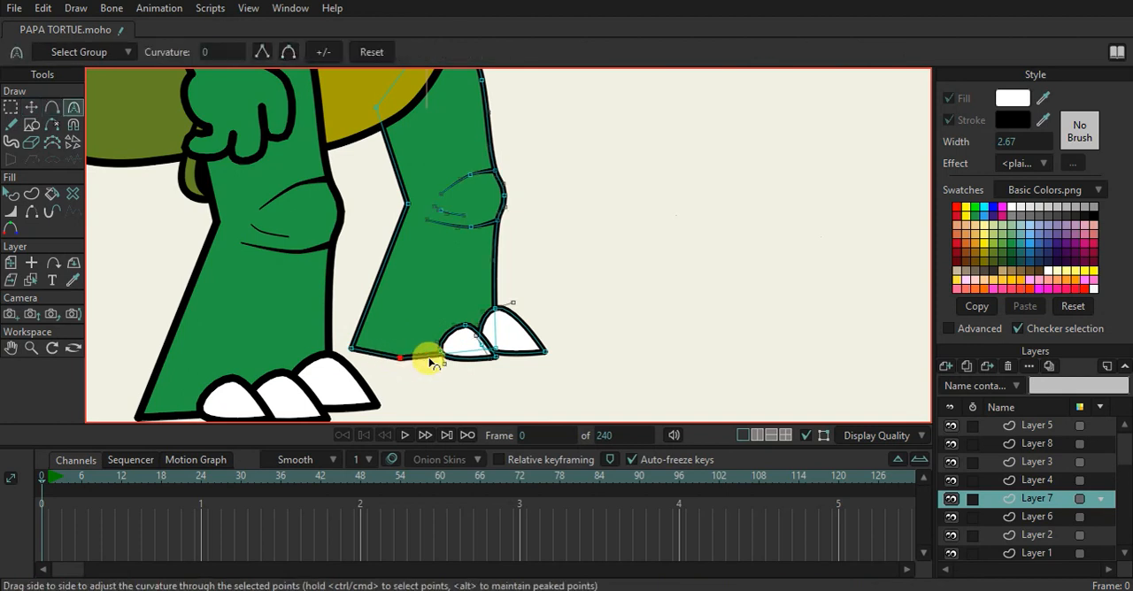
drag(302, 374, 332, 282)
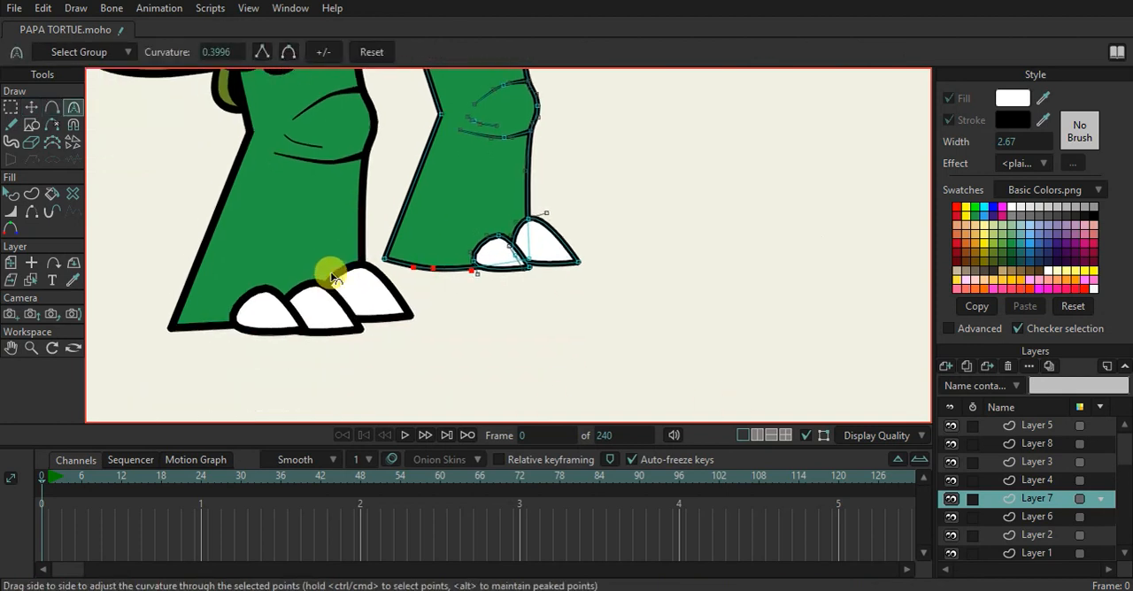
Select the near leg on Layer 8, add a point on its sole, pull it down and smooth the curve
alt+right_click(280, 238)
key(a)
drag(251, 326, 261, 338)
key(c)
drag(374, 356, 547, 351)
Select Layer 7 and move the far leg down and back toward the near leg, to X 0.2077, Y -0.0879
scroll(543, 257, down, 6)
scroll(500, 358, up, 3)
click(11, 264)
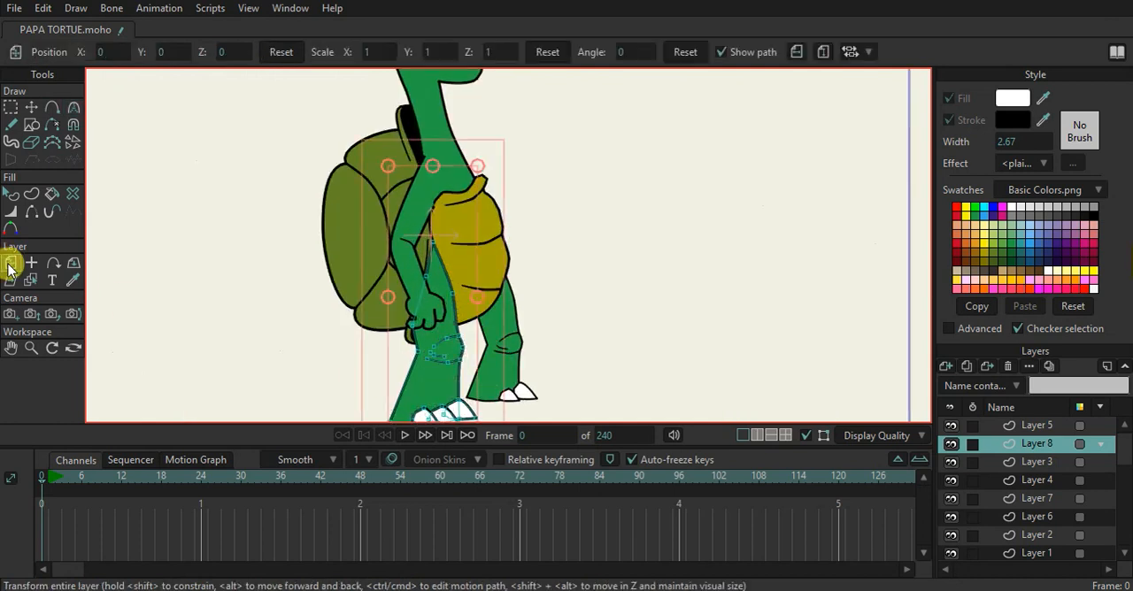
scroll(538, 351, down, 1)
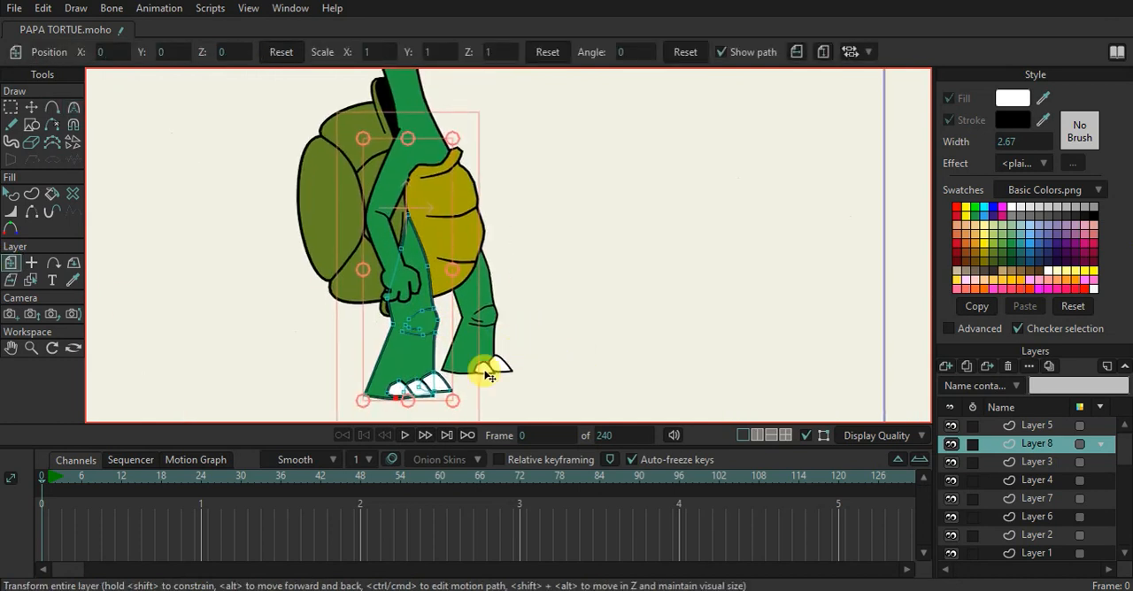
scroll(489, 375, down, 2)
click(1043, 462)
click(1047, 483)
click(1046, 500)
scroll(506, 379, up, 3)
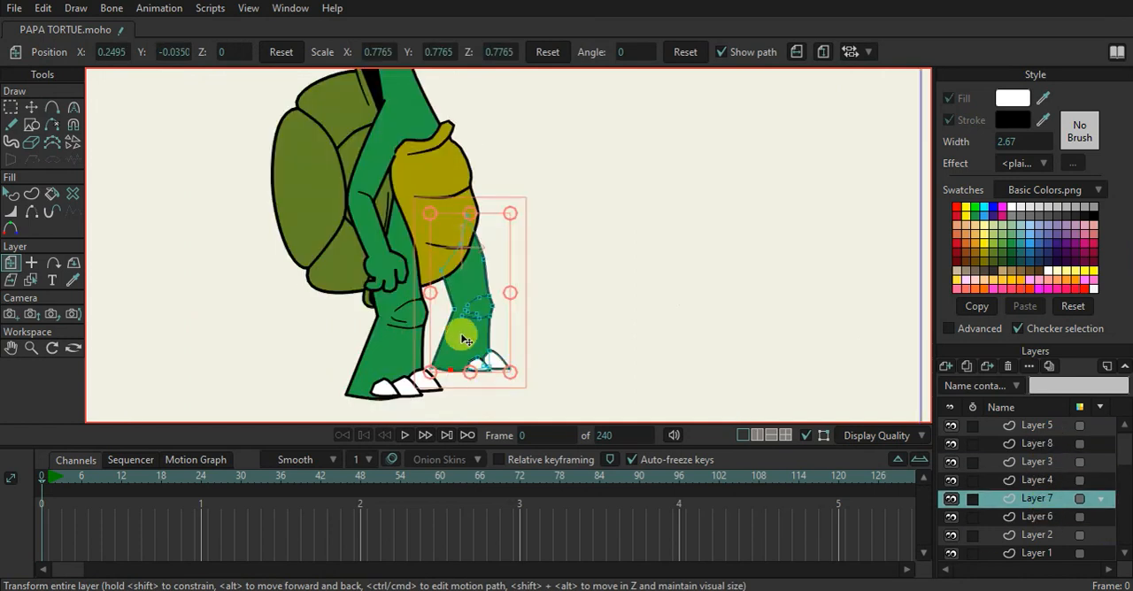
drag(474, 346, 455, 352)
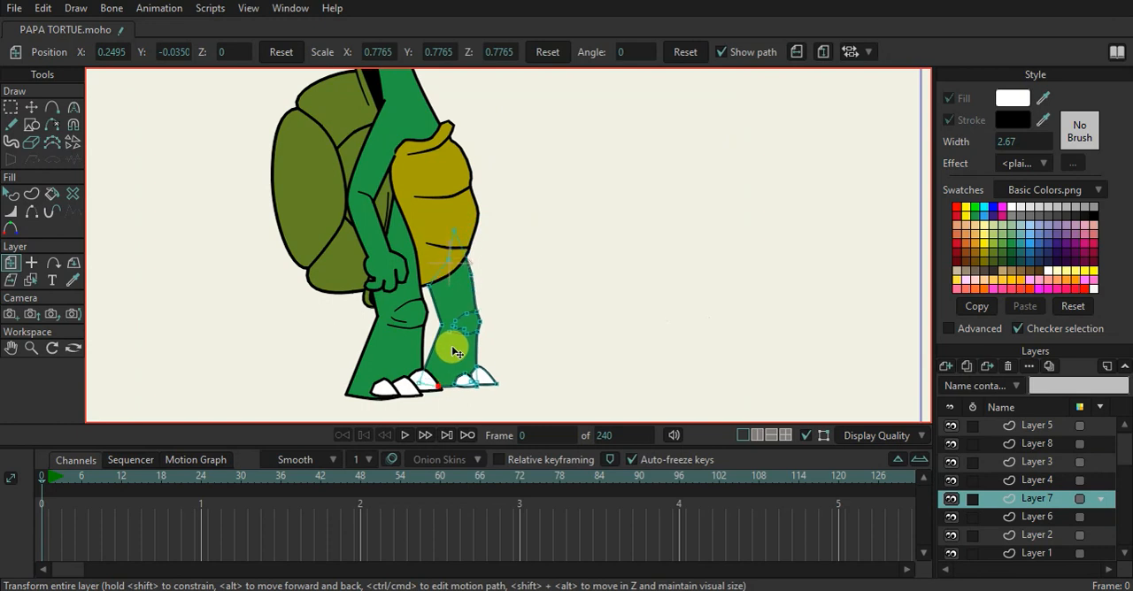
Examine the full turtle with both legs, switching the display quality option off and on again
scroll(519, 304, down, 3)
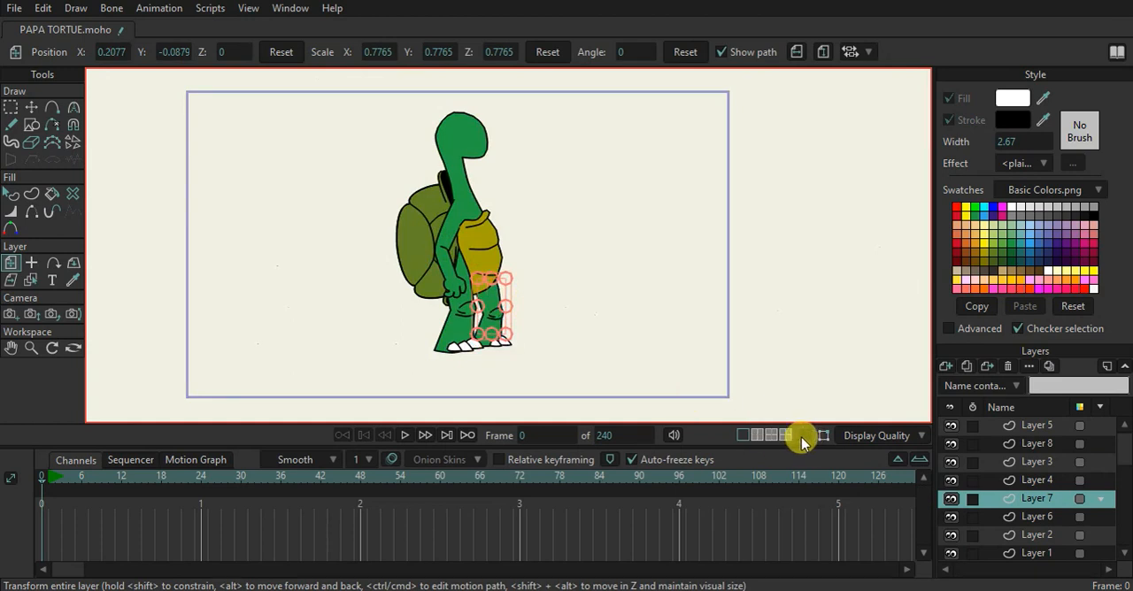
scroll(487, 319, up, 5)
scroll(489, 320, down, 4)
drag(490, 320, 471, 352)
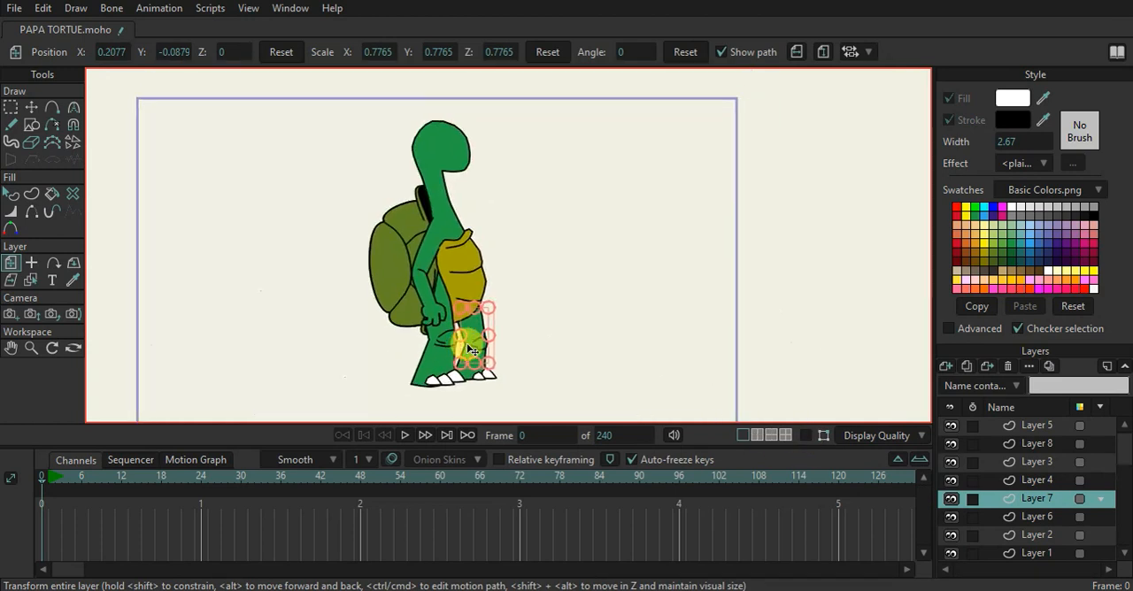
scroll(455, 334, up, 3)
scroll(455, 334, down, 4)
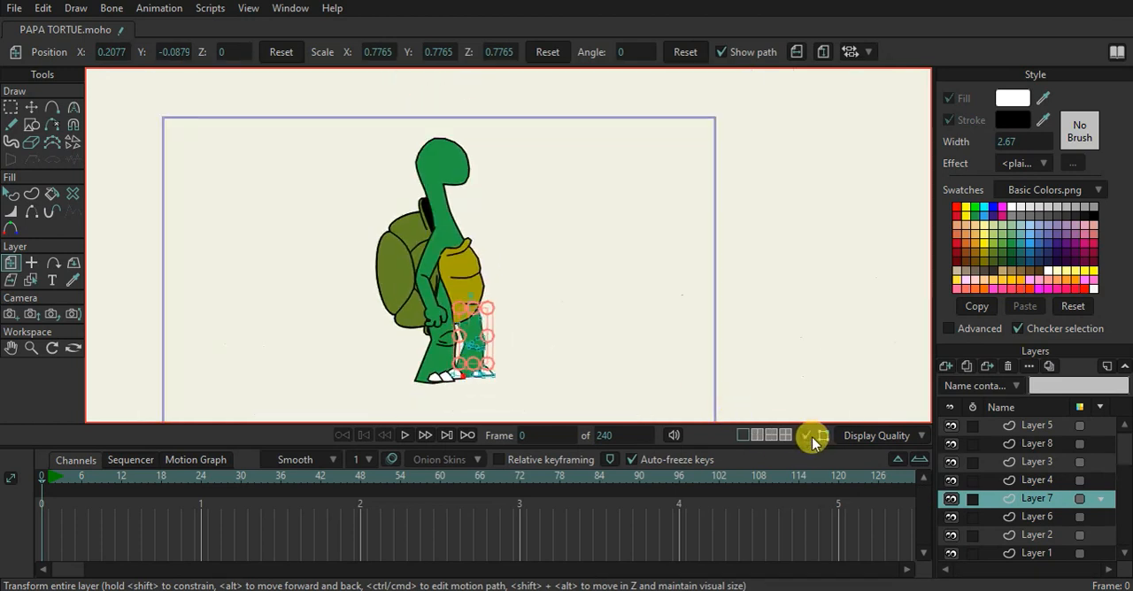
scroll(452, 266, down, 2)
scroll(454, 301, up, 5)
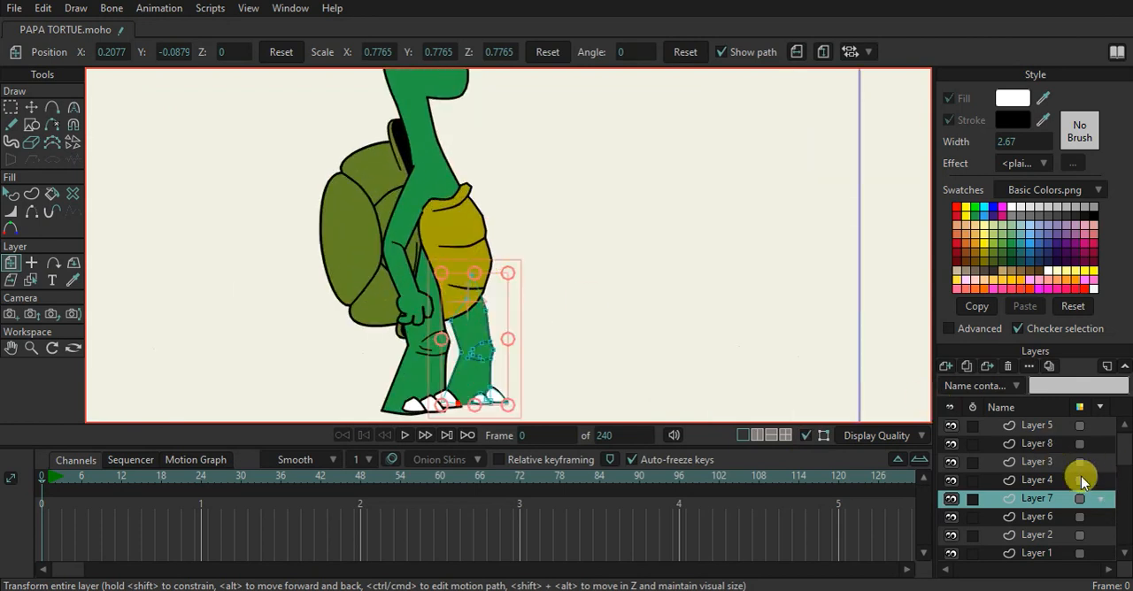
Duplicate the arm layer, Layer 5, and move the copy forward over the belly to X 0.2447
click(1032, 463)
click(1033, 444)
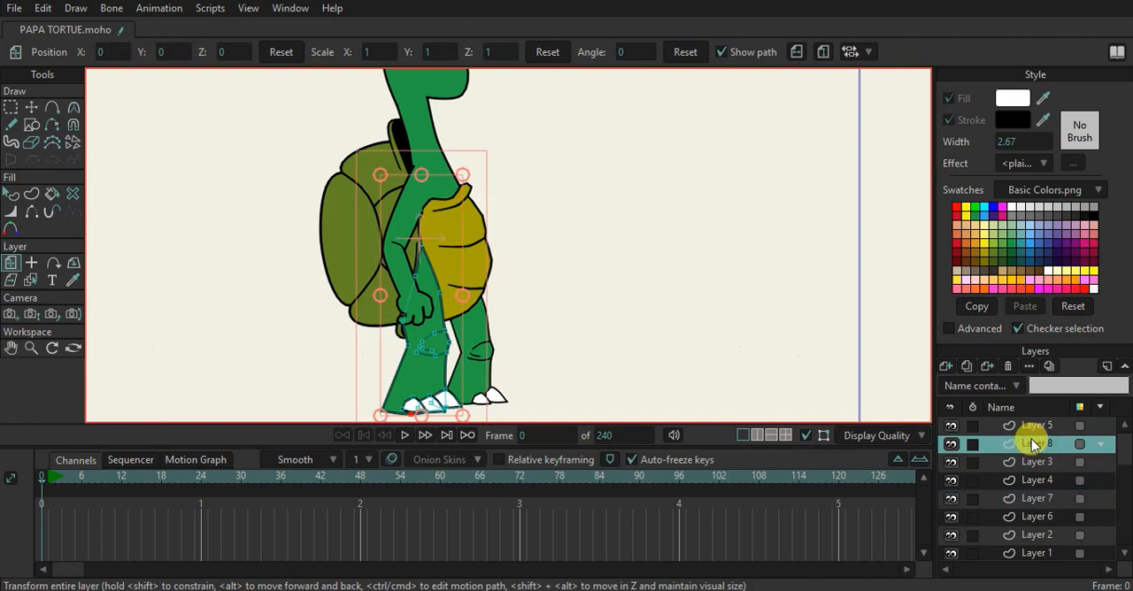
click(1030, 429)
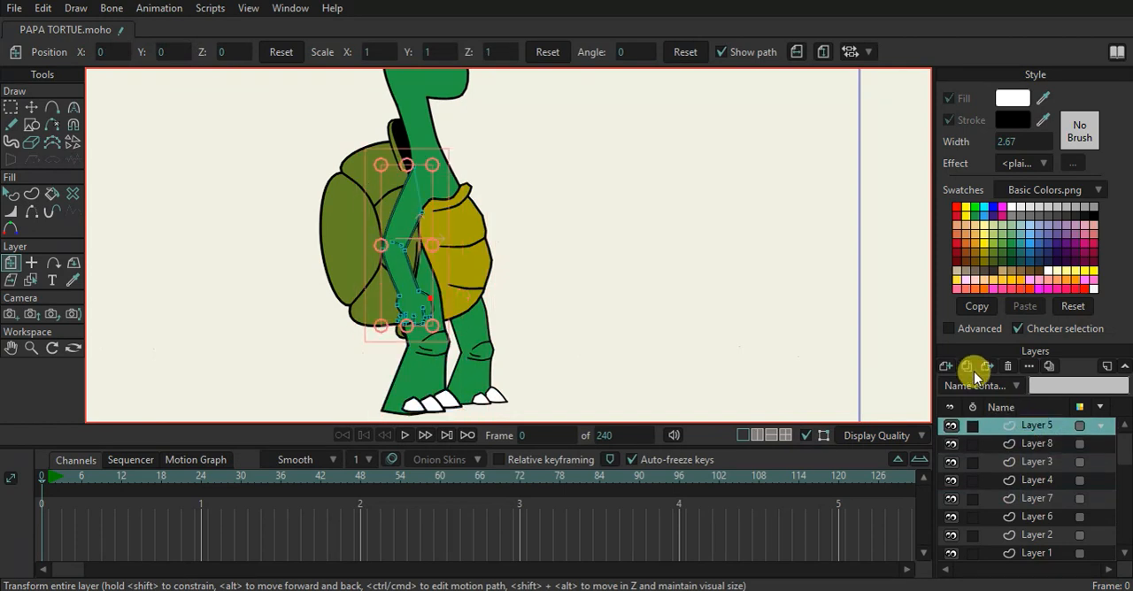
click(1012, 432)
drag(397, 282, 461, 284)
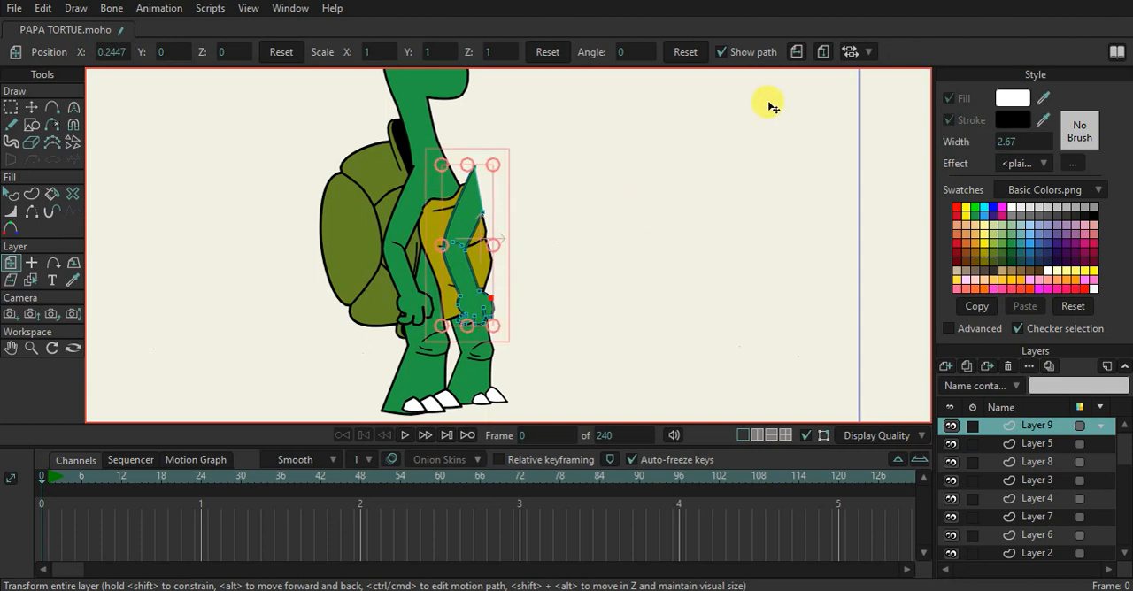
Flip the arm copy horizontally, rotate it about 23.4° onto the front shoulder, and stack its layer directly below Layer 7
click(796, 52)
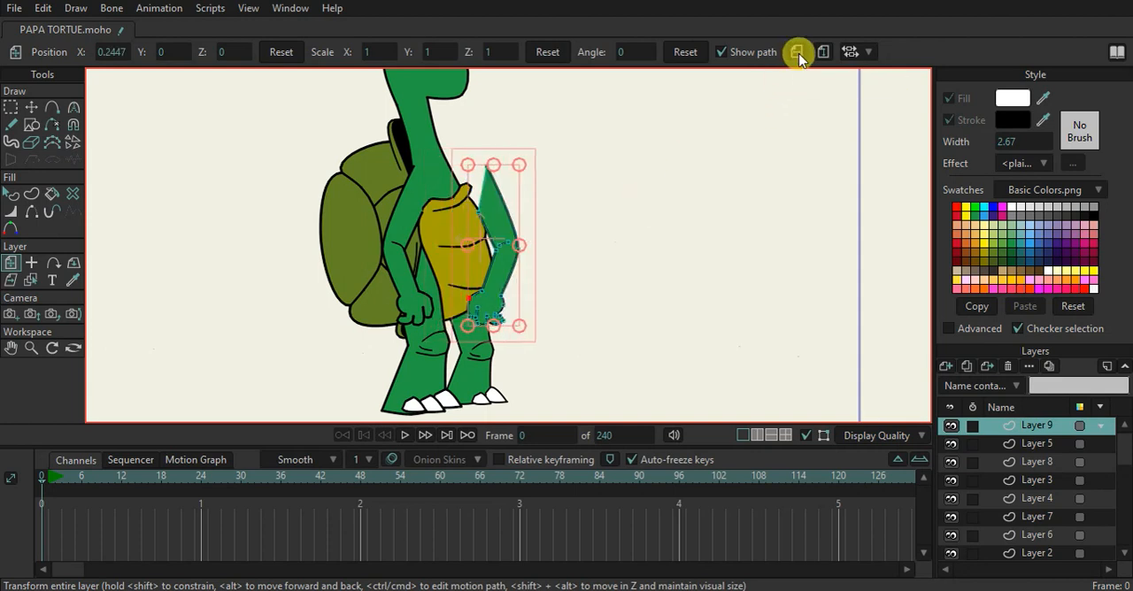
drag(522, 275, 497, 254)
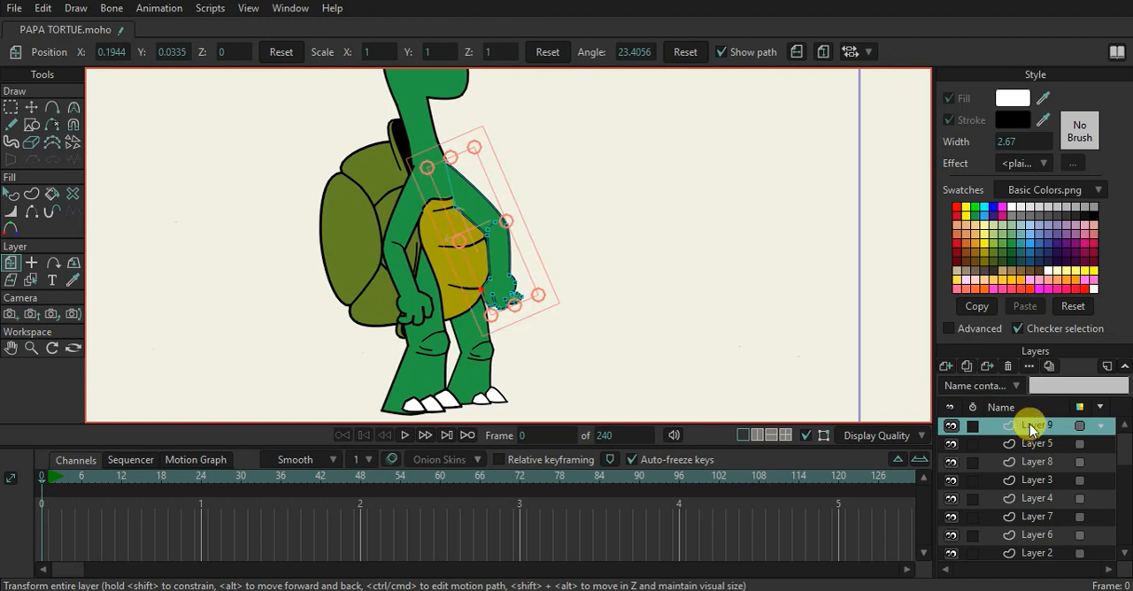
drag(1030, 506, 1033, 524)
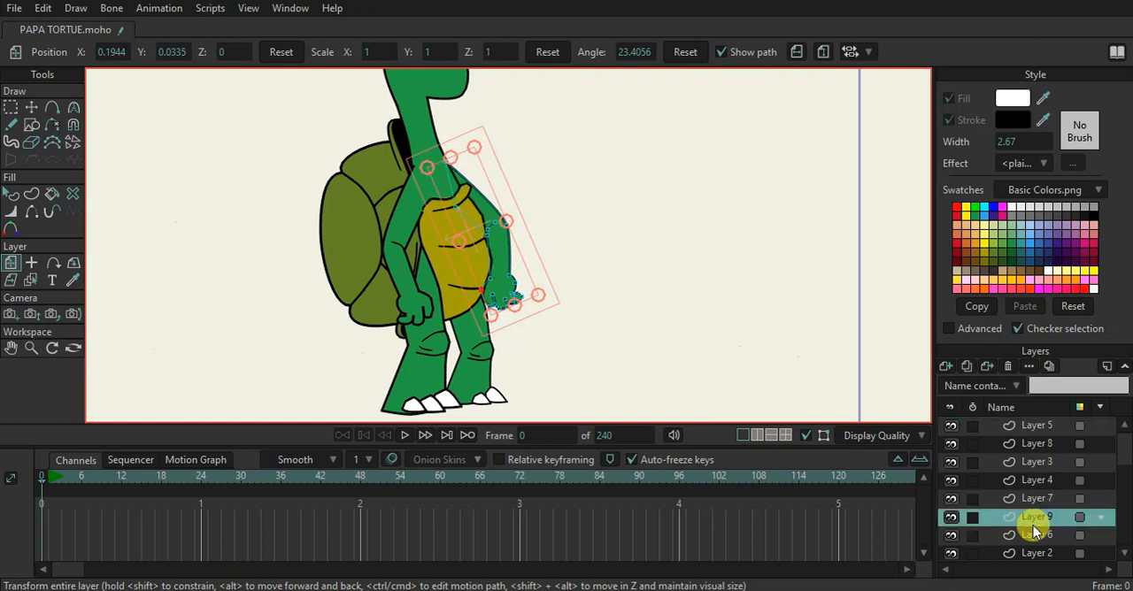
Turn off the display quality option and nudge the far arm back toward the body, to X 0.1717 and angle 22.2195
scroll(572, 230, down, 2)
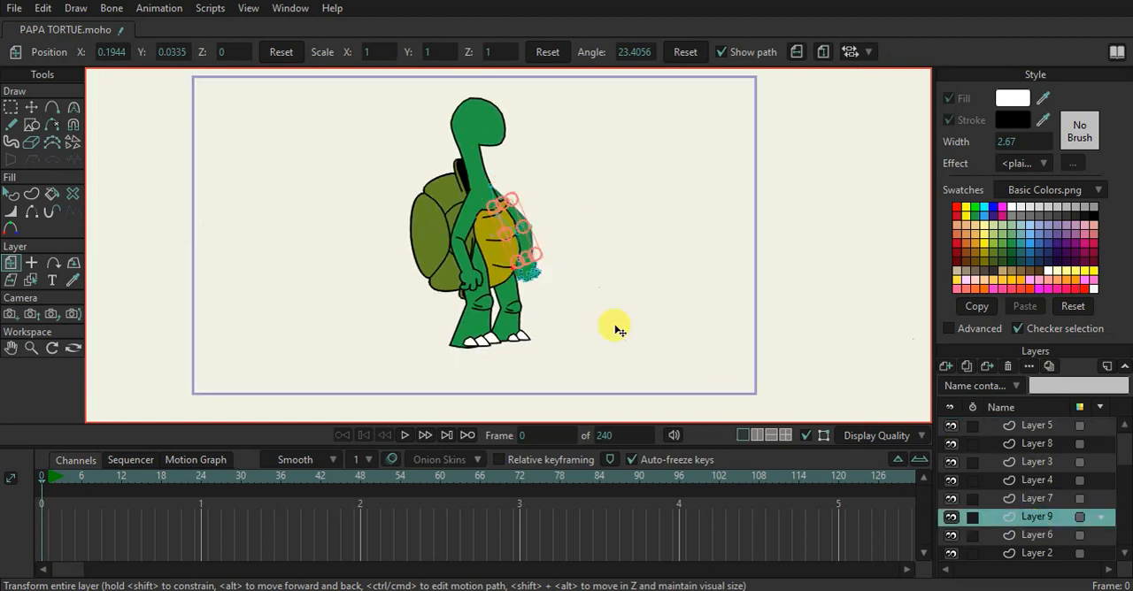
click(806, 436)
scroll(526, 248, up, 2)
drag(541, 230, 530, 257)
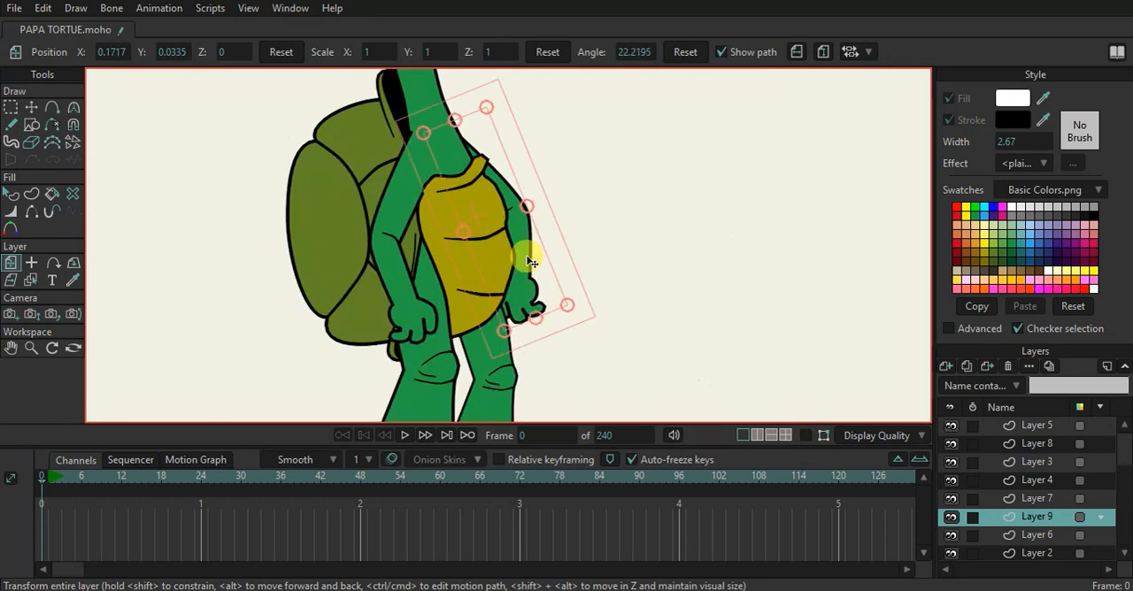
scroll(531, 257, down, 3)
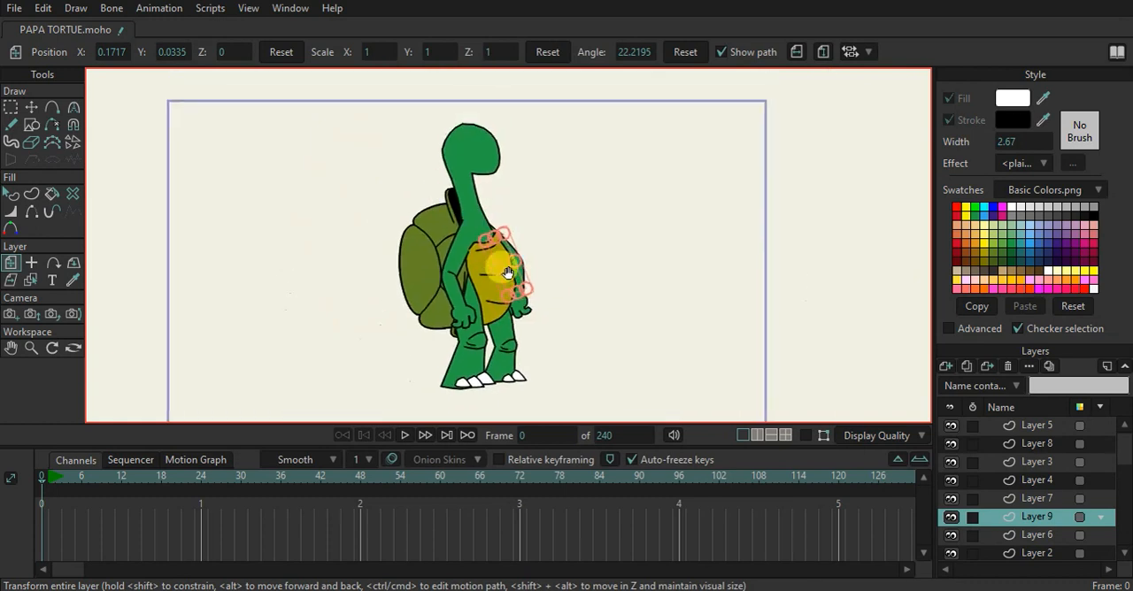
scroll(507, 272, down, 1)
scroll(469, 305, up, 3)
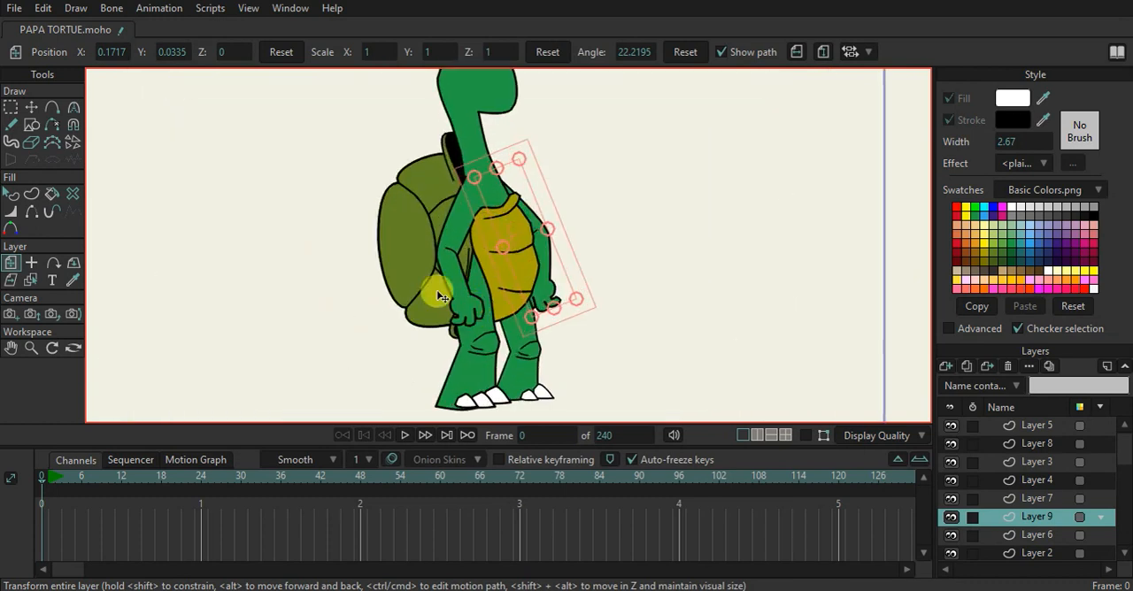
scroll(398, 332, up, 2)
Select Layer 1, the shell, and refine its lower and upper outline by adjusting the points' Curvature handles
click(431, 320)
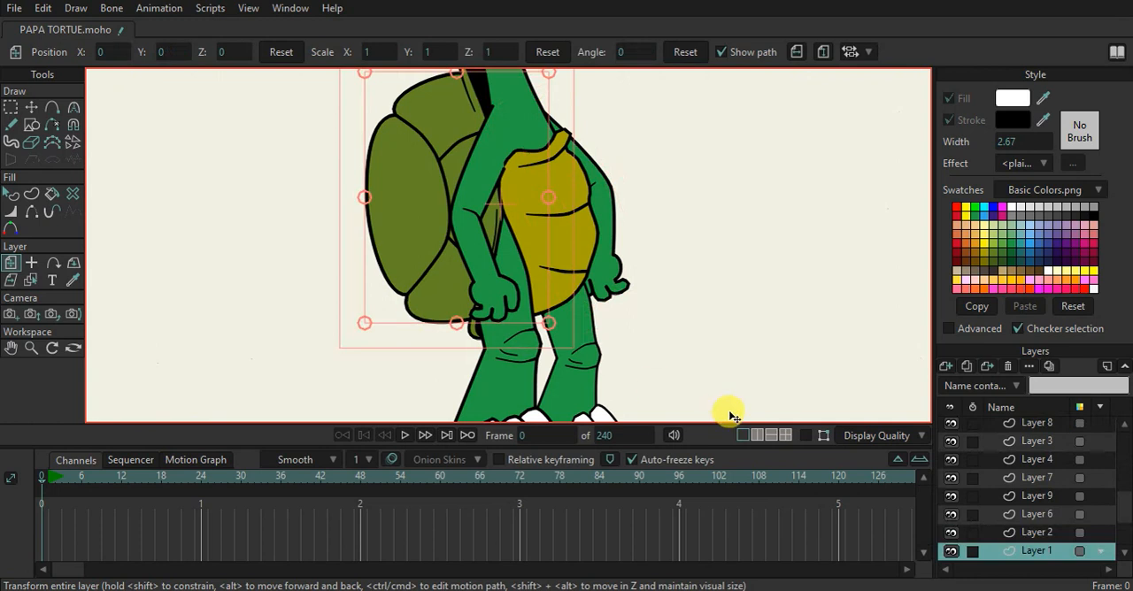
scroll(453, 336, up, 2)
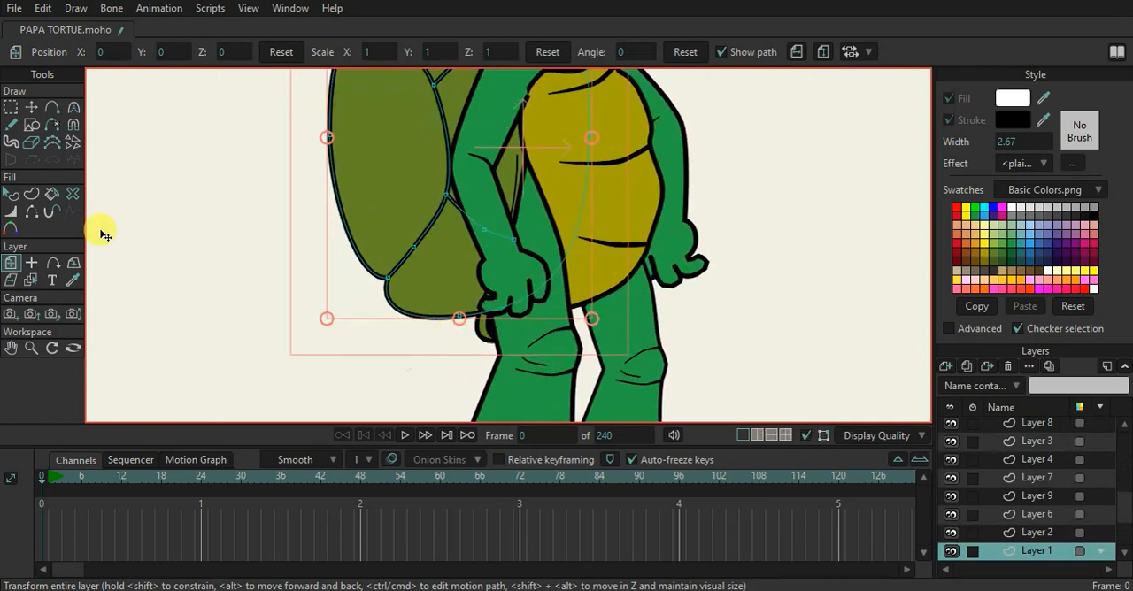
click(73, 106)
drag(376, 337, 411, 343)
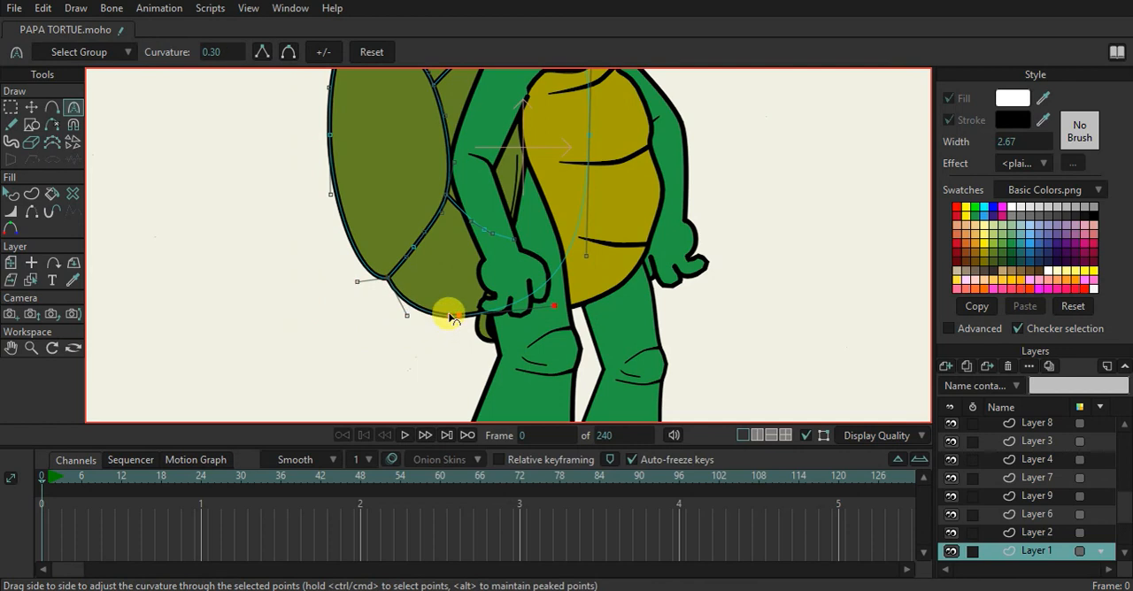
scroll(455, 265, down, 2)
scroll(442, 124, up, 2)
scroll(478, 122, up, 2)
drag(389, 165, 396, 166)
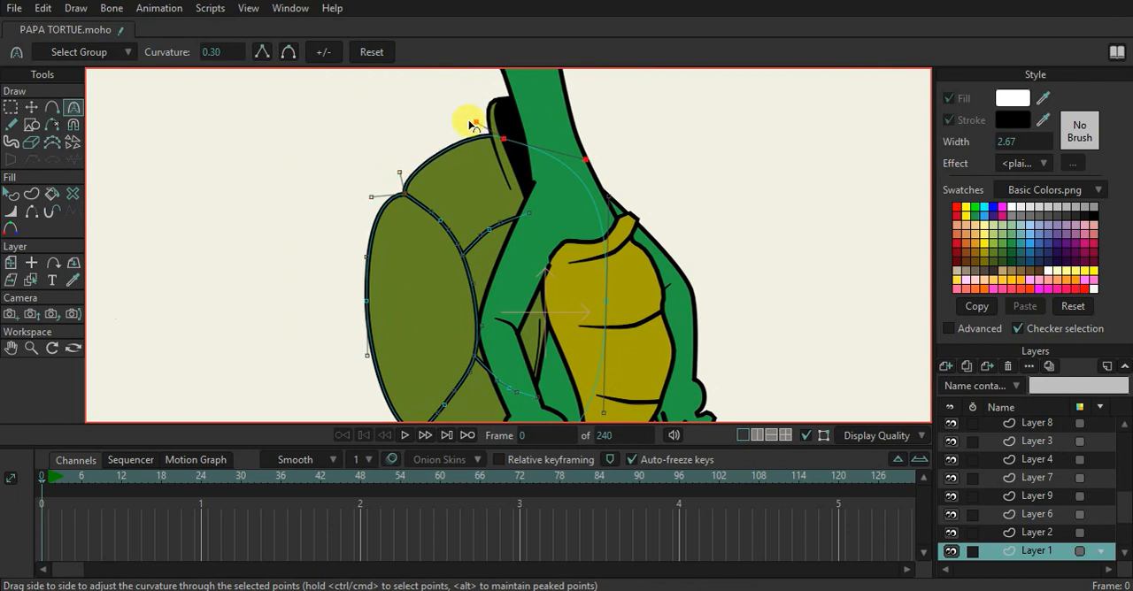
click(377, 195)
scroll(481, 215, down, 2)
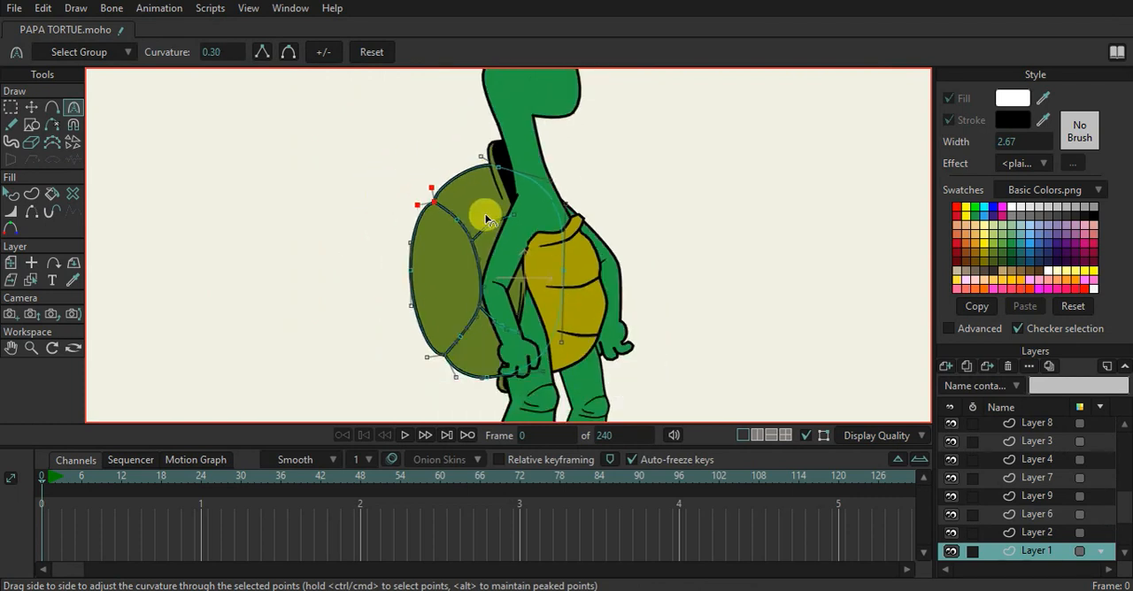
Render frame 0 to examine the whole turtle, then close the render preview
scroll(487, 223, down, 2)
scroll(482, 239, up, 2)
scroll(480, 324, down, 3)
scroll(487, 334, up, 2)
scroll(463, 256, up, 5)
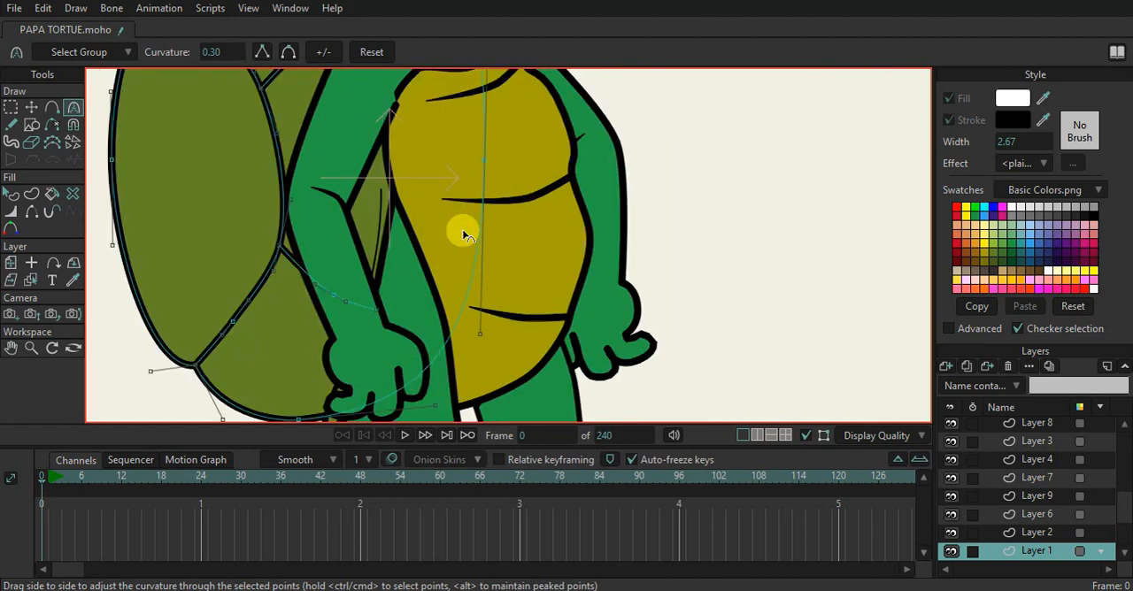
key(ctrl+r)
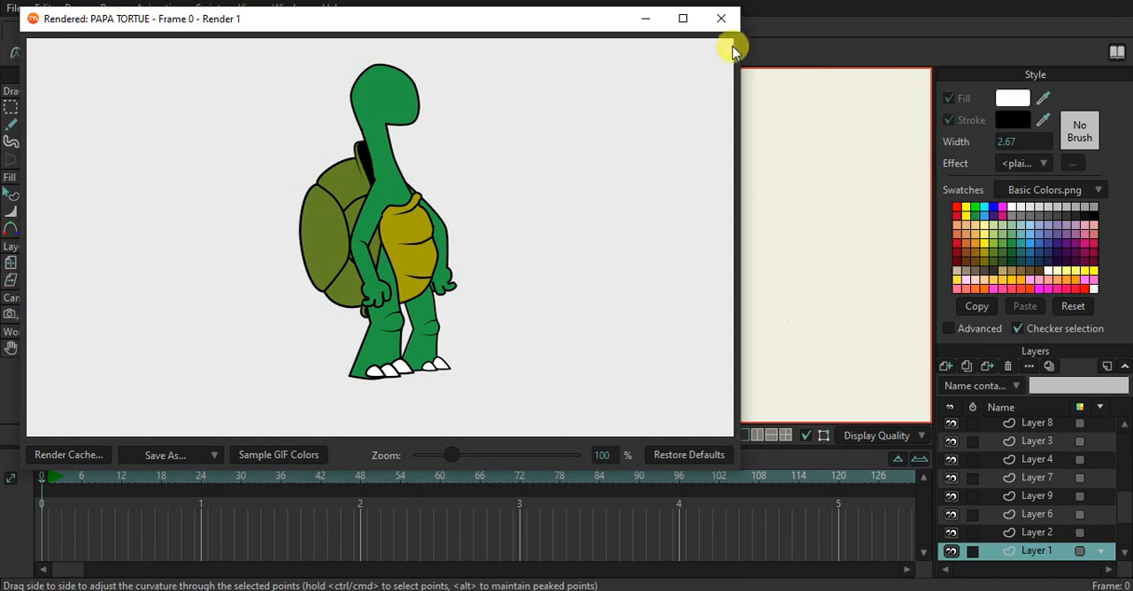
click(719, 21)
Select the belly layer, Layer 3, and reshape its upper edge and shoulder strap tip by moving individual points
scroll(498, 182, down, 3)
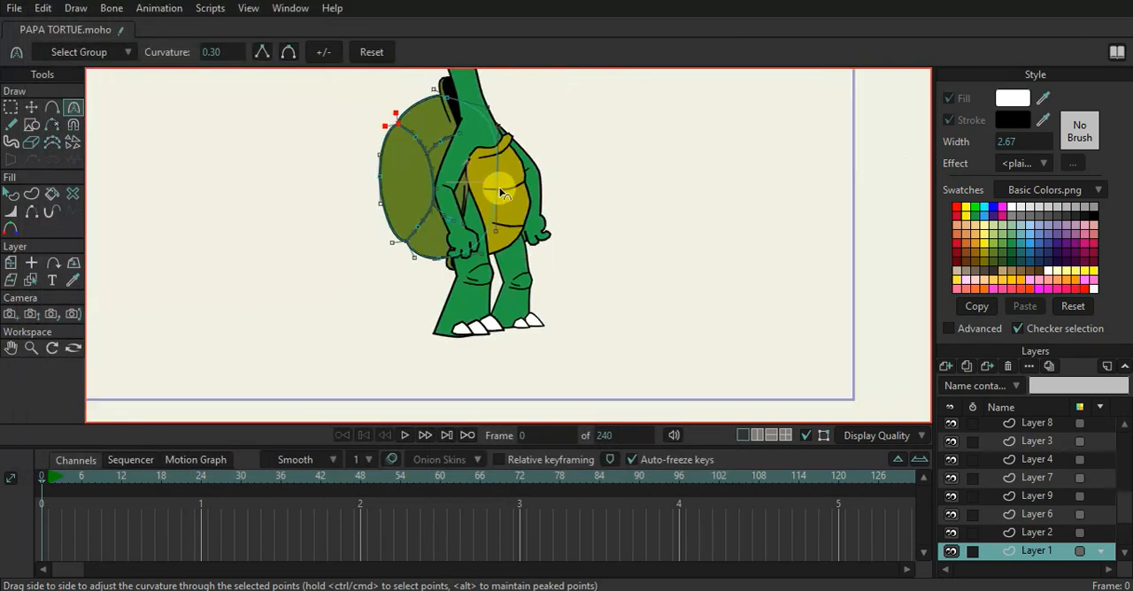
drag(416, 200, 425, 338)
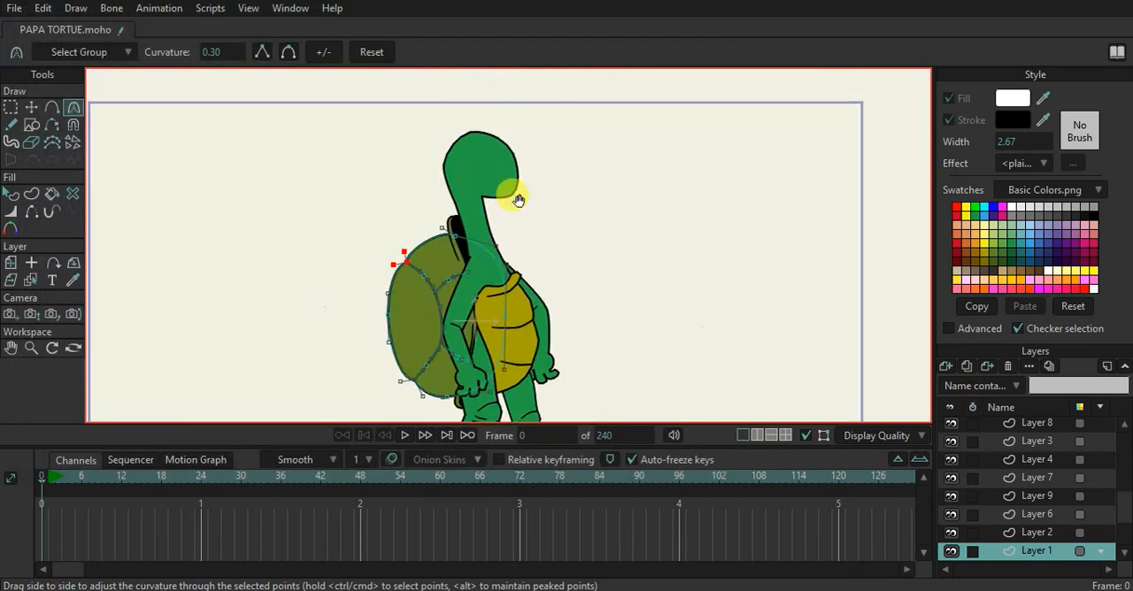
drag(519, 200, 515, 245)
scroll(505, 353, up, 1)
scroll(507, 362, up, 3)
scroll(469, 350, up, 1)
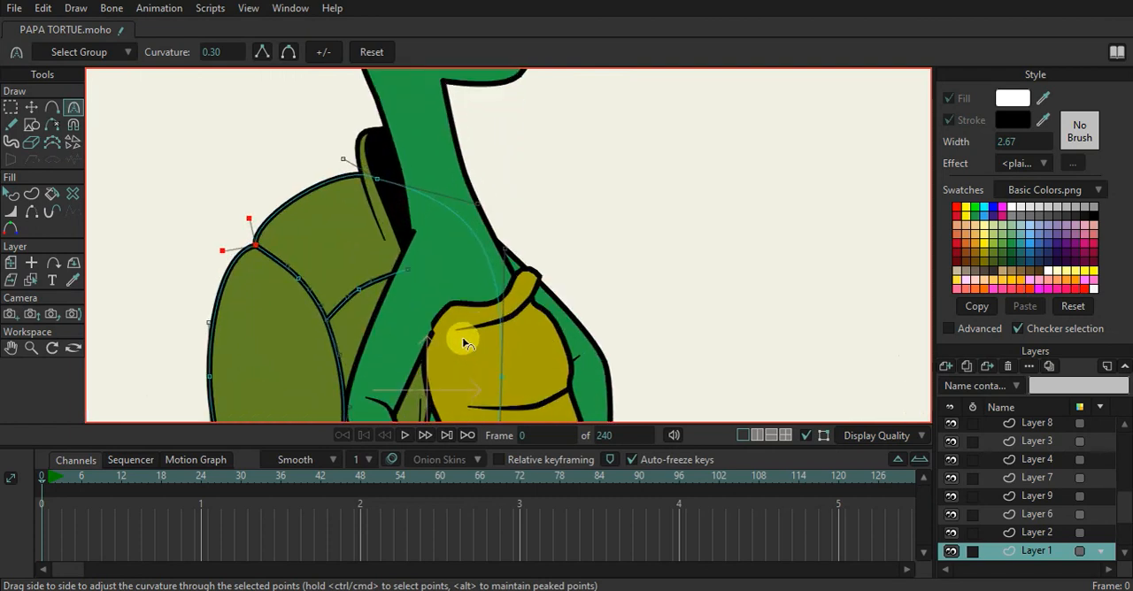
ctrl+alt+click(474, 324)
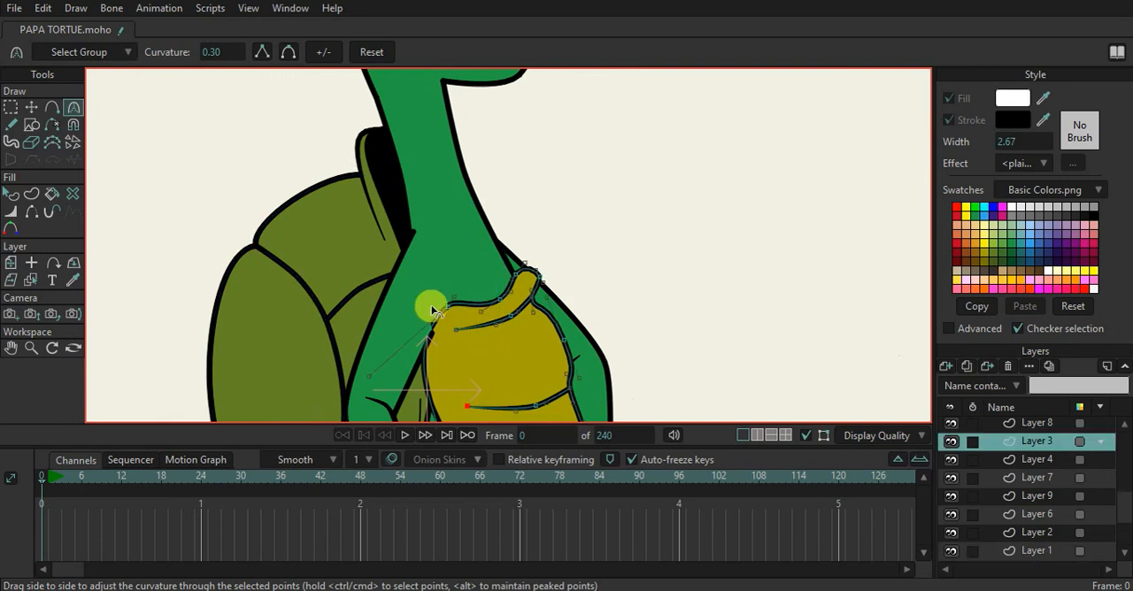
click(29, 109)
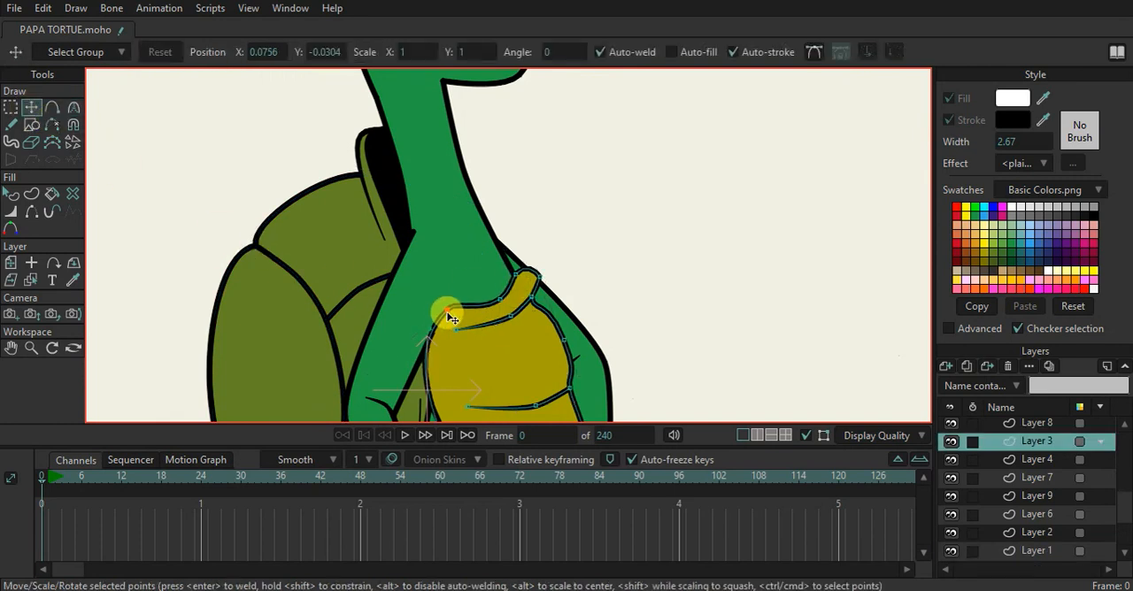
drag(442, 326, 517, 278)
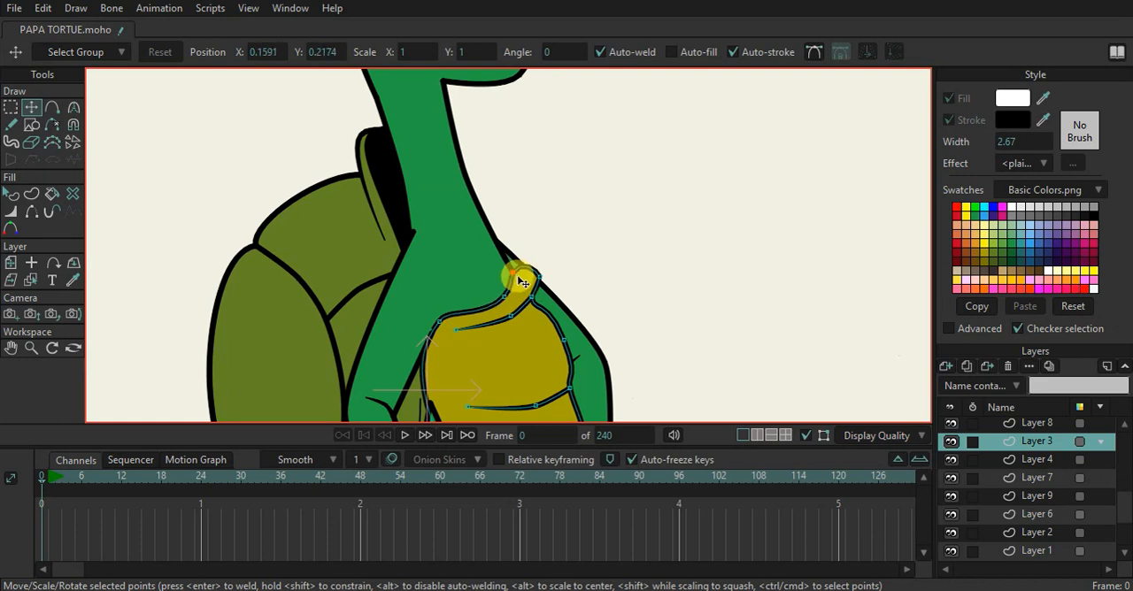
scroll(523, 281, up, 5)
mouse_move(527, 237)
mouse_down()
mouse_move(567, 241)
mouse_move(543, 232)
mouse_up()
Add a point at the top of the belly's strap tip and hide the edge between it and the neck-side point
key(a)
click(537, 224)
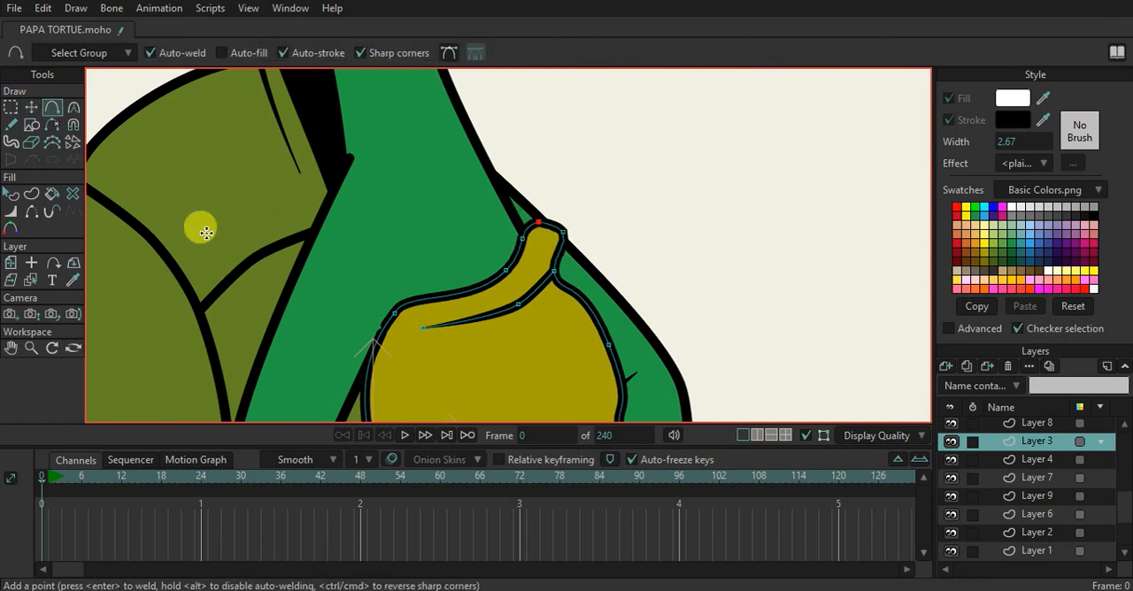
click(34, 212)
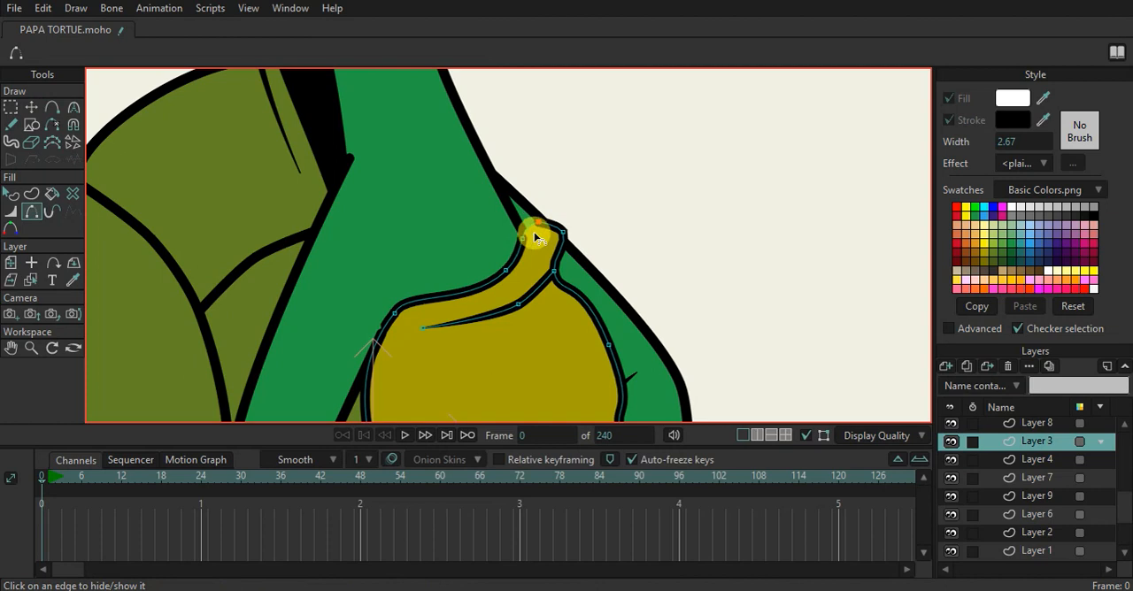
scroll(460, 210, up, 2)
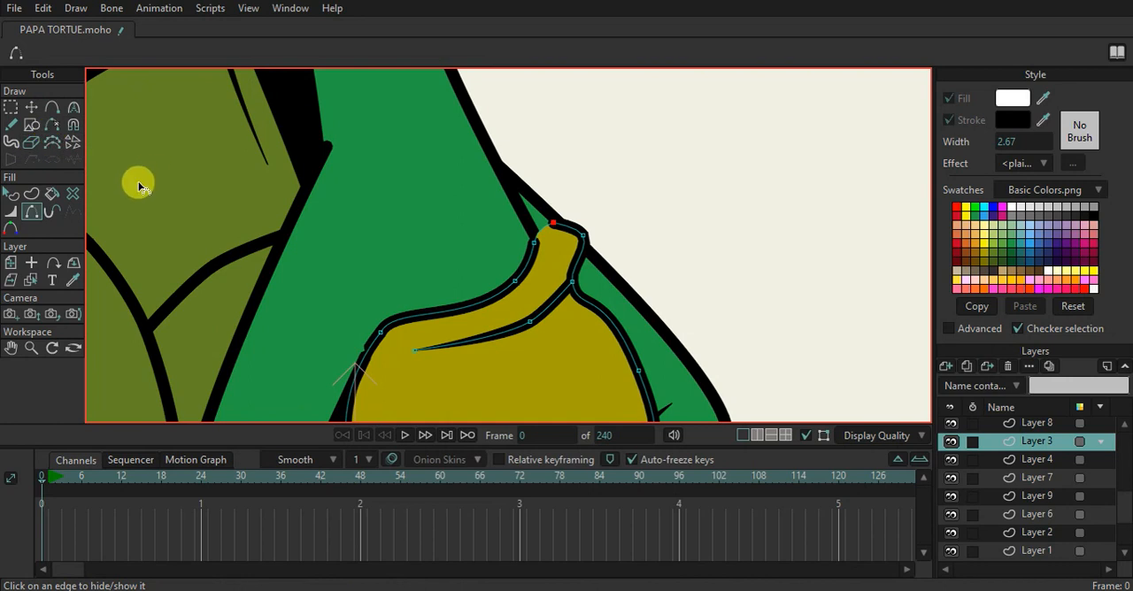
Draw a small oval outline over the belly strap's open tip, with Auto-fill off and Auto-stroke on
scroll(593, 323, up, 2)
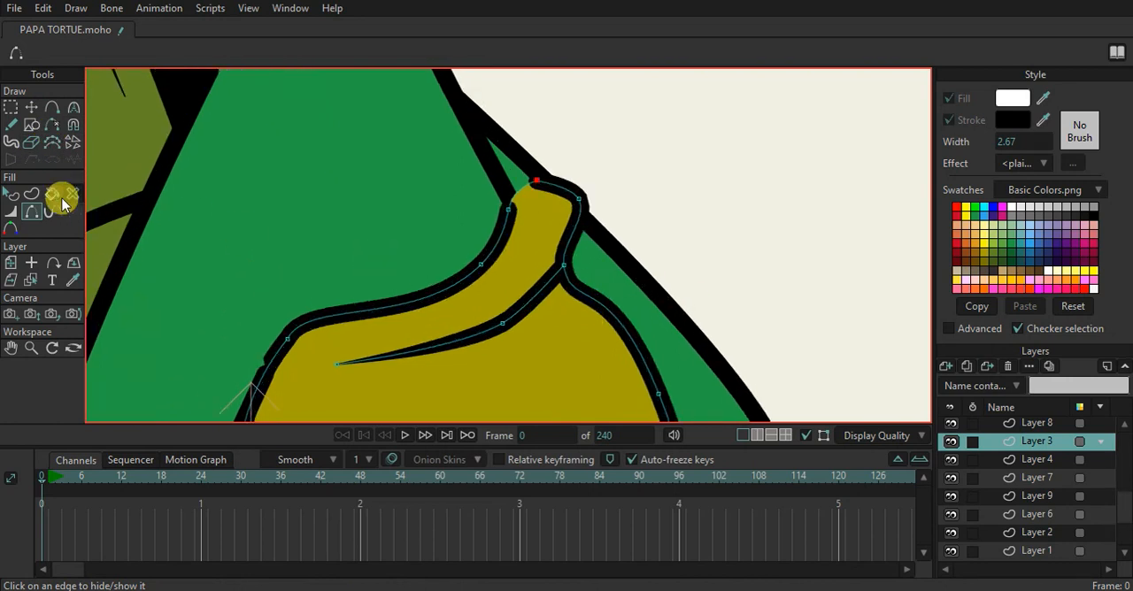
click(31, 124)
click(198, 52)
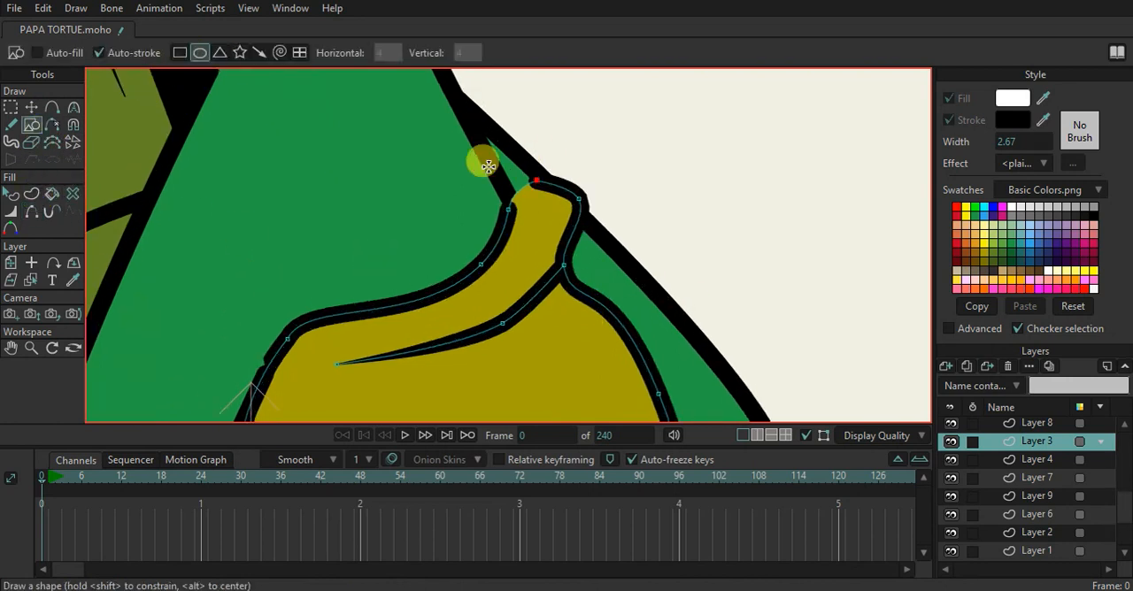
drag(540, 206, 490, 168)
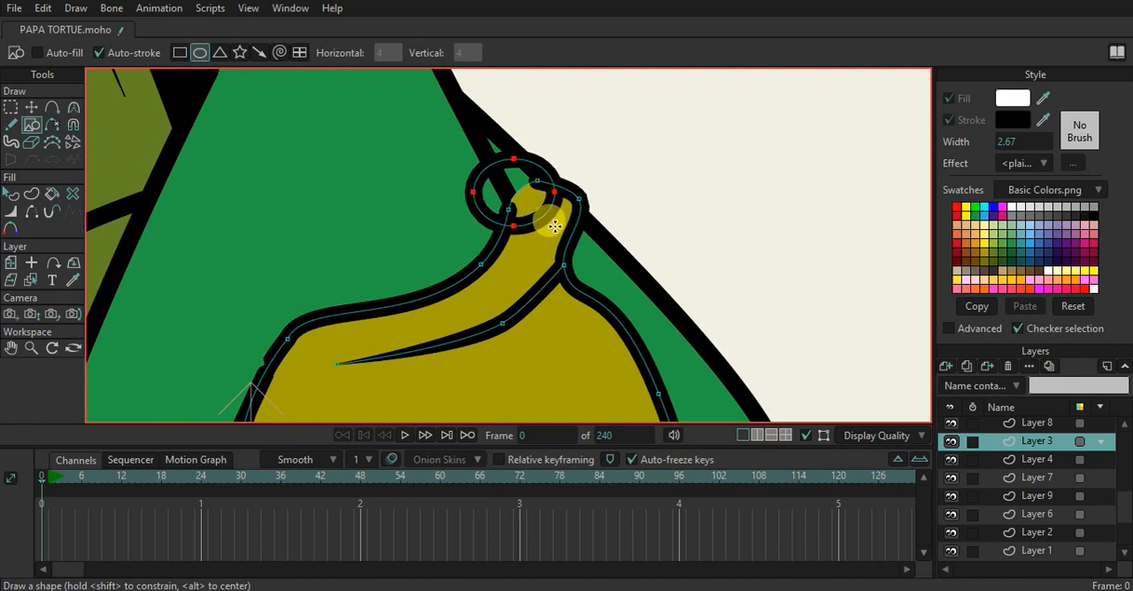
Move the oval's points to join the strap tip and hide the oval's edges that cross the strap
click(31, 107)
drag(515, 233, 464, 178)
click(36, 215)
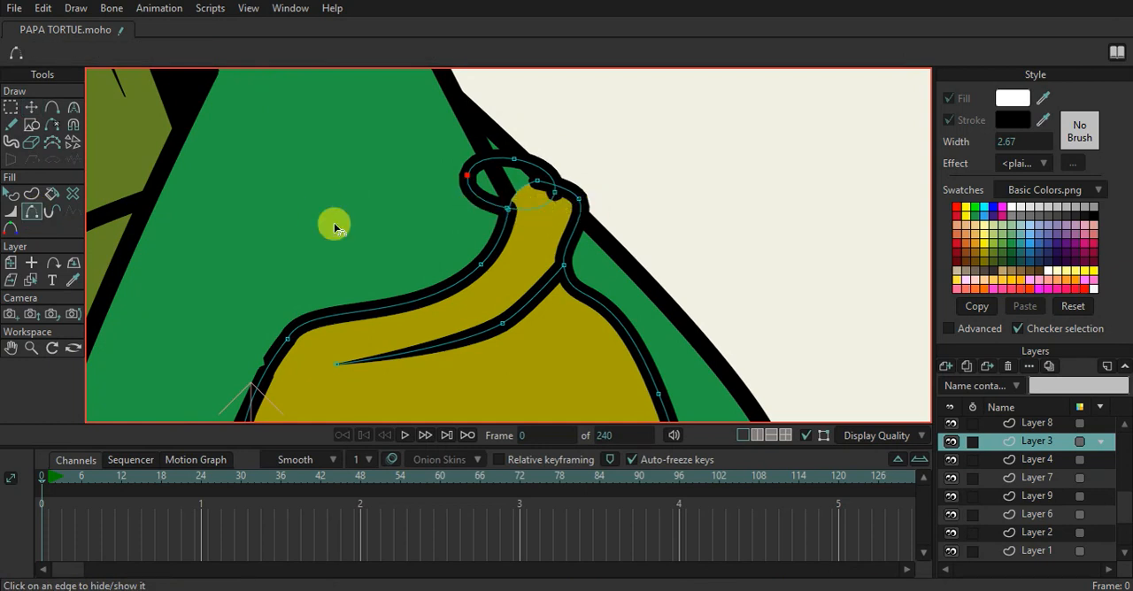
Enable a fill on the oval shape and match it to the belly's mustard yellow with the eyedropper
click(11, 194)
click(481, 191)
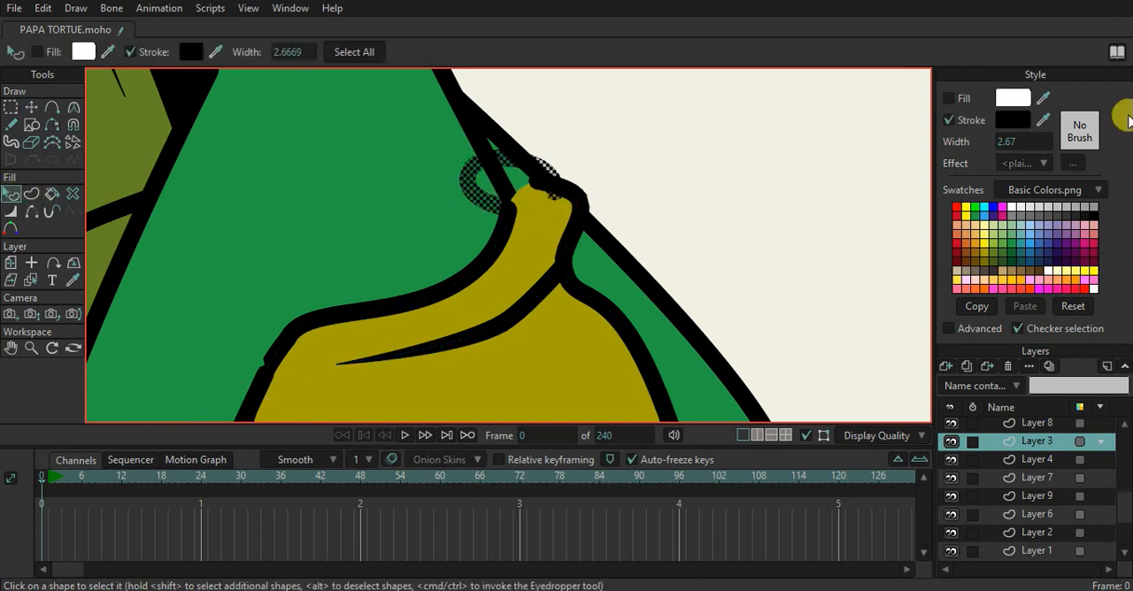
click(966, 100)
drag(1045, 99, 584, 314)
key(Return)
scroll(315, 255, down, 6)
scroll(431, 227, up, 3)
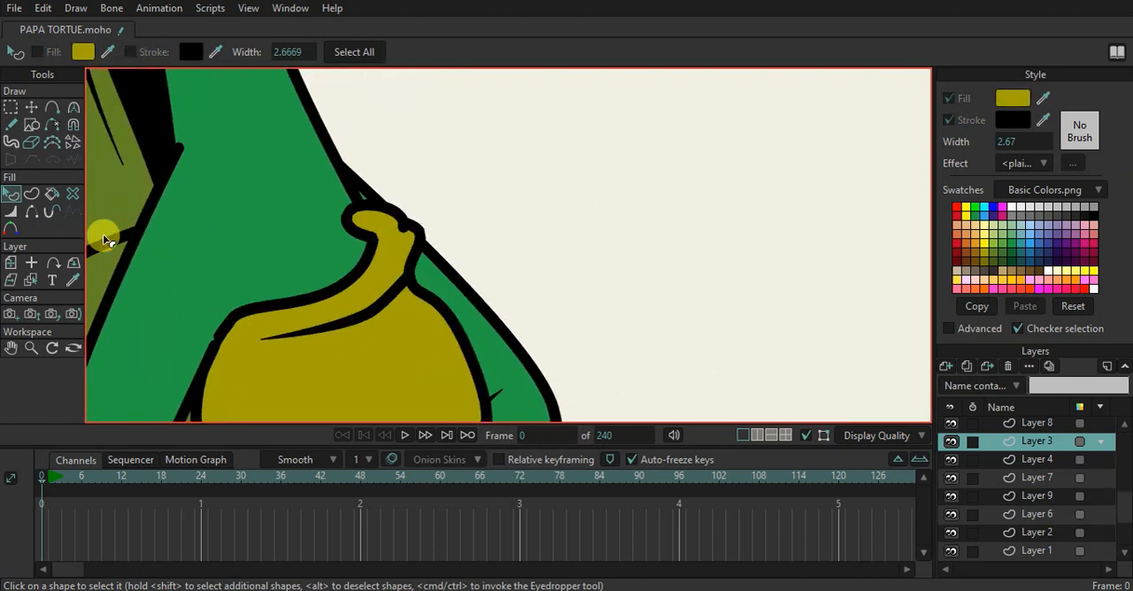
Move the oval's points into a rounder strap end and set its upper neck-side point's curvature to 0.4735
click(31, 107)
scroll(349, 215, up, 3)
drag(362, 223, 448, 196)
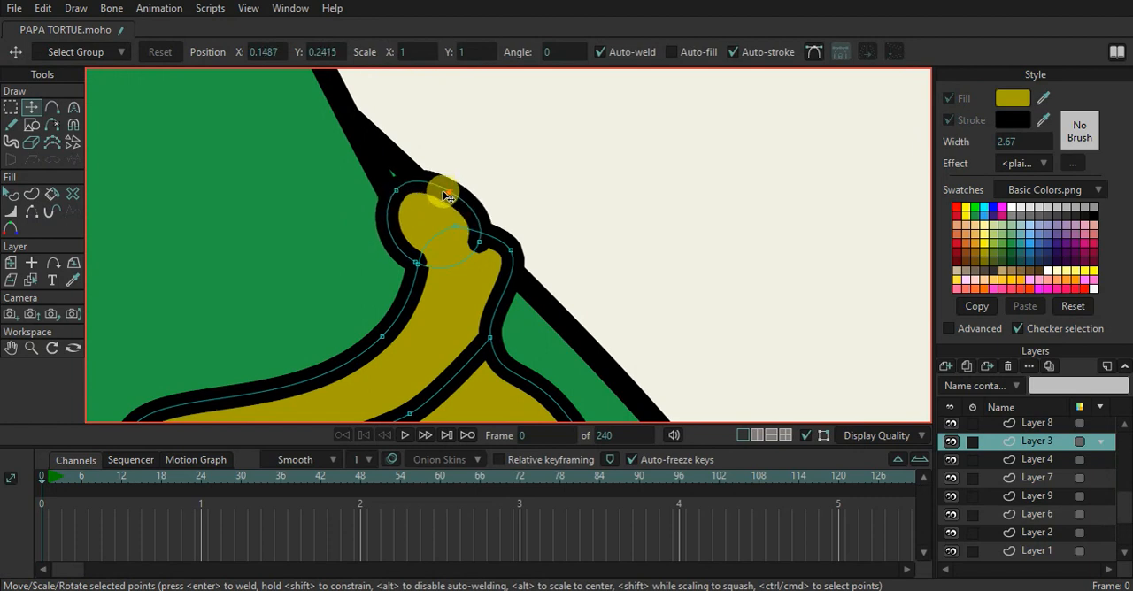
key(c)
drag(362, 196, 108, 251)
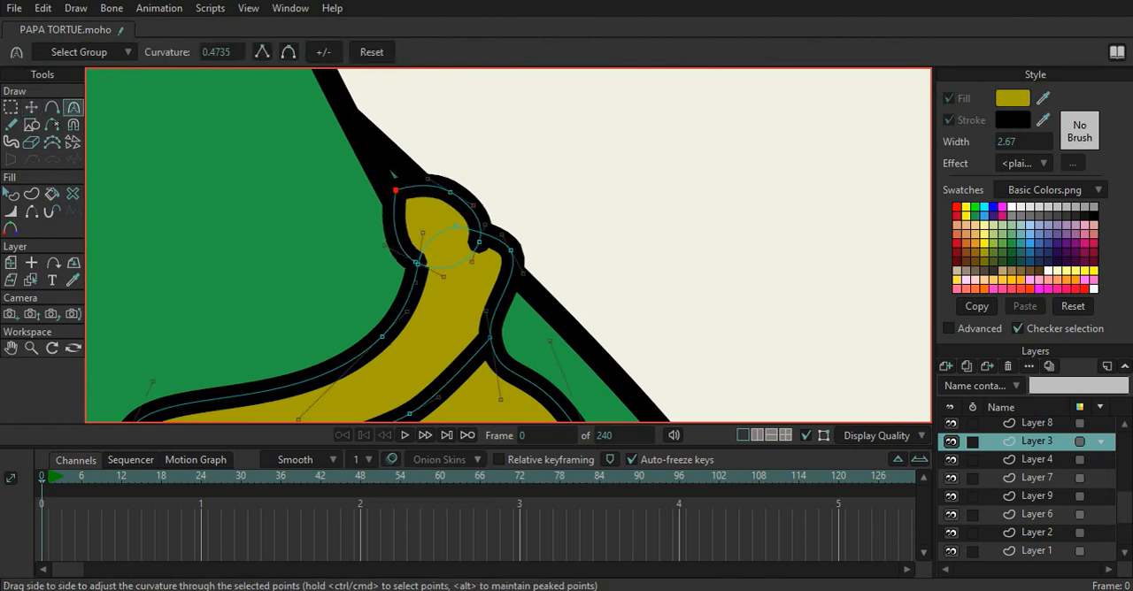
click(36, 106)
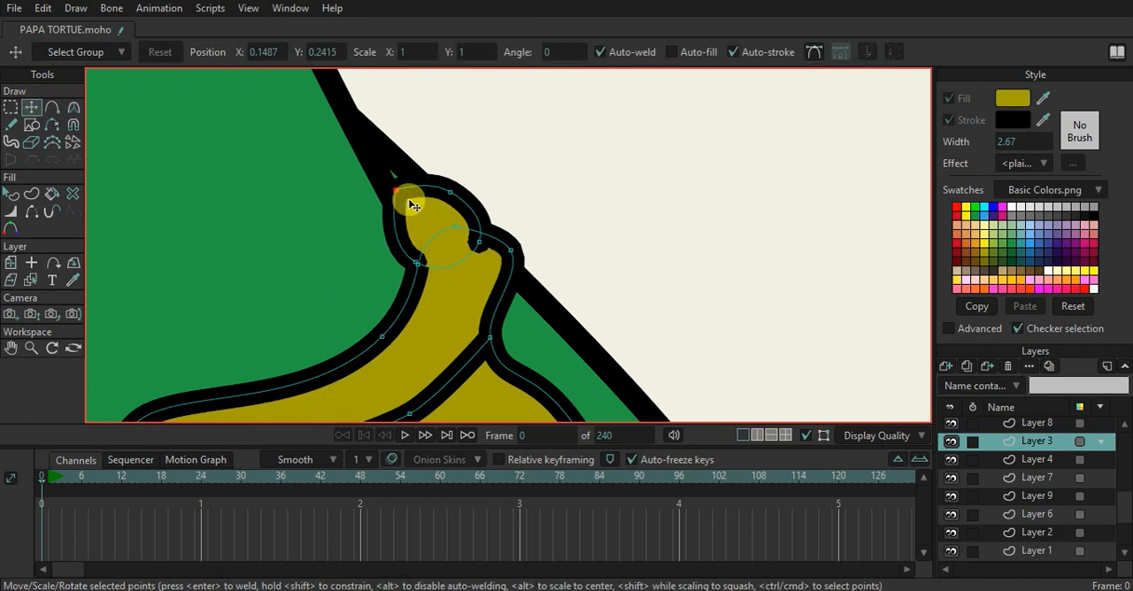
Reposition the points where the oval meets the strap so both outlines line up on each side
scroll(413, 204, down, 5)
scroll(433, 215, up, 4)
drag(401, 210, 426, 206)
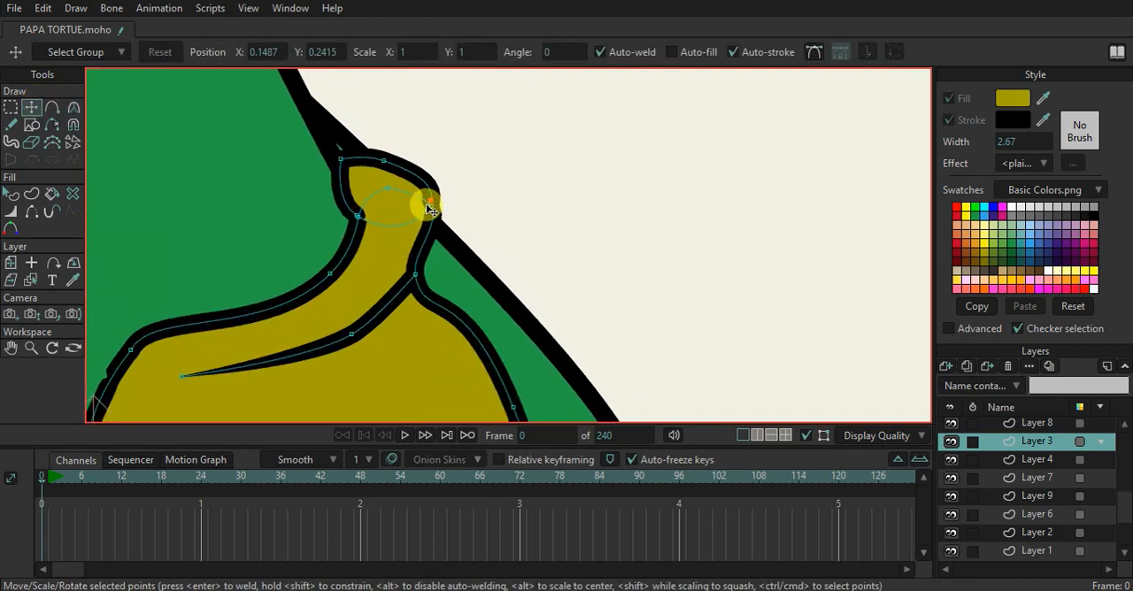
drag(435, 210, 397, 196)
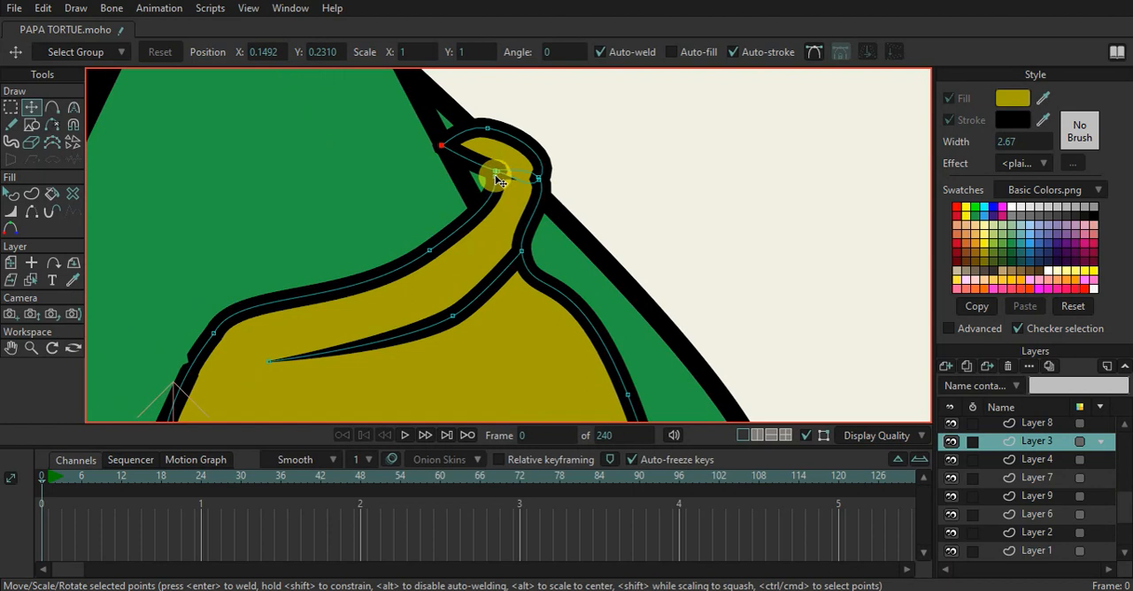
drag(496, 176, 479, 184)
drag(447, 235, 451, 237)
drag(509, 177, 483, 183)
scroll(558, 175, up, 2)
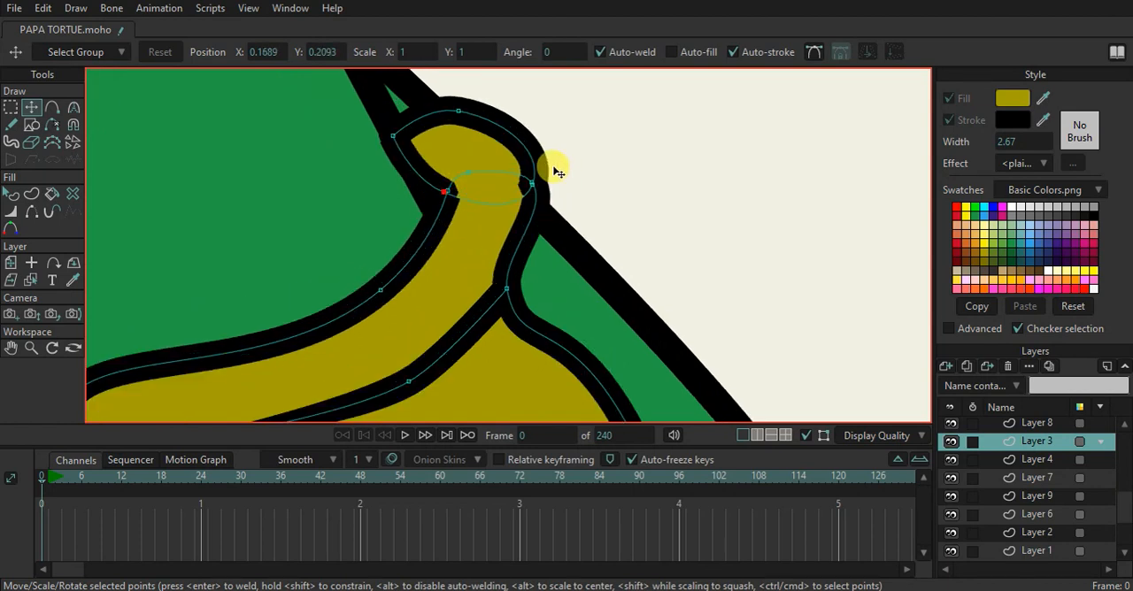
Adjust the curve handles at the strap end's outer joint so its outline flows smoothly into the belly strap
key(c)
drag(524, 144, 547, 228)
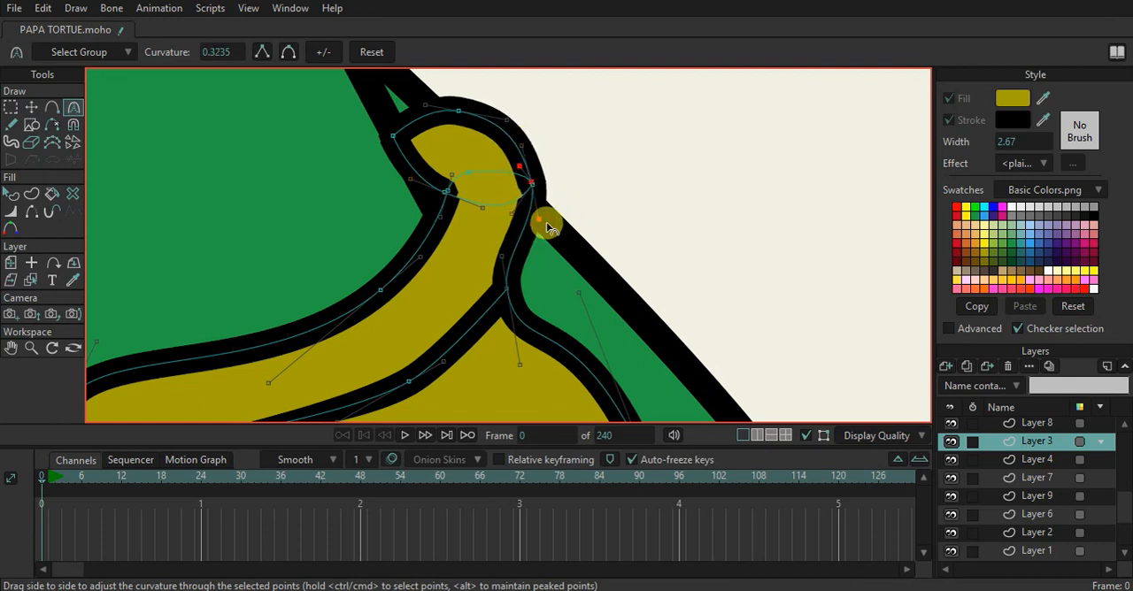
scroll(564, 216, down, 5)
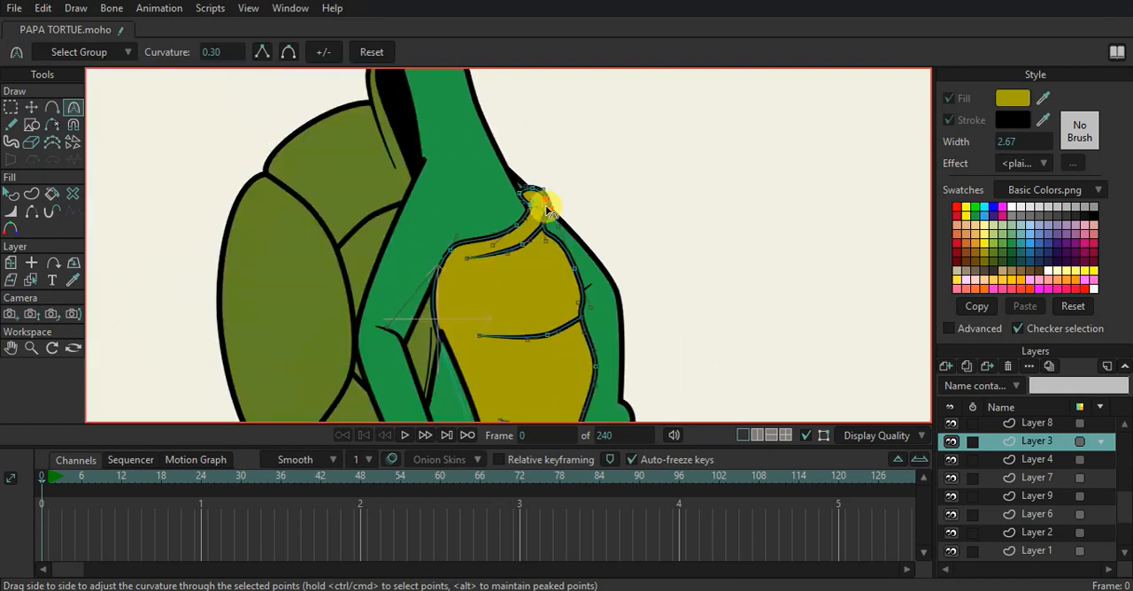
scroll(647, 293, down, 5)
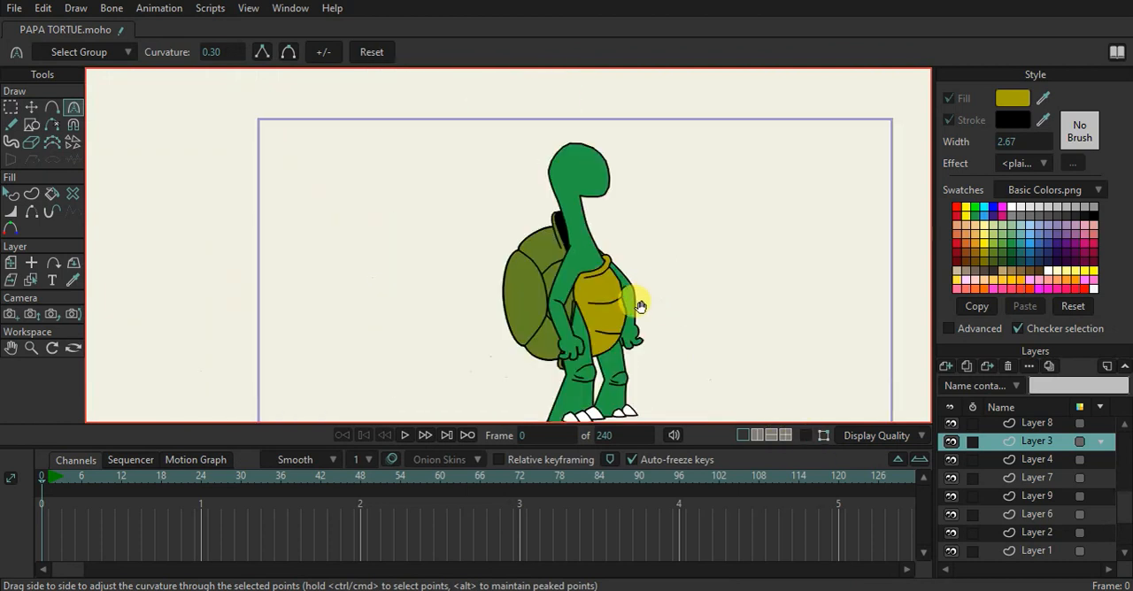
Add a new vector layer above Layer 8 for the turtle's mouth and beak
scroll(572, 253, up, 4)
scroll(567, 195, down, 4)
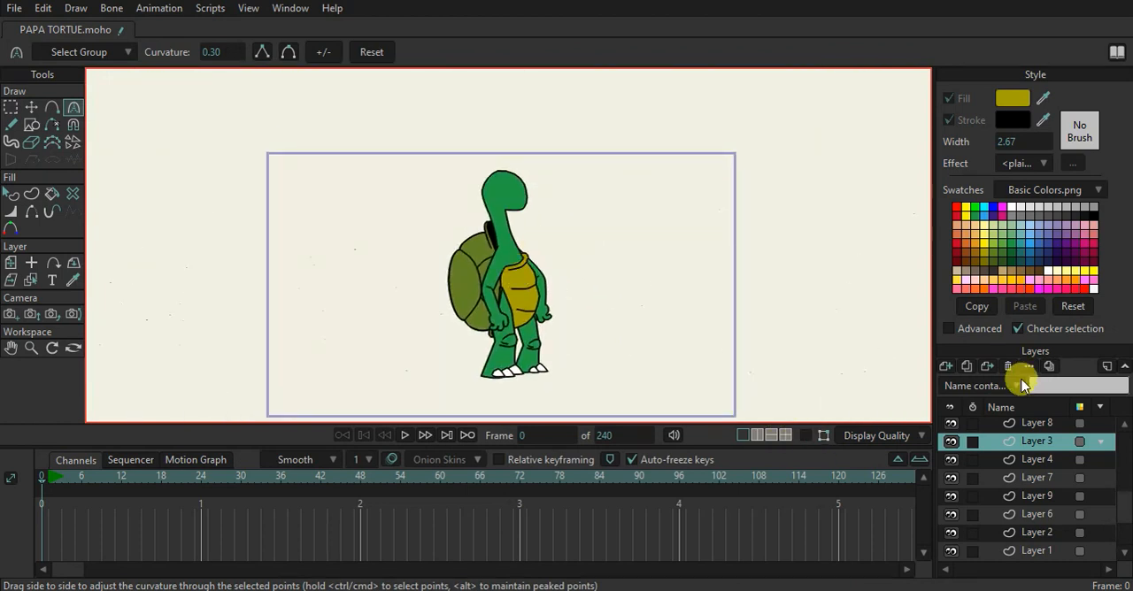
click(1012, 424)
click(944, 366)
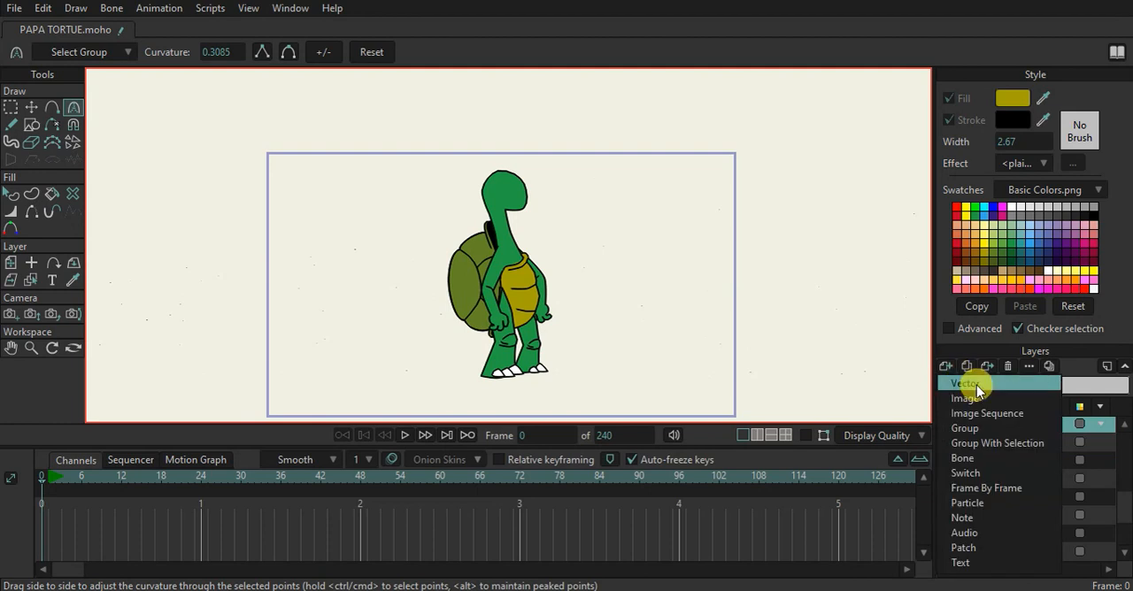
click(966, 383)
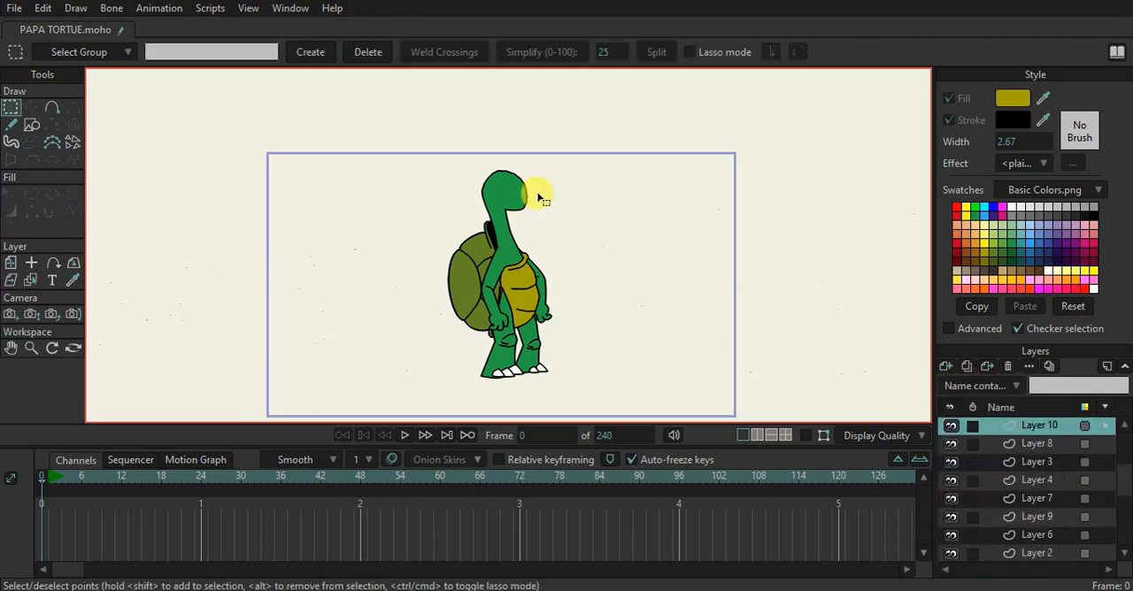
Draw an outlined triangle on the new layer over the lower part of the turtle's head
scroll(539, 196, up, 2)
scroll(539, 197, up, 2)
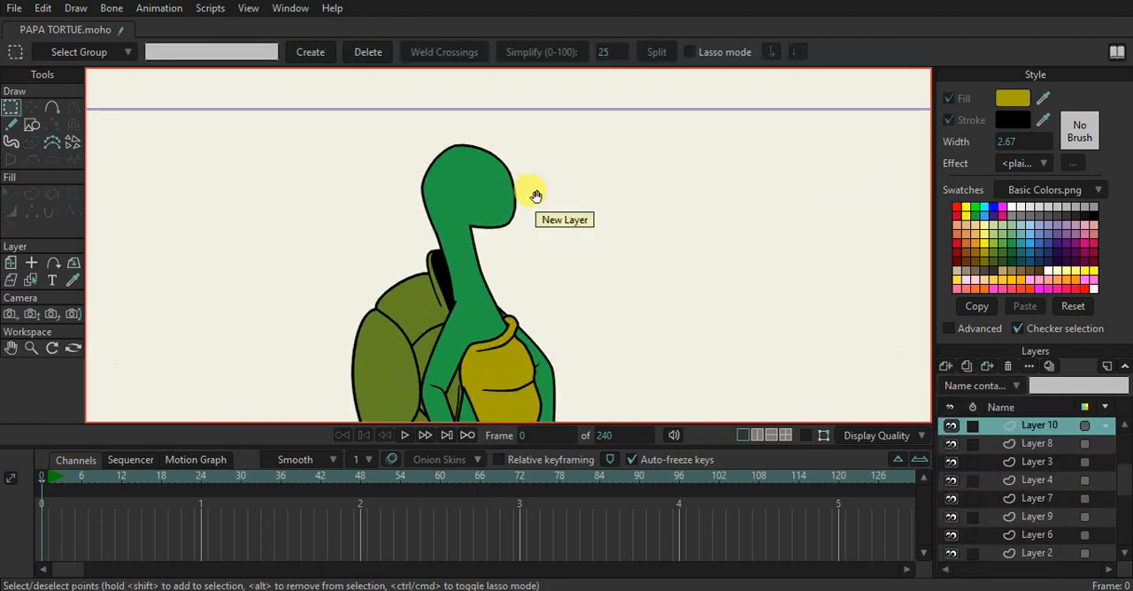
click(33, 126)
scroll(425, 251, up, 3)
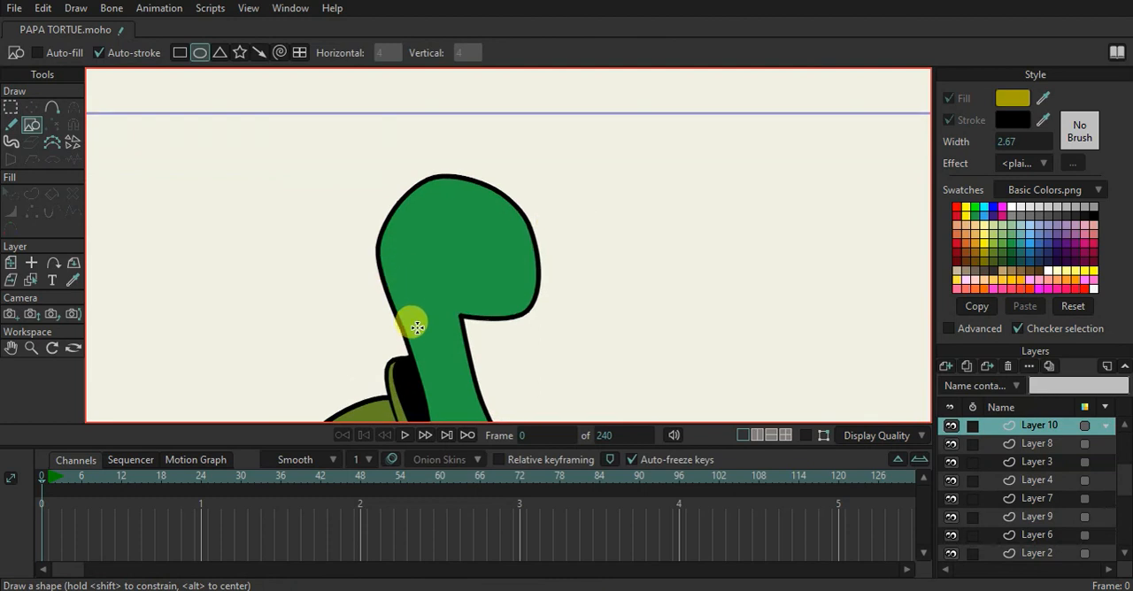
scroll(416, 327, up, 1)
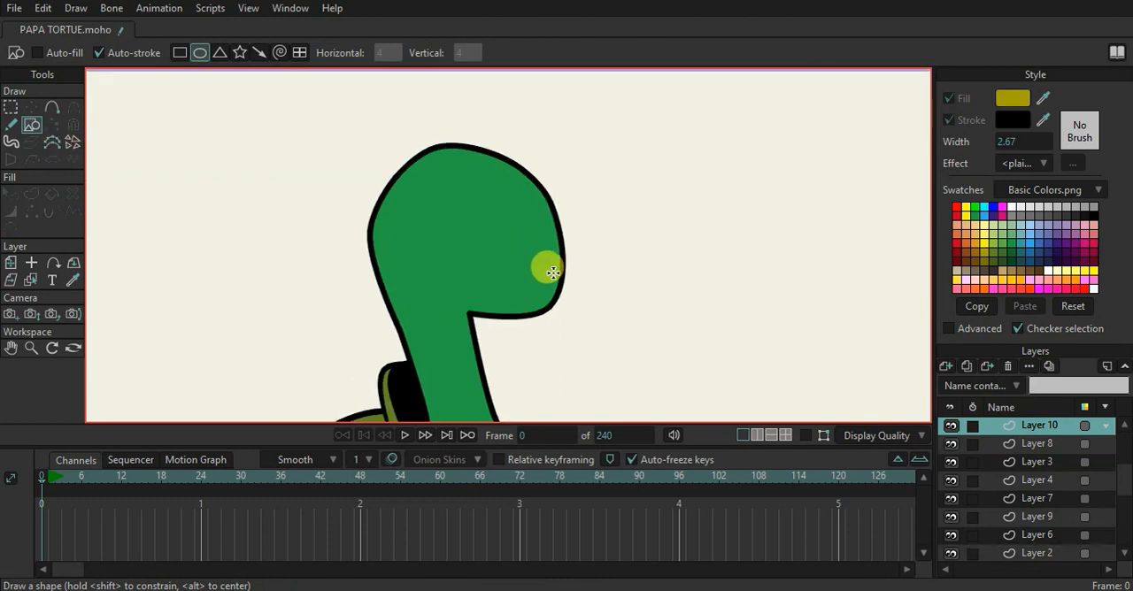
scroll(553, 336, up, 2)
click(216, 54)
drag(342, 130, 513, 276)
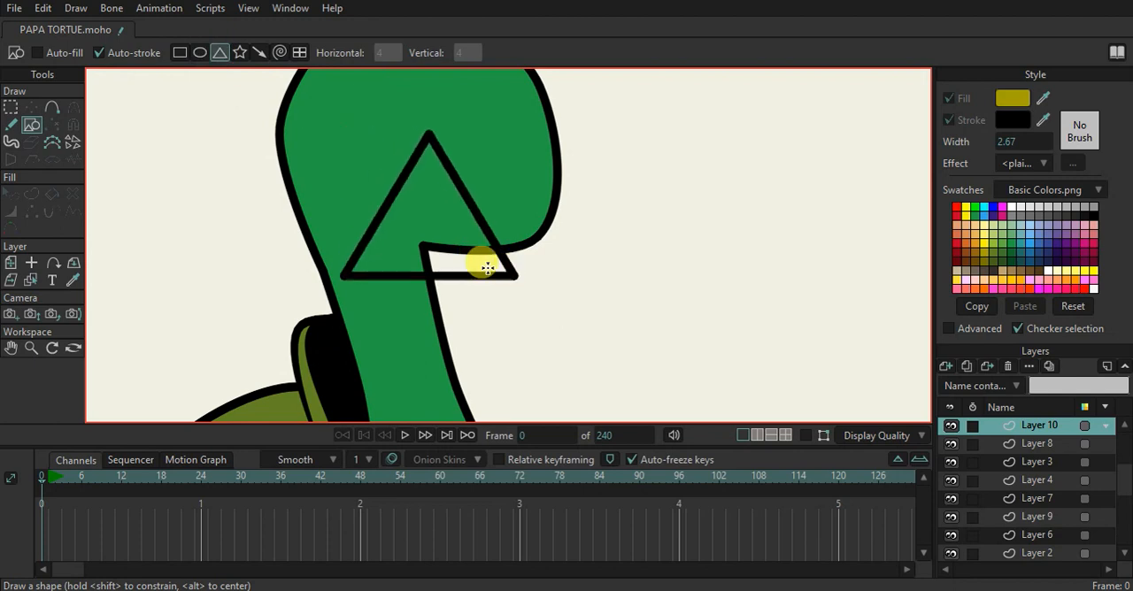
Move the triangle's corners to the face edge, inside the cheek and below the jaw to outline an open mouth
click(31, 107)
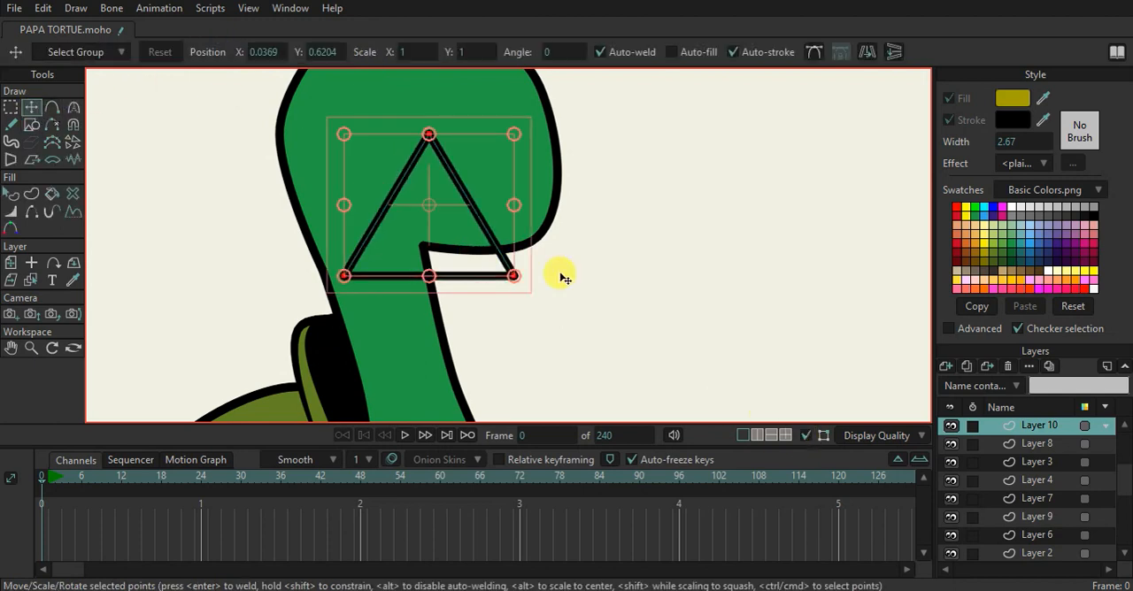
scroll(574, 238, up, 1)
click(399, 115)
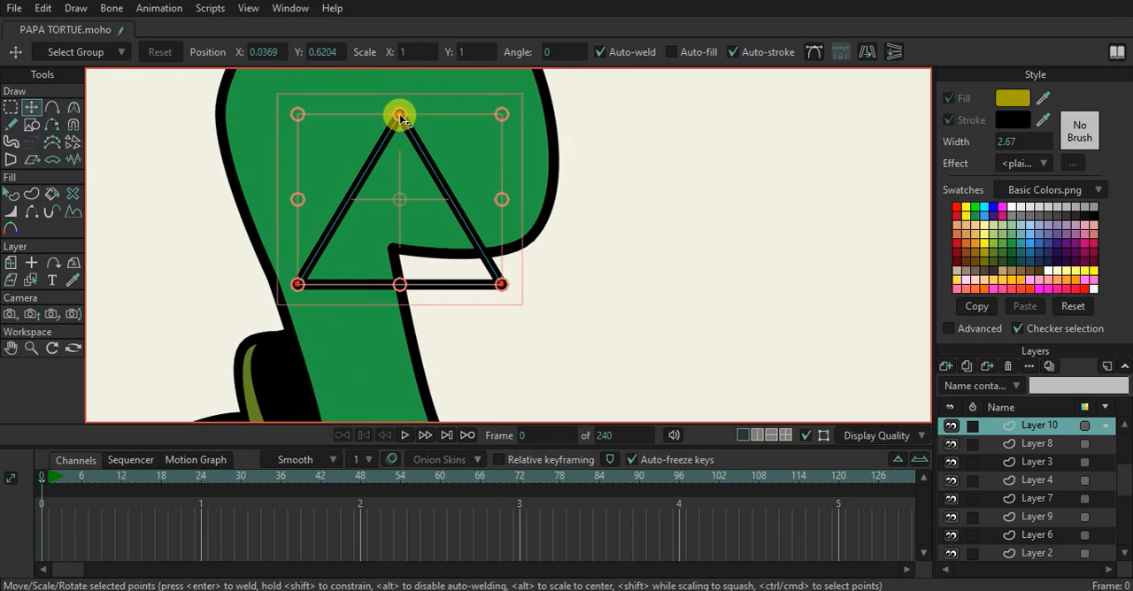
drag(400, 116, 544, 151)
click(399, 151)
drag(399, 152, 551, 157)
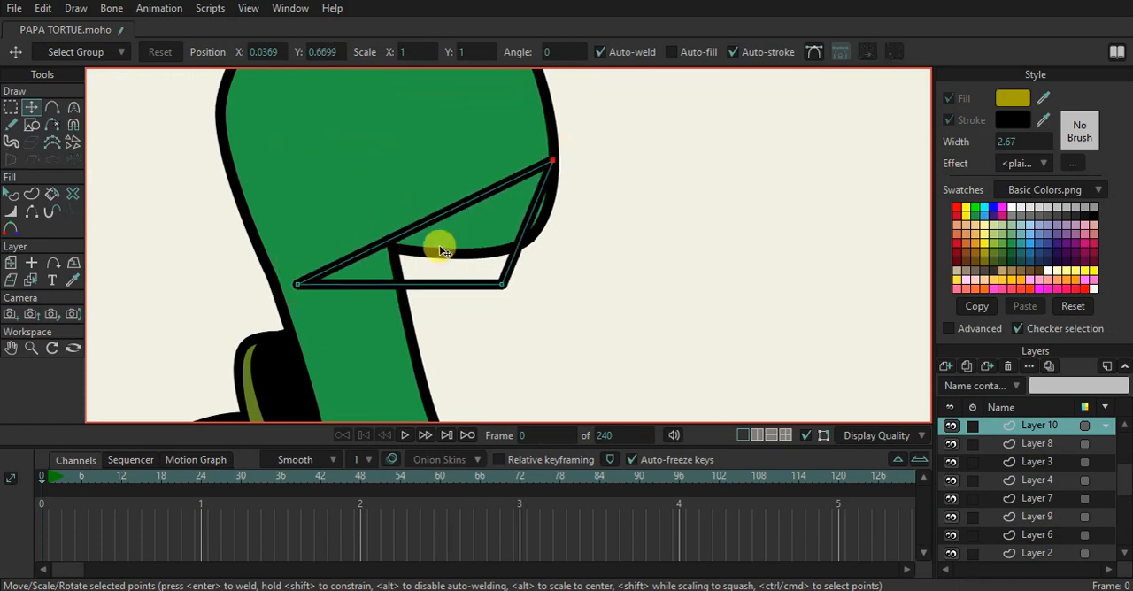
drag(321, 287, 347, 103)
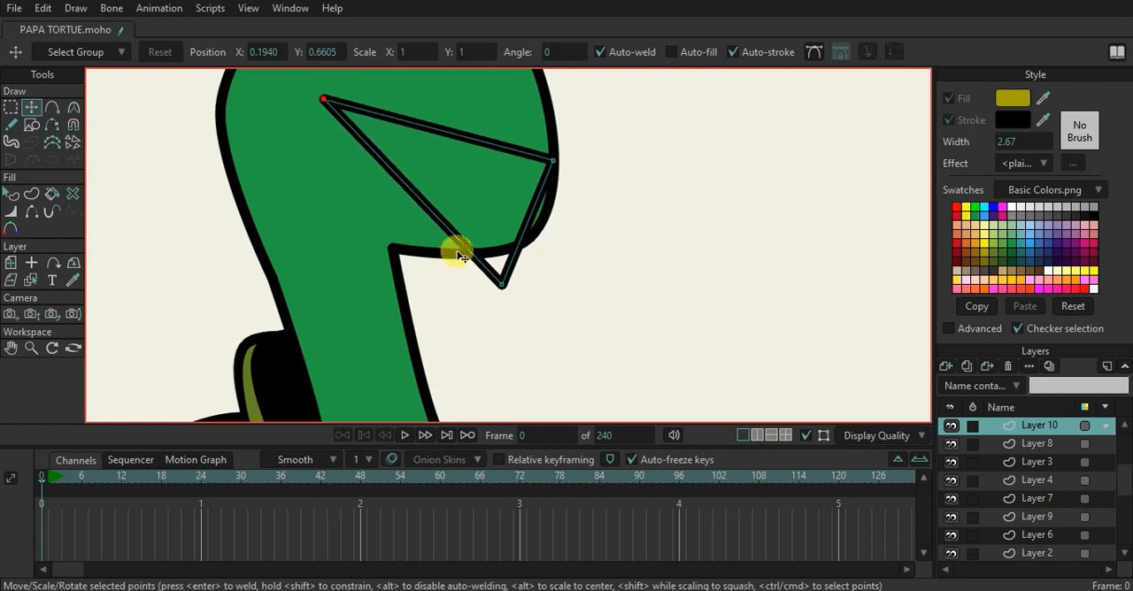
drag(505, 309, 471, 367)
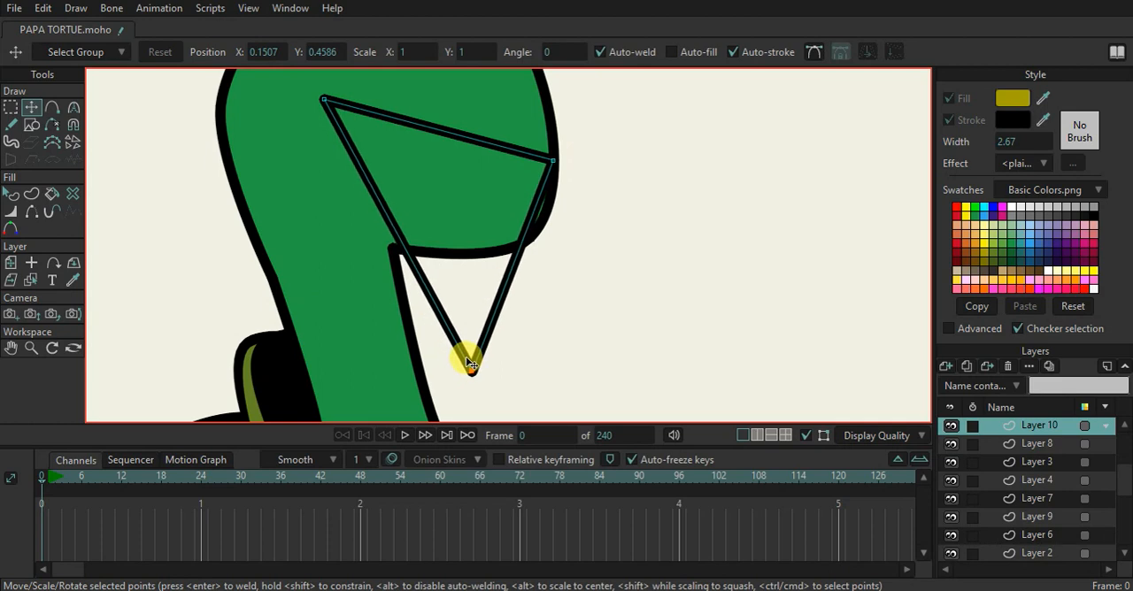
With sharp corners off, add points to the mouth outline that bend its back and upper edges inward
key(a)
click(369, 226)
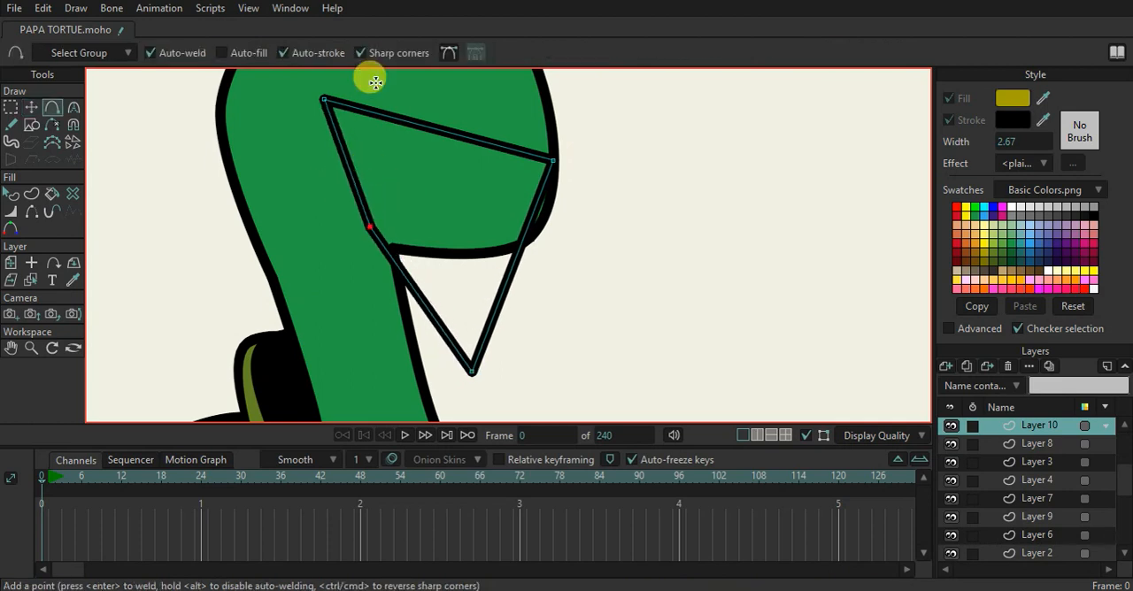
key(ctrl+z)
click(377, 52)
drag(387, 218, 364, 231)
drag(445, 132, 447, 152)
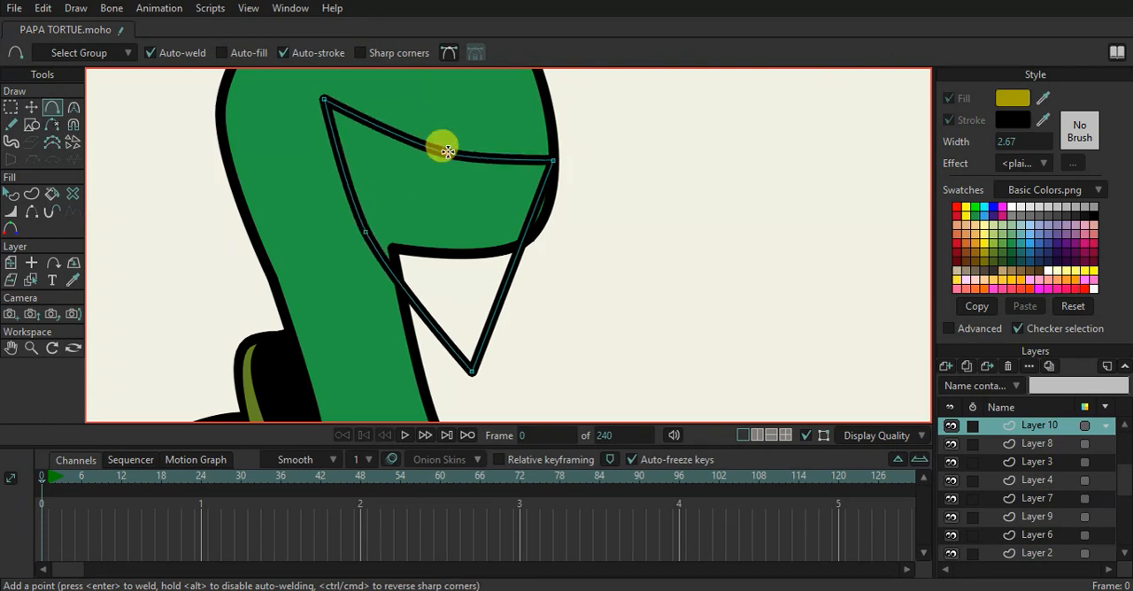
click(546, 179)
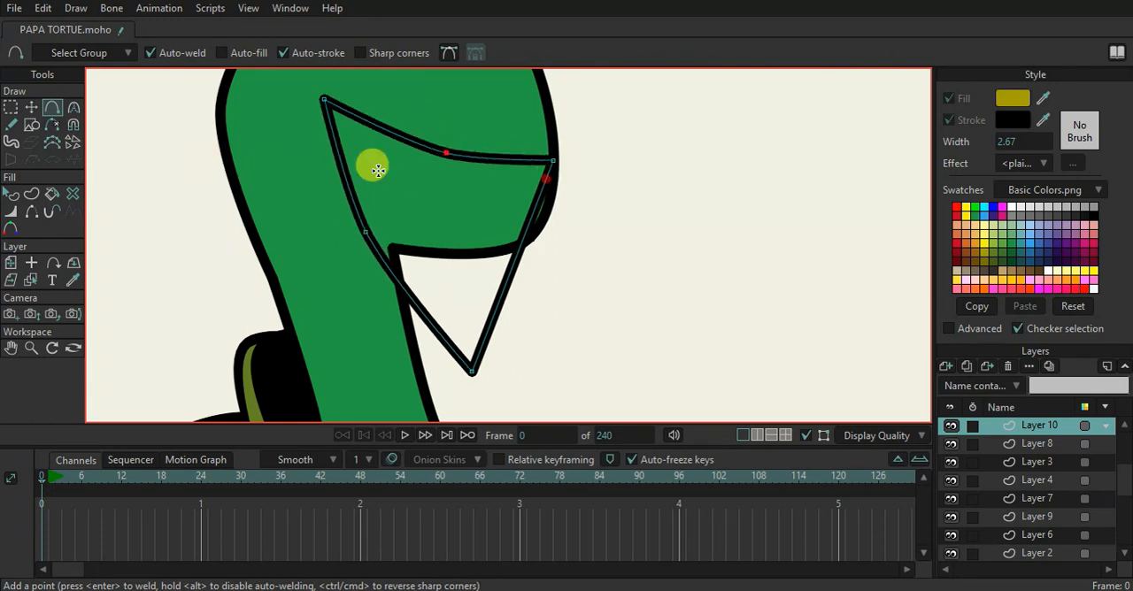
Enable a fill on the mouth shape and set its color to black
click(11, 193)
click(369, 233)
click(948, 98)
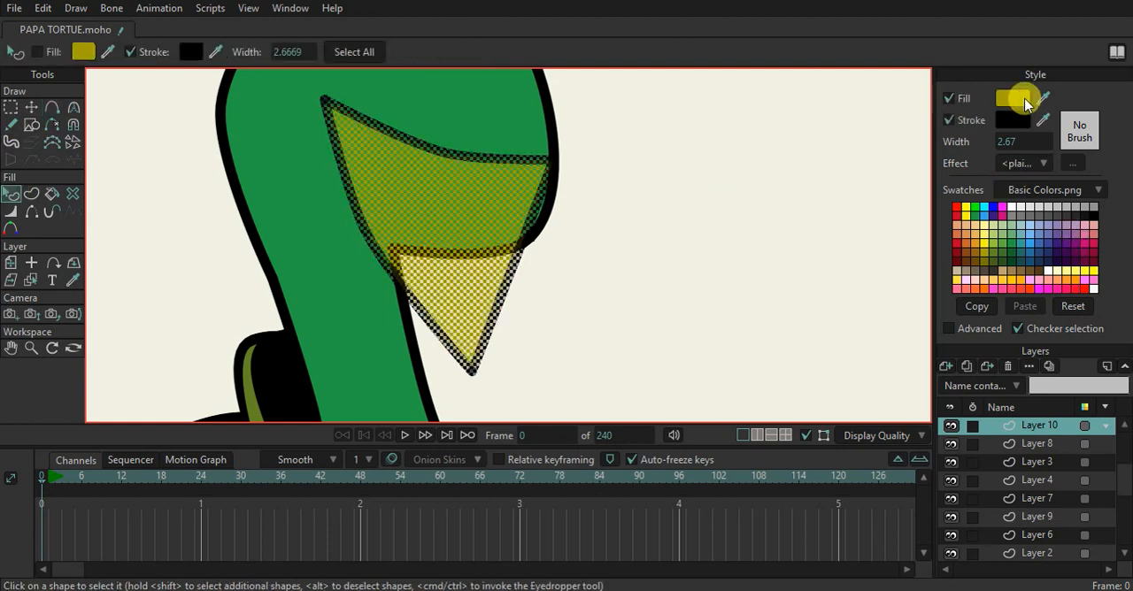
drag(1021, 111, 1014, 119)
click(662, 263)
scroll(571, 265, down, 6)
scroll(555, 260, up, 4)
click(524, 241)
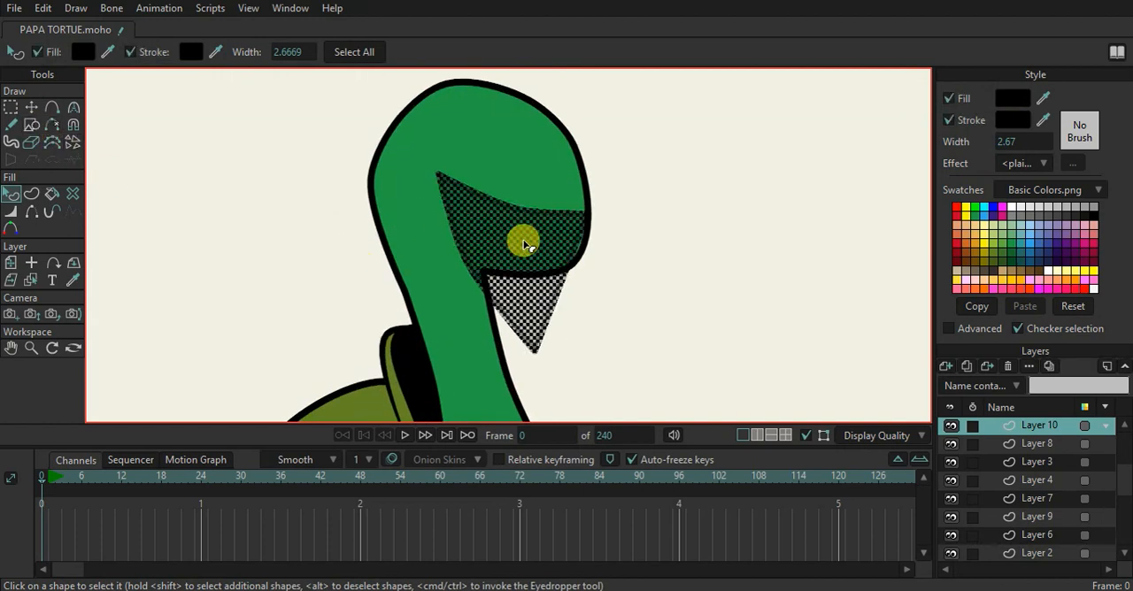
Draw a second triangle over the face and place its corners at the mouth's upper ends and above the snout
click(31, 125)
scroll(496, 189, up, 2)
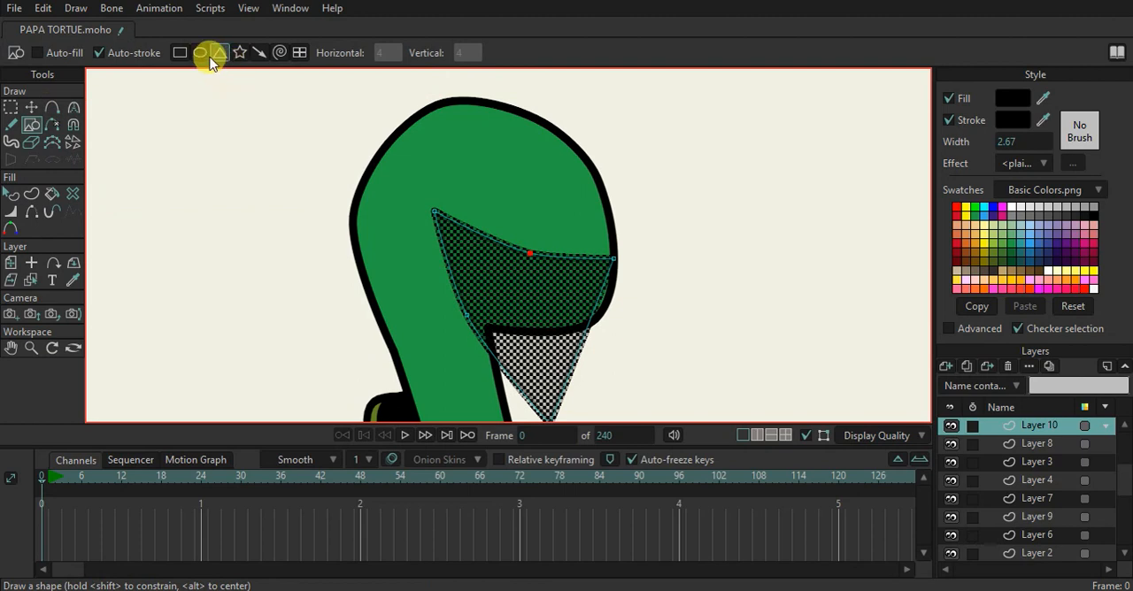
drag(451, 139, 625, 259)
click(29, 108)
drag(455, 259, 434, 214)
drag(541, 144, 590, 132)
drag(628, 261, 628, 266)
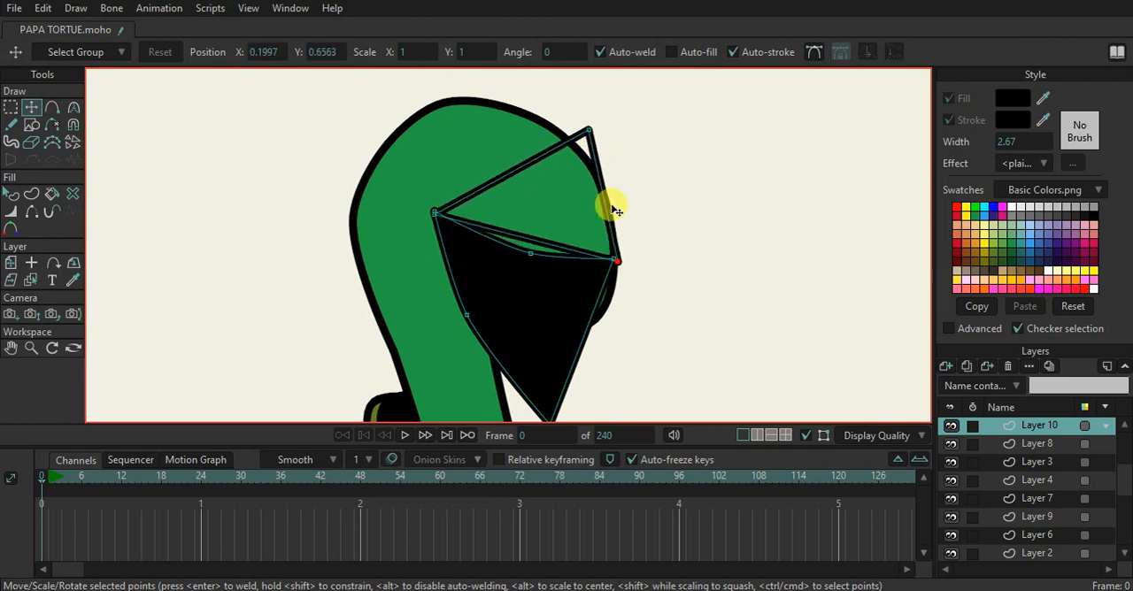
Round the second triangle's top point and pull its front corner down past the mouth into a beak tip
key(c)
drag(587, 126, 1019, 329)
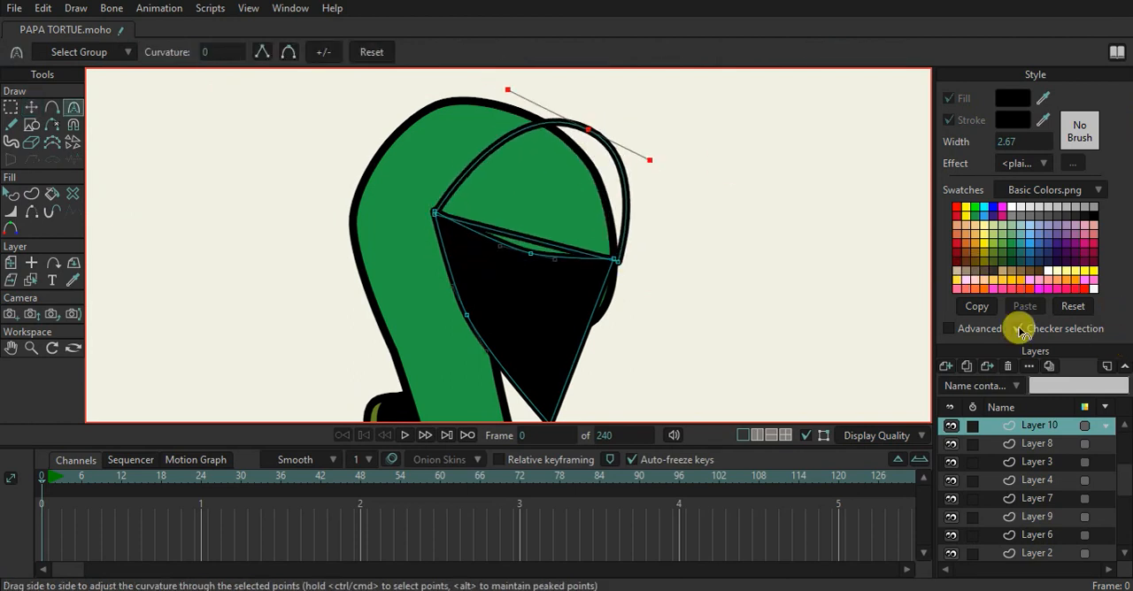
click(31, 106)
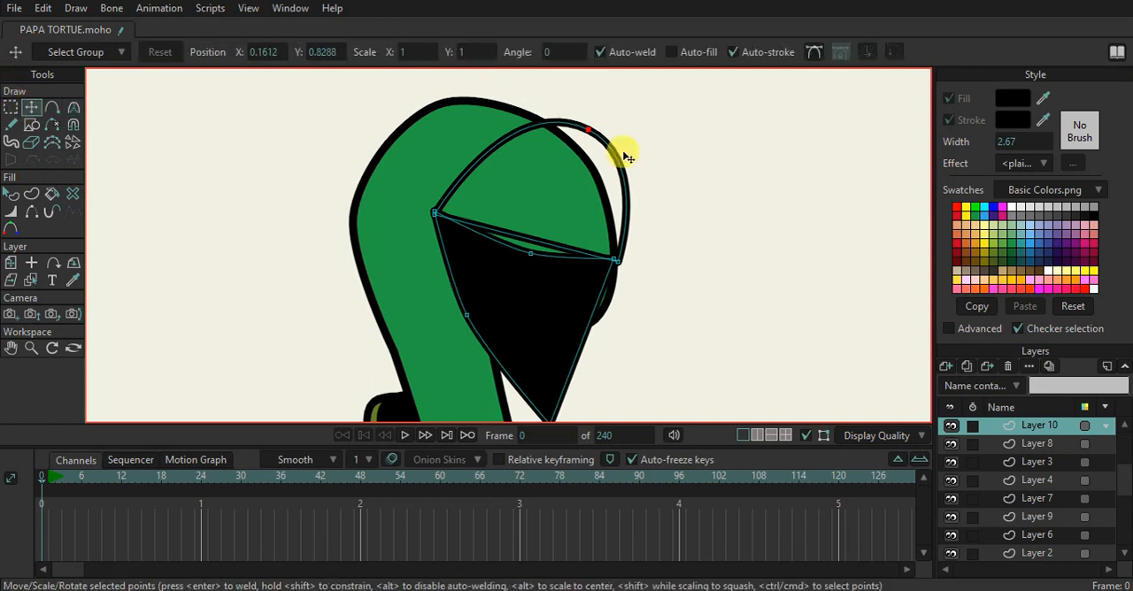
drag(625, 151, 643, 185)
drag(609, 276, 618, 336)
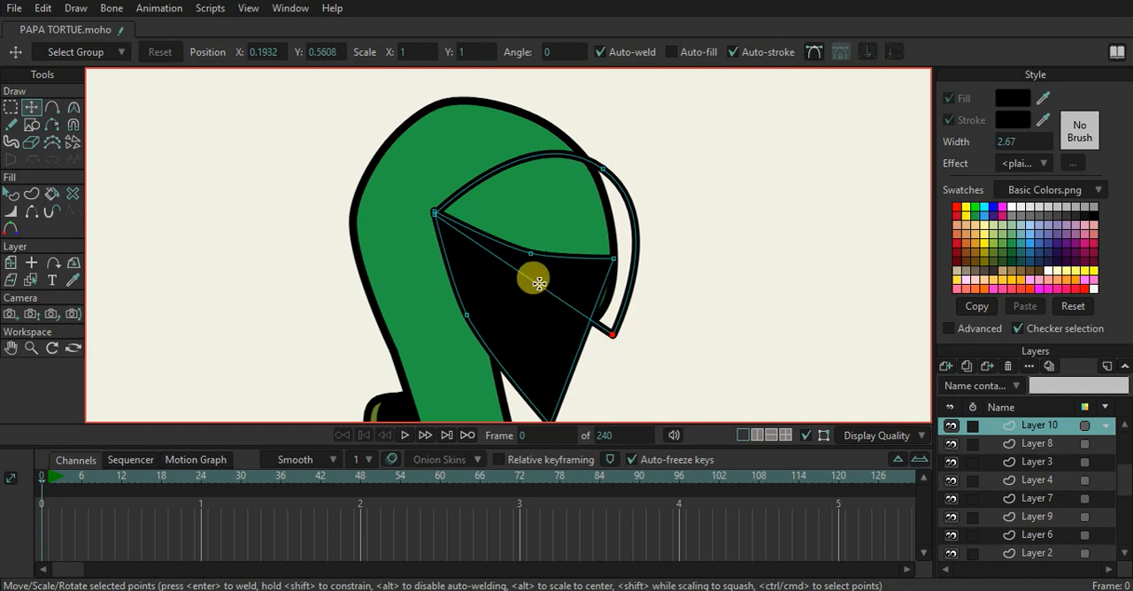
Add two points on the beak's lower edge so it follows the mouth's upper edge and hooks down to the tip
key(a)
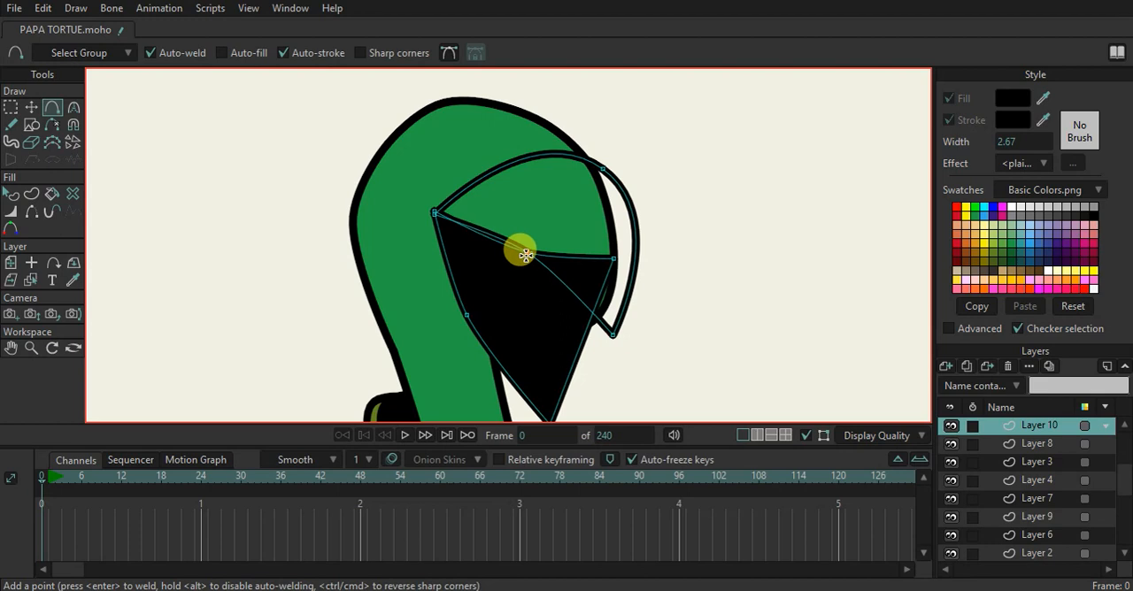
click(525, 255)
drag(585, 304, 617, 265)
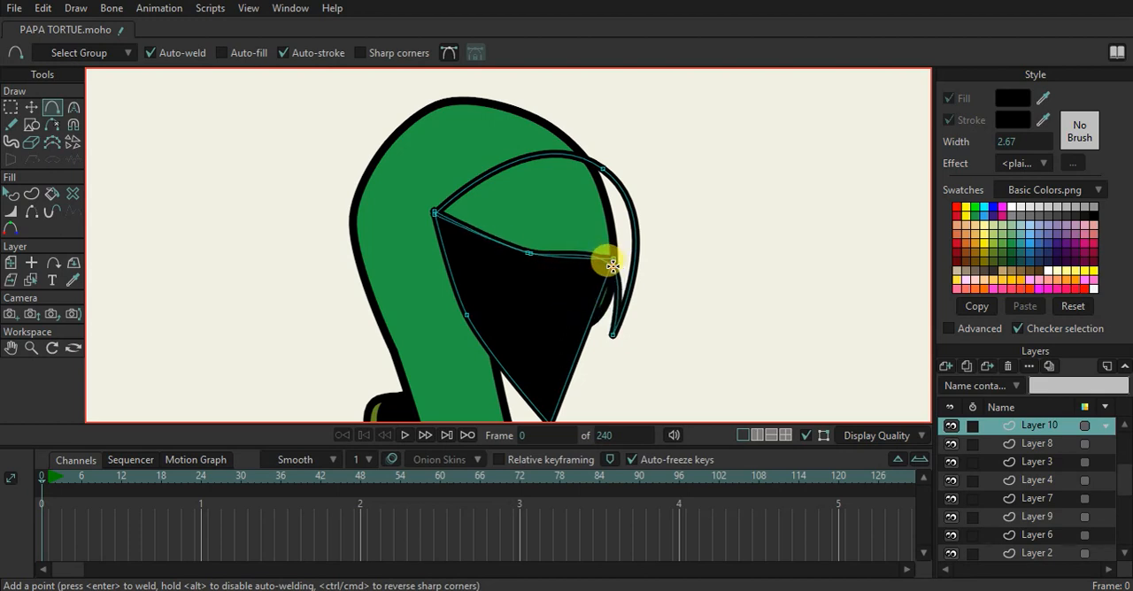
Enable a fill on the beak shape and match it to the head's green with the eyedropper
click(29, 193)
click(503, 176)
click(11, 193)
click(538, 155)
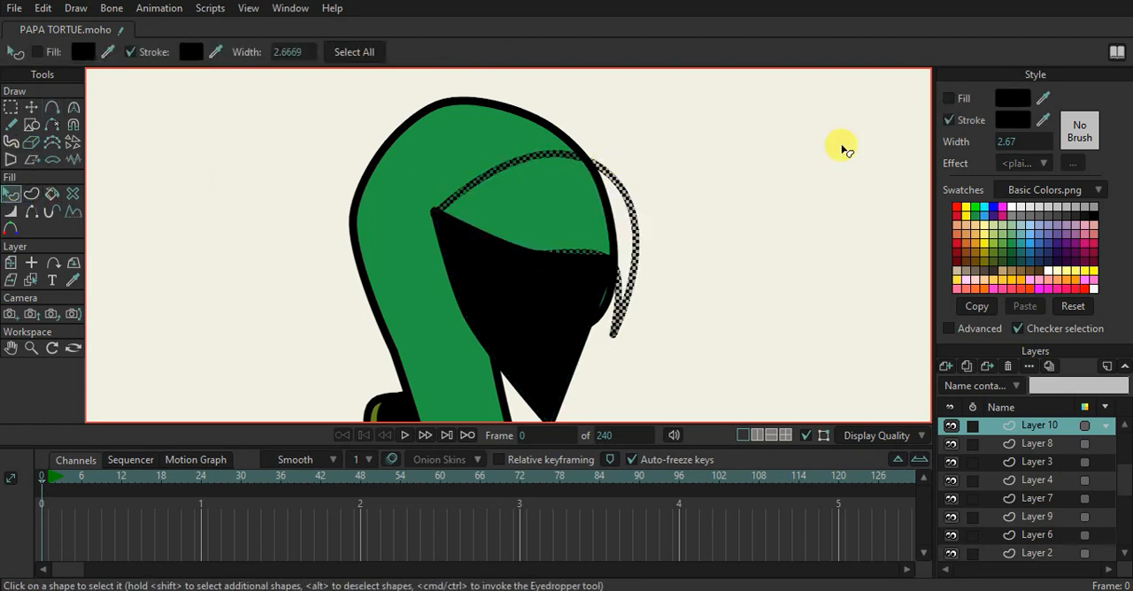
click(948, 98)
click(1042, 99)
click(439, 144)
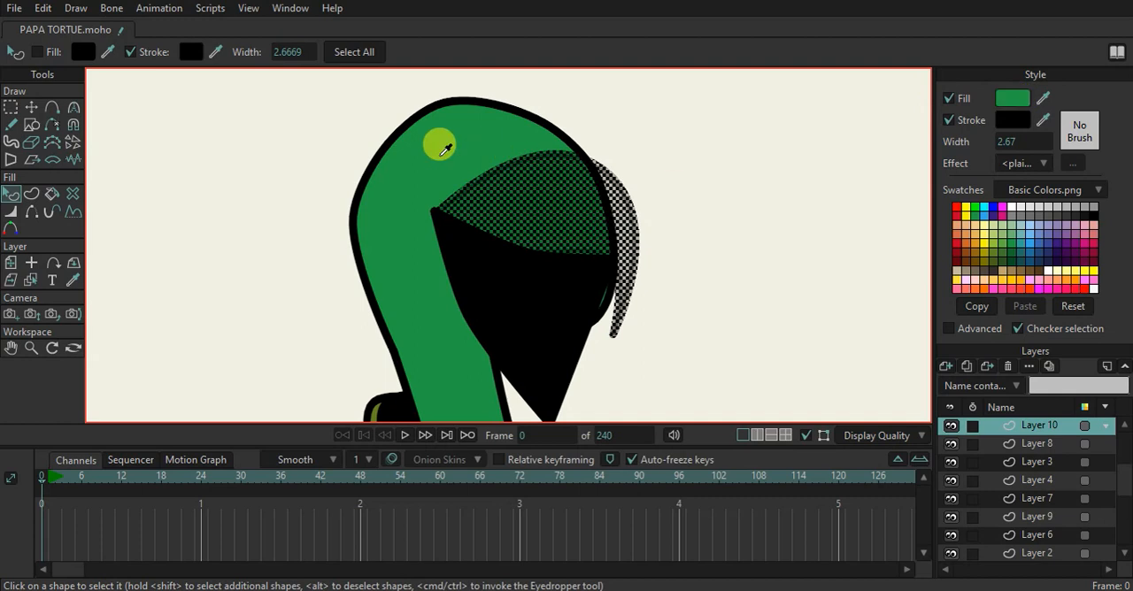
click(746, 191)
scroll(609, 277, down, 4)
scroll(575, 317, up, 2)
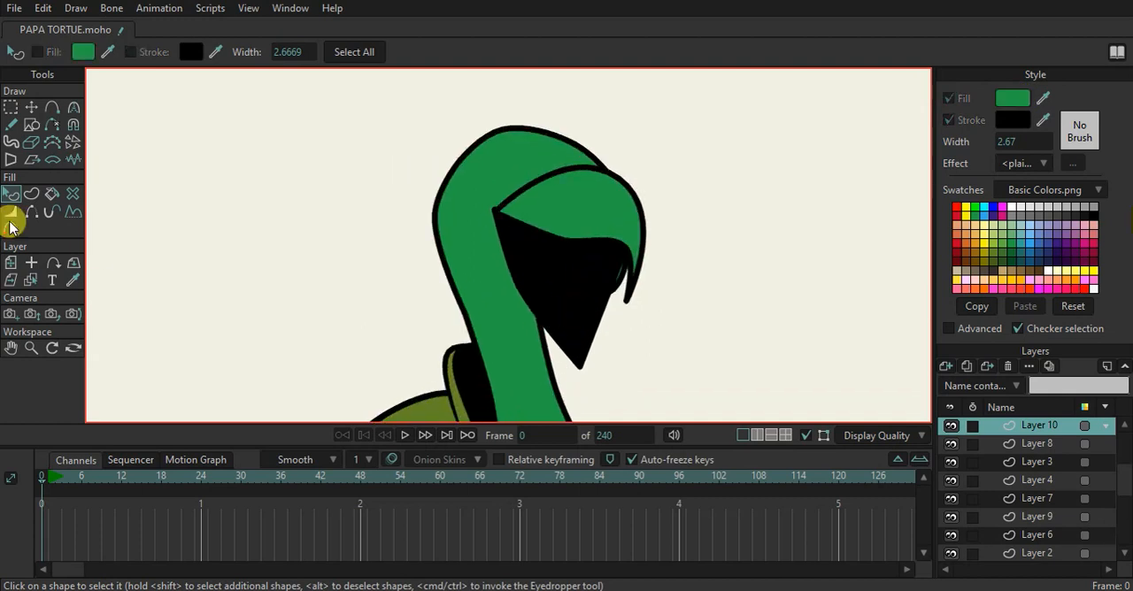
Move the beak's top point onto the head outline and hide the edge from there to the mouth's back corner
click(31, 107)
scroll(625, 245, up, 2)
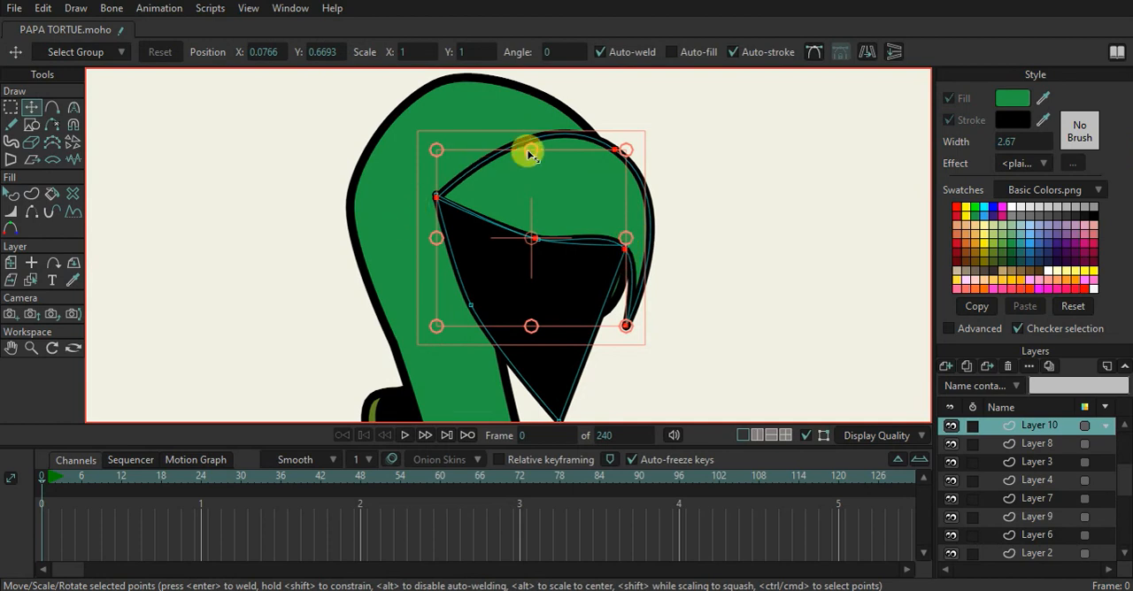
click(624, 157)
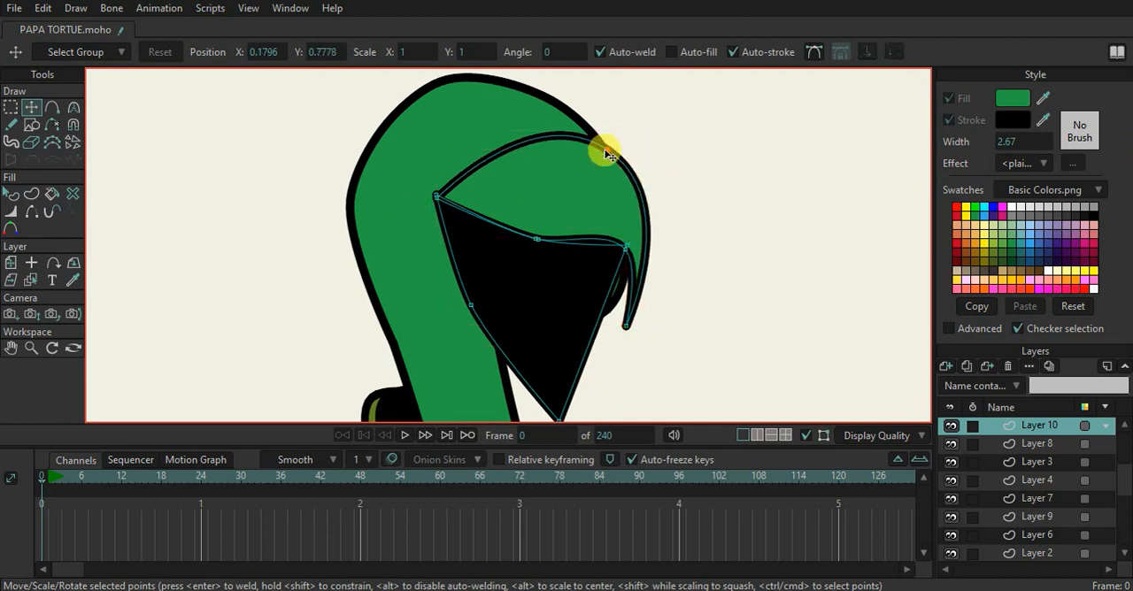
click(32, 210)
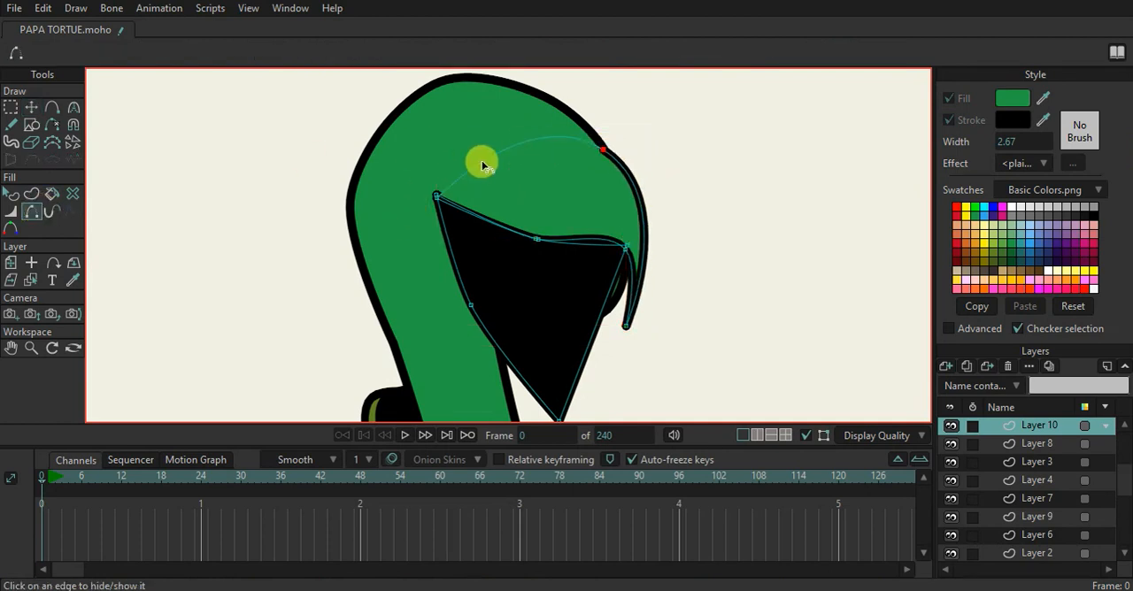
Fine-tune the beak's points so its outline lines up with the mouth and the head outline
click(34, 108)
scroll(500, 219, up, 3)
click(386, 184)
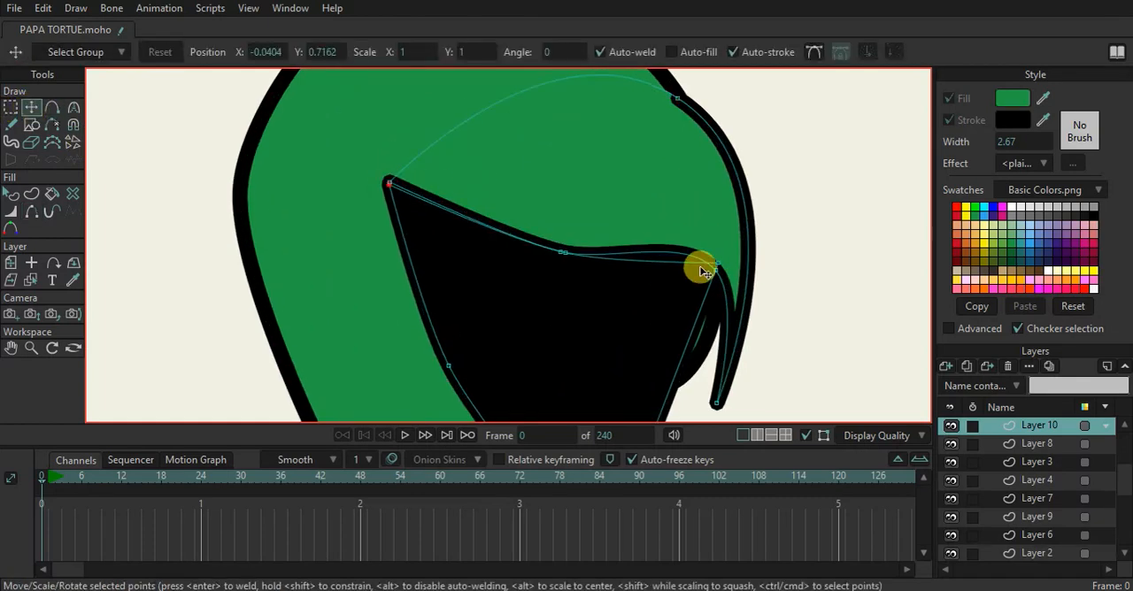
scroll(717, 270, down, 1)
drag(728, 373, 749, 385)
drag(694, 141, 625, 267)
Adjust the curve handle at the beak's top point so the hidden edge runs flatter inside the head
click(76, 105)
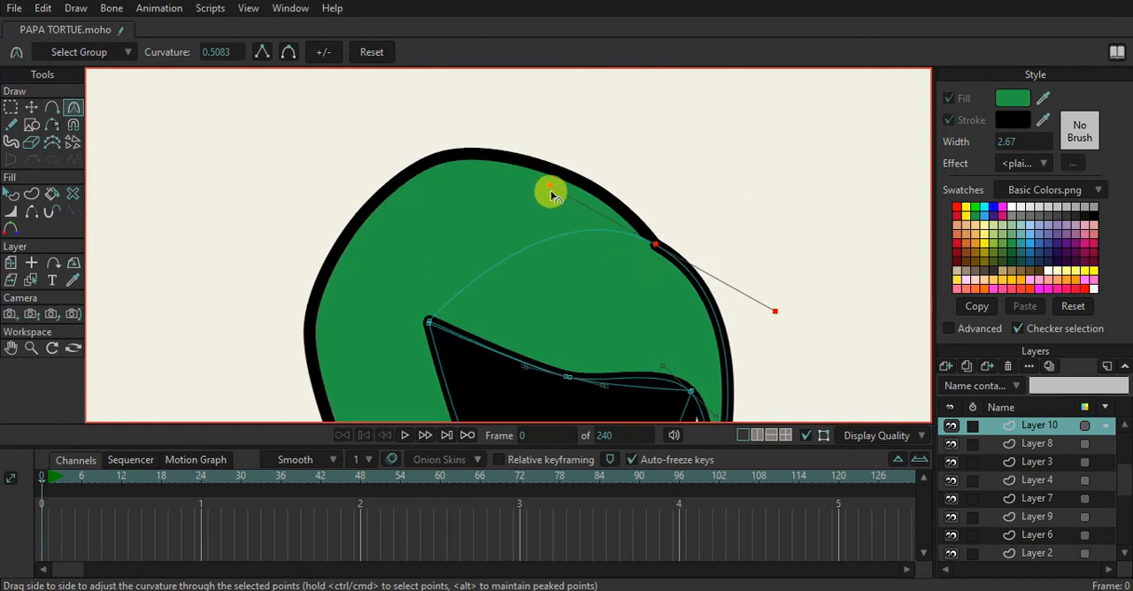
scroll(636, 270, down, 3)
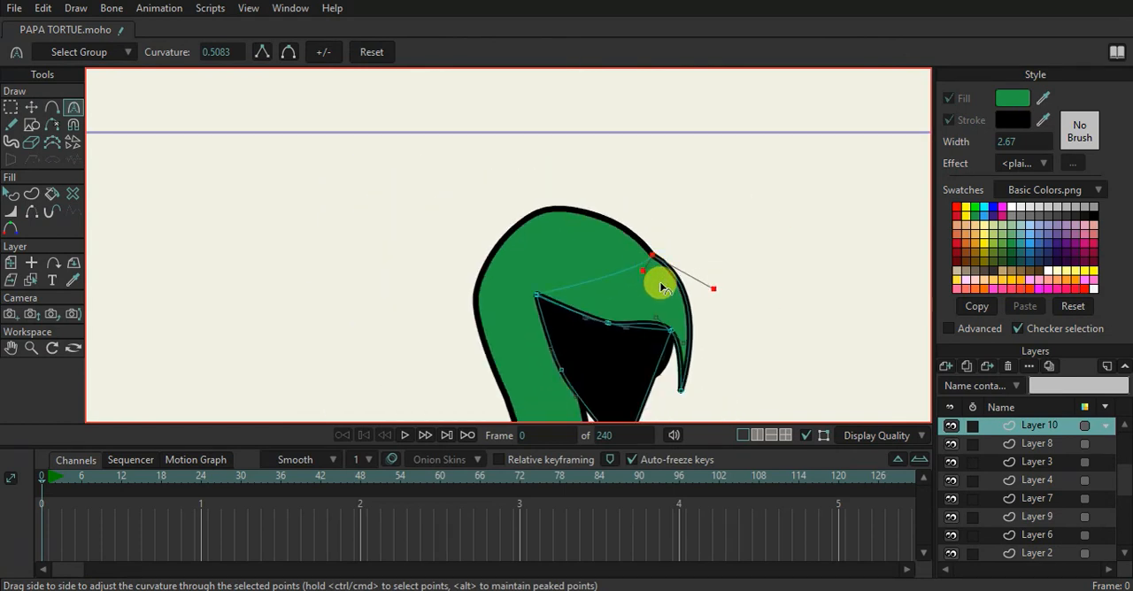
scroll(661, 284, down, 5)
drag(649, 307, 589, 226)
scroll(585, 254, up, 4)
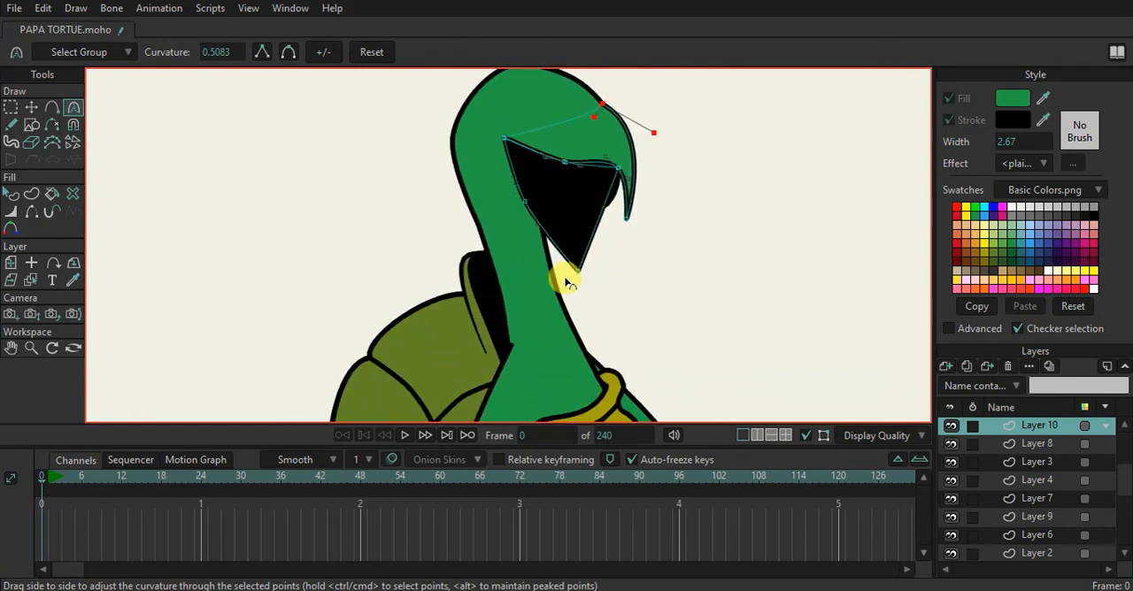
scroll(576, 281, up, 2)
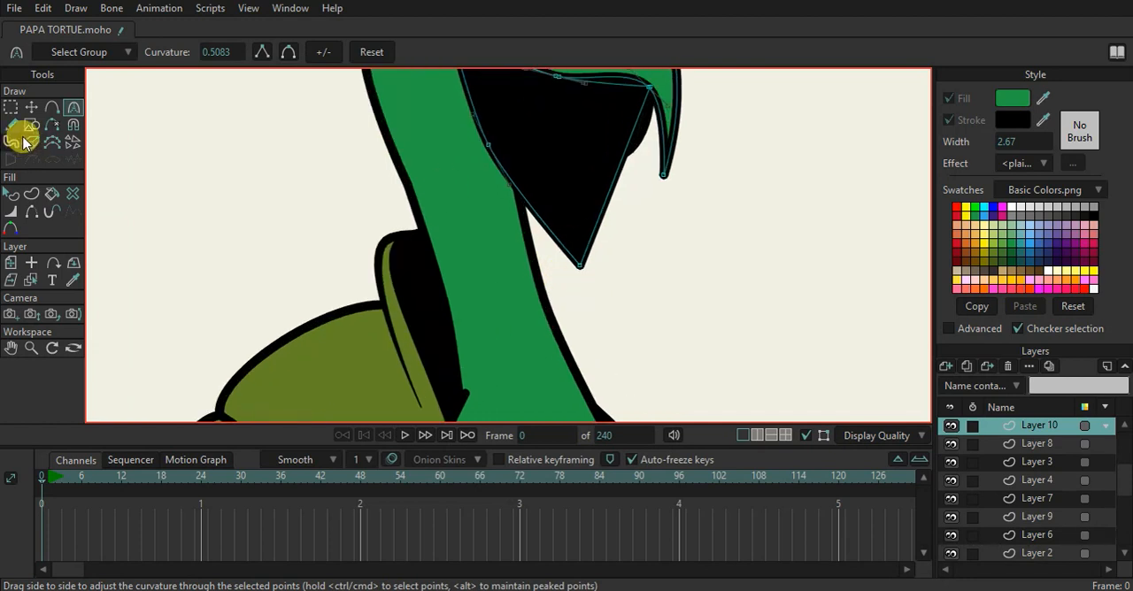
Duplicate the black mouth shape and scale the copy down so it sits slightly inside the original
click(32, 106)
scroll(505, 189, down, 2)
drag(490, 260, 485, 273)
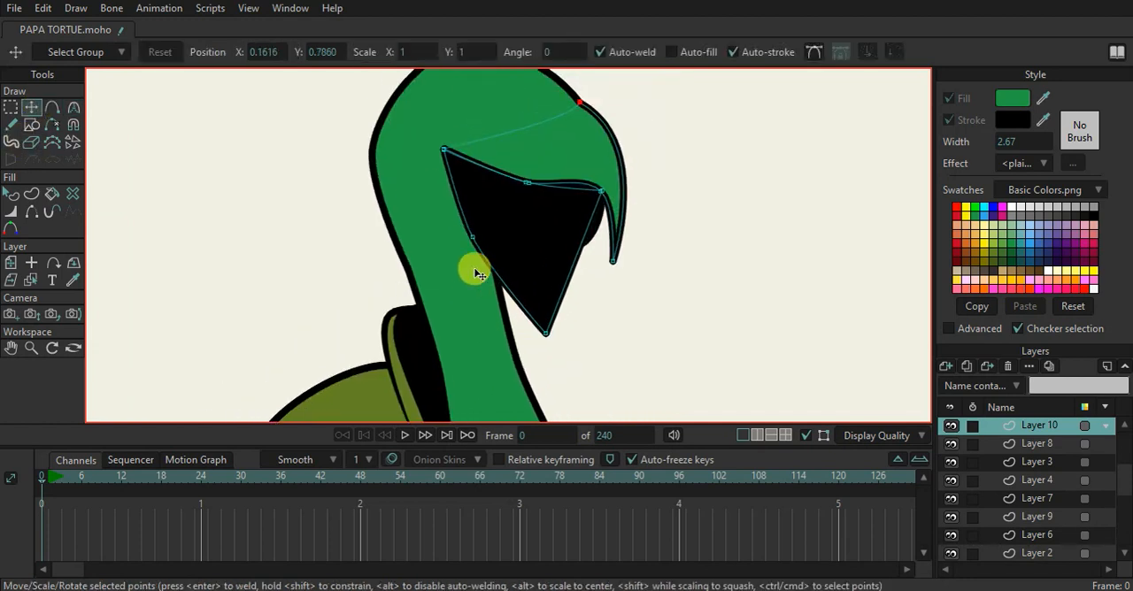
double_click(525, 267)
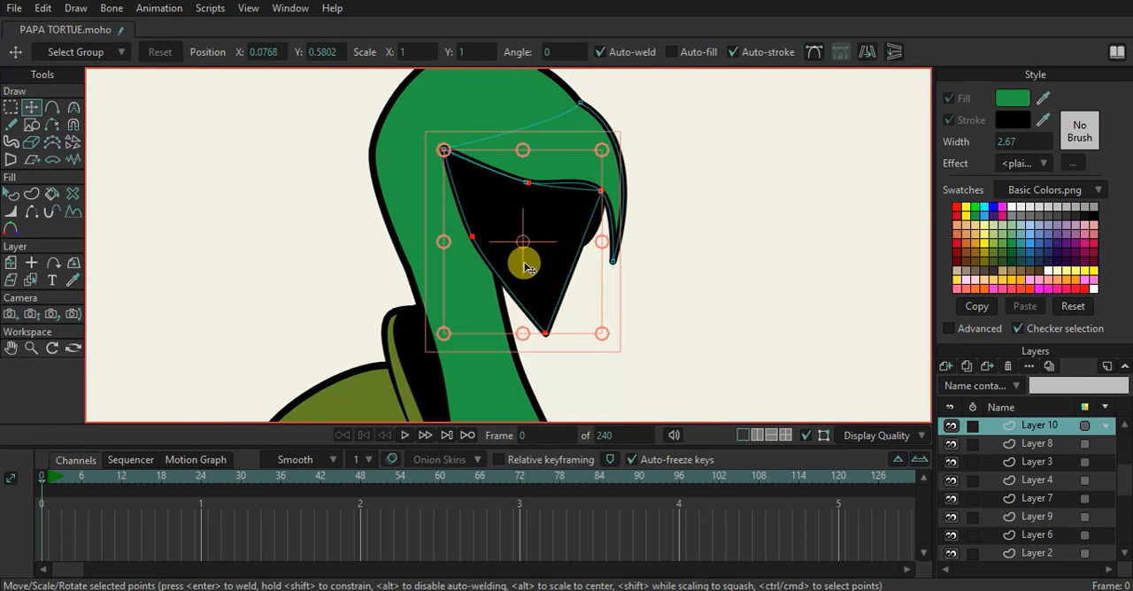
click(590, 321)
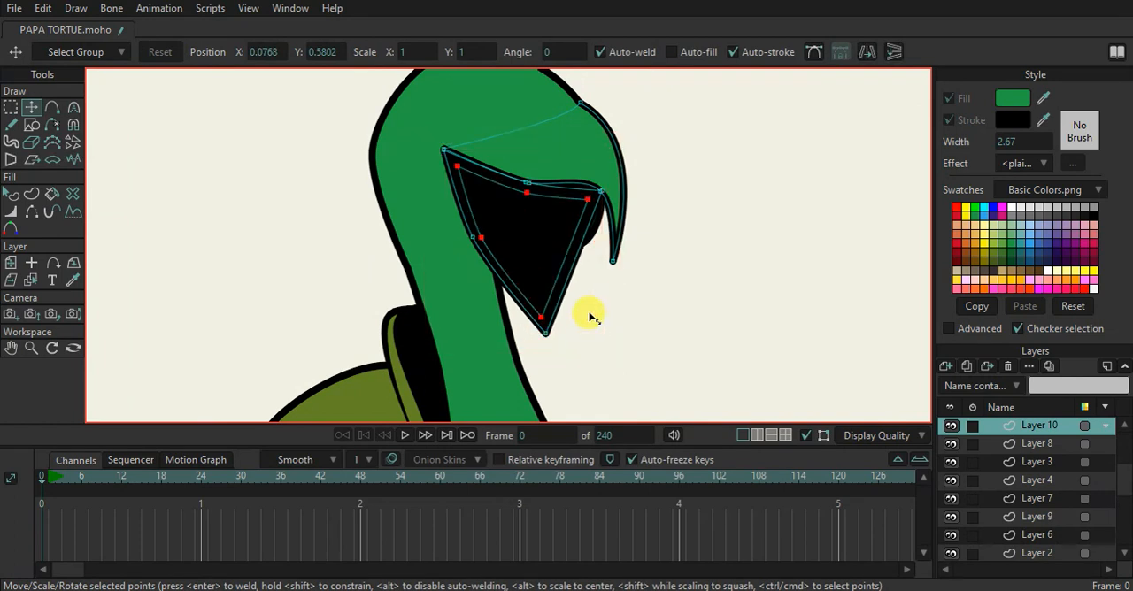
drag(580, 312, 580, 312)
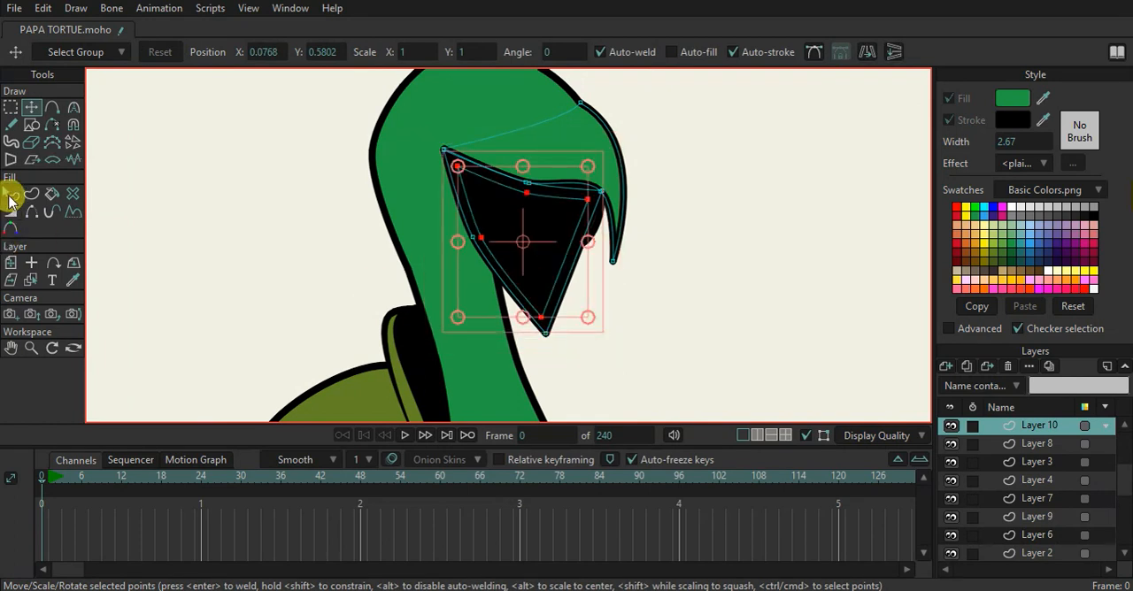
Match the outer mouth shape's fill to the head's green with the eyedropper
click(11, 202)
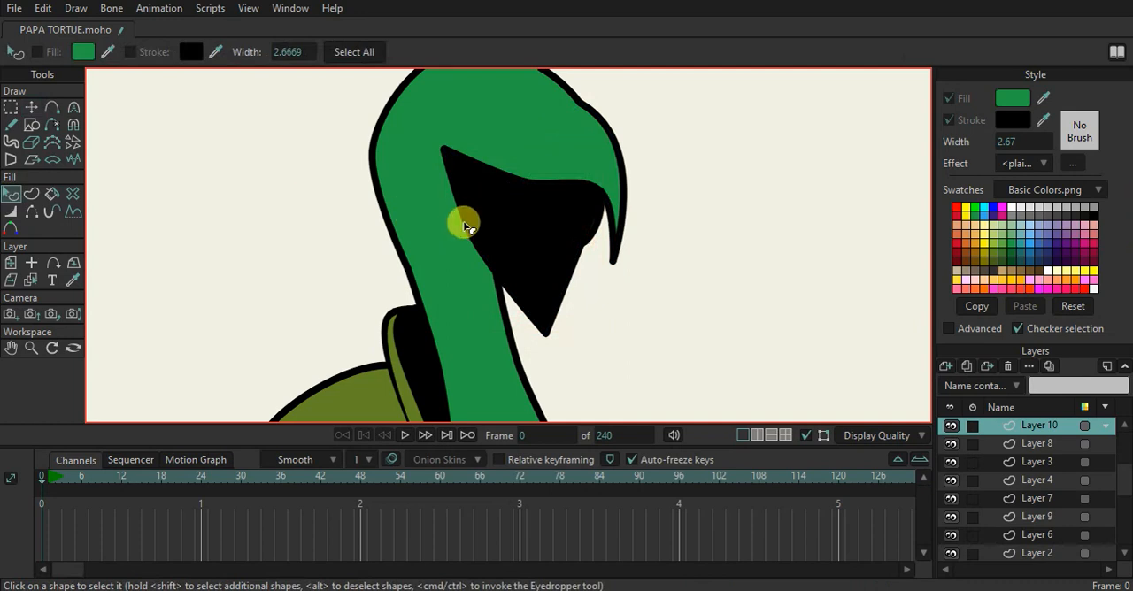
click(463, 221)
drag(1043, 99, 535, 111)
click(633, 240)
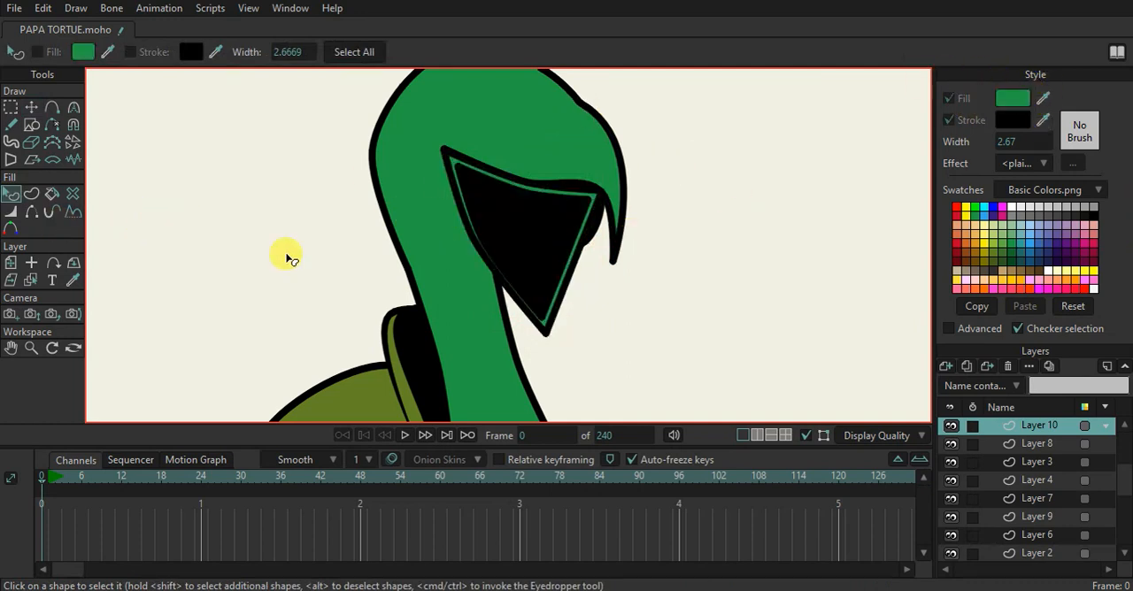
Move the inner mouth's upper corners toward the upper jaw edge and shift its back-edge point inward
click(31, 106)
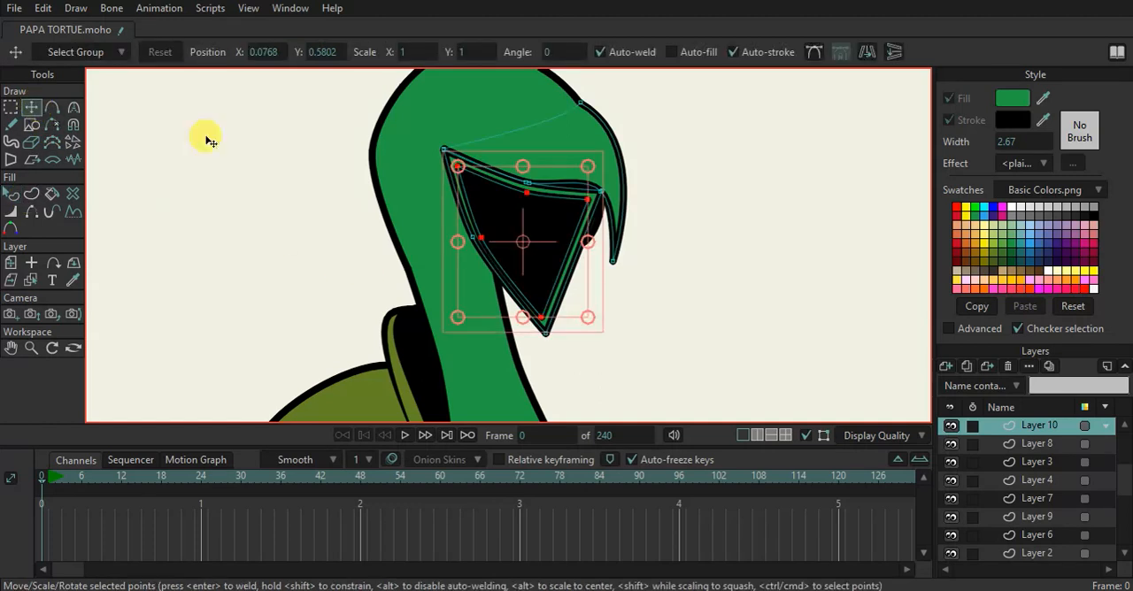
click(584, 201)
drag(585, 201, 591, 192)
drag(457, 168, 460, 157)
drag(485, 223, 493, 223)
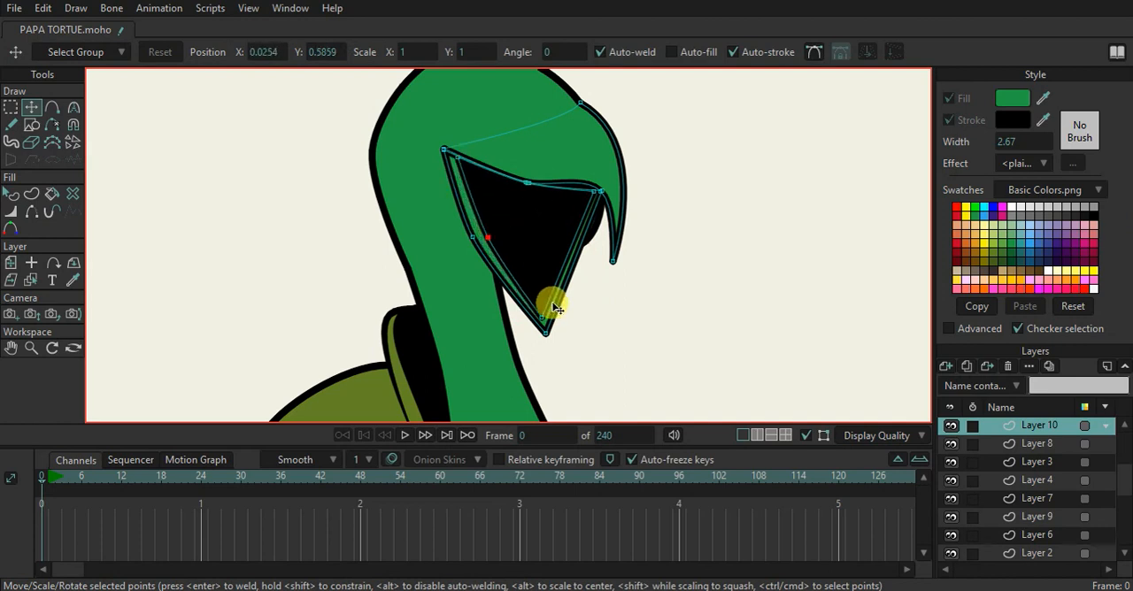
Round the lower tip of the outer mouth shape to a curvature of 0.1224 and preview it without construction curves
click(557, 338)
key(c)
drag(548, 339, 551, 215)
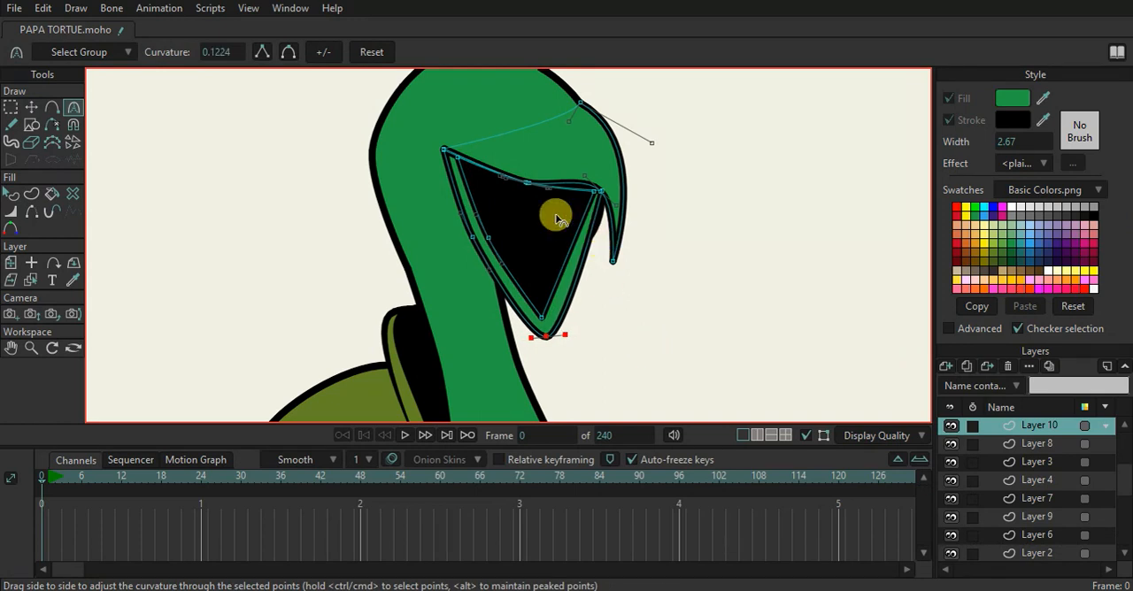
scroll(706, 392, down, 5)
click(806, 436)
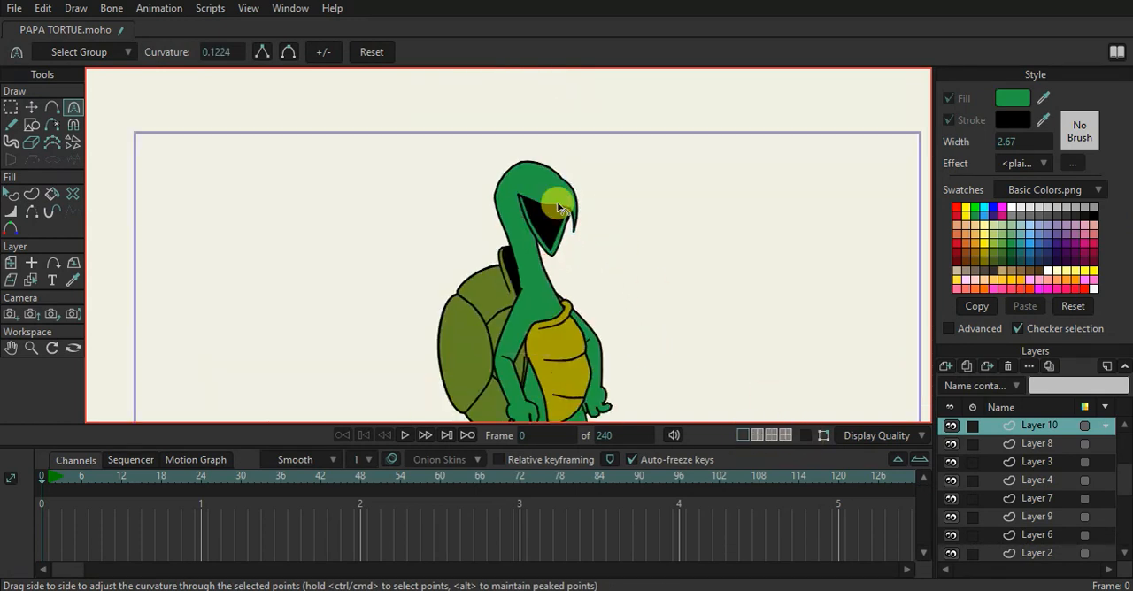
scroll(557, 199, up, 4)
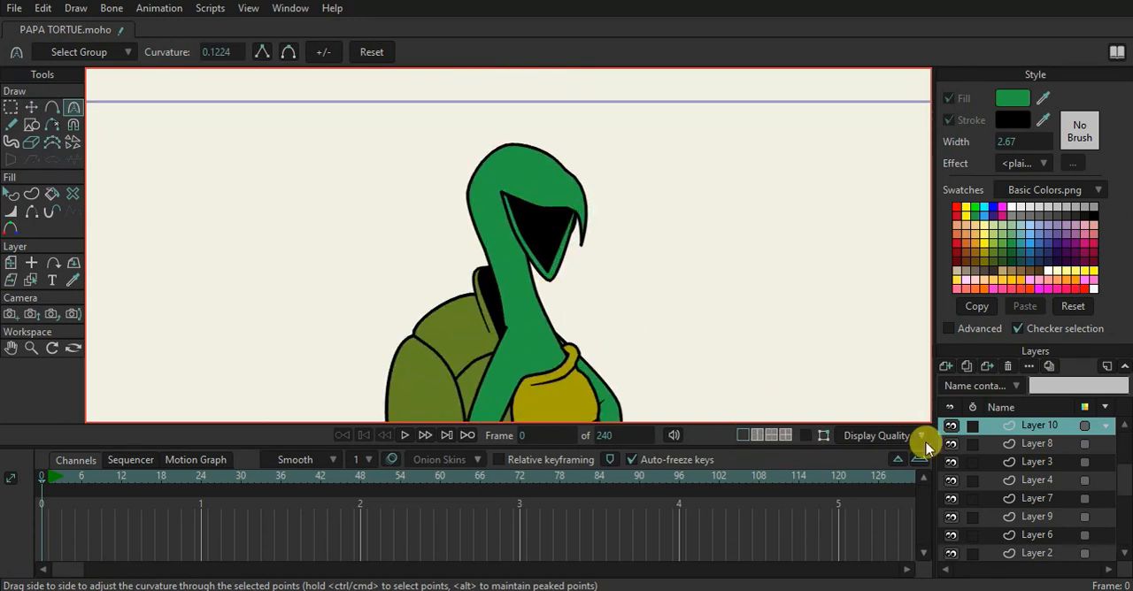
click(806, 435)
scroll(481, 245, up, 4)
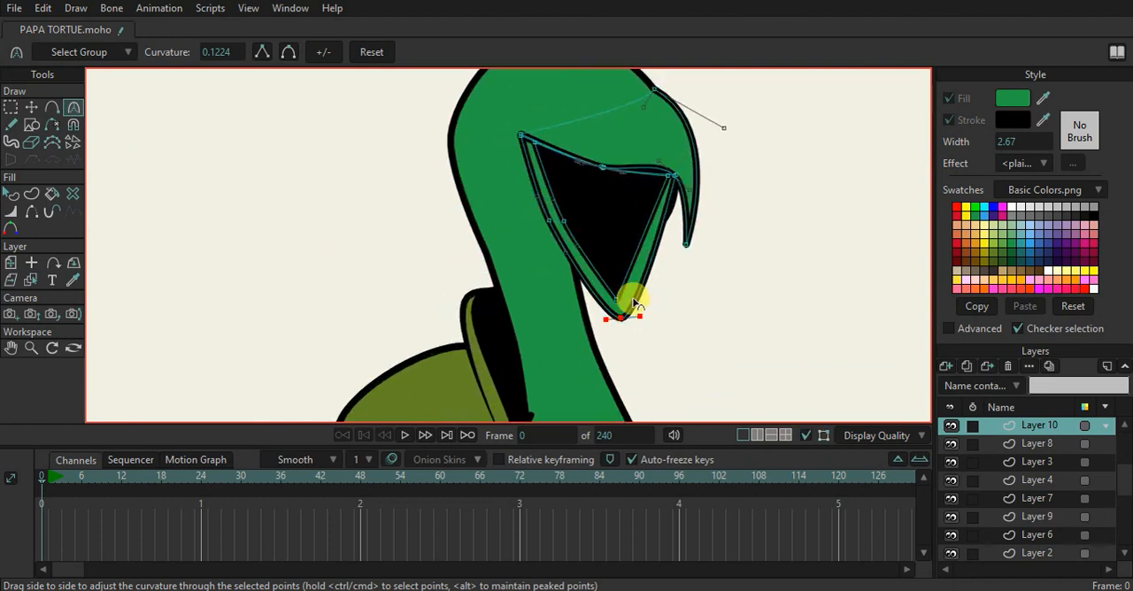
Round the inner mouth's lower tip and reposition the jaw's lower and front points
drag(617, 302, 654, 275)
click(31, 107)
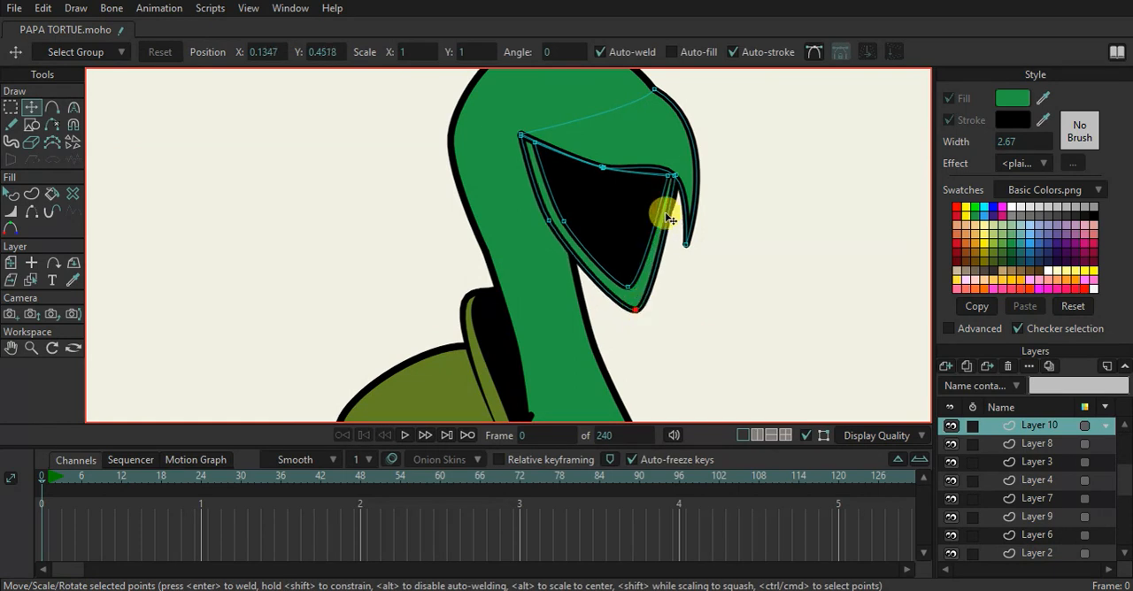
drag(676, 177, 681, 182)
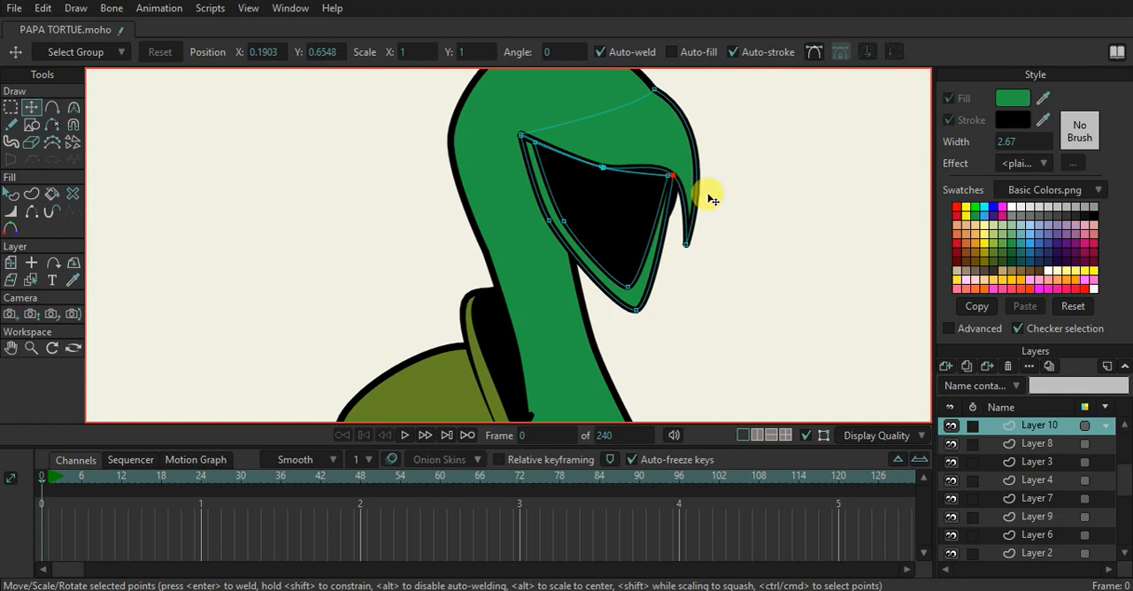
Draw a small triangle inside the black mouth opening as the base of the tongue
scroll(573, 208, down, 3)
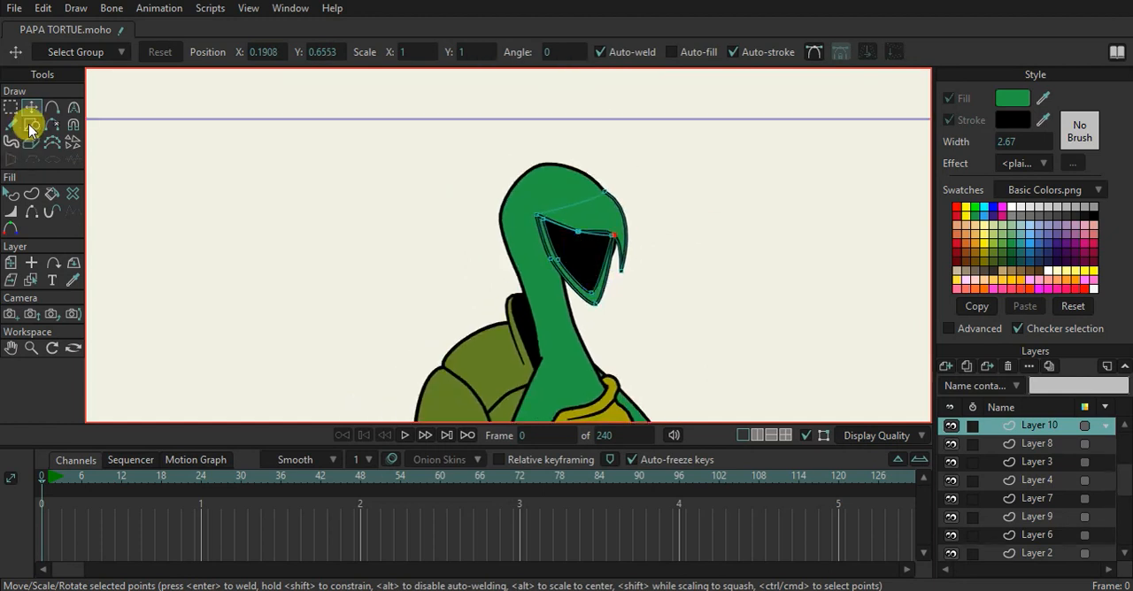
click(31, 124)
scroll(546, 257, up, 3)
drag(571, 249, 599, 278)
Give the triangle in the mouth a muted pinkish-red fill
click(20, 197)
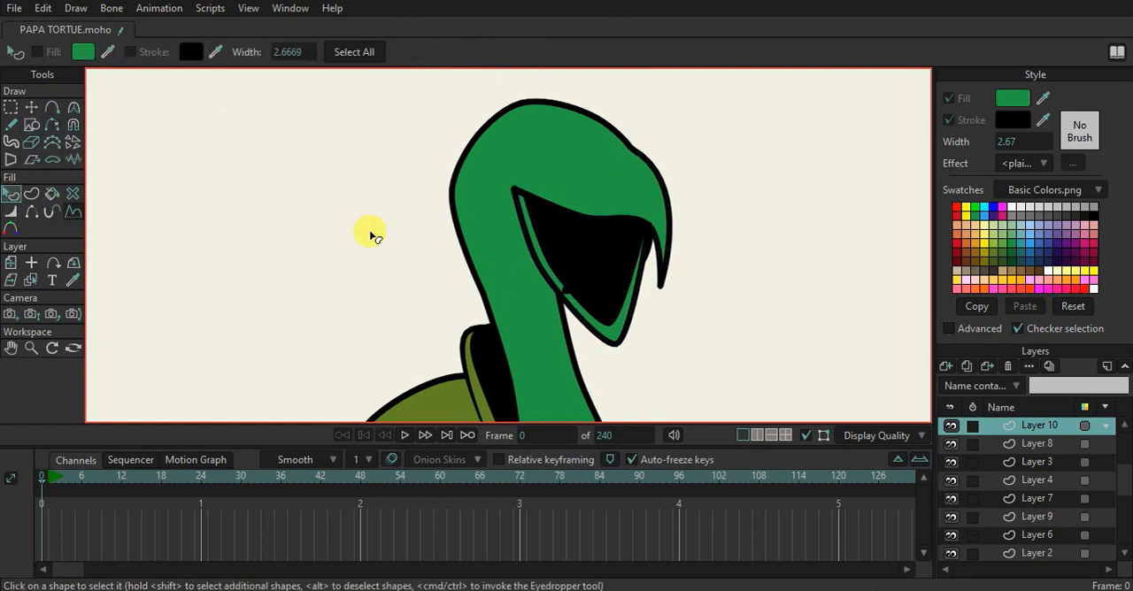
click(590, 283)
click(573, 283)
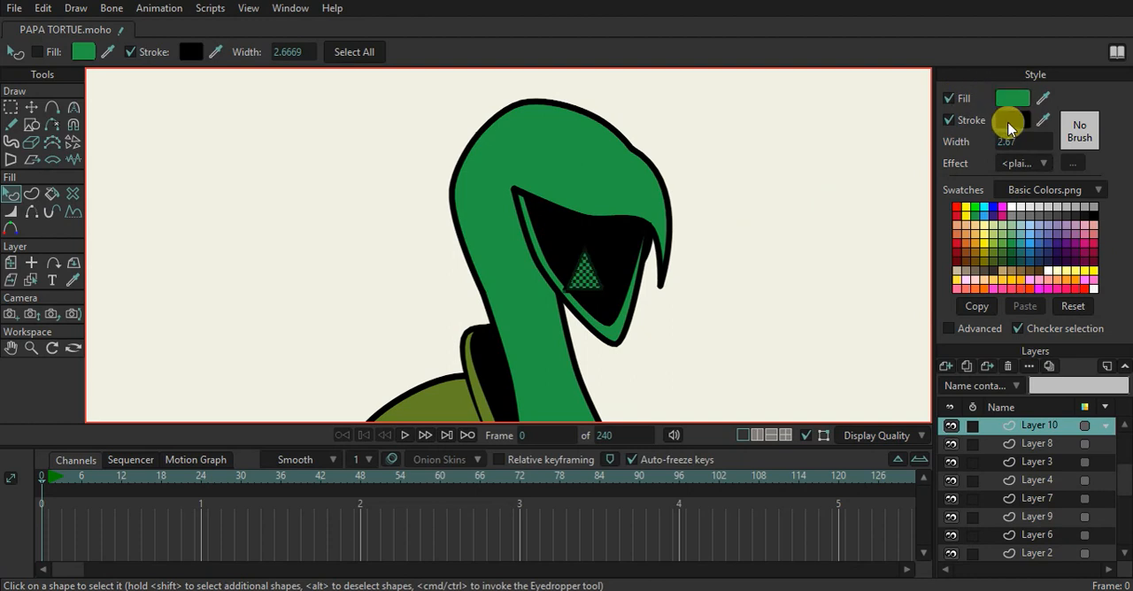
click(958, 244)
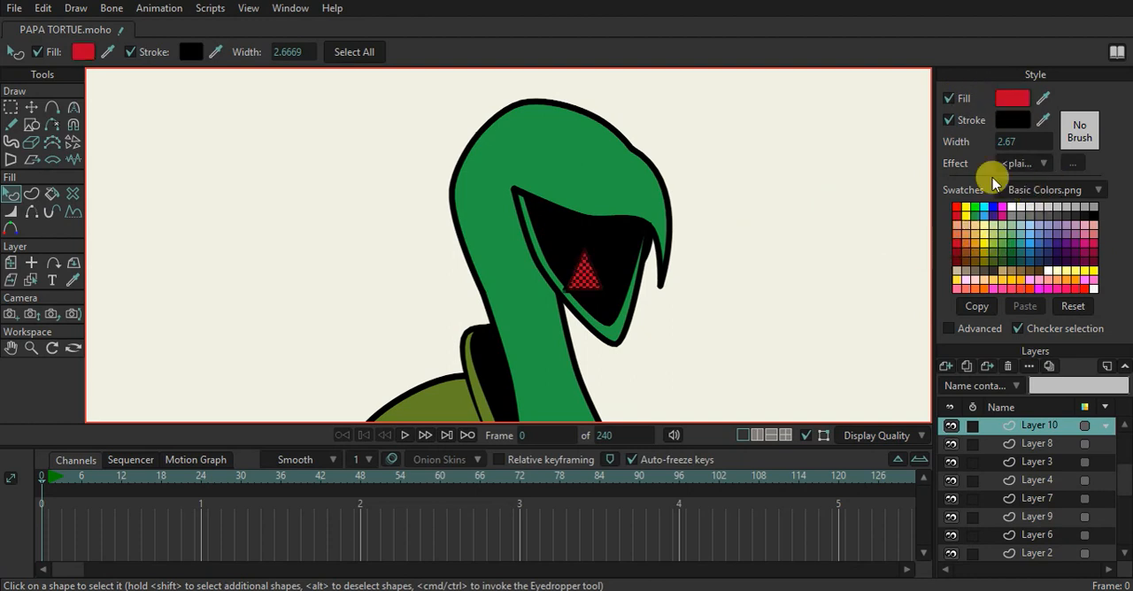
click(1012, 99)
click(663, 188)
click(784, 358)
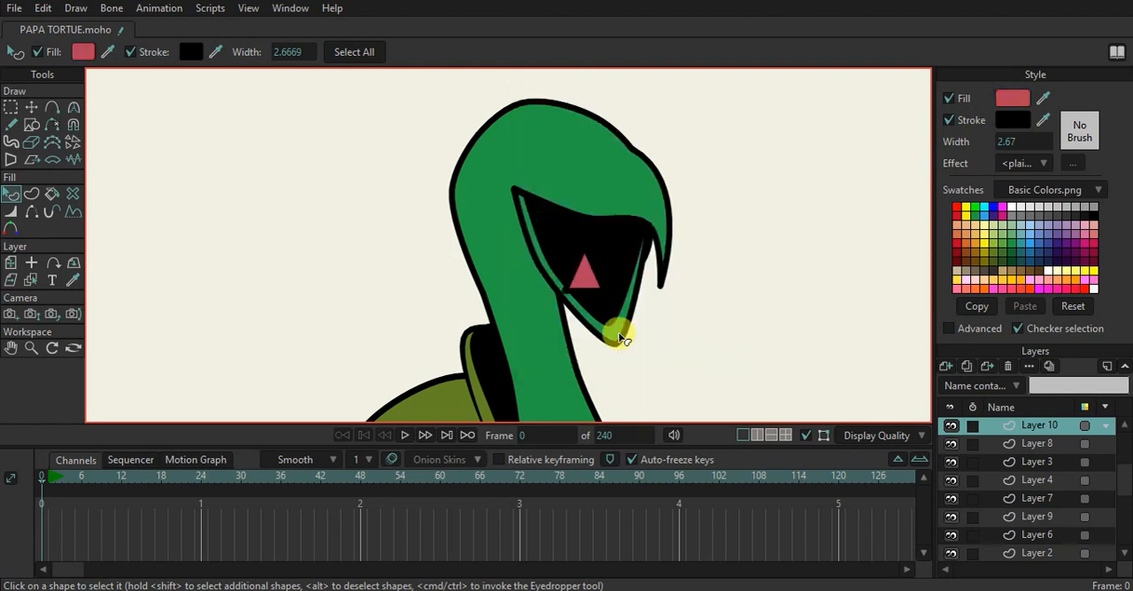
Reshape the triangle into a tongue along the lower jaw by moving its corners and adding a point that bulges its front edge
scroll(551, 260, up, 2)
click(111, 152)
click(30, 107)
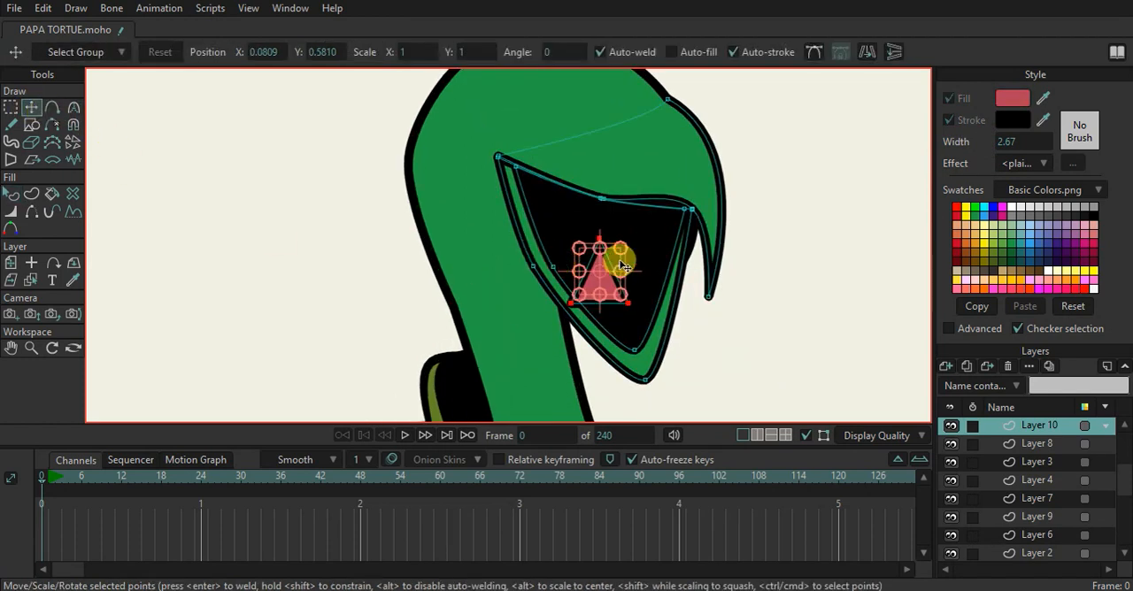
drag(572, 297, 596, 238)
drag(628, 303, 619, 334)
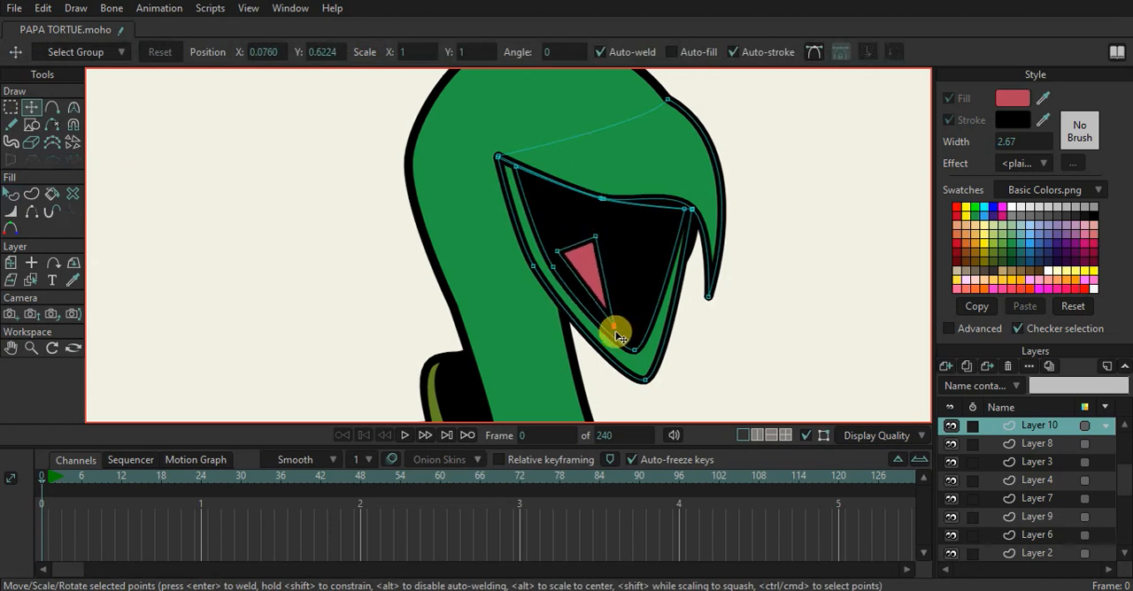
key(a)
drag(603, 276, 618, 272)
Render the current frame to check the whole turtle, and close the preview
scroll(641, 255, down, 5)
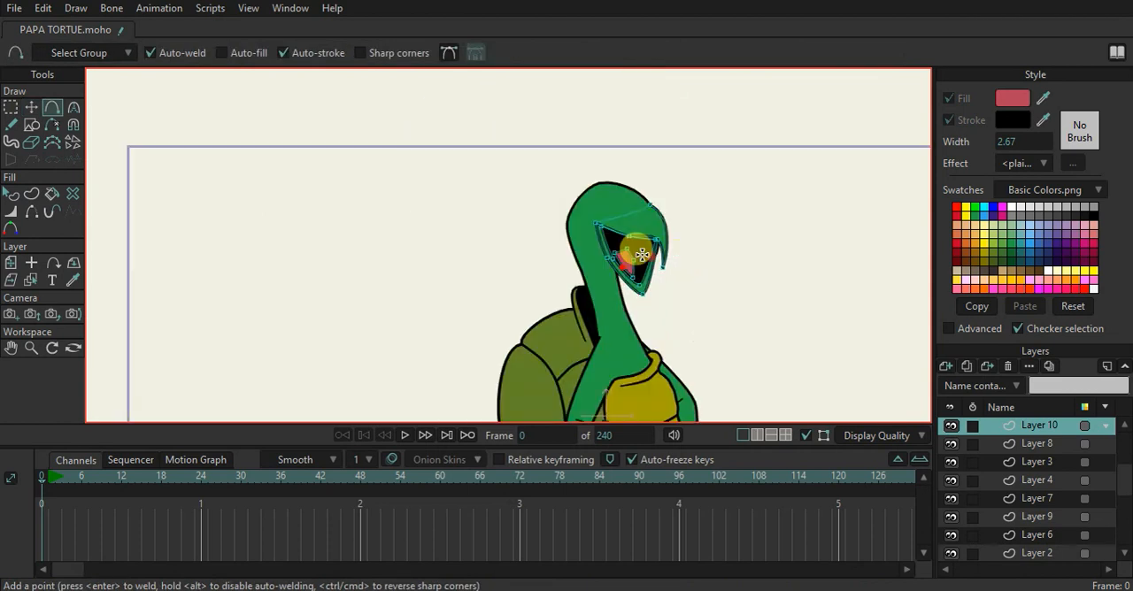
key(ctrl+r)
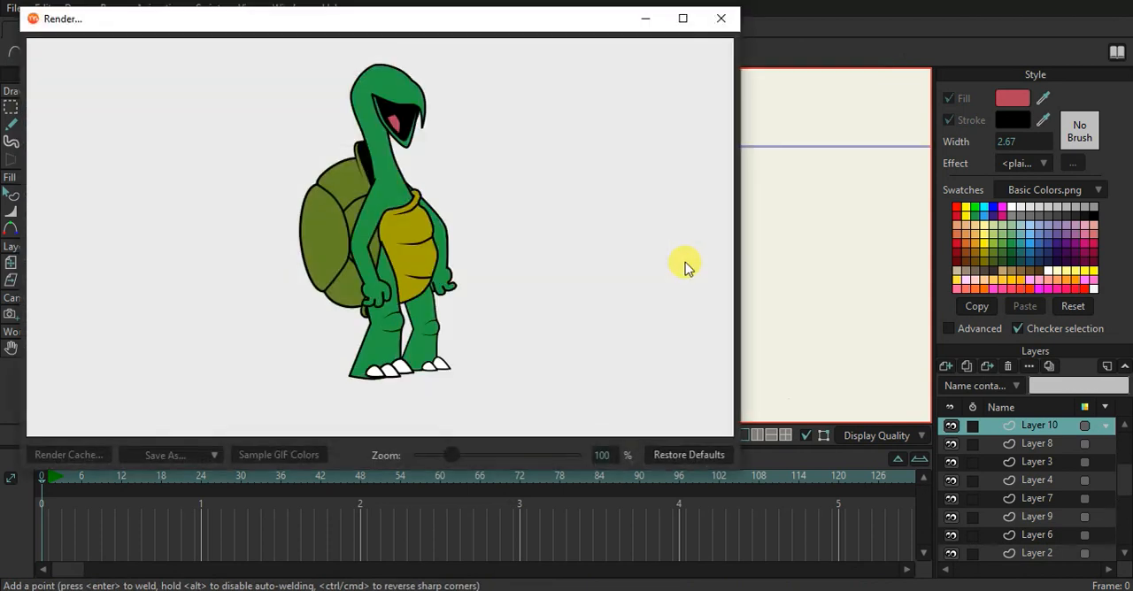
click(721, 20)
scroll(685, 245, down, 4)
scroll(587, 282, up, 3)
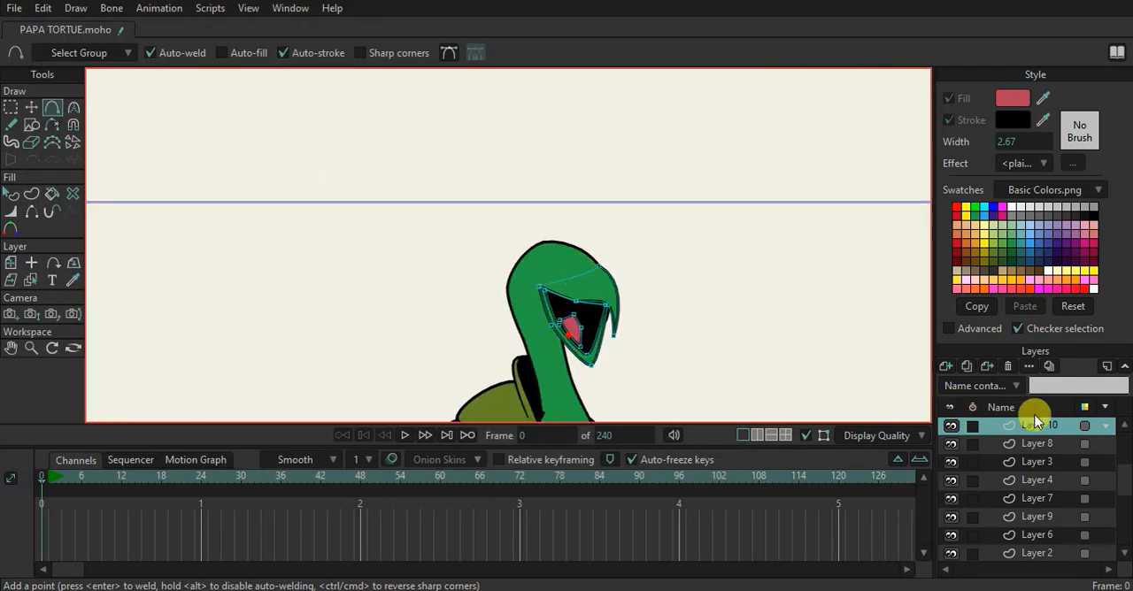
Add a new vector layer above Layer 10 and frame the top of the head for drawing
click(945, 365)
click(969, 370)
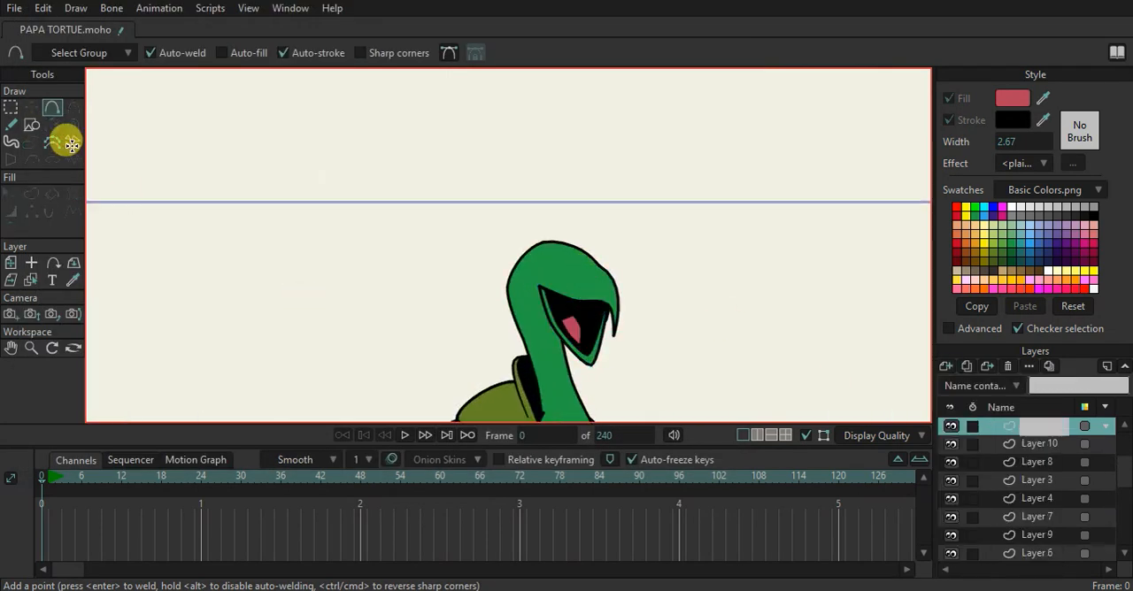
click(32, 124)
scroll(508, 305, up, 2)
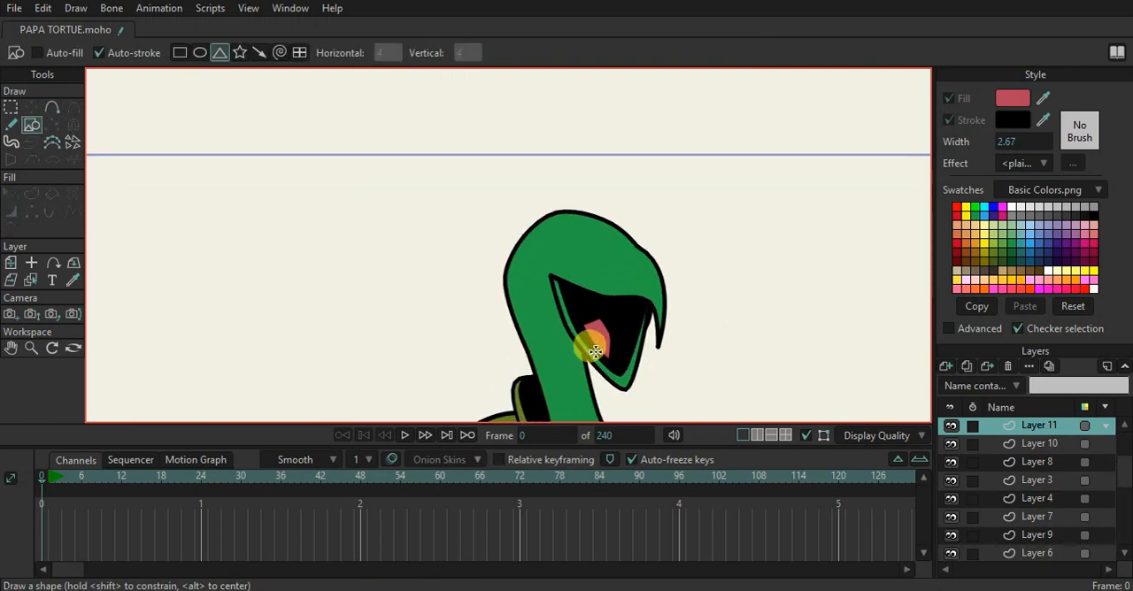
scroll(498, 245, up, 2)
drag(555, 272, 522, 282)
scroll(522, 281, up, 2)
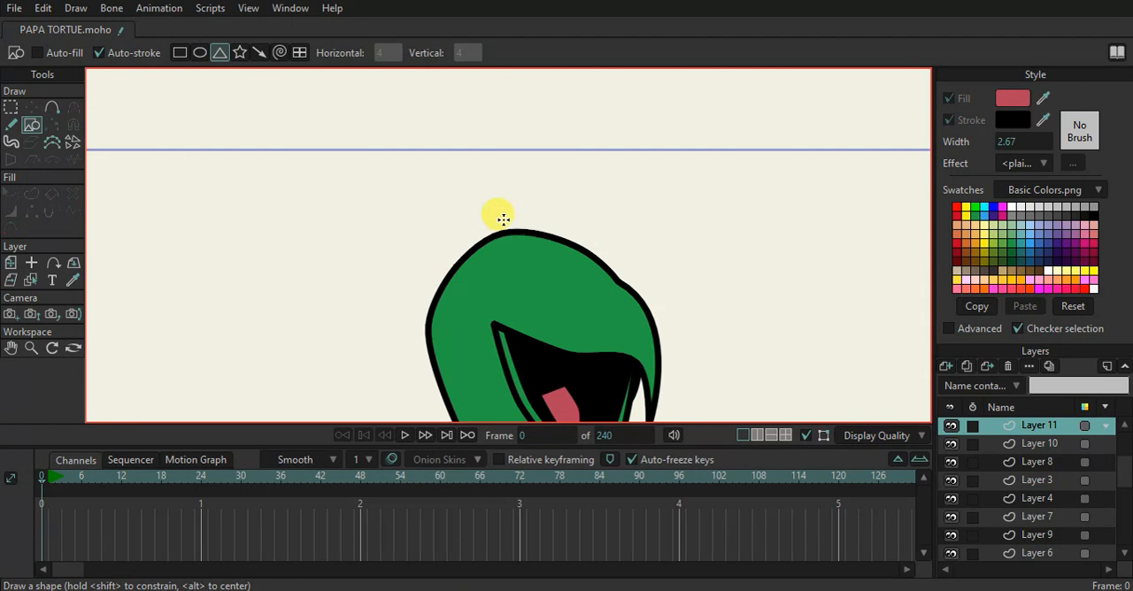
Draw an ellipse overlapping the top of the head, enlarge it slightly and adjust its position
drag(510, 211, 605, 301)
key(ctrl+z)
click(197, 52)
drag(509, 224, 600, 317)
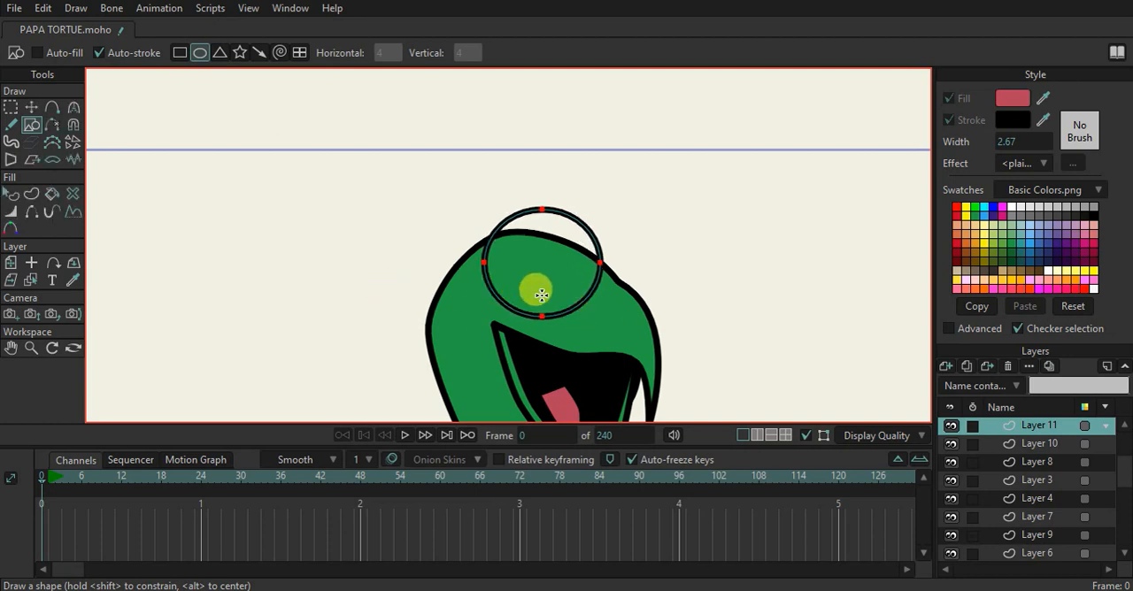
scroll(532, 287, up, 1)
click(42, 106)
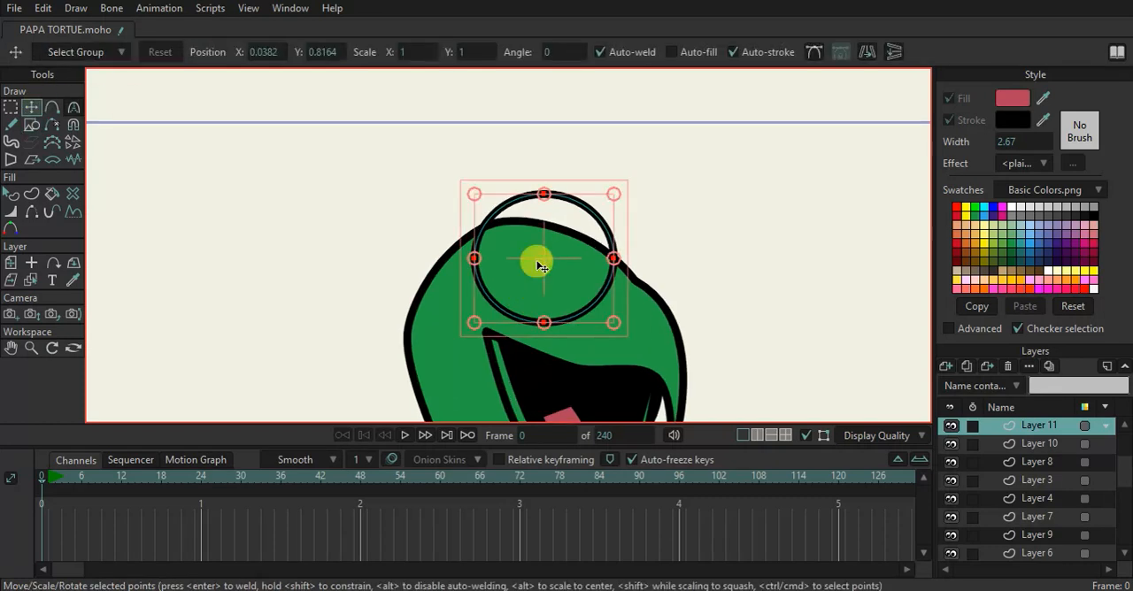
drag(617, 326, 630, 336)
drag(587, 278, 577, 270)
Enable a fill on the ellipse and match it to the head's green with the eyedropper
click(33, 113)
click(33, 125)
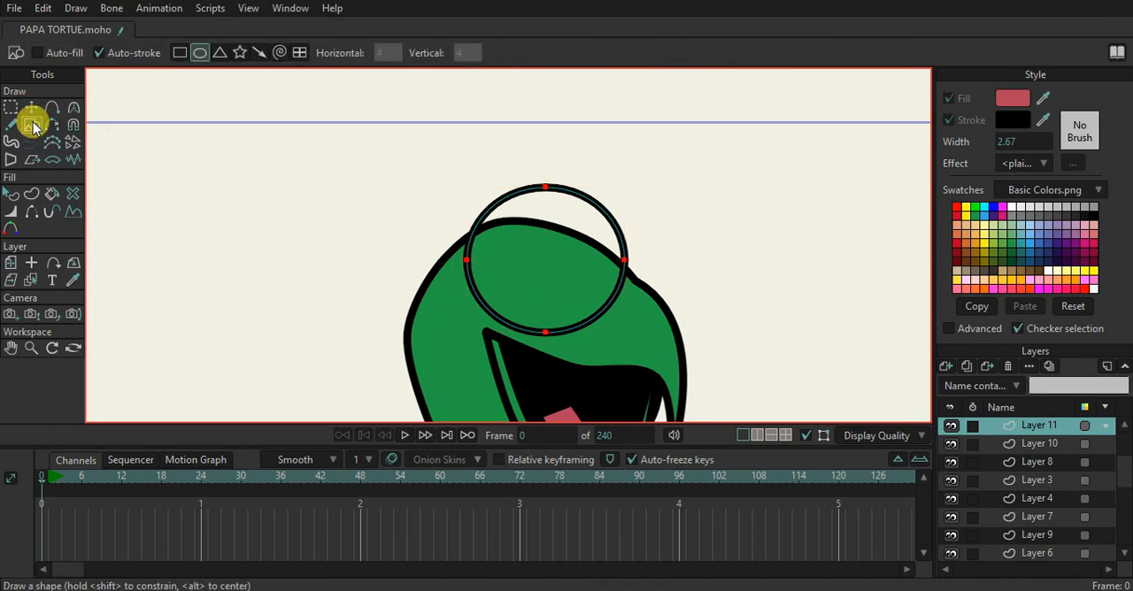
scroll(557, 319, up, 3)
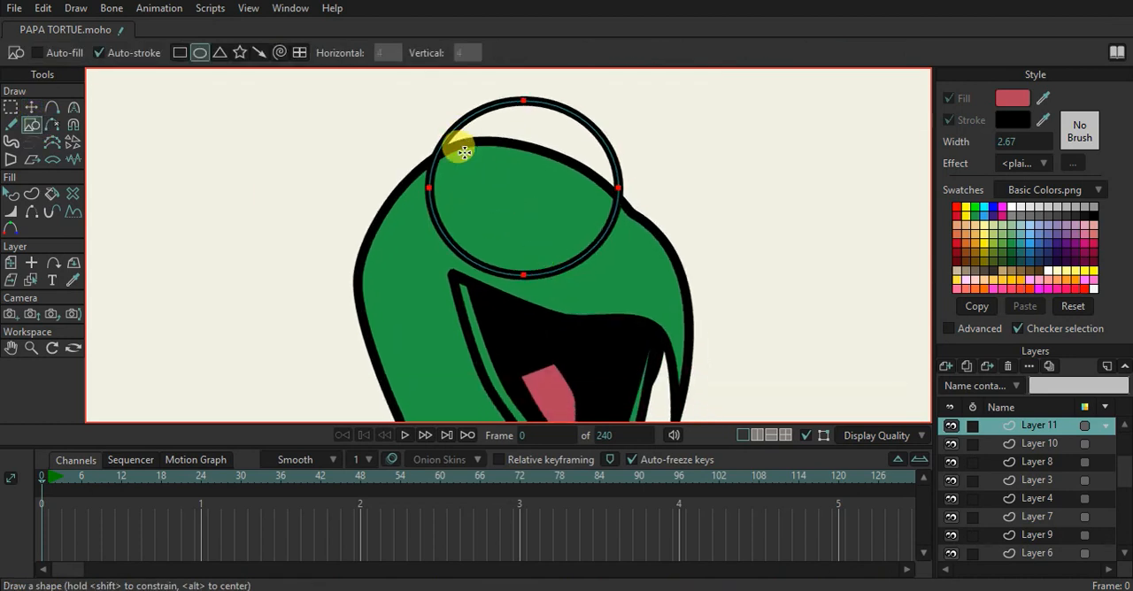
click(11, 192)
click(434, 188)
click(950, 99)
drag(1042, 99, 617, 256)
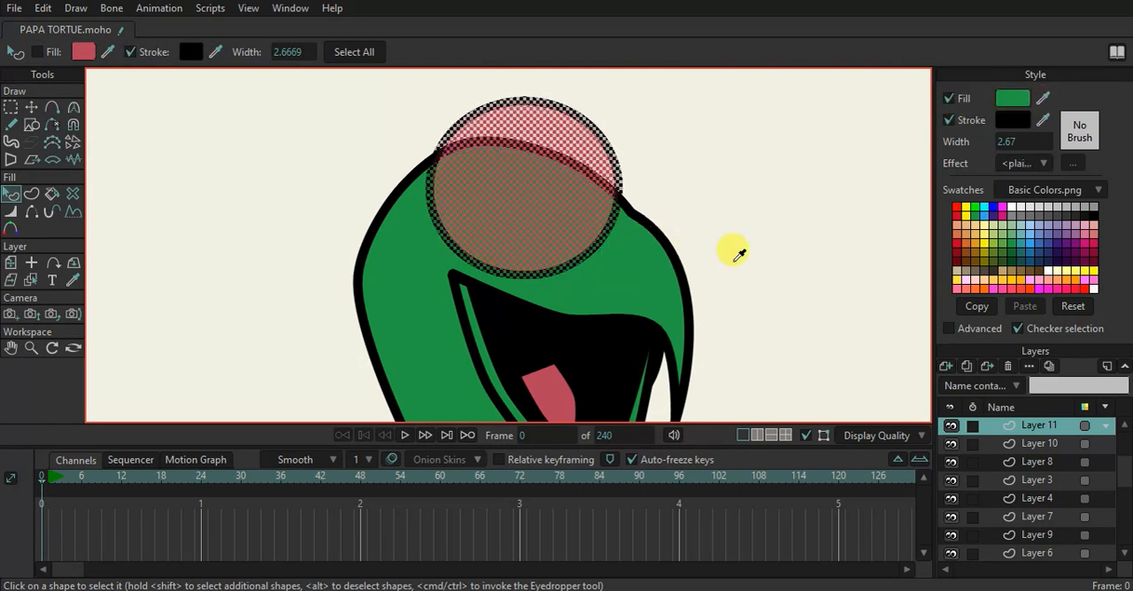
Hide the two lower edges of the ellipse so only its upper outline is stroked
click(31, 212)
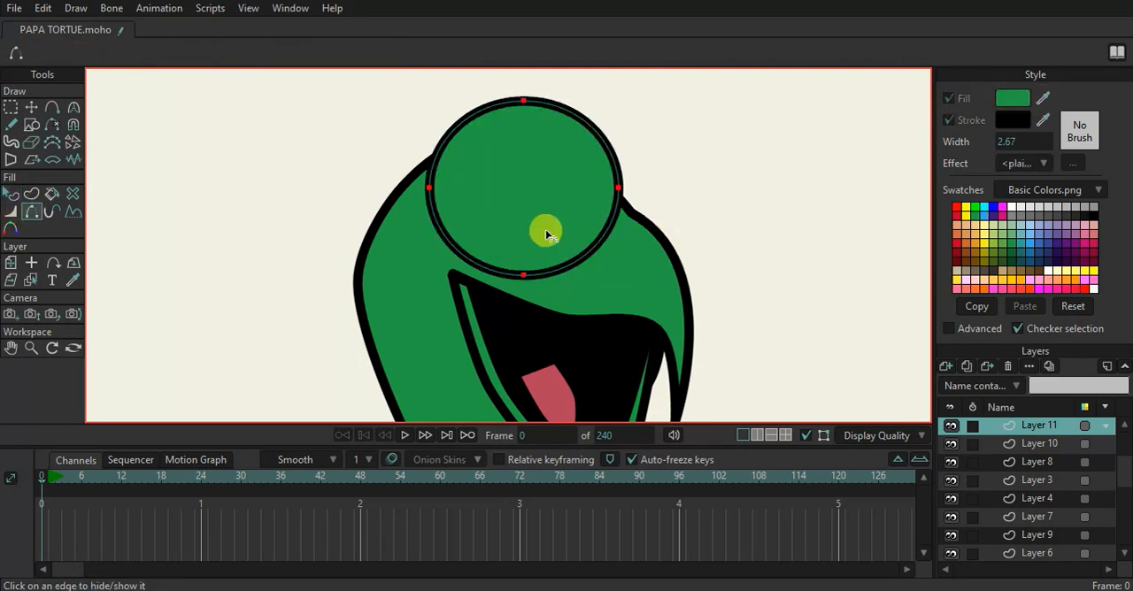
click(434, 220)
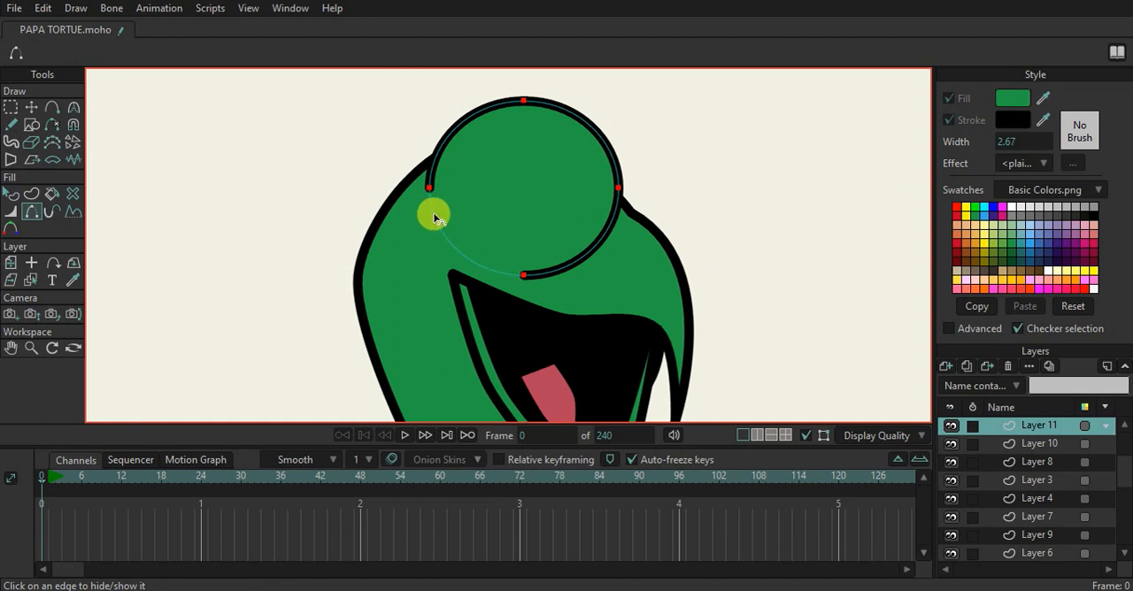
click(599, 240)
Move the ellipse's two side points onto the head outline so the strokes join up
click(14, 106)
click(475, 195)
drag(430, 190, 422, 174)
drag(644, 199, 635, 201)
scroll(644, 225, down, 3)
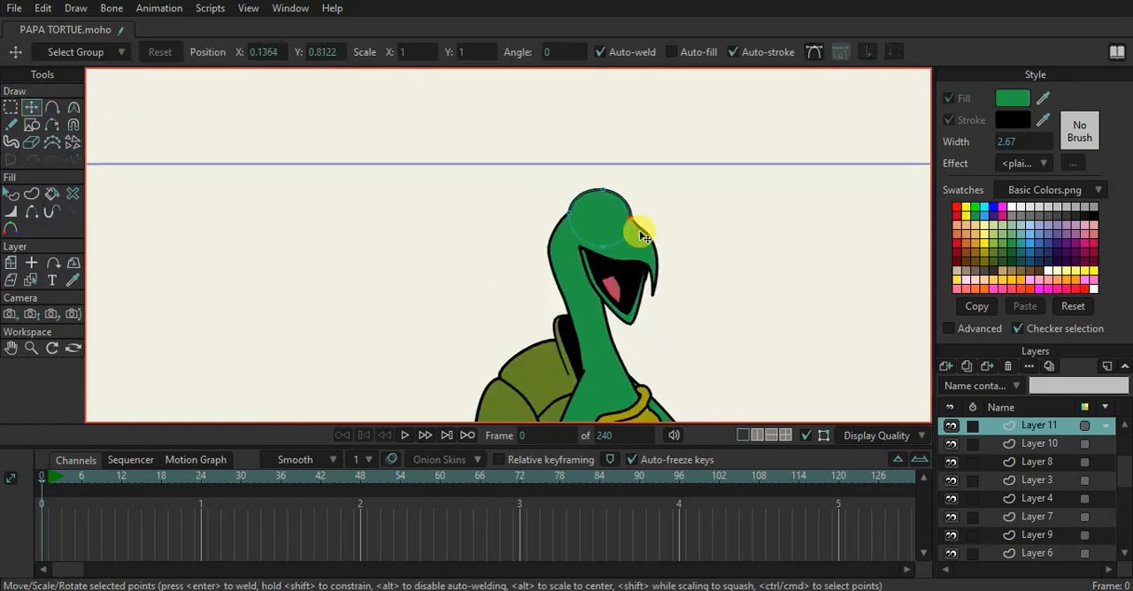
Draw a white-filled, black-outlined eye circle inside the rounded top of the head
click(31, 124)
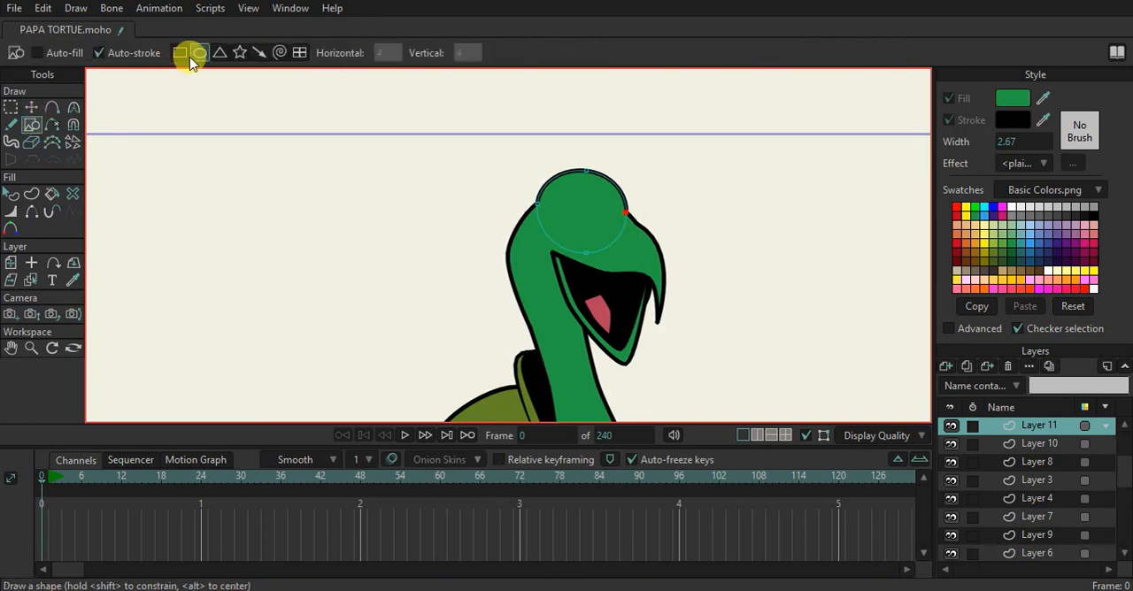
scroll(725, 207, up, 3)
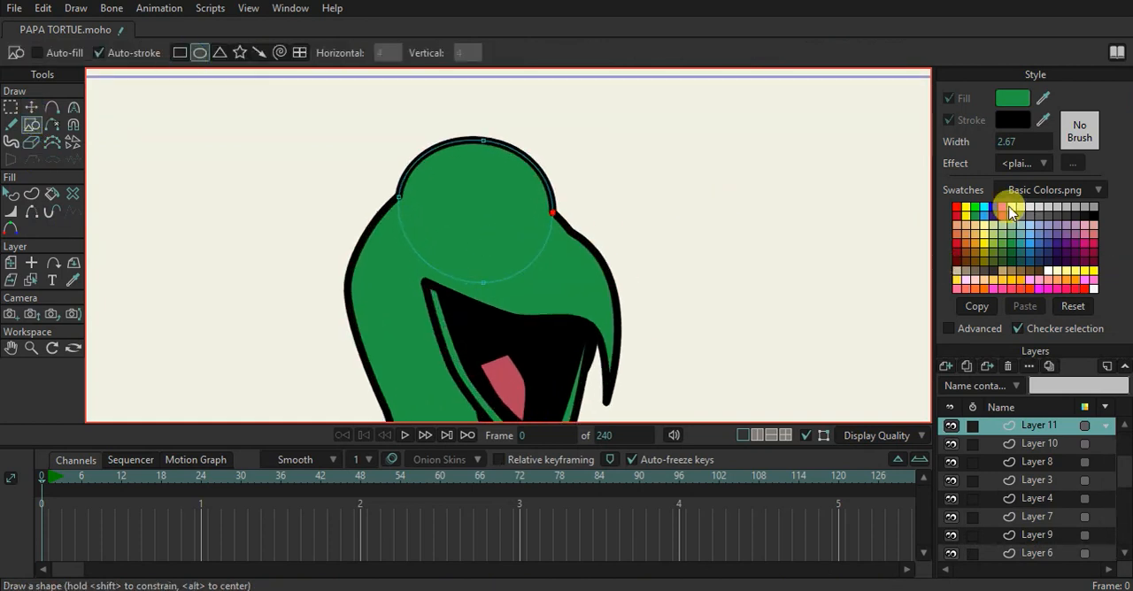
drag(428, 180, 523, 271)
click(10, 197)
click(466, 252)
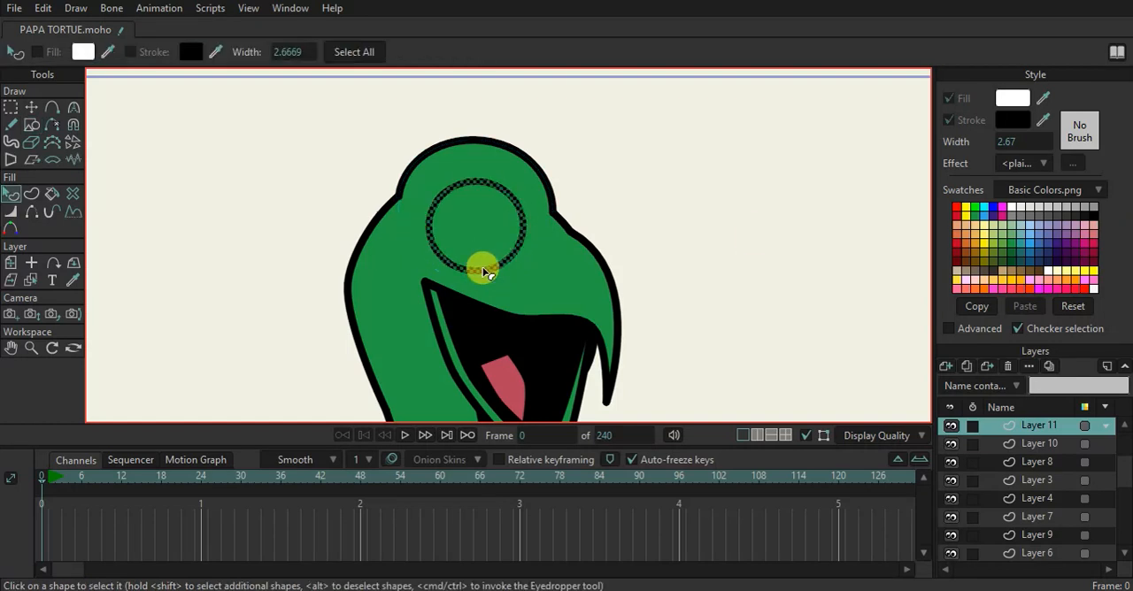
Draw a smaller blue iris circle inside the lower part of the white eye, with automatic filling enabled
click(31, 124)
scroll(321, 266, up, 3)
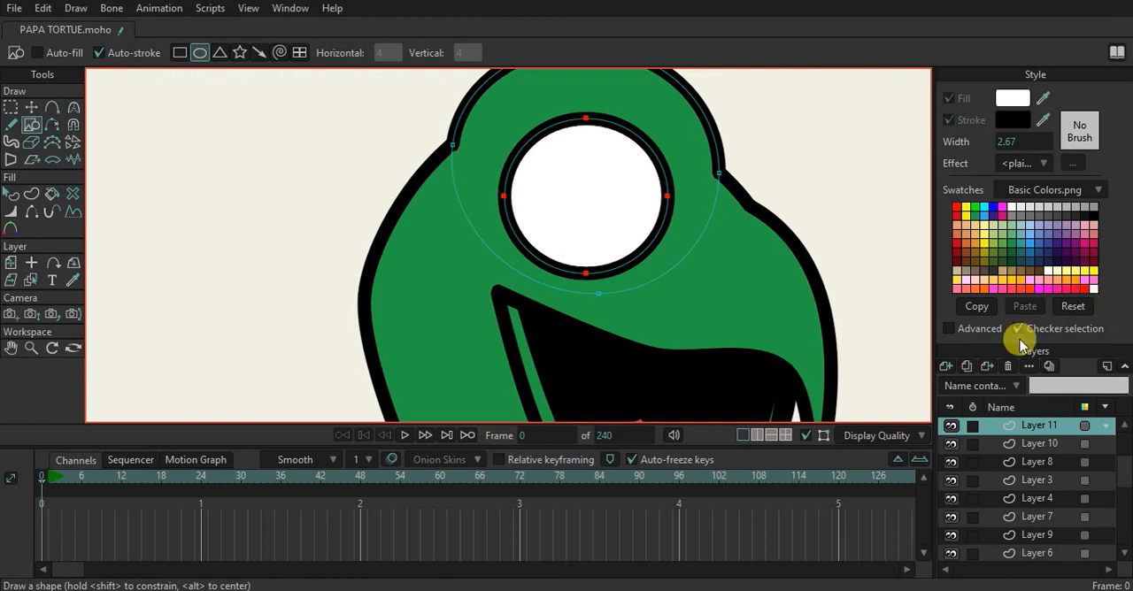
drag(554, 165, 622, 223)
click(37, 53)
key(ctrl+z)
drag(551, 172, 629, 246)
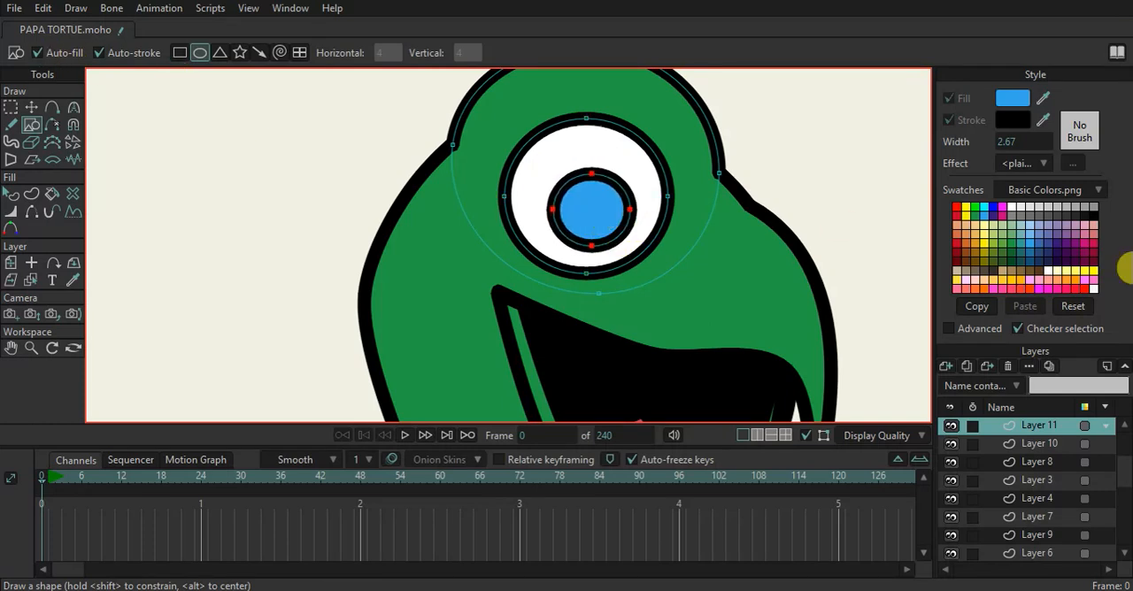
Draw a black-filled pupil over the upper part of the blue iris and preview the rendered frame
click(1091, 216)
drag(558, 177, 620, 224)
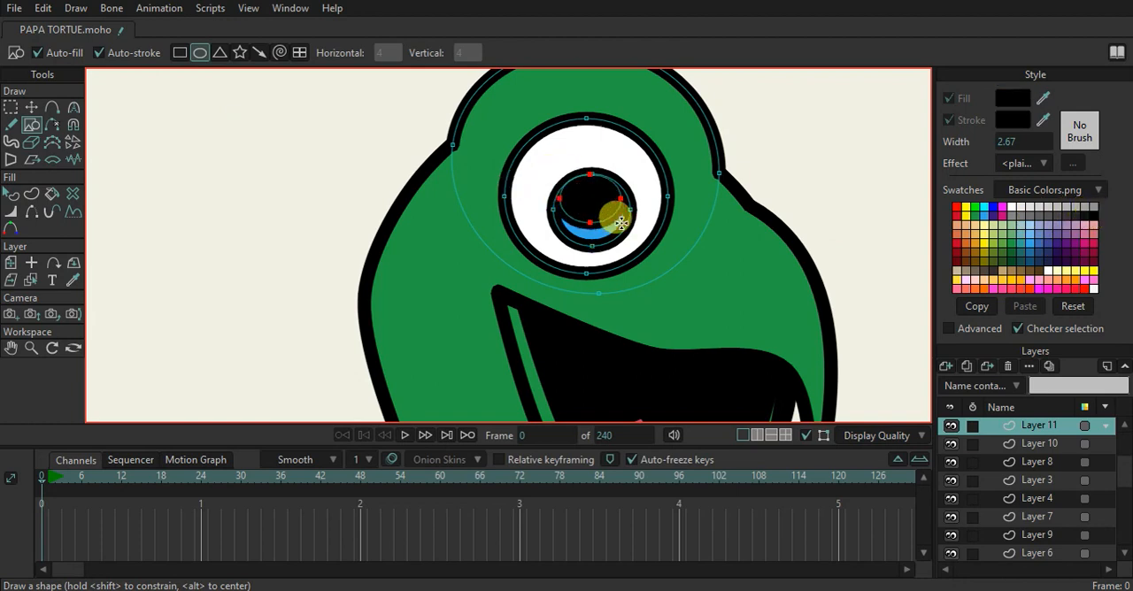
key(ctrl+r)
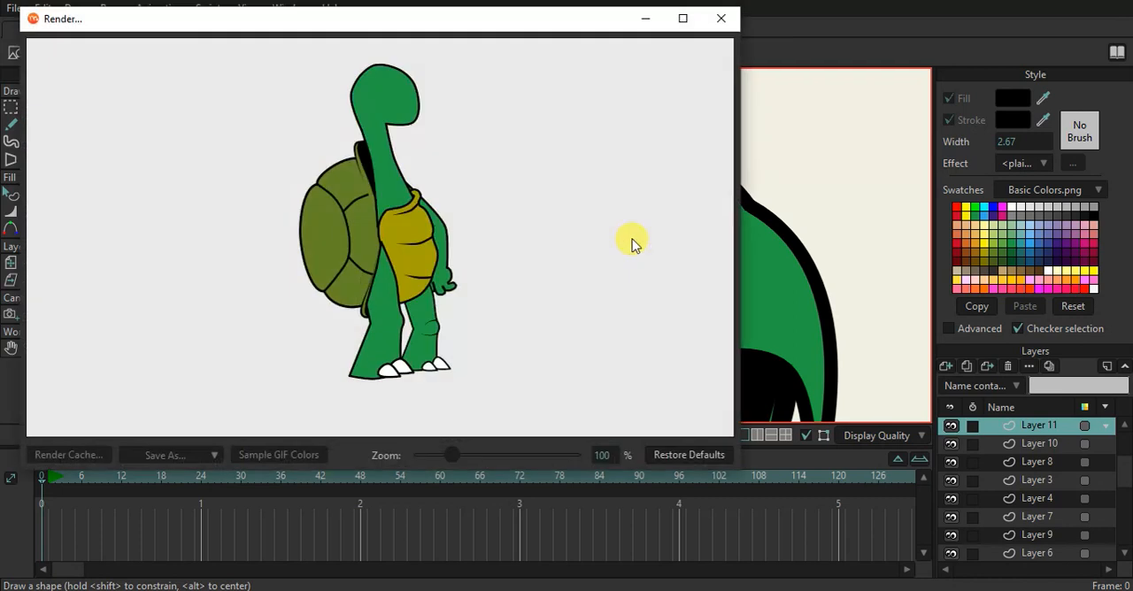
click(720, 18)
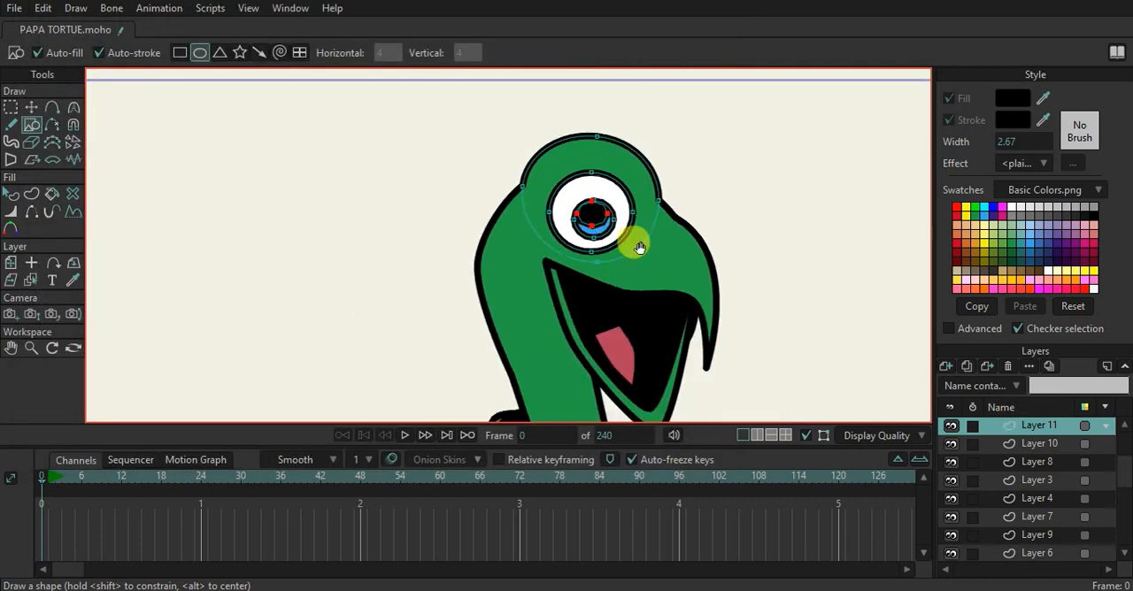
Duplicate the eye layer, place the copy just below Layer 3 and set its origin at the eye's centre
click(966, 366)
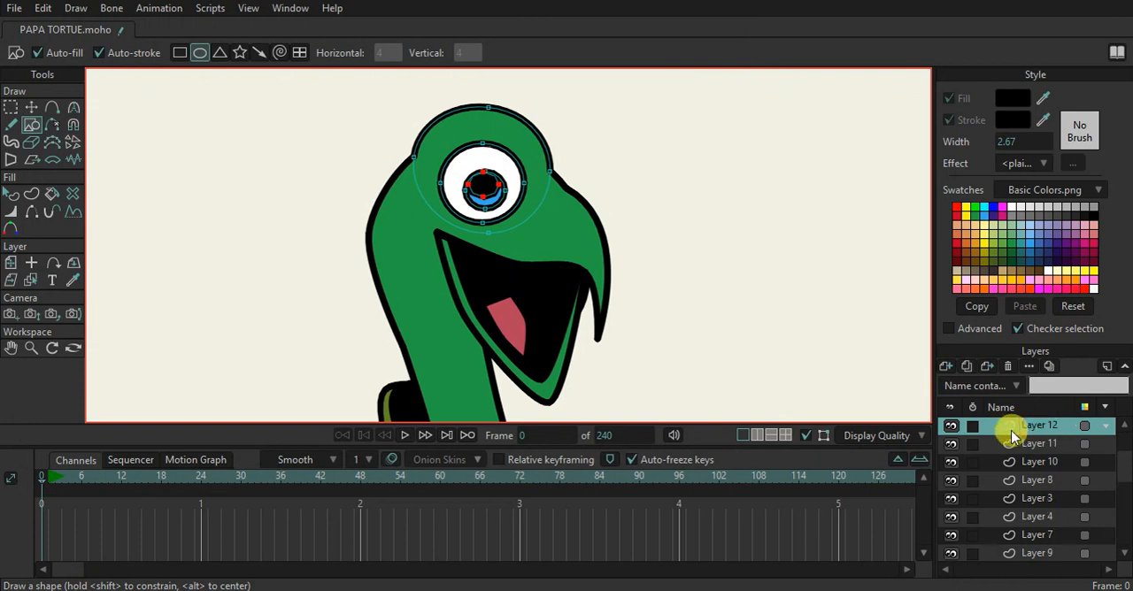
drag(1013, 443, 1022, 507)
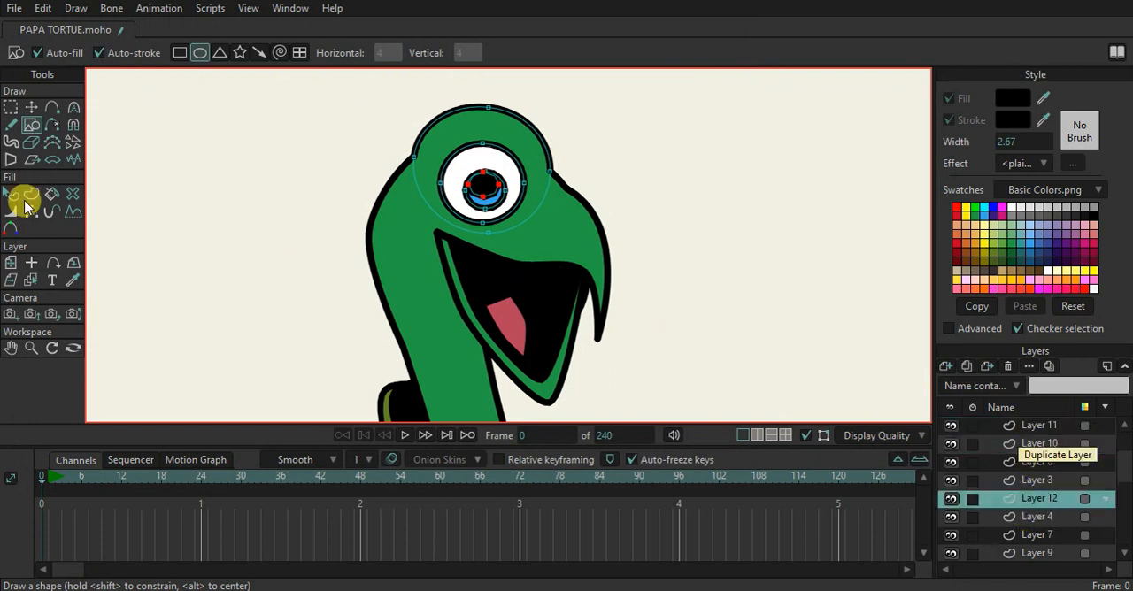
click(10, 262)
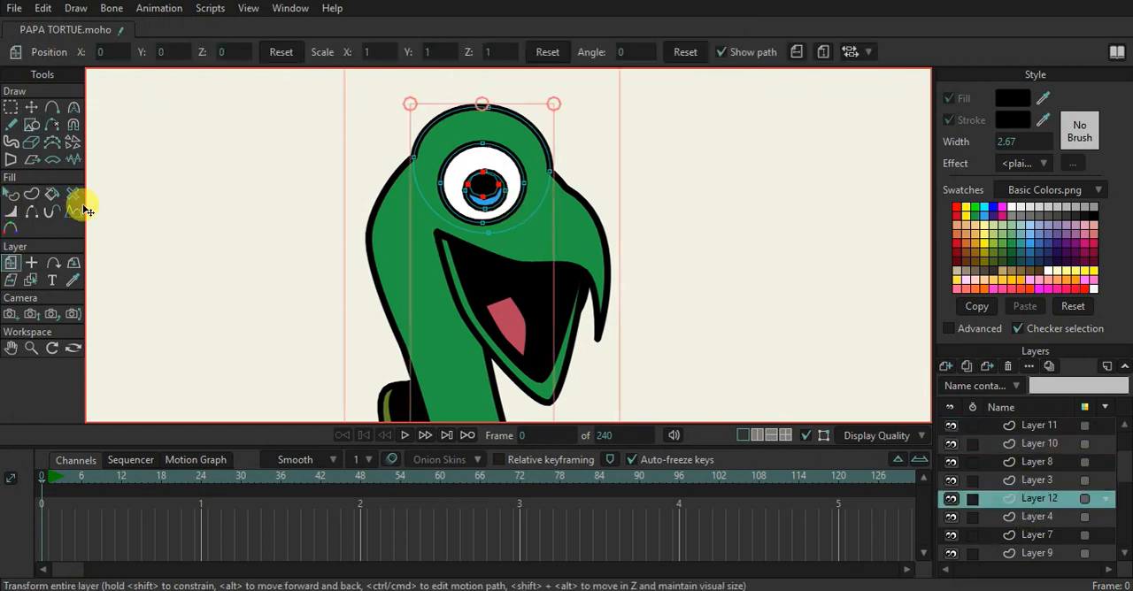
click(31, 263)
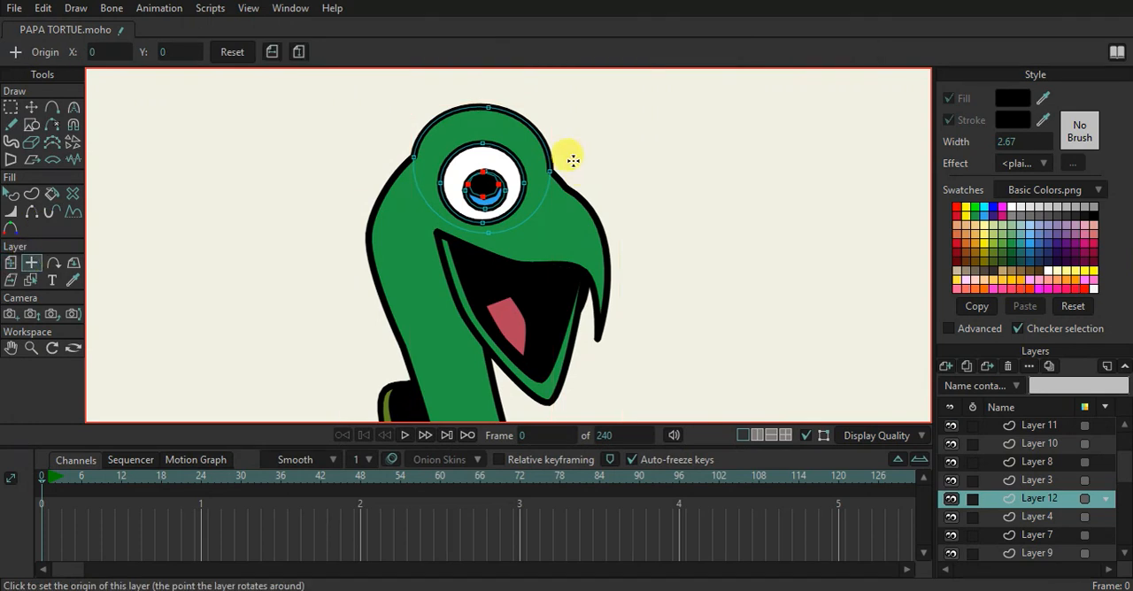
click(11, 262)
Move the copied eye to the beak side of the head, order it below Layer 6 and scale it to 0.734
drag(544, 222, 630, 186)
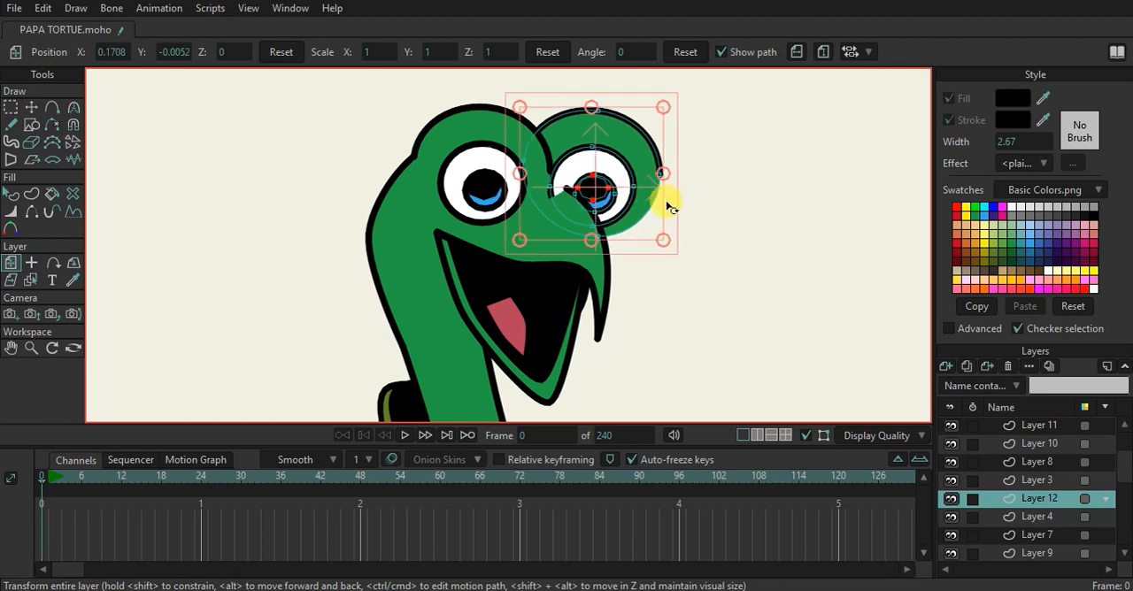
scroll(1033, 460, down, 1)
drag(1033, 513, 1033, 529)
drag(621, 192, 629, 209)
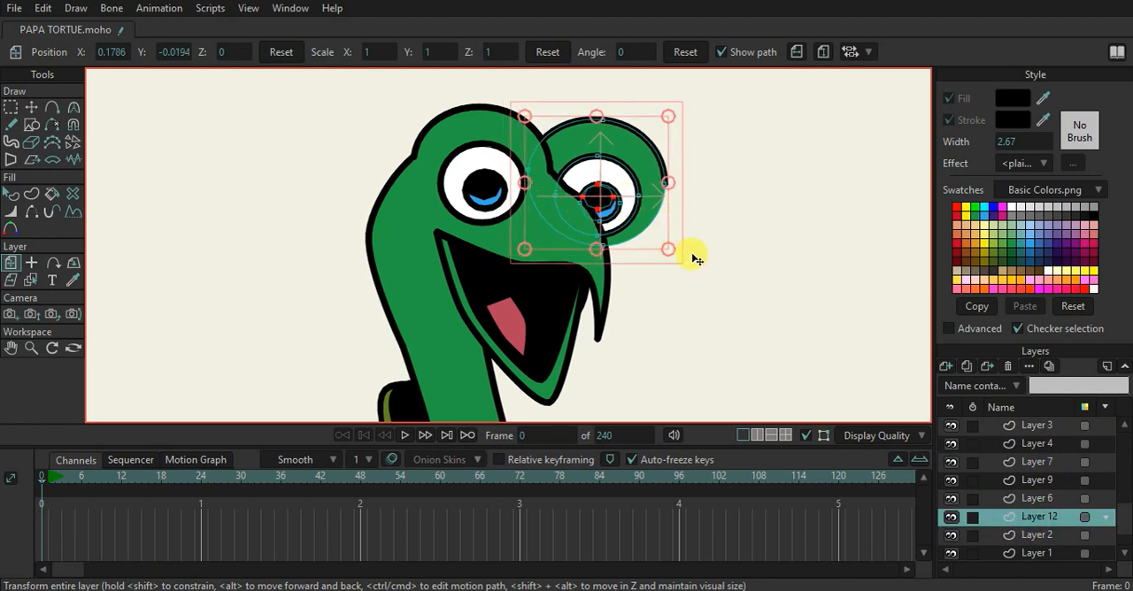
drag(671, 254, 646, 236)
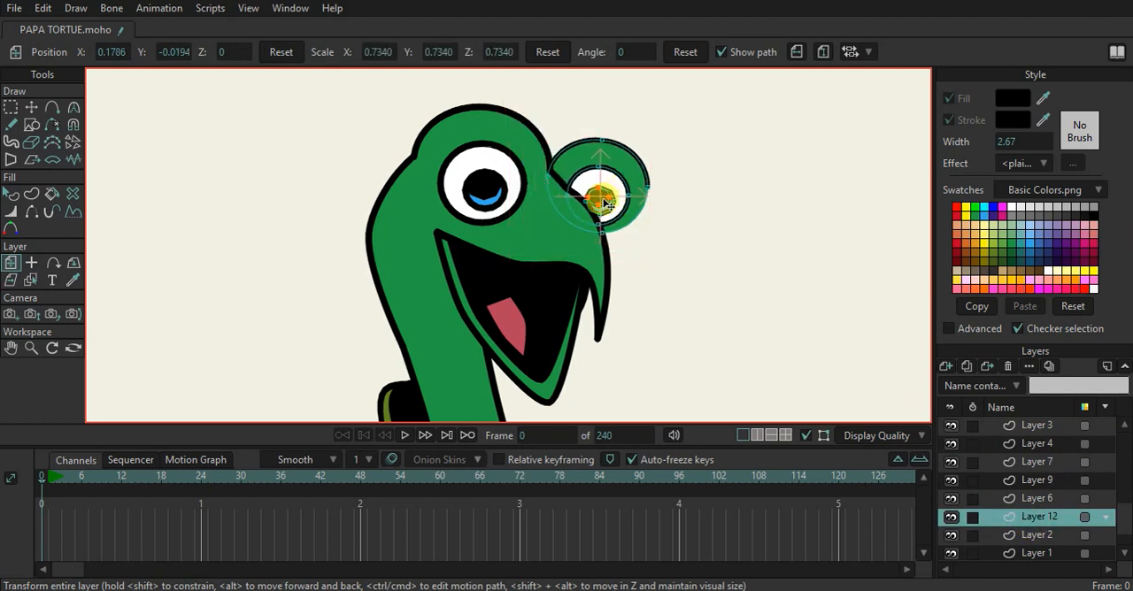
click(600, 200)
mouse_move(600, 200)
mouse_down()
mouse_move(599, 210)
mouse_move(619, 203)
mouse_up()
Show the hidden lower edge of the far eye socket on the side facing away from the head
click(51, 211)
click(31, 211)
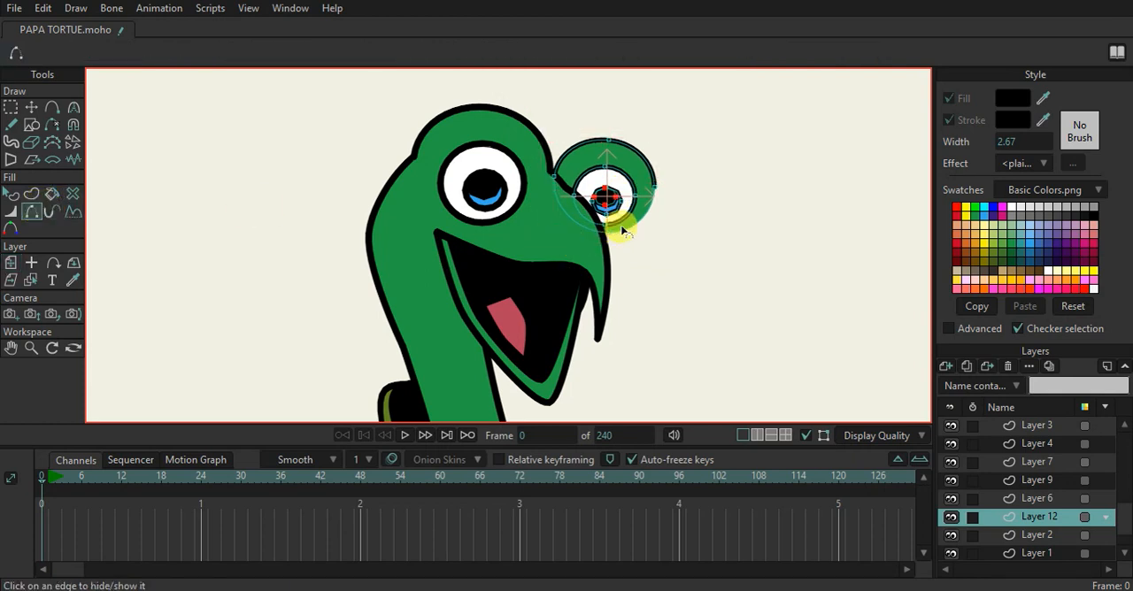
scroll(617, 228, down, 2)
scroll(619, 225, up, 3)
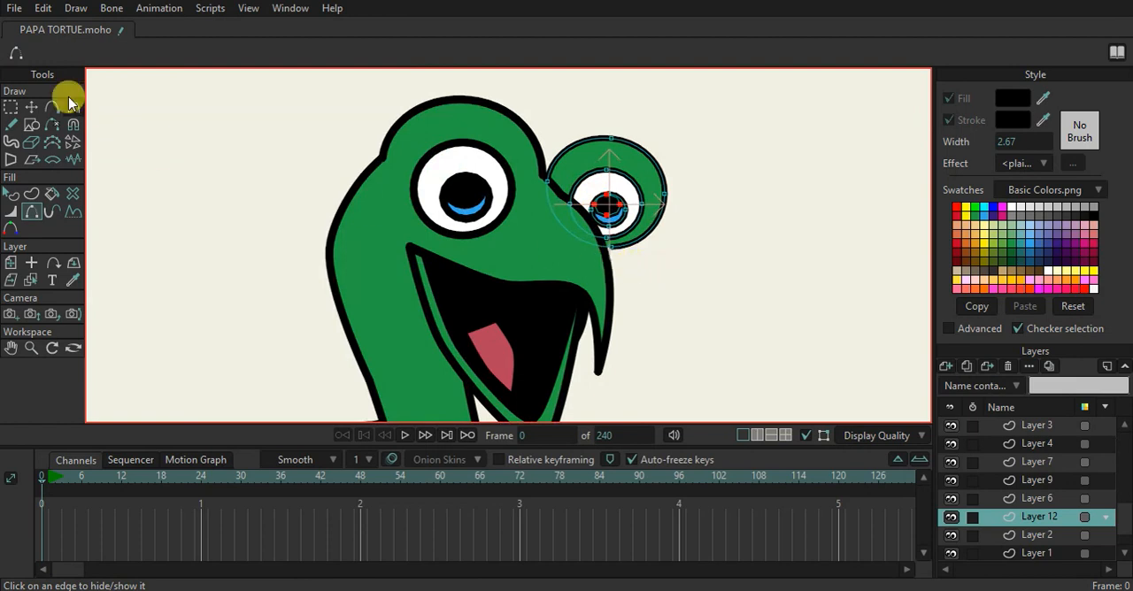
Adjust the far eye socket's side and top points so its outline meets the head, and preview the render
click(31, 107)
scroll(554, 227, up, 3)
click(713, 270)
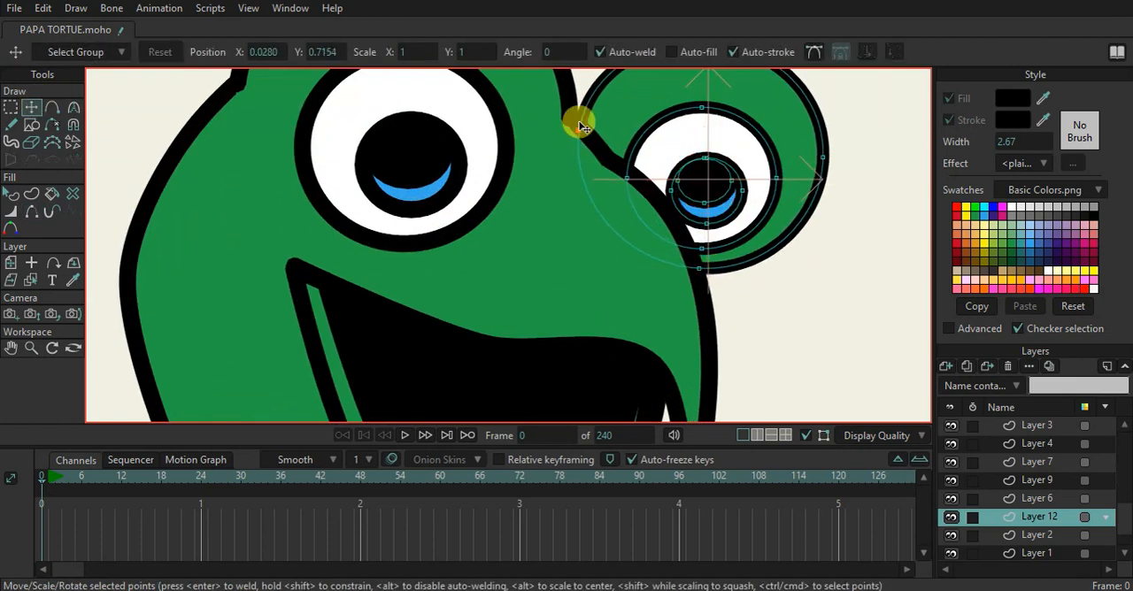
scroll(627, 167, down, 5)
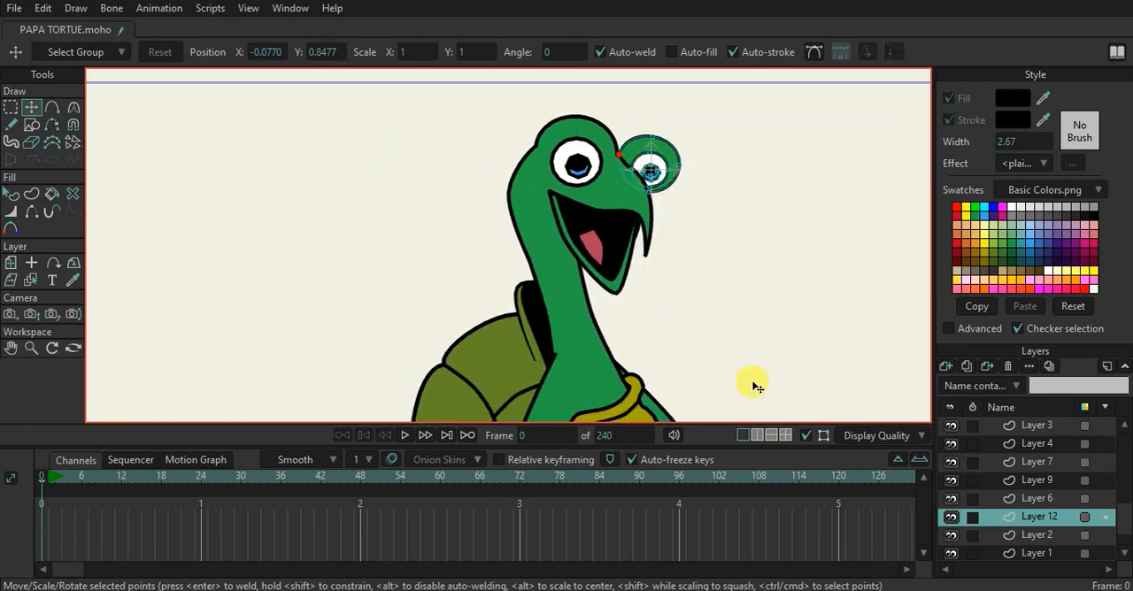
click(802, 438)
scroll(764, 280, down, 2)
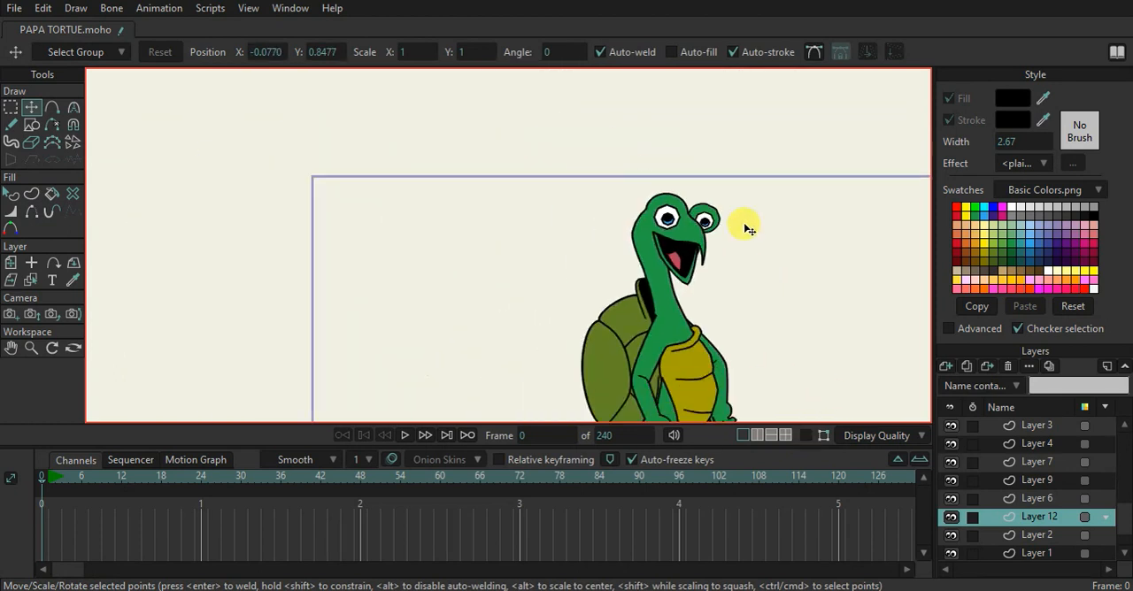
scroll(749, 223, up, 1)
click(801, 435)
scroll(690, 208, up, 3)
drag(724, 209, 727, 204)
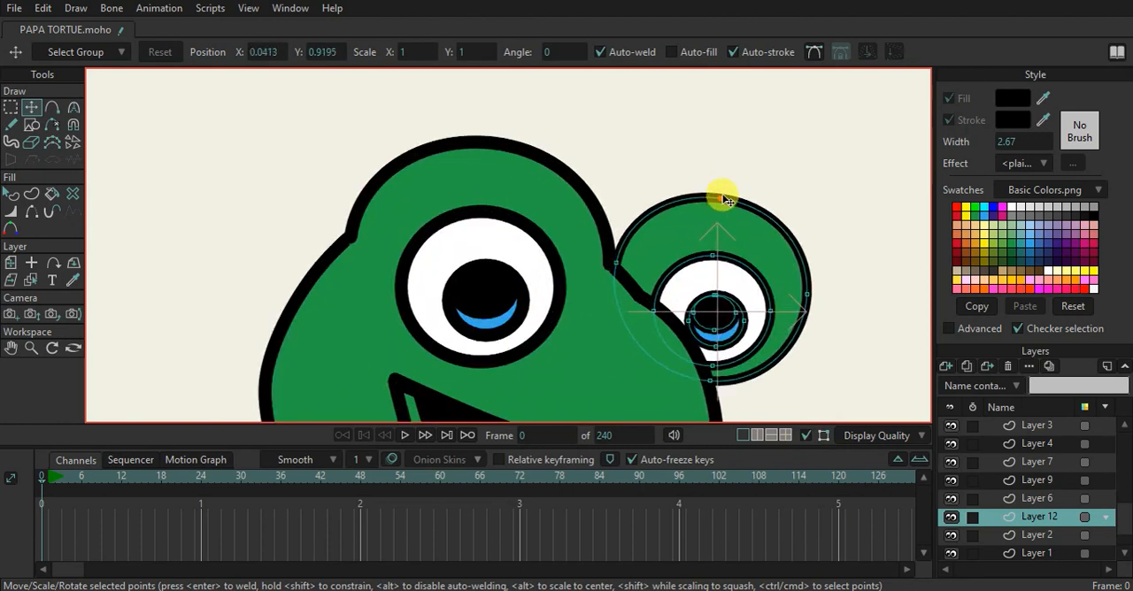
key(ctrl+r)
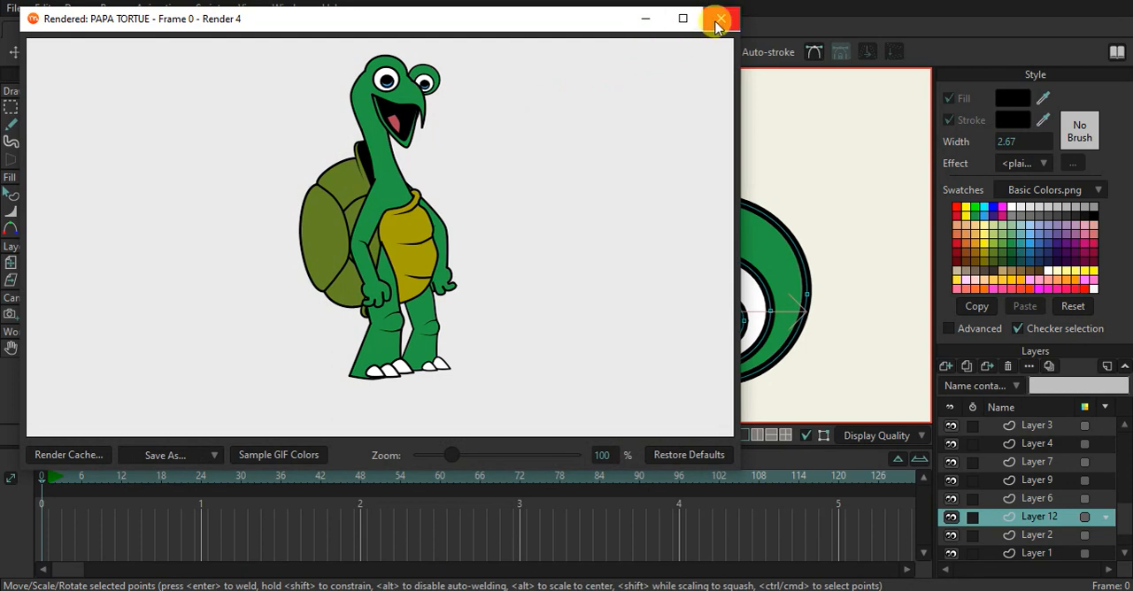
click(715, 22)
Select Layer 10, which holds the mouth and beak shapes, for editing
scroll(669, 259, down, 4)
scroll(669, 270, up, 3)
click(627, 279)
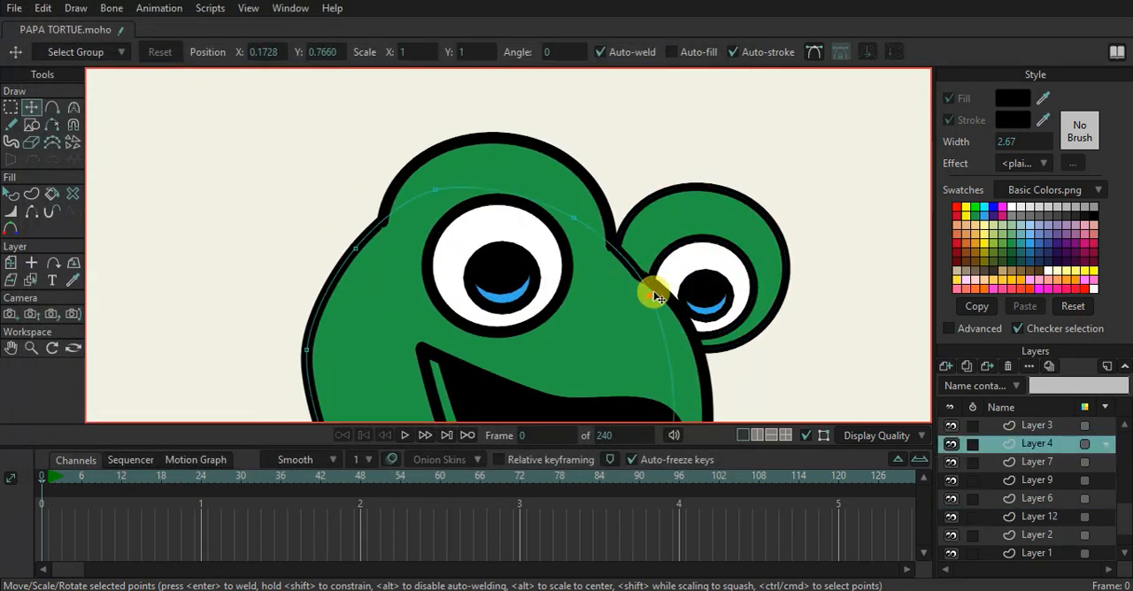
click(665, 305)
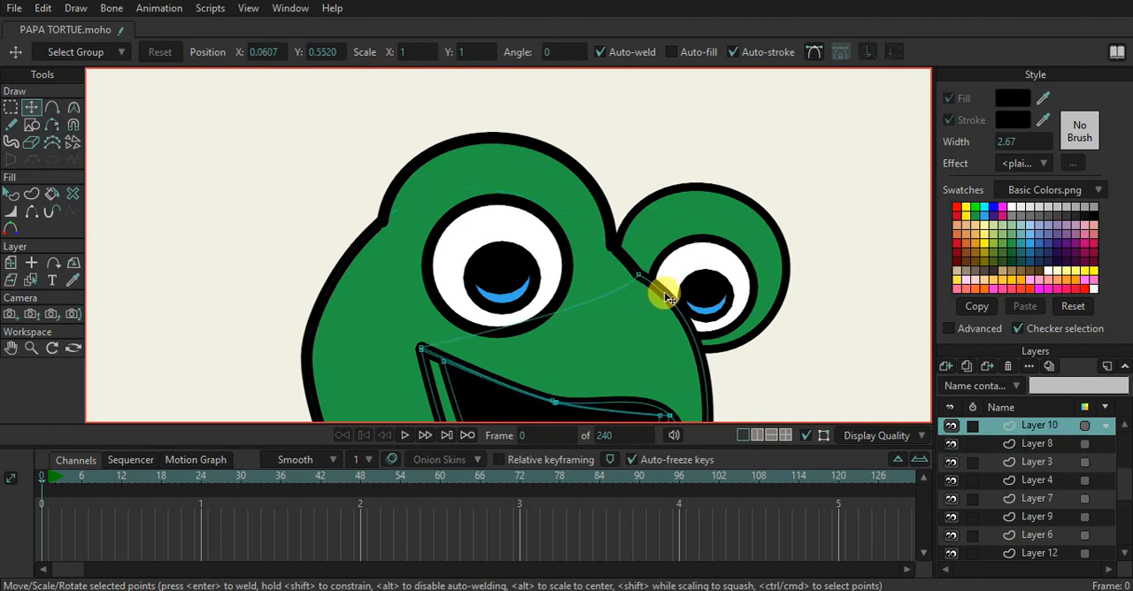
click(634, 262)
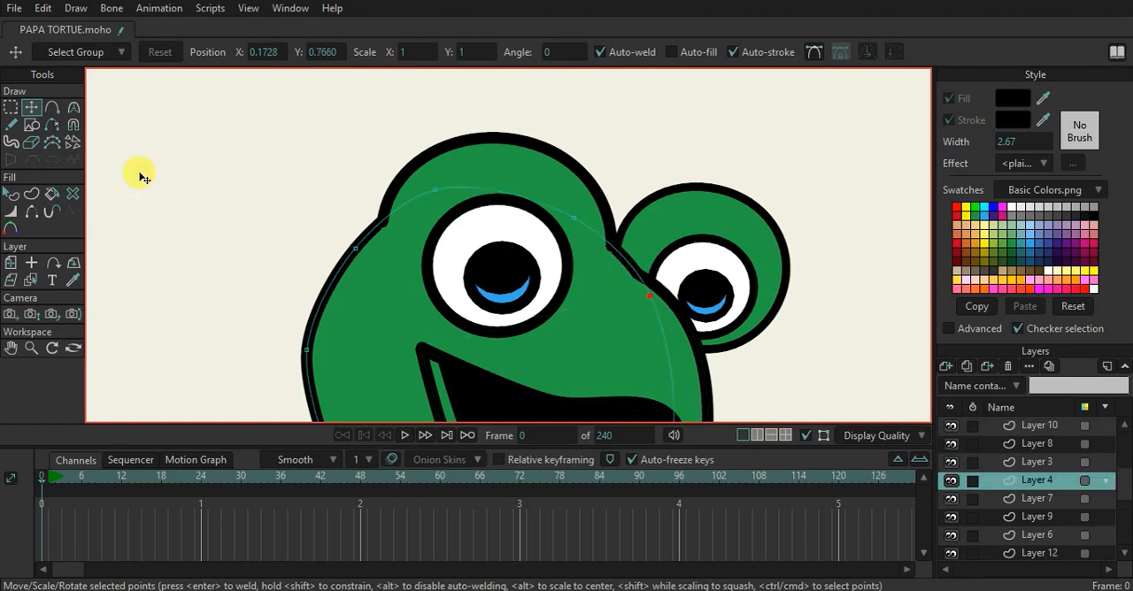
click(31, 215)
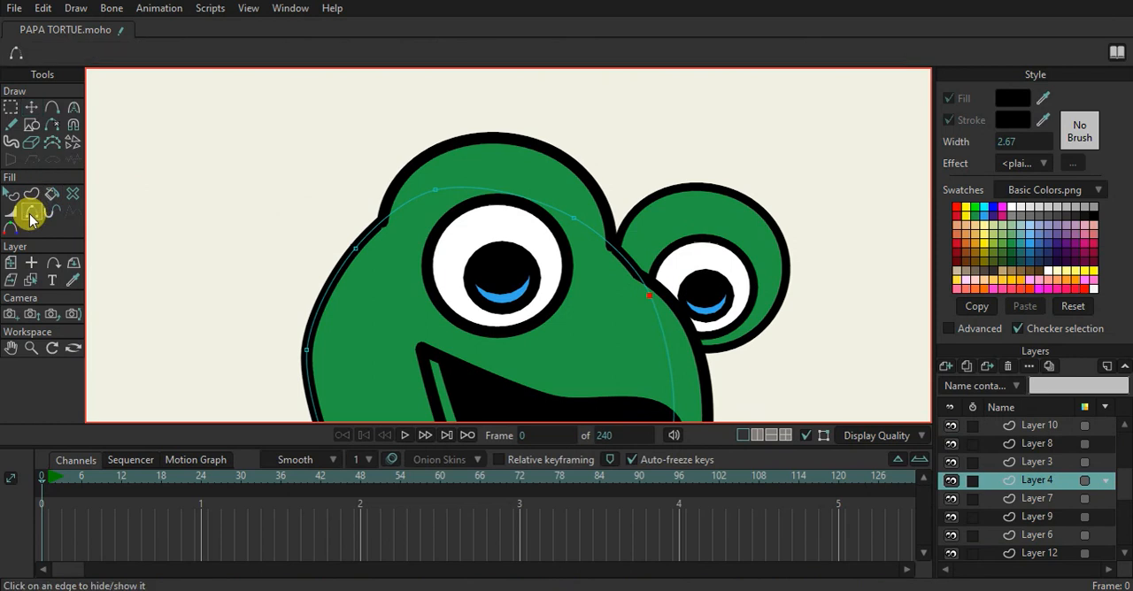
scroll(661, 299, down, 5)
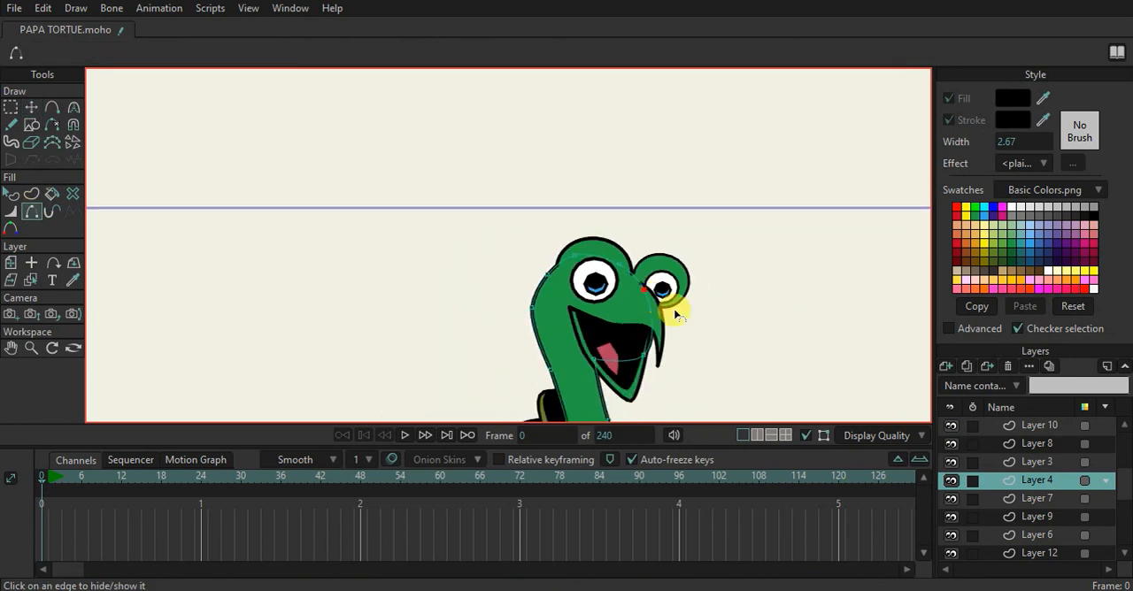
scroll(682, 323, up, 2)
ctrl+alt+click(634, 290)
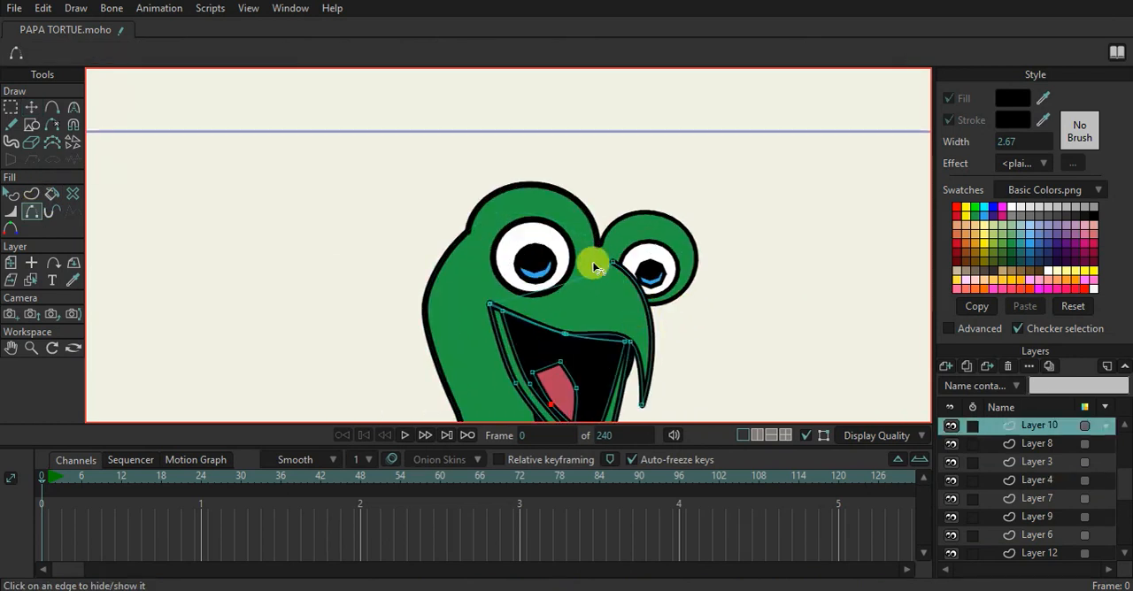
Try tapering the beak outline's upper end point, near the far eye, to 0 percent line width
click(10, 211)
scroll(653, 283, up, 2)
mouse_move(591, 250)
mouse_down()
mouse_move(540, 263)
mouse_move(652, 252)
mouse_up()
scroll(655, 257, down, 2)
key(ctrl+r)
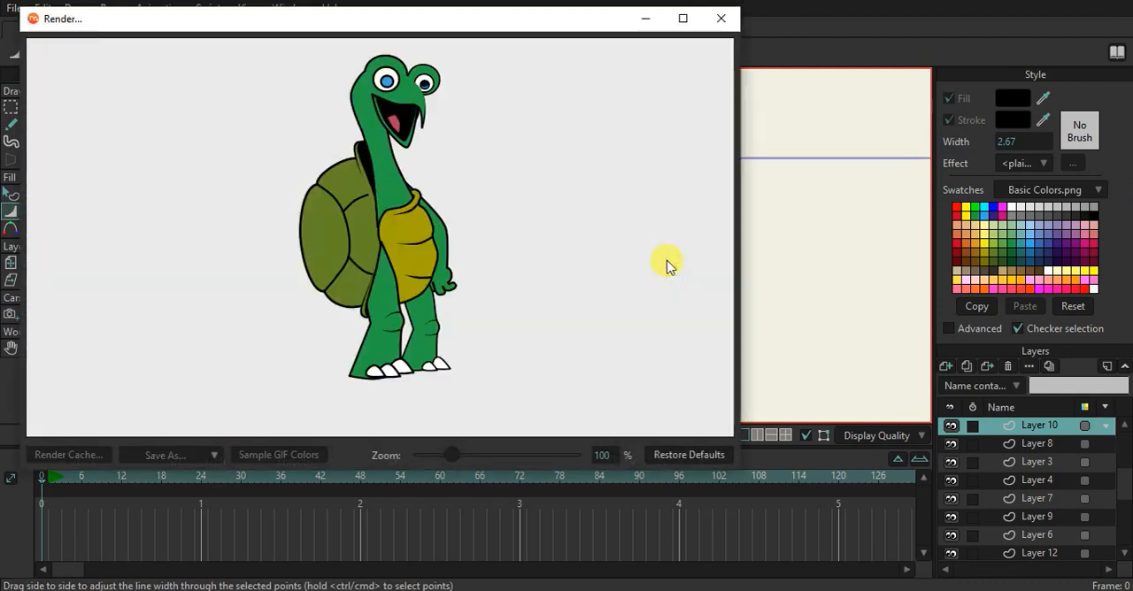
click(715, 21)
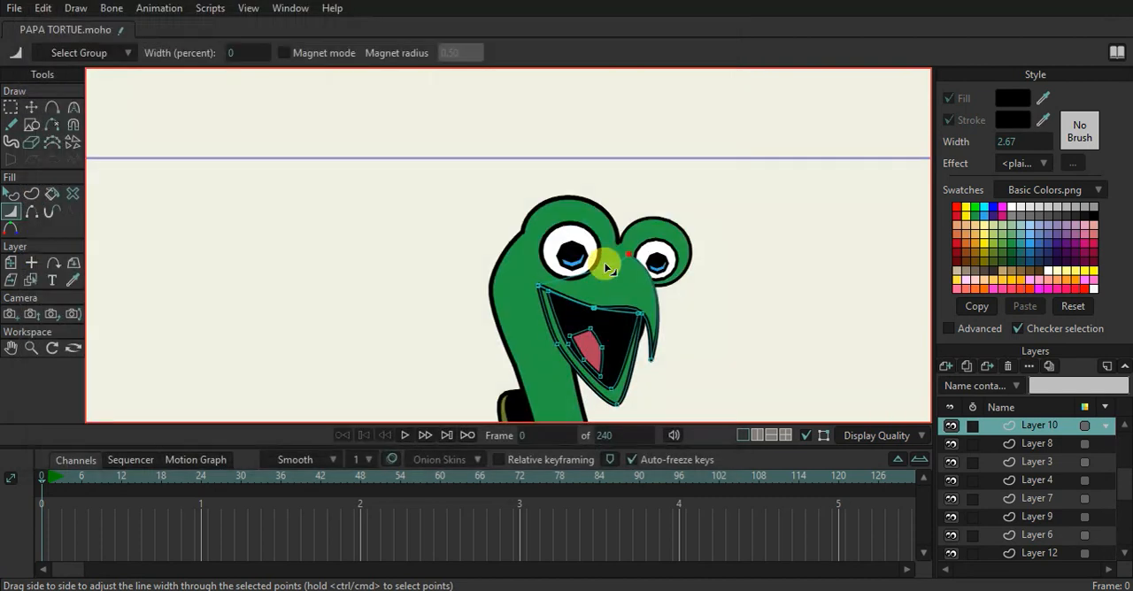
mouse_move(670, 239)
mouse_down()
mouse_move(687, 233)
mouse_move(638, 280)
mouse_up()
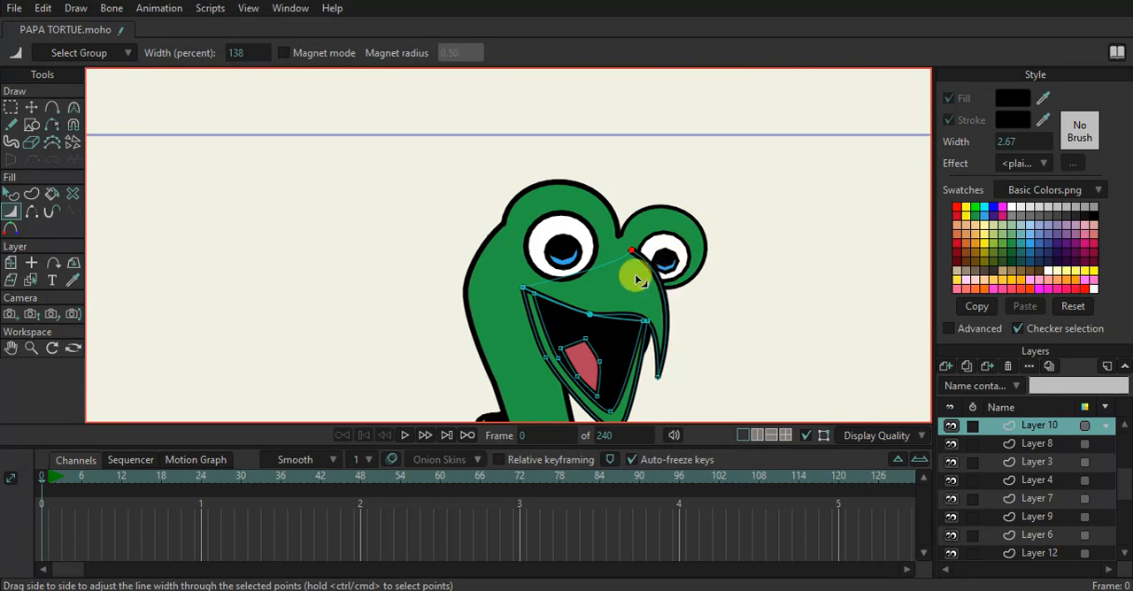
Add a point on the beak outline below the far eye and taper the outline's upper end to 0 percent width
click(52, 107)
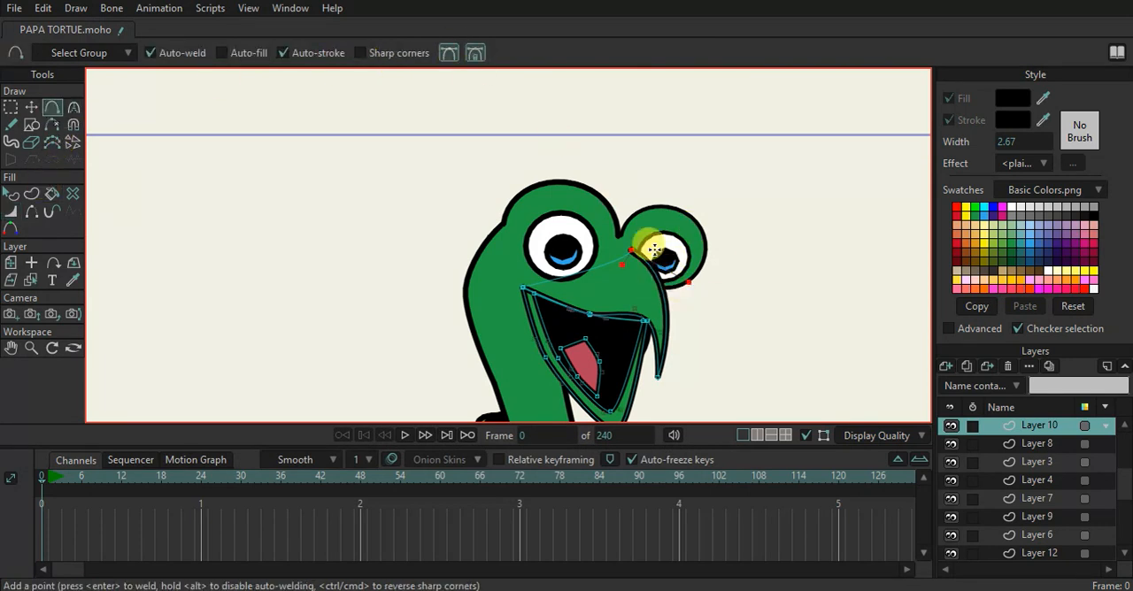
scroll(652, 290, up, 2)
click(659, 278)
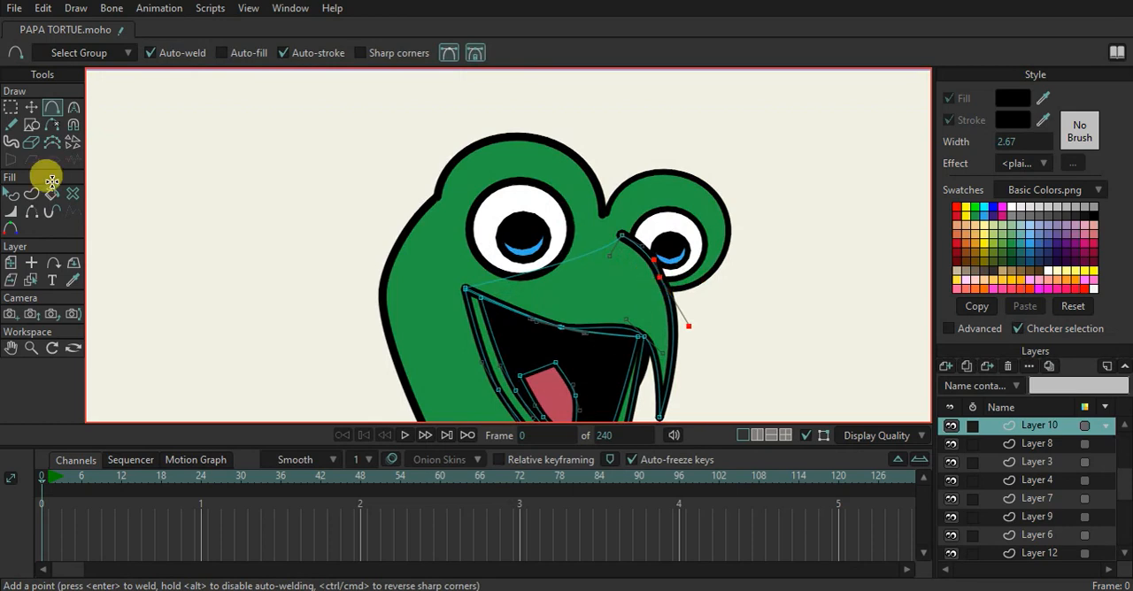
click(10, 211)
drag(606, 241, 377, 264)
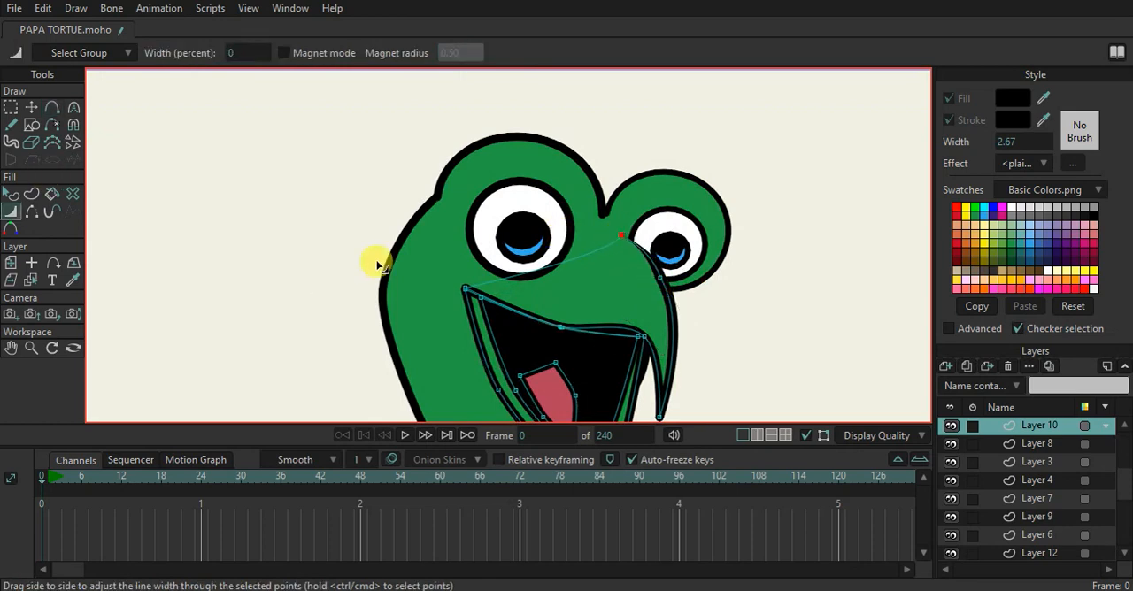
click(31, 107)
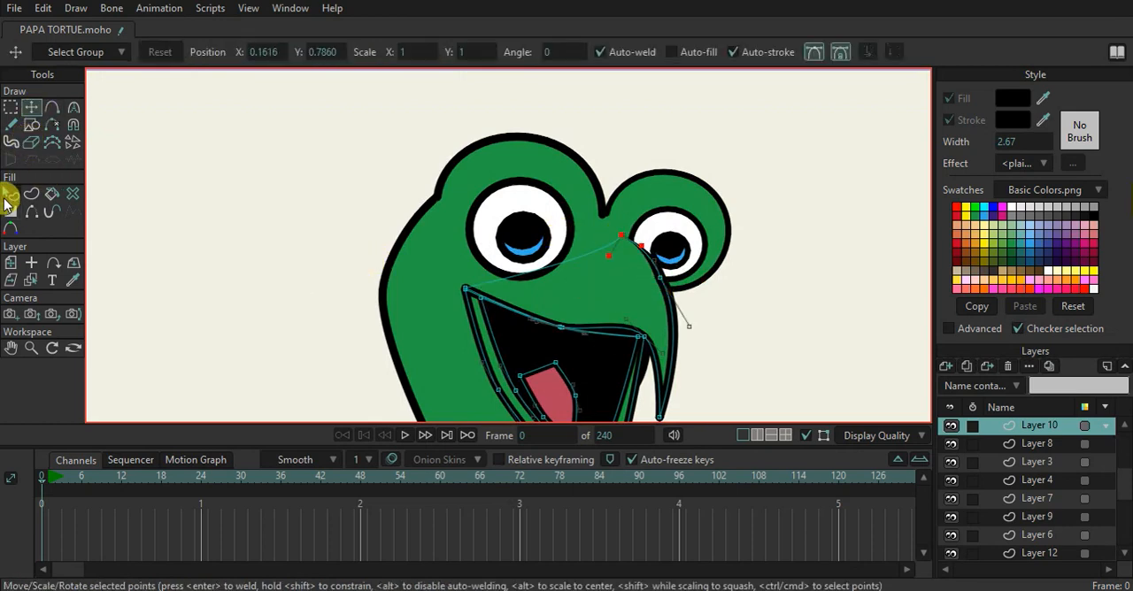
Examine the turtle's full figure from the head down to the feet
click(10, 194)
scroll(296, 190, down, 3)
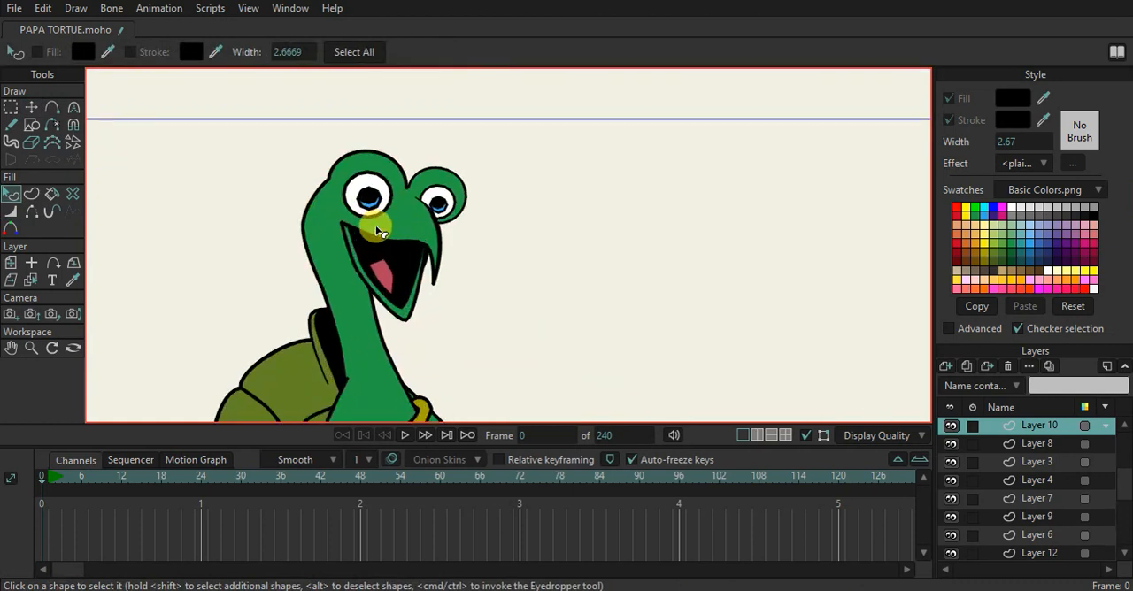
scroll(376, 234, down, 2)
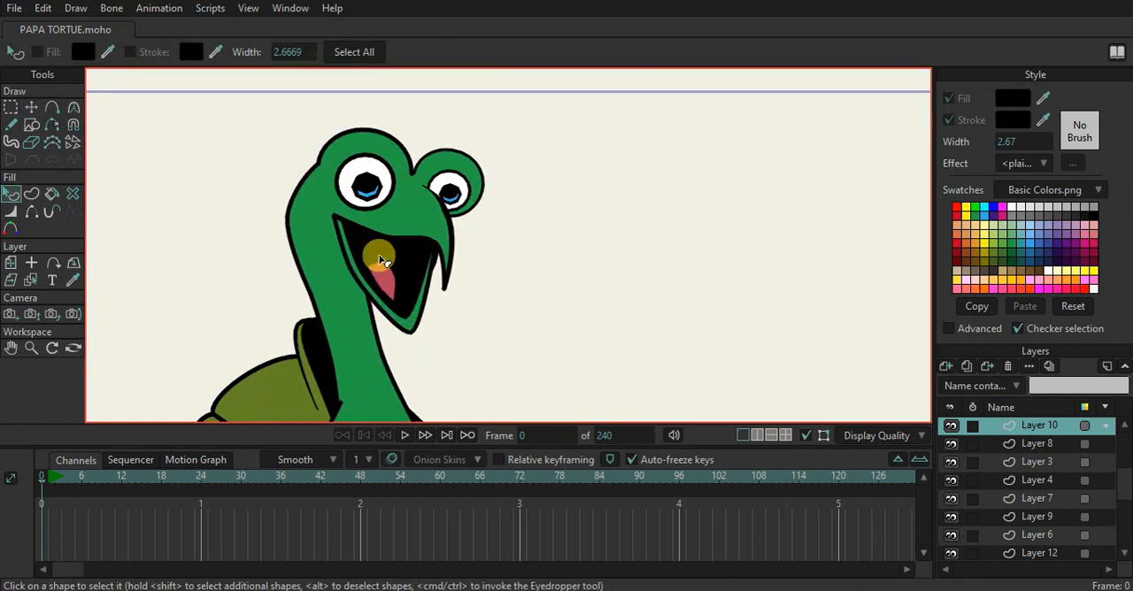
scroll(381, 261, down, 2)
scroll(506, 271, down, 3)
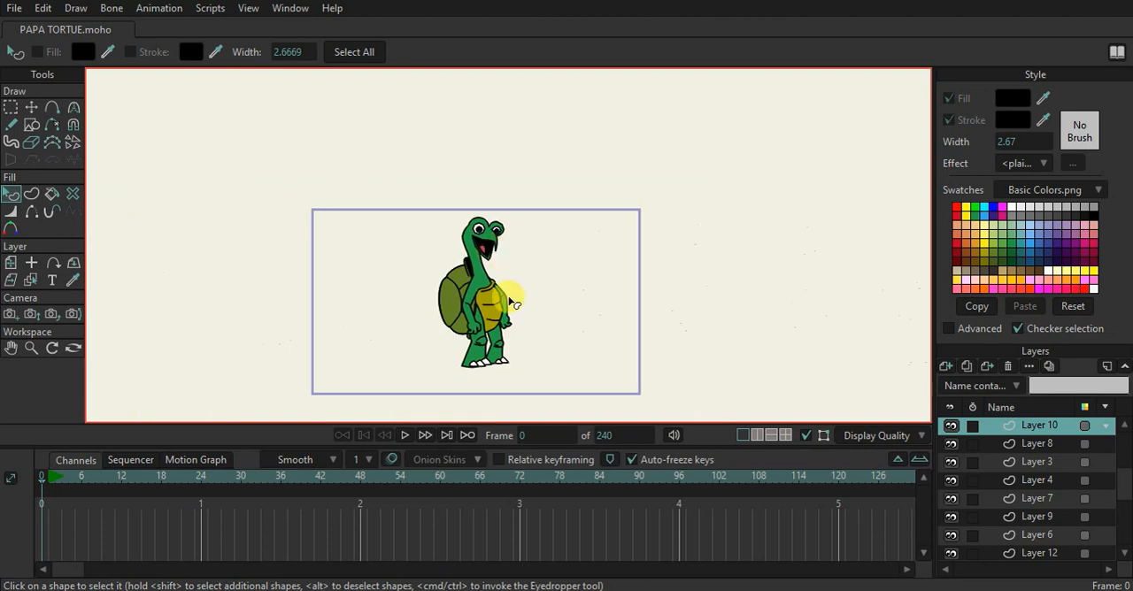
scroll(518, 334, up, 5)
scroll(461, 358, up, 3)
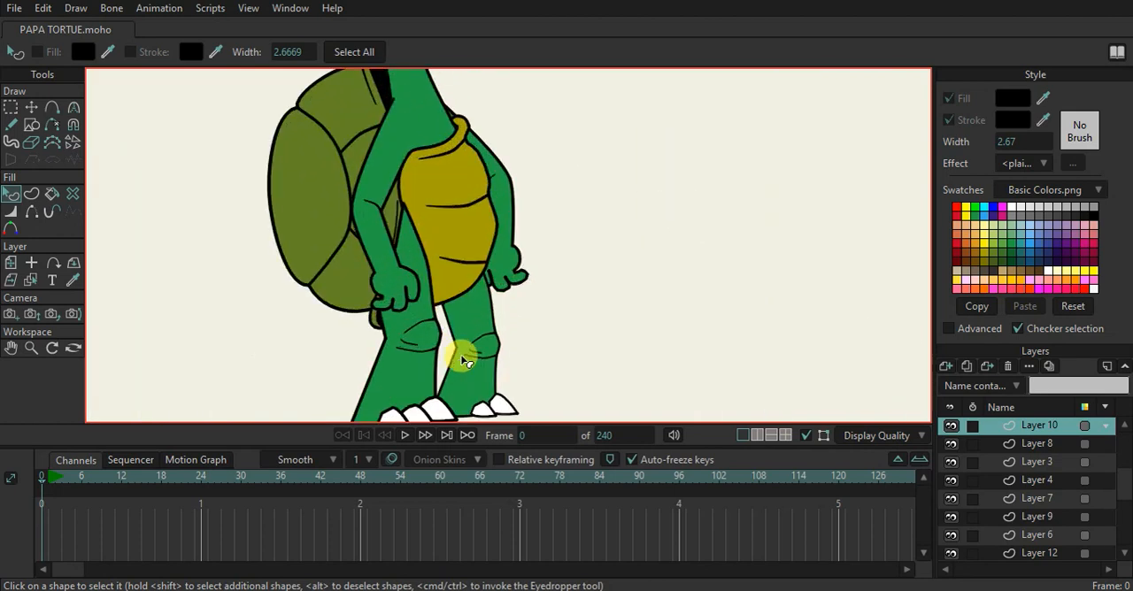
scroll(451, 266, down, 4)
drag(457, 255, 458, 291)
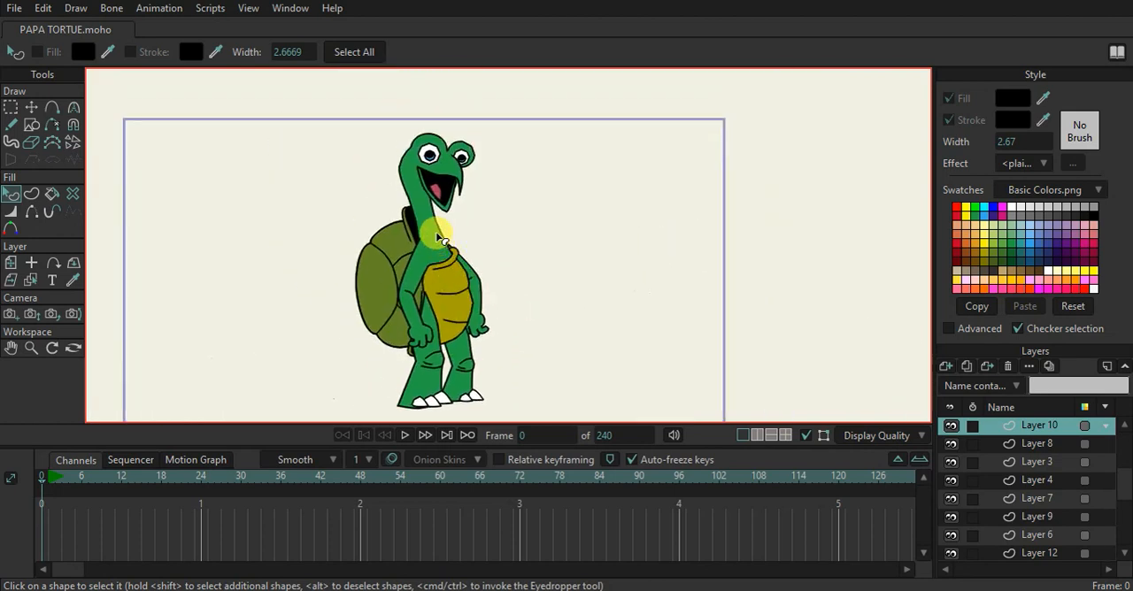
Apply the Shaded effect to the near leg's fill on Layer 8, with Threshold enabled
drag(434, 382, 421, 303)
click(416, 302)
scroll(402, 301, up, 2)
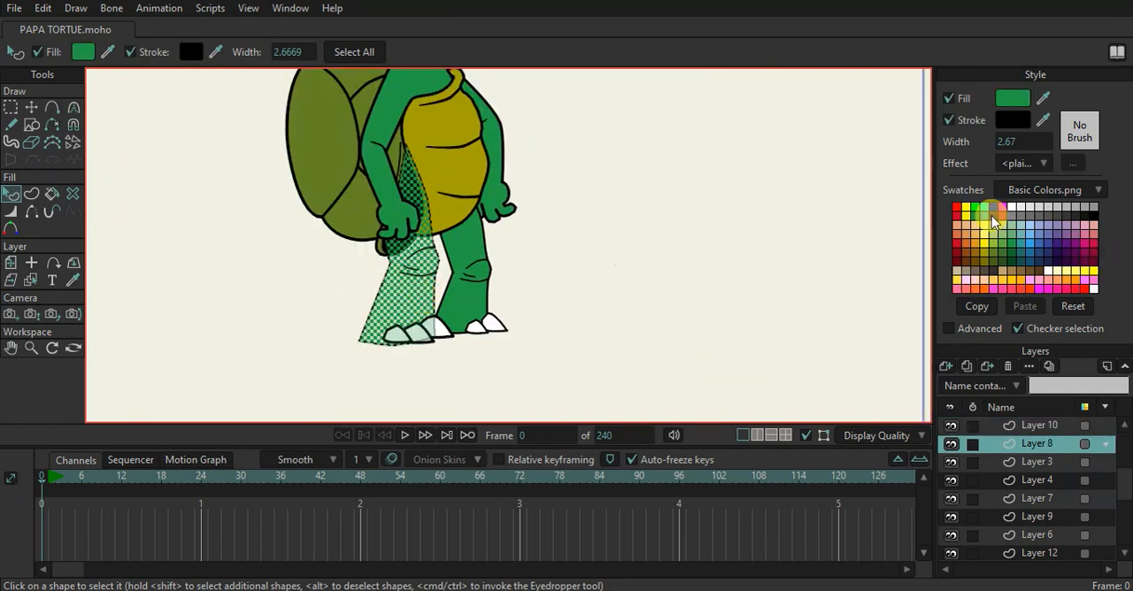
click(1025, 165)
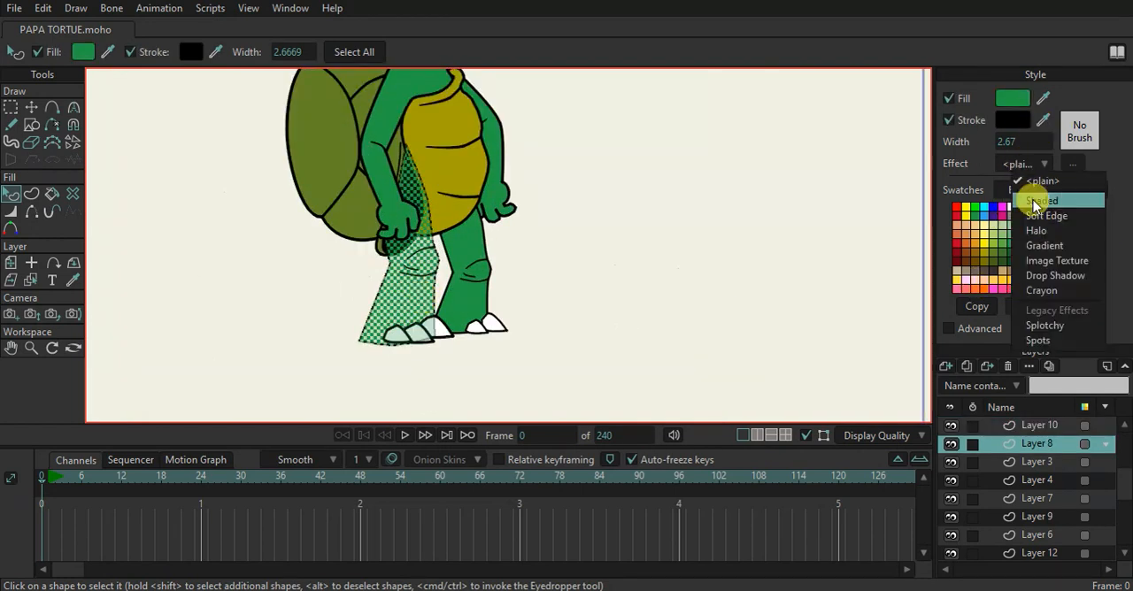
click(1024, 194)
click(630, 405)
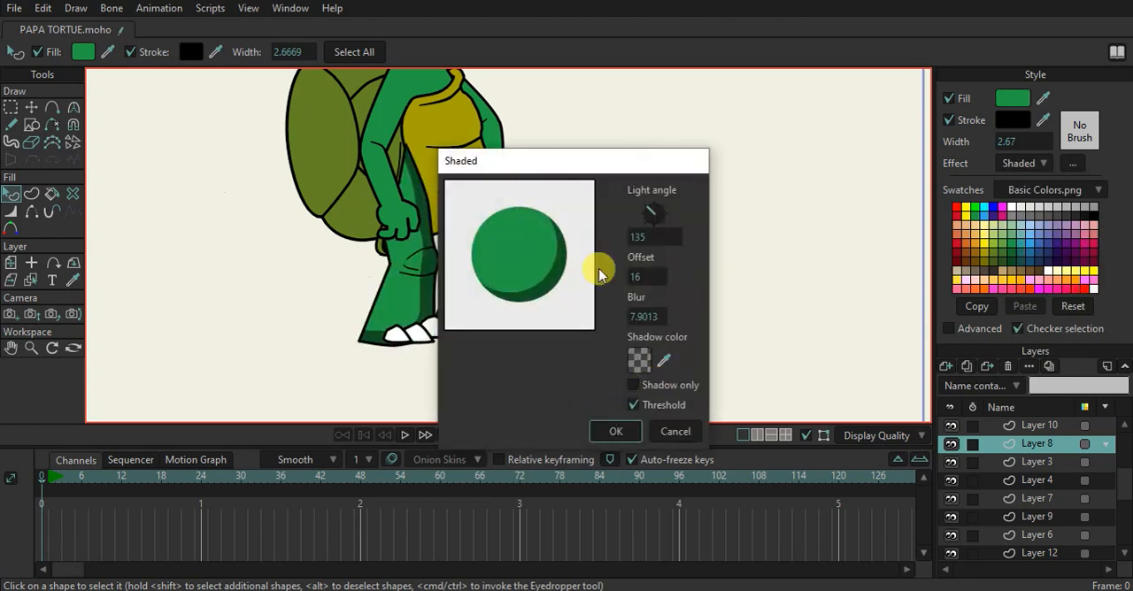
Set the near leg's shading to light angle 343.30, offset 12 and blur 0
drag(630, 161, 800, 172)
mouse_move(804, 221)
mouse_down()
mouse_move(860, 235)
mouse_move(853, 247)
mouse_up()
drag(818, 328, 599, 331)
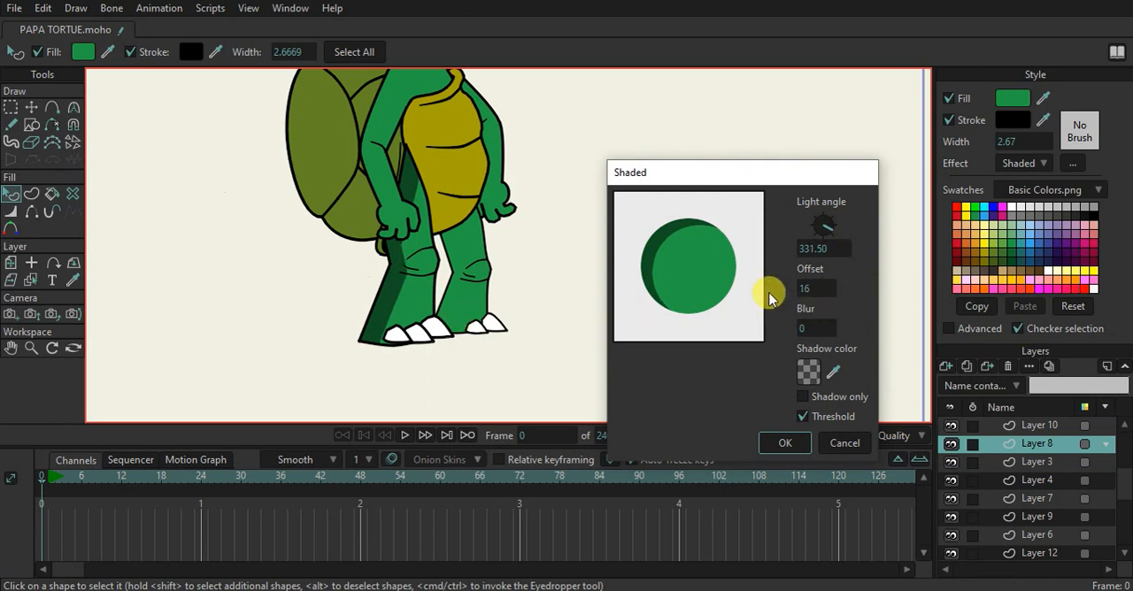
drag(803, 279, 781, 282)
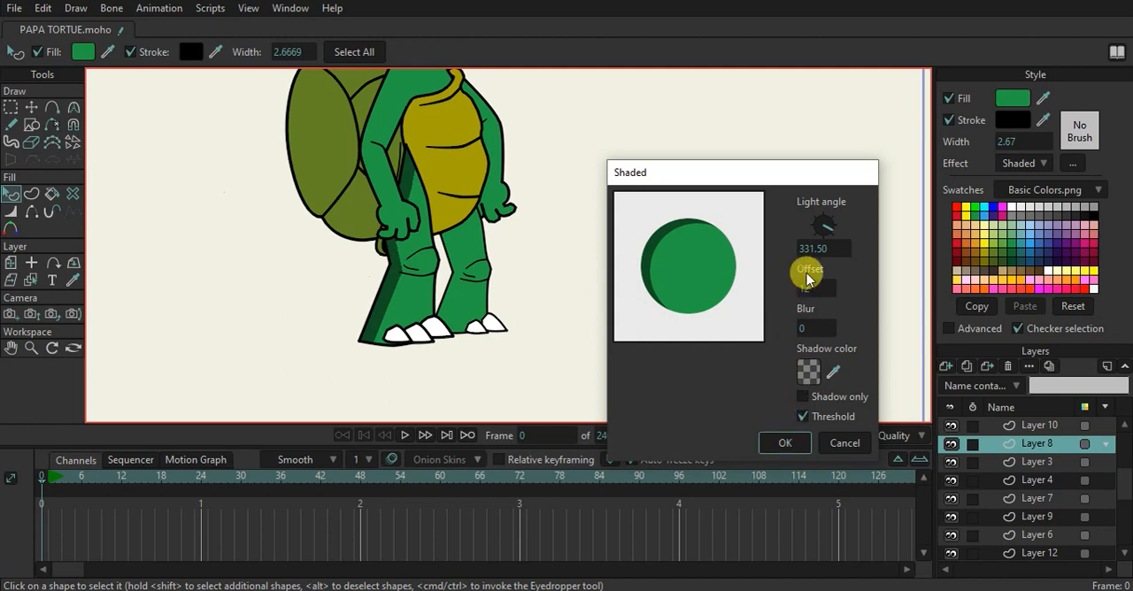
mouse_move(829, 233)
mouse_down()
mouse_move(822, 215)
mouse_move(834, 242)
mouse_move(838, 227)
mouse_move(846, 237)
mouse_up()
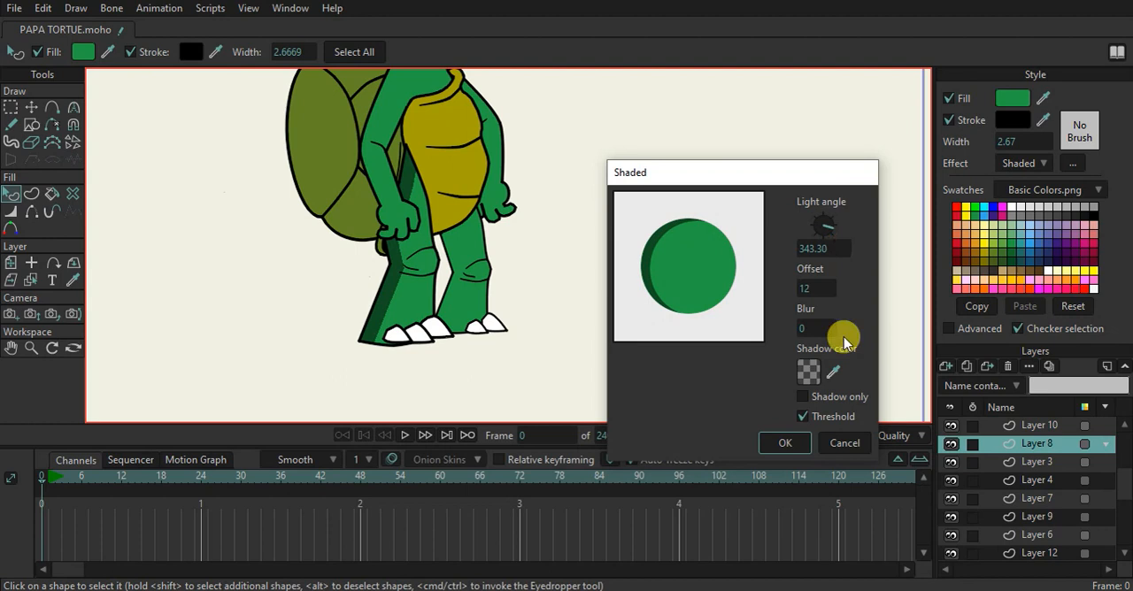
click(784, 443)
Apply the Shaded effect to the far leg on Layer 7, with Threshold enabled and light angle 347.24
click(463, 246)
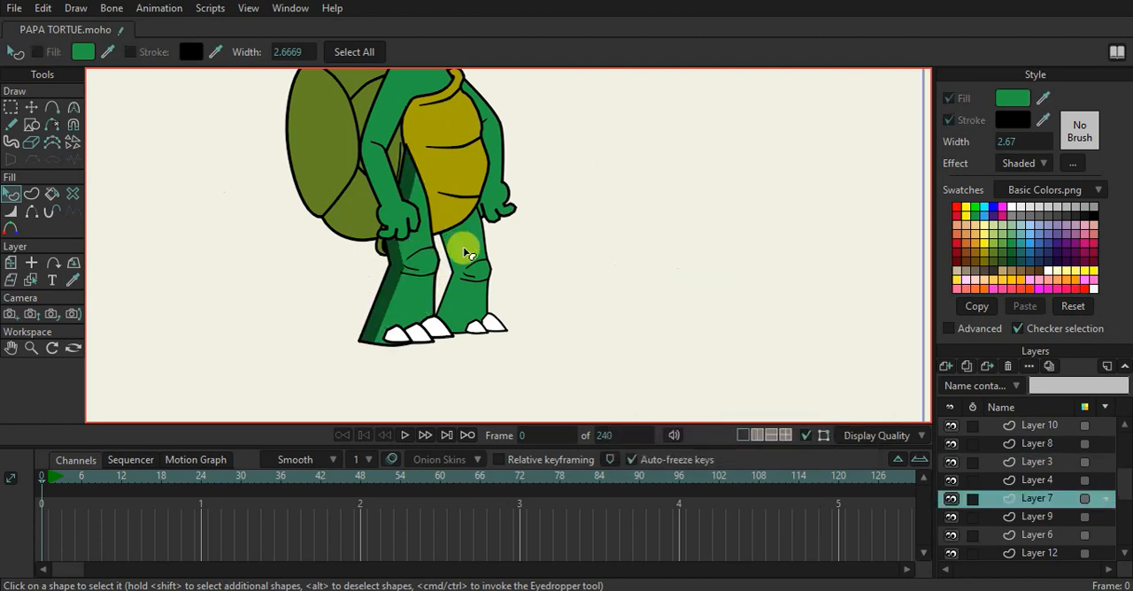
click(464, 245)
click(1022, 164)
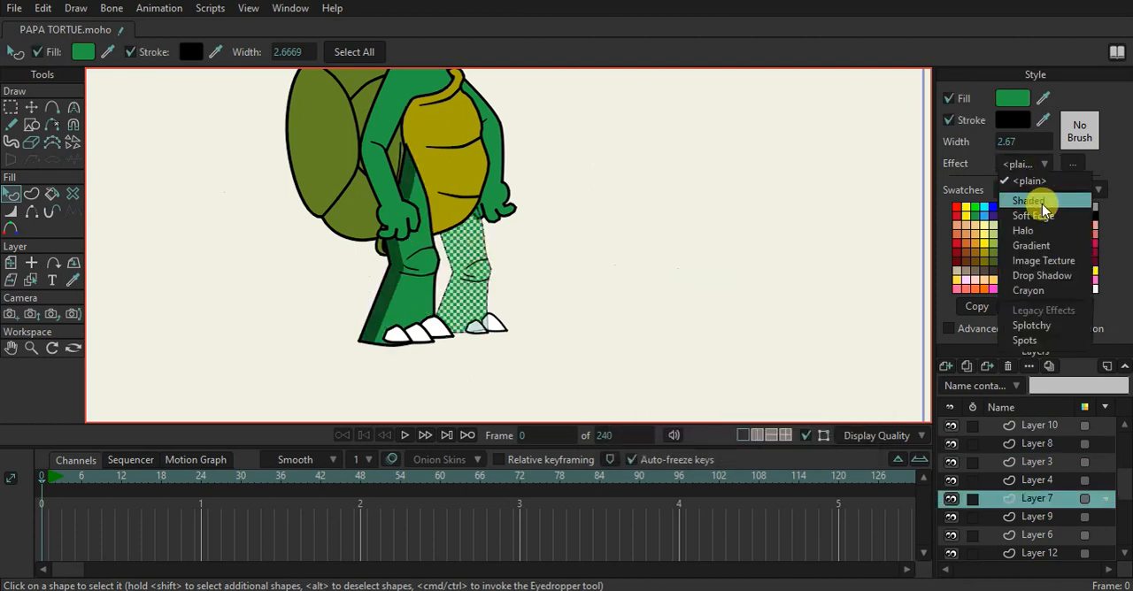
click(1031, 202)
drag(687, 161, 848, 157)
drag(808, 215, 860, 227)
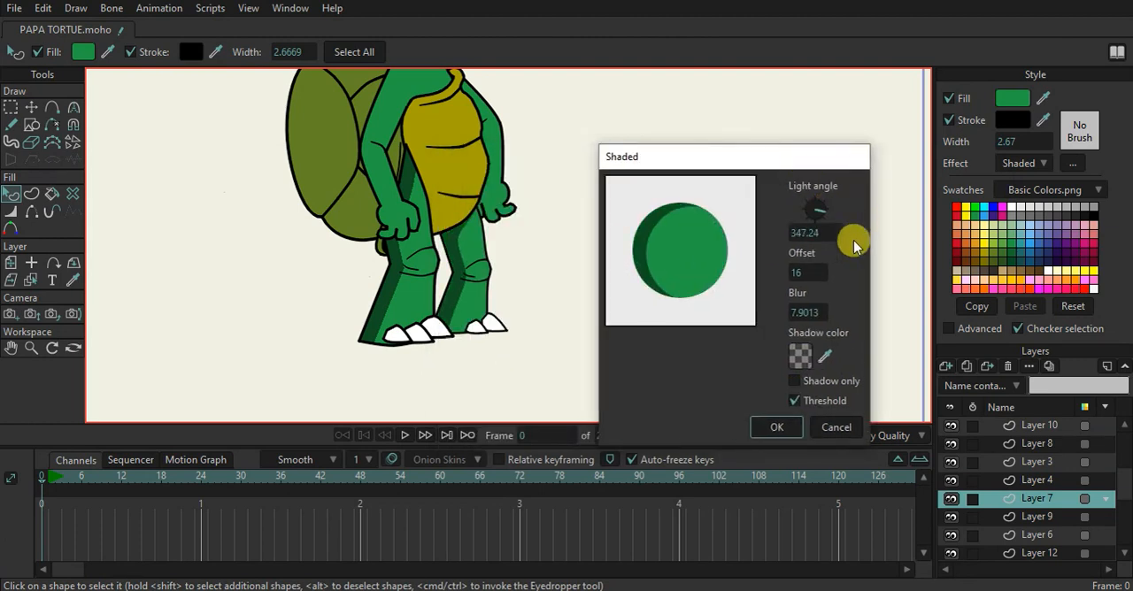
click(775, 426)
click(661, 322)
Apply the Shaded effect to the near arm's fill, with Threshold enabled
drag(609, 259, 628, 336)
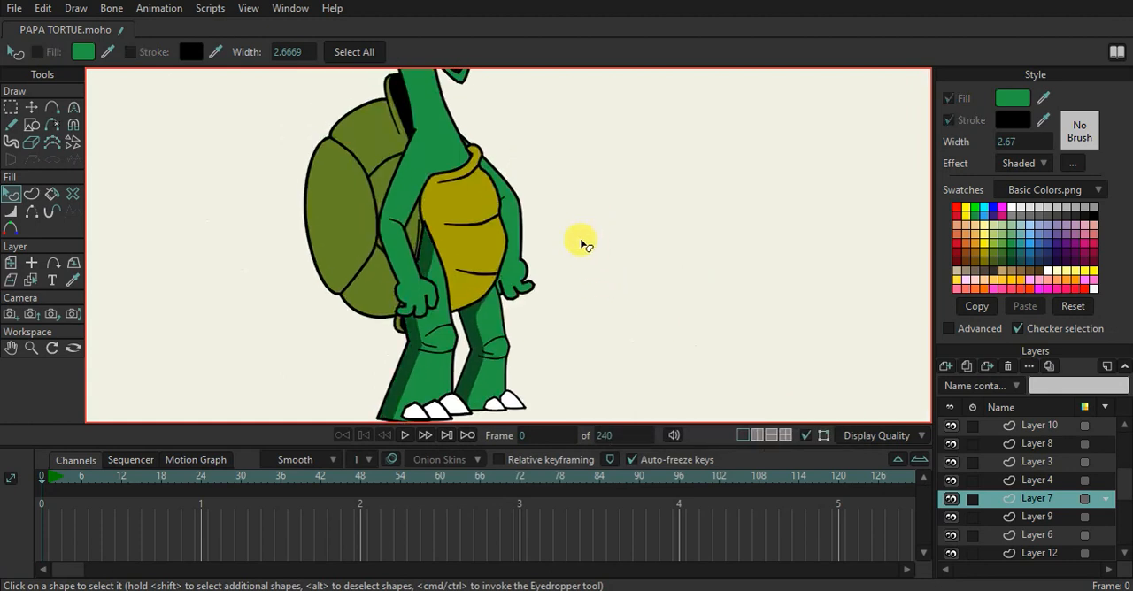
click(402, 188)
click(1029, 165)
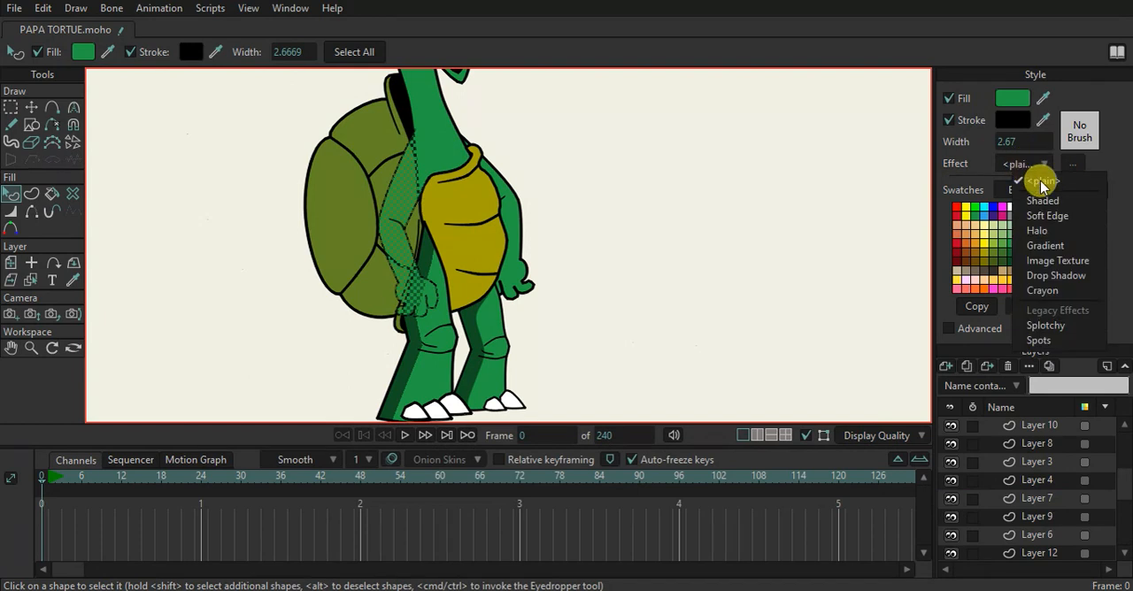
click(1047, 201)
click(637, 401)
Set the near arm's shading to light angle 353.42, blur 0 and offset 8
drag(649, 162, 790, 157)
drag(792, 202, 838, 211)
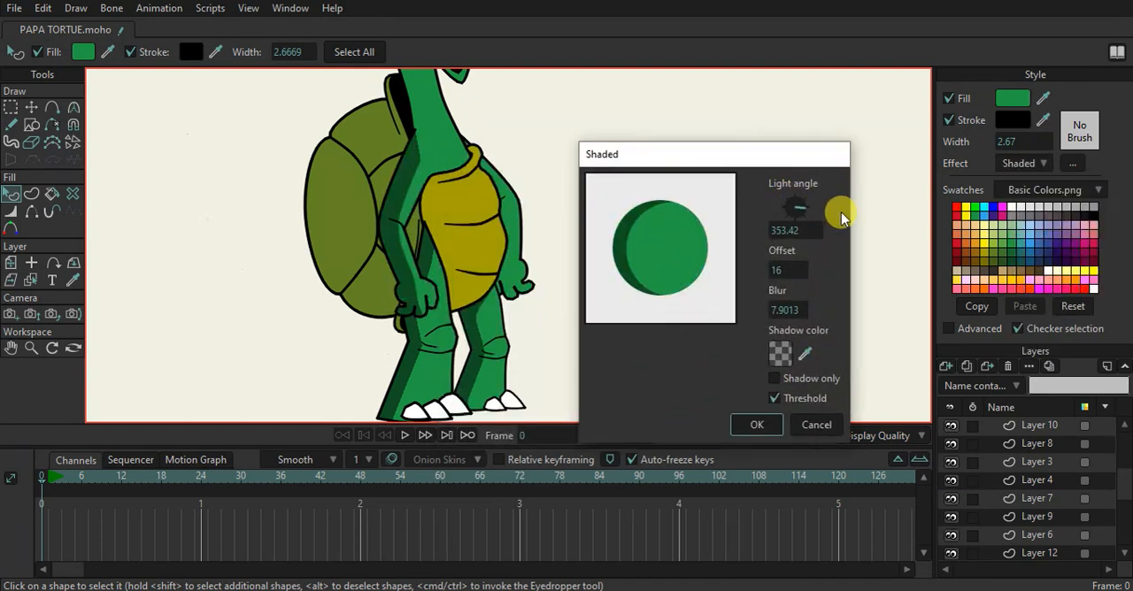
drag(784, 309, 395, 271)
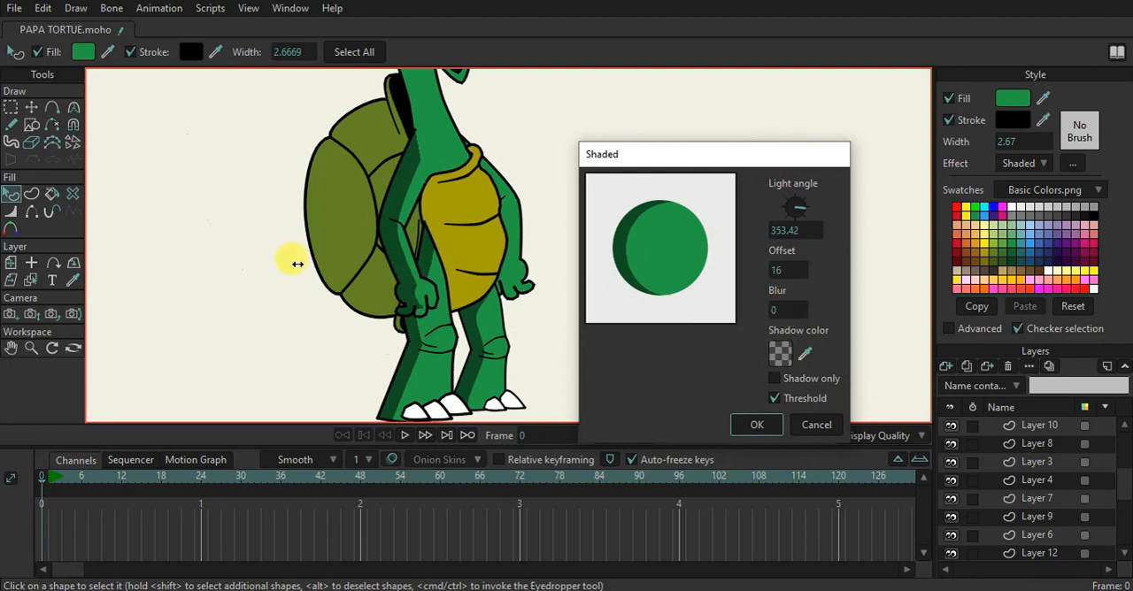
drag(779, 269, 737, 274)
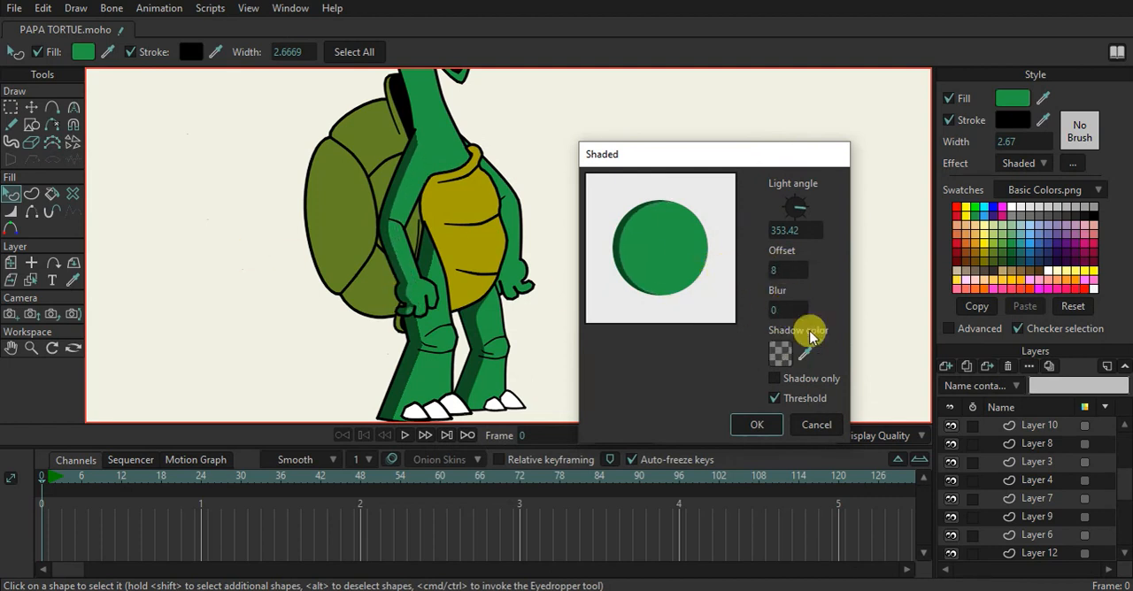
Make the near arm's black shading colour more transparent with alpha 52, and apply the effect
click(779, 352)
drag(796, 256, 787, 309)
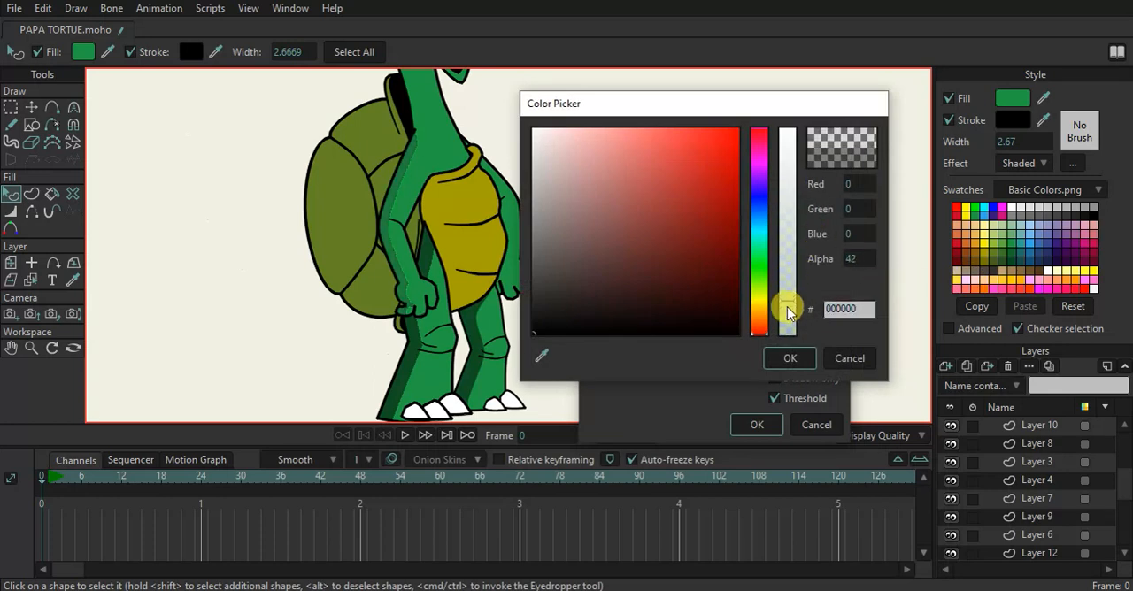
click(790, 358)
click(783, 353)
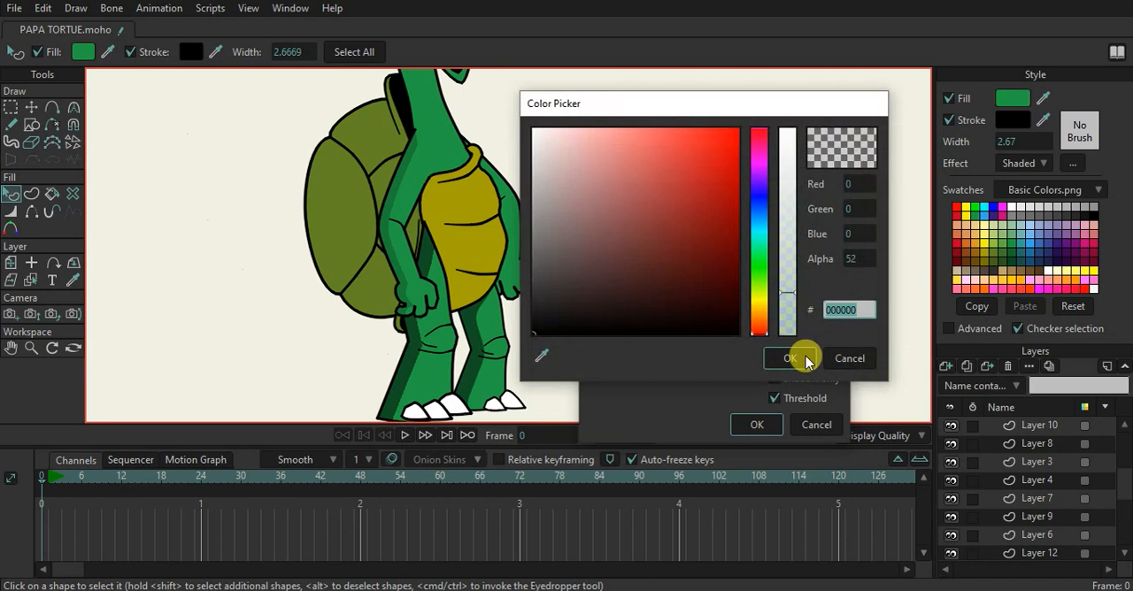
click(802, 357)
click(746, 425)
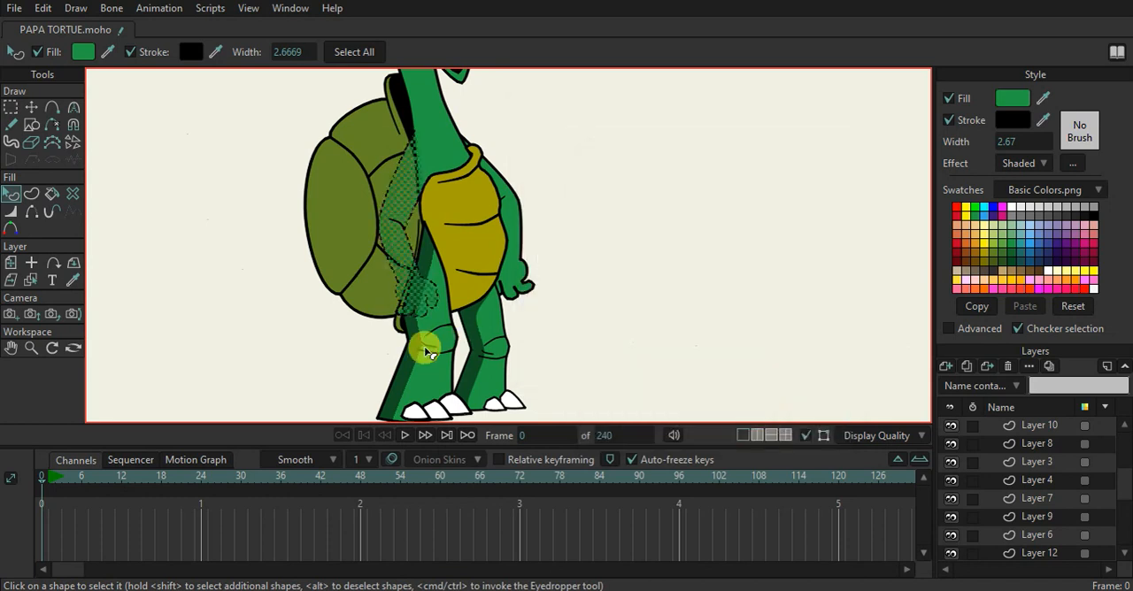
Reopen the near leg's shading settings and set the shadow colour's alpha to 52
click(418, 354)
click(412, 351)
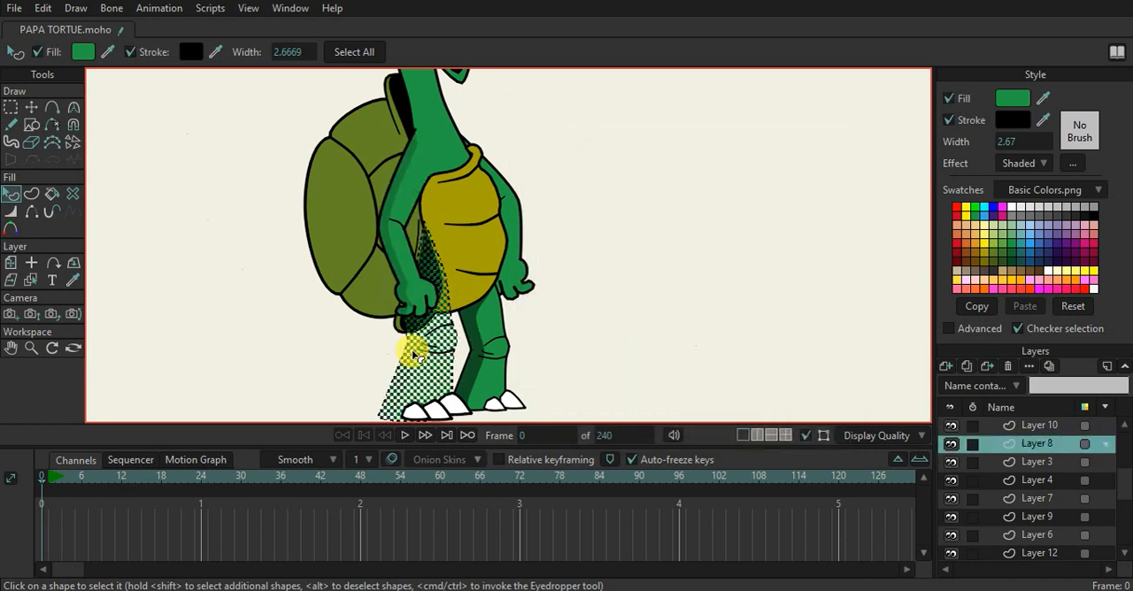
click(1072, 163)
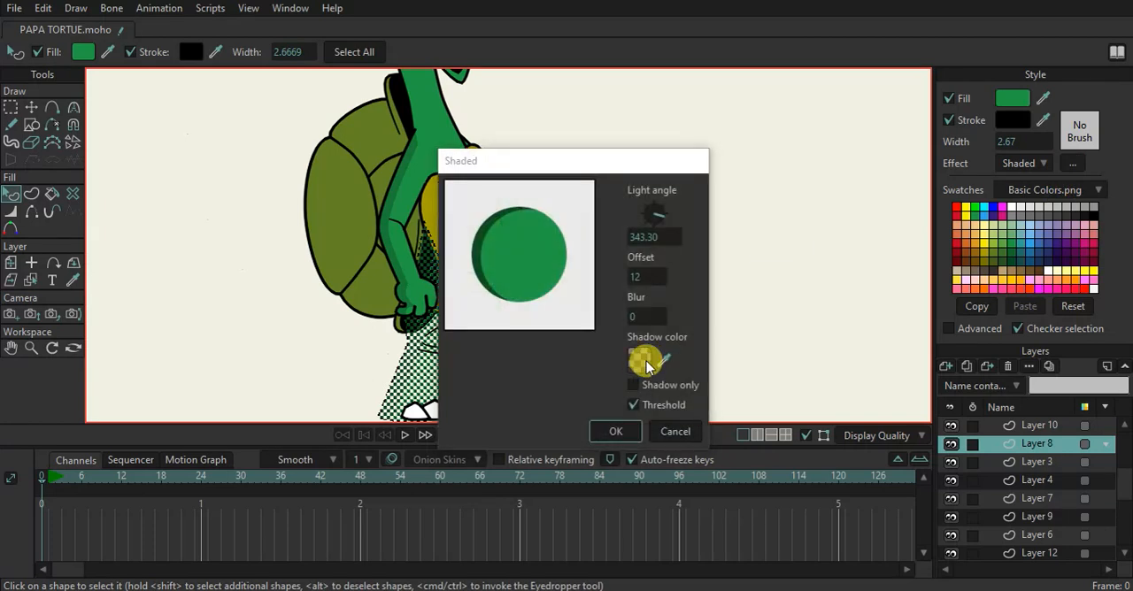
click(642, 359)
drag(792, 279, 794, 288)
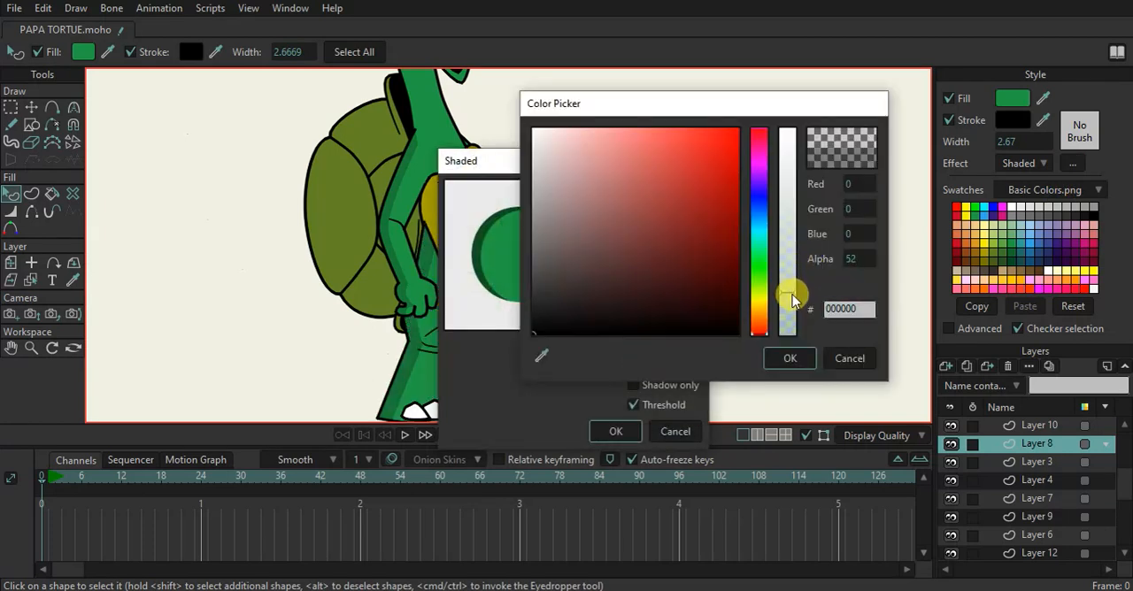
click(789, 357)
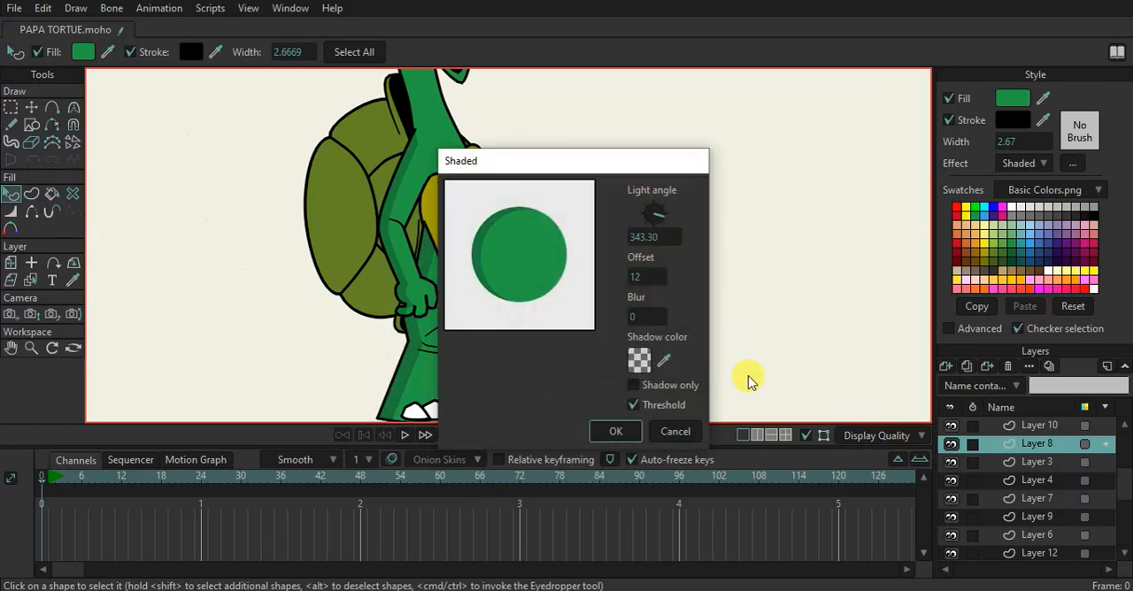
click(614, 431)
Reopen the far leg's shading settings and set the shadow colour's alpha to 49
drag(680, 358, 653, 260)
click(450, 265)
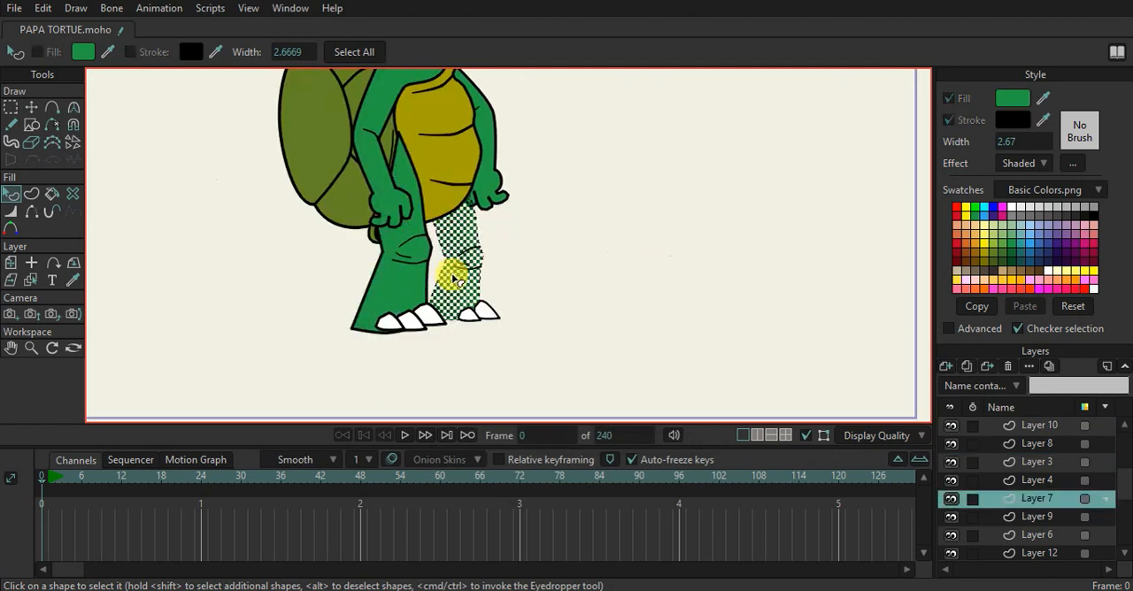
click(1070, 164)
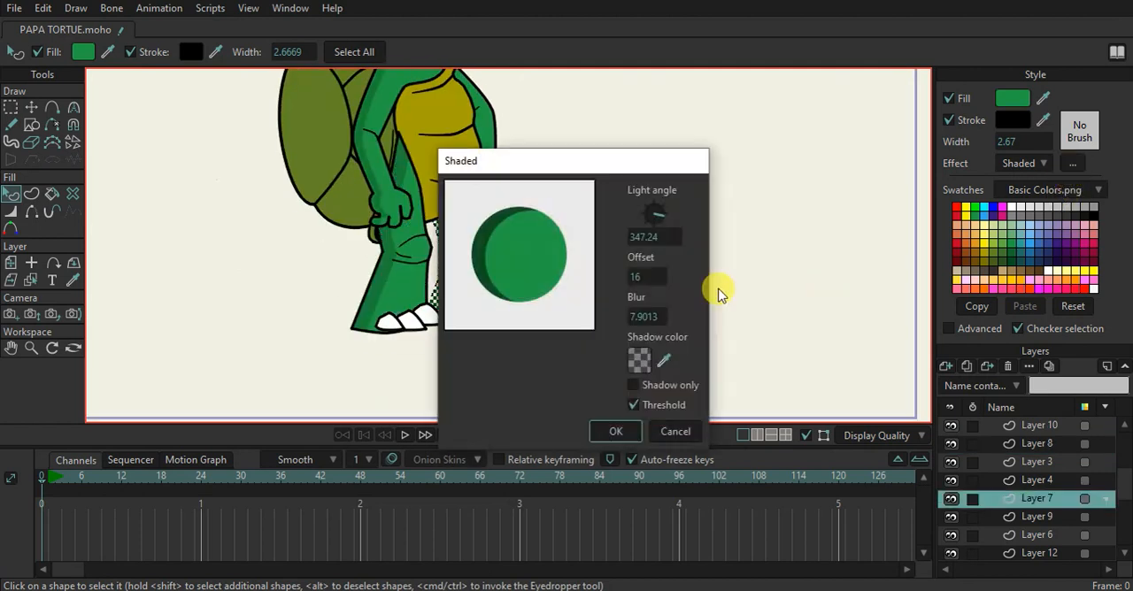
click(633, 360)
drag(786, 276, 787, 295)
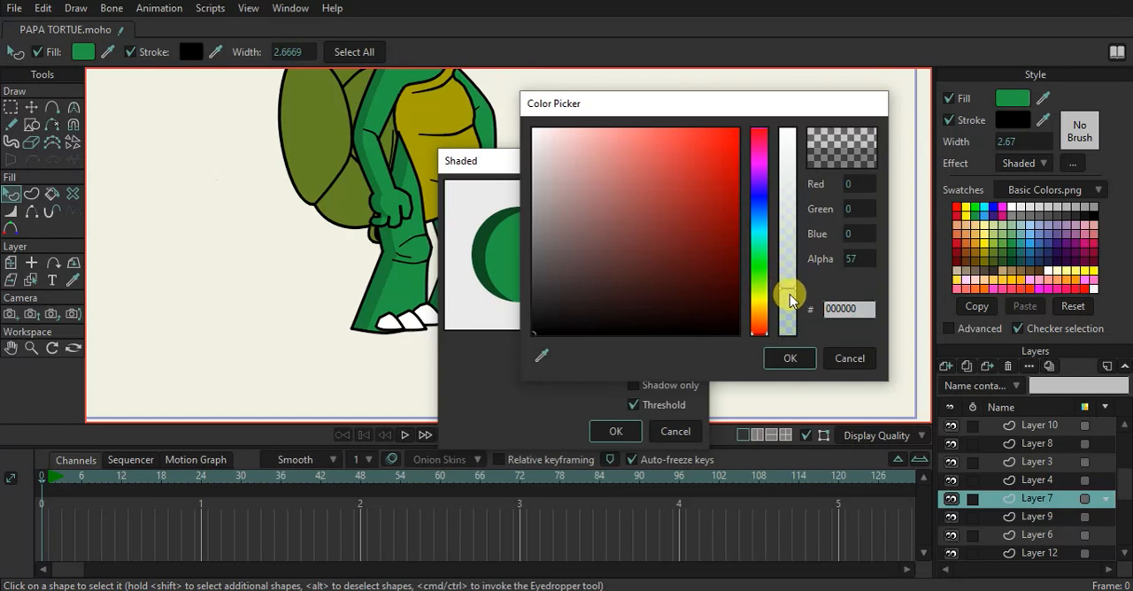
click(788, 358)
click(615, 431)
click(586, 226)
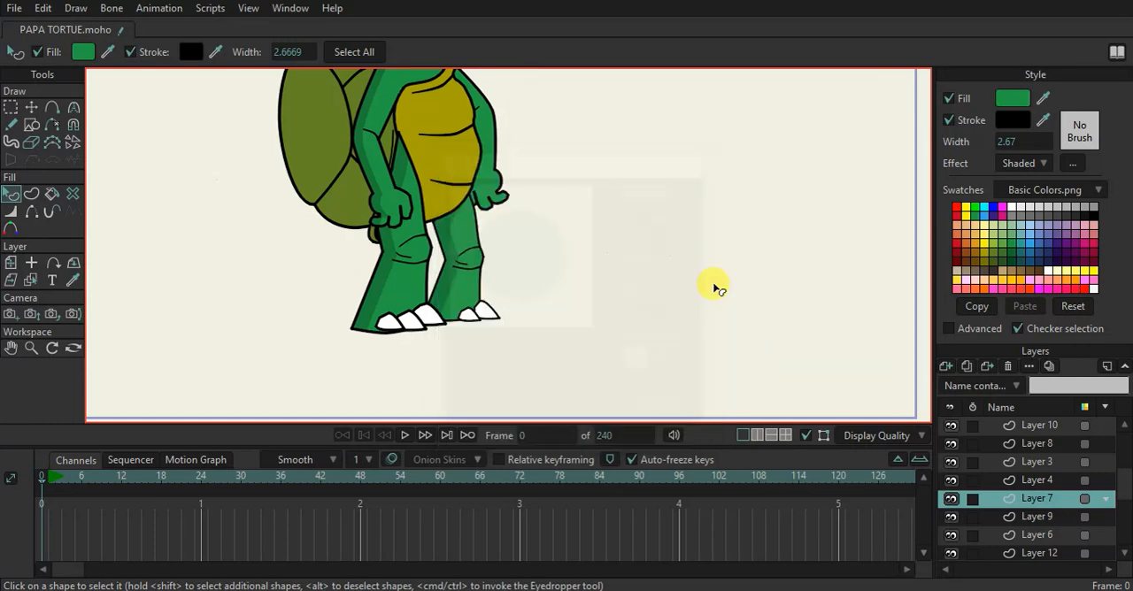
Apply the Shaded effect to the head and neck shape on Layer 4, with Threshold enabled
scroll(589, 221, down, 2)
drag(591, 180, 596, 271)
scroll(502, 186, up, 1)
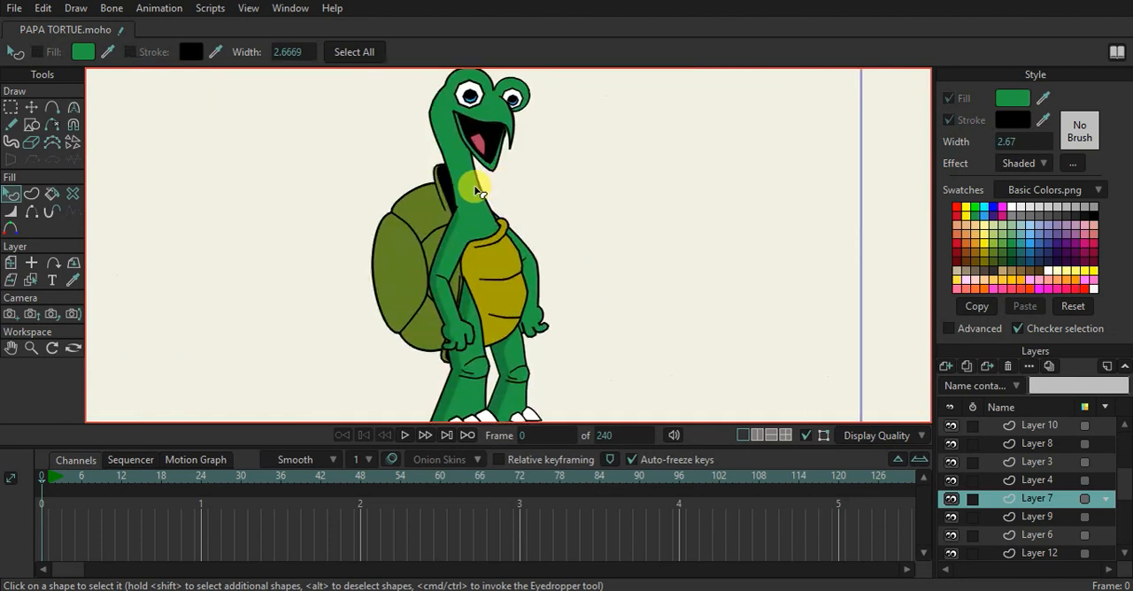
click(476, 190)
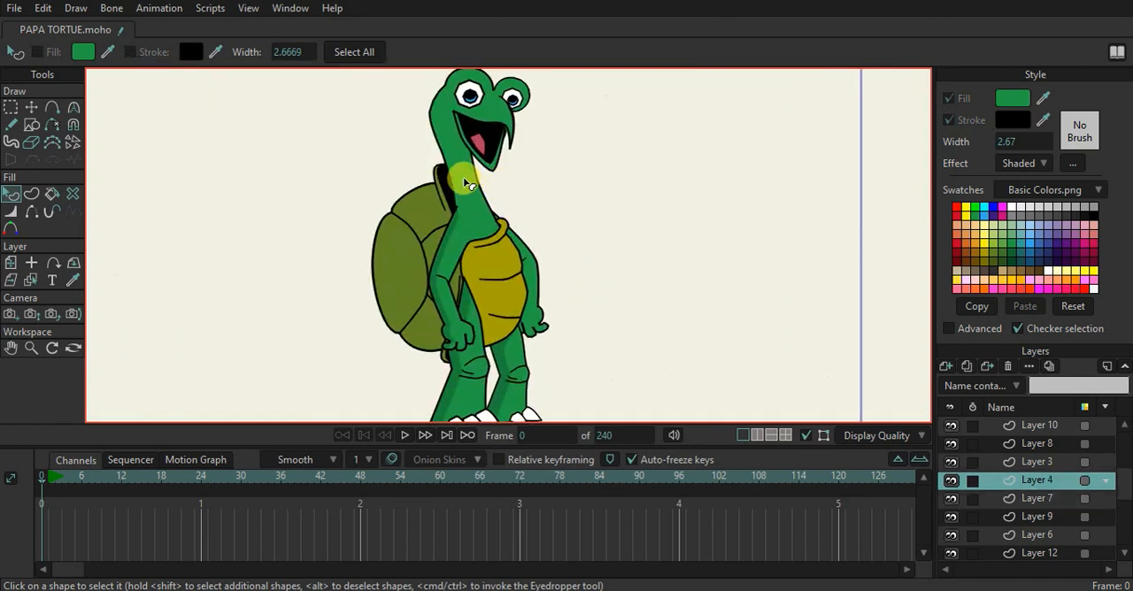
click(1020, 166)
click(1025, 185)
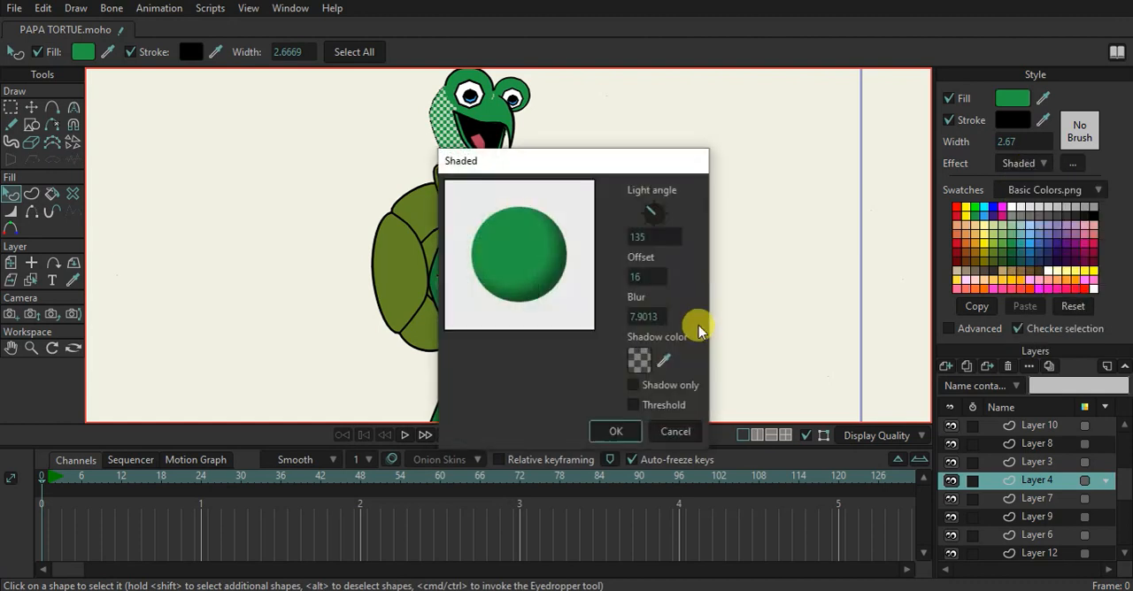
click(634, 404)
Set the head and neck shading to light angle 296.57, offset 9 and blur 0
drag(505, 315, 351, 164)
drag(513, 158, 655, 174)
mouse_move(791, 223)
mouse_down()
mouse_move(825, 233)
mouse_move(826, 256)
mouse_move(728, 286)
mouse_up()
Make the head and neck's shadow colour more transparent, apply the effect and deselect the shape
click(783, 376)
drag(786, 266, 788, 295)
click(790, 357)
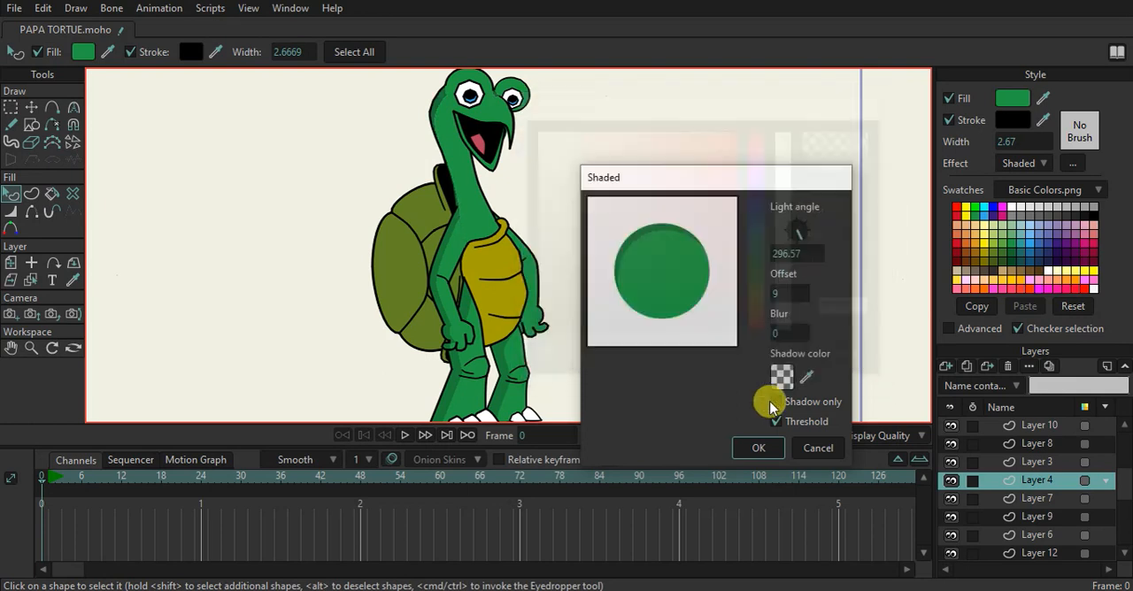
click(759, 447)
click(719, 313)
Apply the Shaded effect to the yellow belly plate shape on Layer 3, with Threshold enabled
scroll(406, 267, down, 5)
scroll(450, 272, up, 4)
alt+right_click(356, 257)
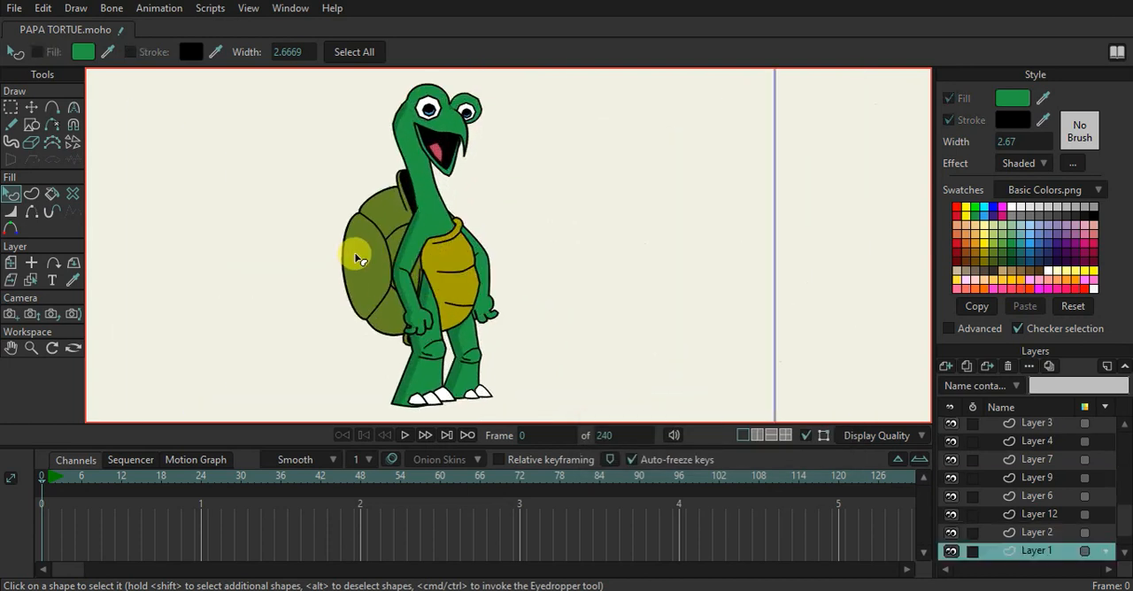
alt+right_click(454, 268)
click(454, 268)
scroll(456, 261, up, 1)
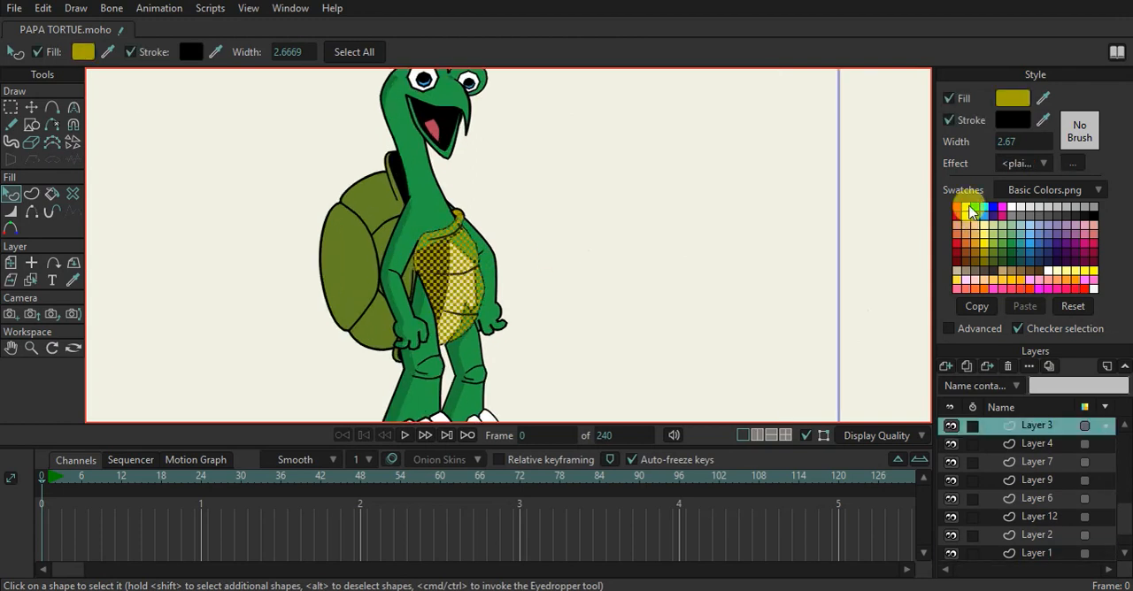
click(1039, 163)
click(1033, 198)
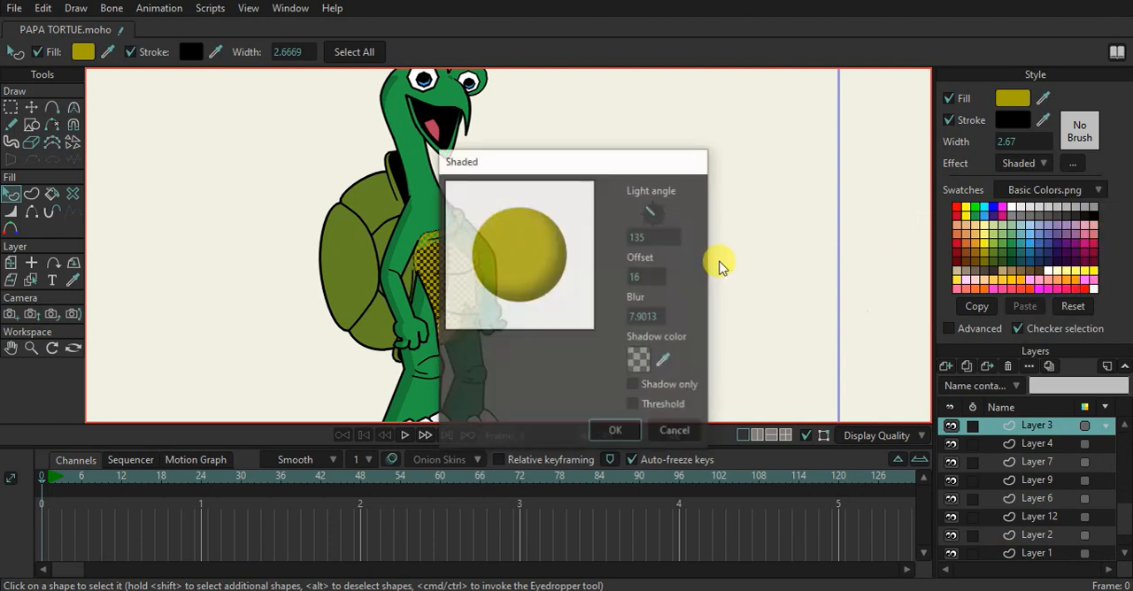
click(632, 405)
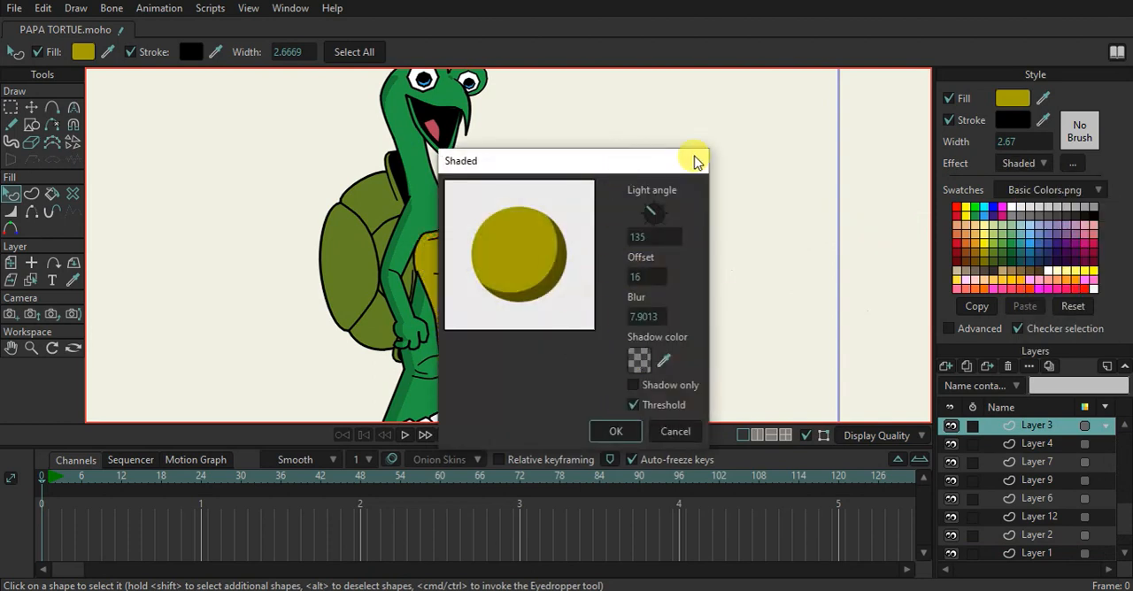
Set the belly plate's shading to light angle 45, offset 9 and blur 0
drag(626, 158, 847, 122)
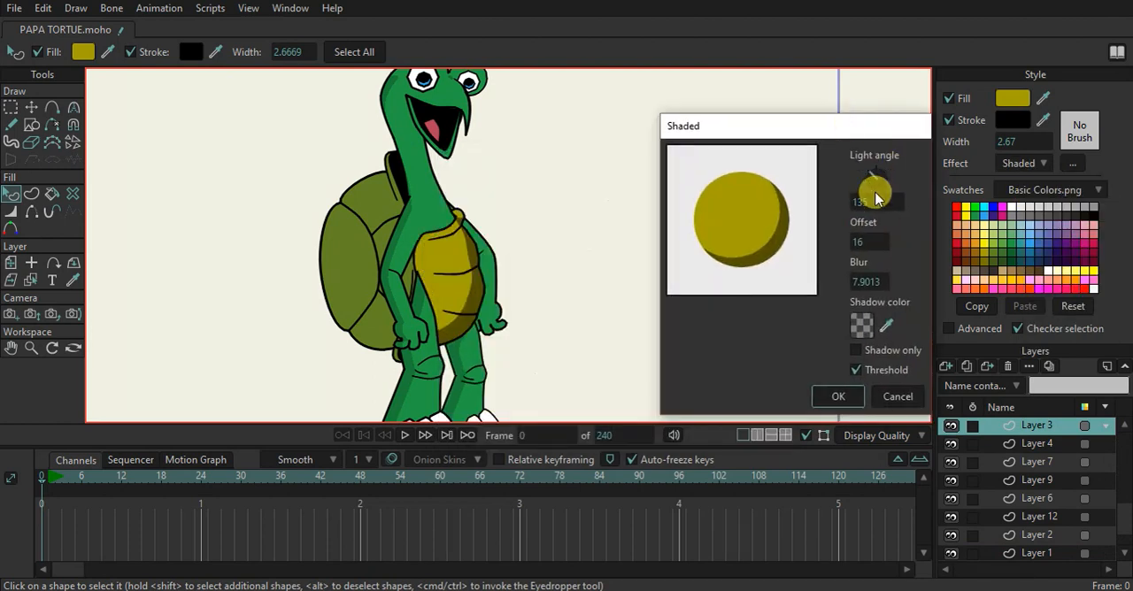
mouse_move(871, 176)
mouse_down()
mouse_move(906, 176)
mouse_move(902, 186)
mouse_move(903, 170)
mouse_up()
drag(787, 284, 392, 283)
drag(859, 240, 811, 242)
mouse_move(871, 181)
mouse_down()
mouse_move(879, 154)
mouse_move(889, 170)
mouse_up()
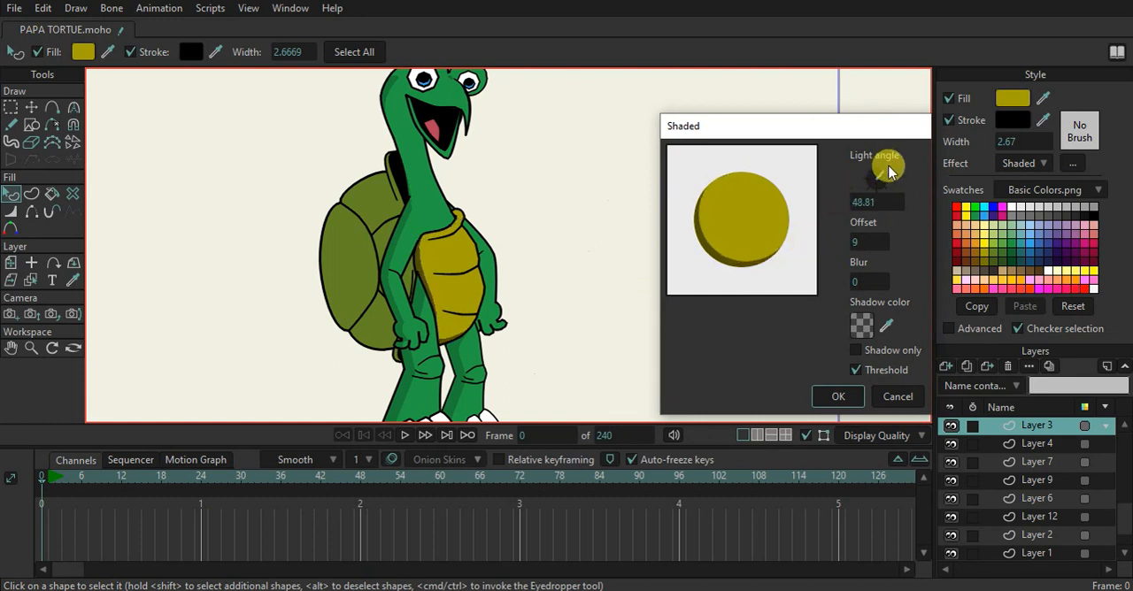
Set the belly plate's shadow colour alpha to 74, apply the effect and deselect the shape
click(860, 325)
click(790, 272)
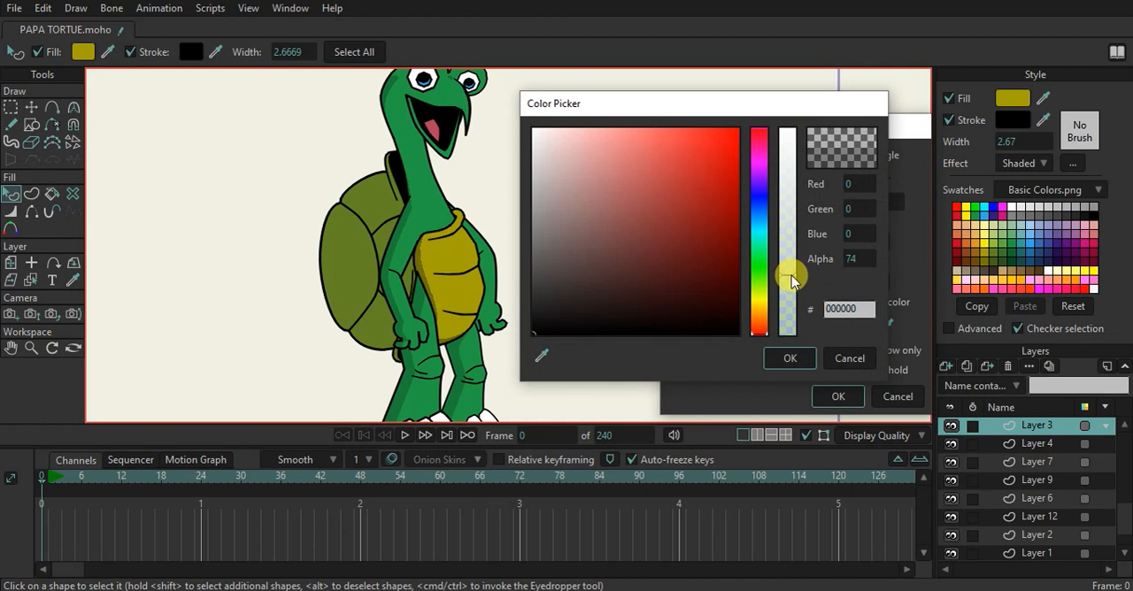
click(790, 358)
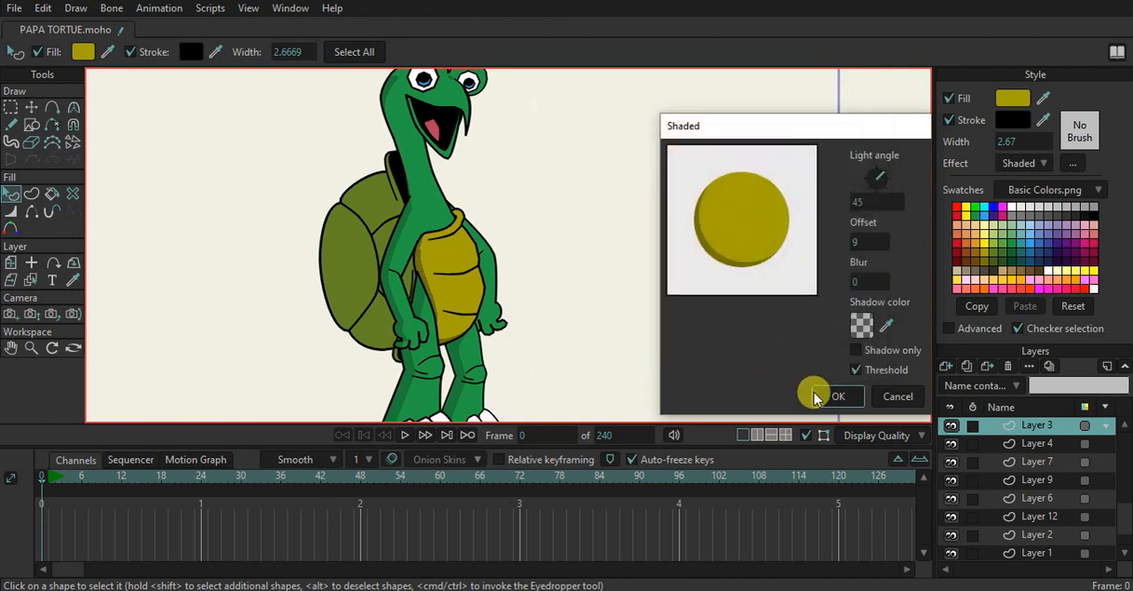
click(833, 395)
click(503, 217)
scroll(502, 214, down, 5)
scroll(480, 271, up, 5)
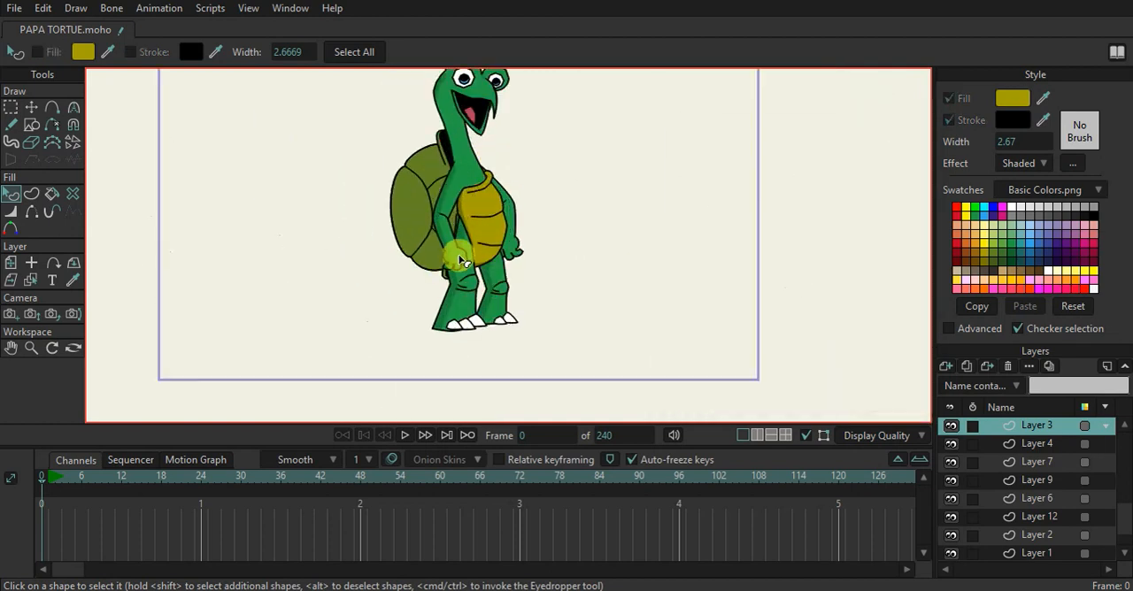
Select the green shell shape on Layer 1
click(398, 201)
scroll(398, 202, up, 1)
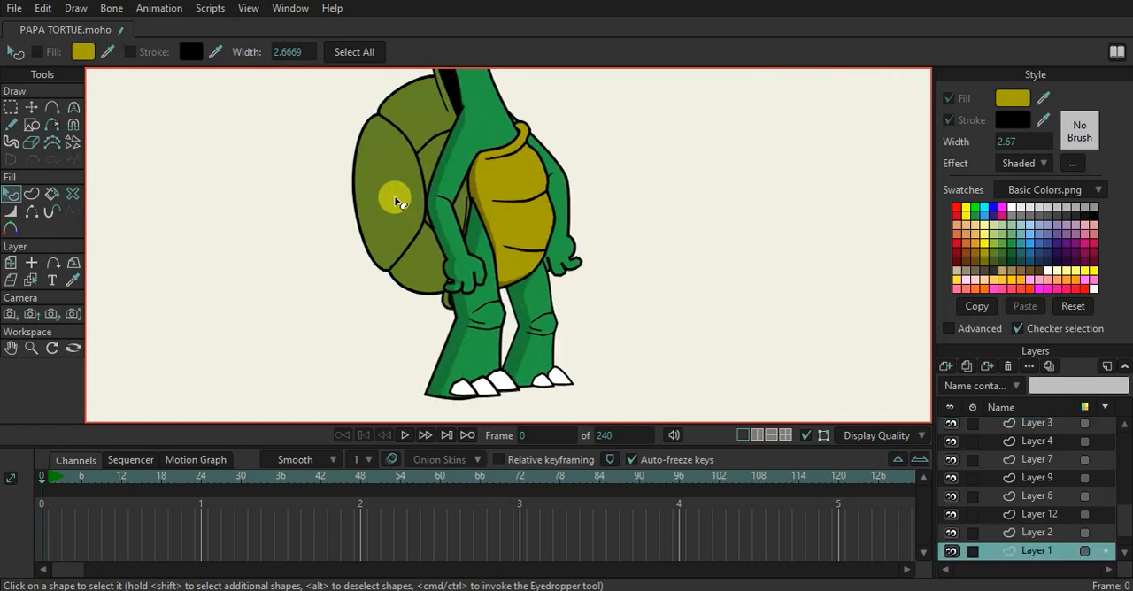
click(383, 195)
click(1022, 163)
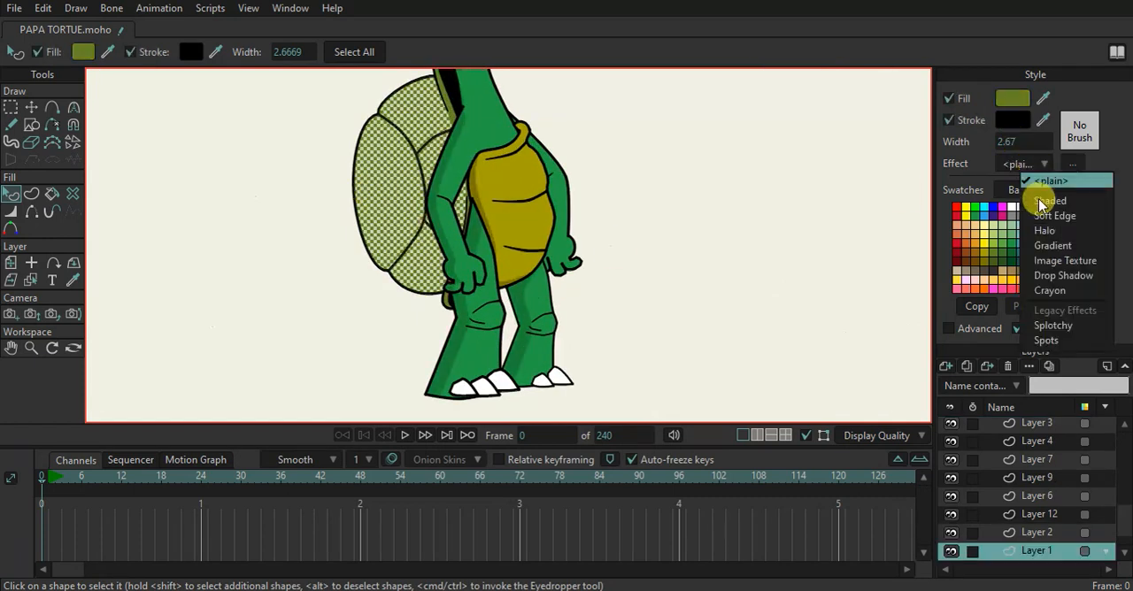
click(1041, 211)
key(Return)
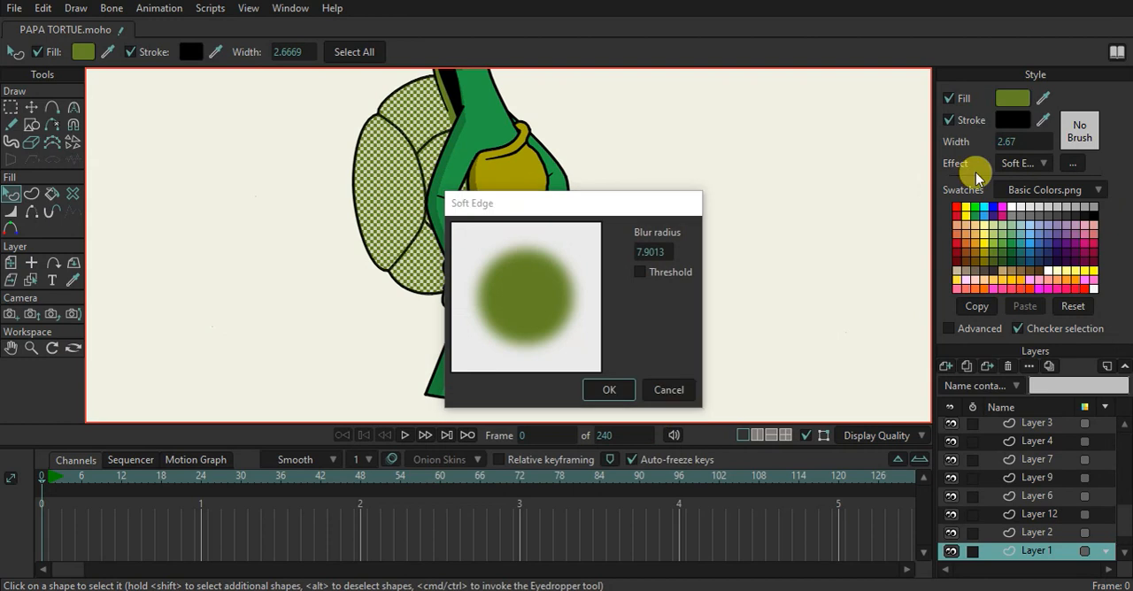
click(1022, 163)
click(1028, 213)
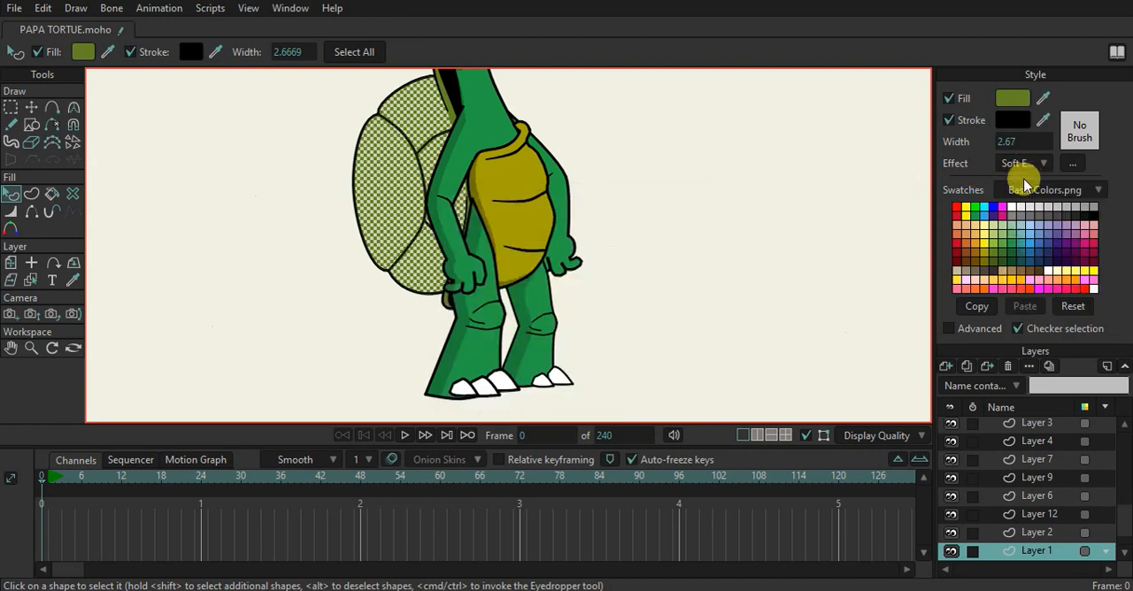
Apply the Shaded effect to the shell, with Threshold enabled and a light angle of 354.96
click(1029, 163)
click(1051, 201)
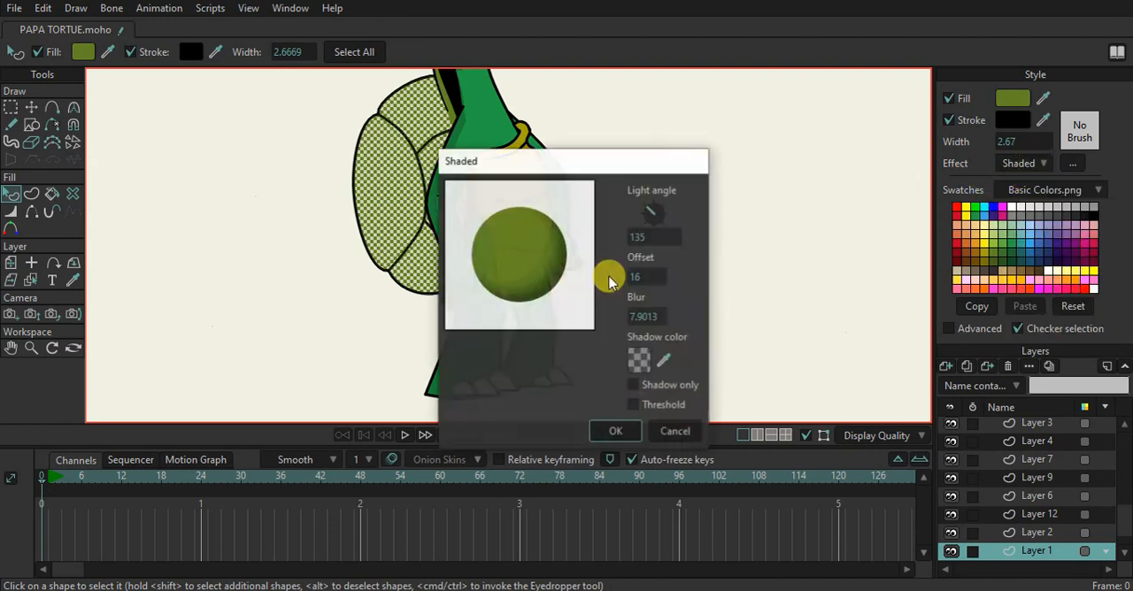
drag(587, 159, 752, 185)
click(792, 431)
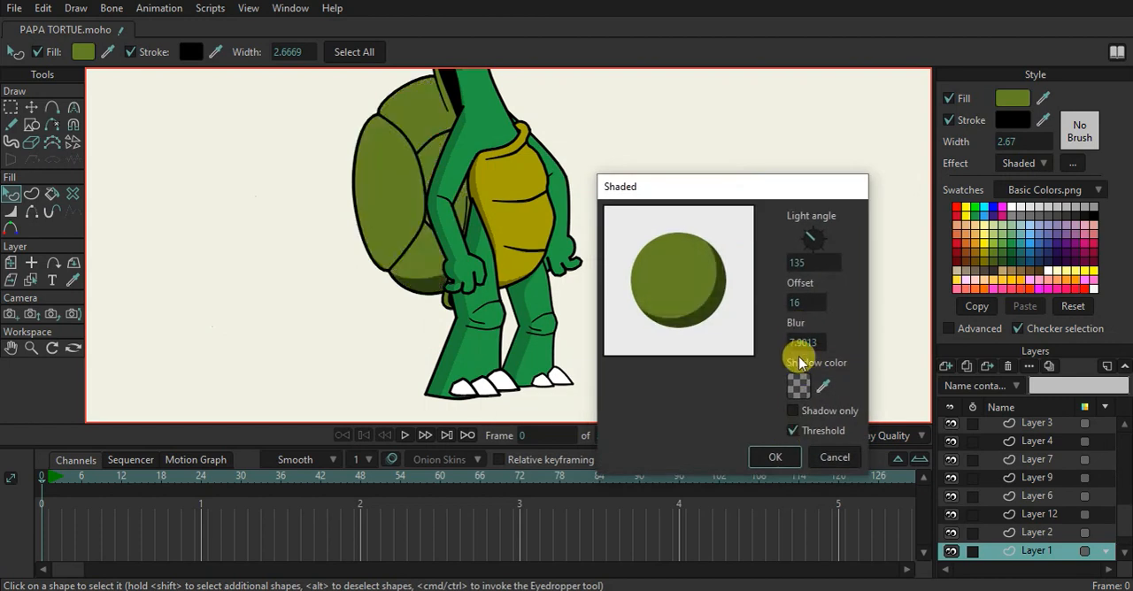
drag(822, 233, 843, 248)
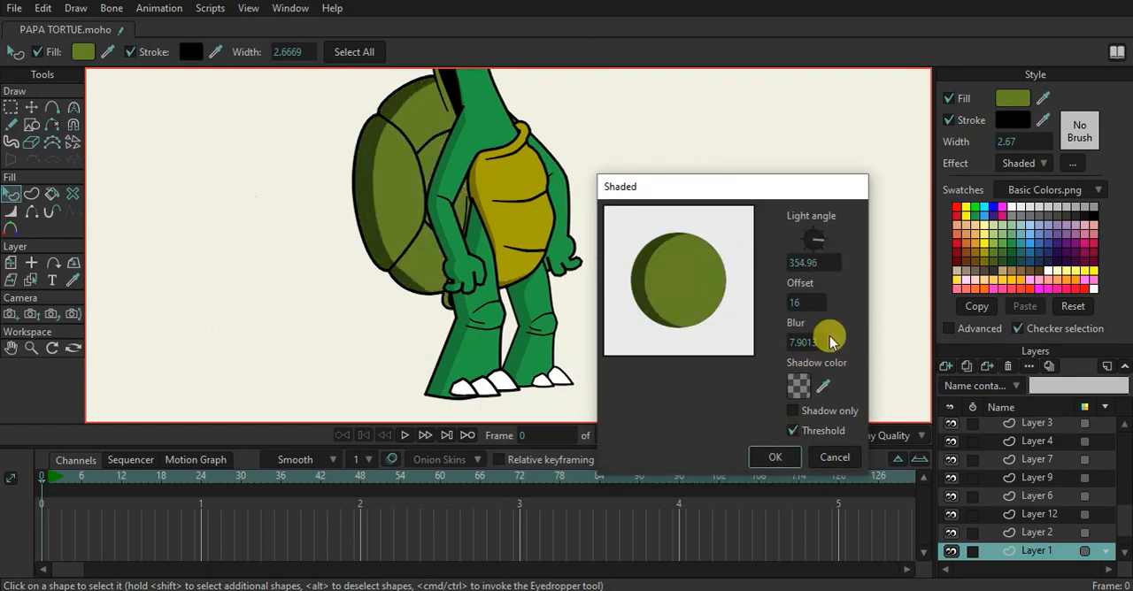
Make the shell's black shadow colour more transparent, apply the effect and deselect the shape
click(802, 383)
drag(792, 278, 790, 301)
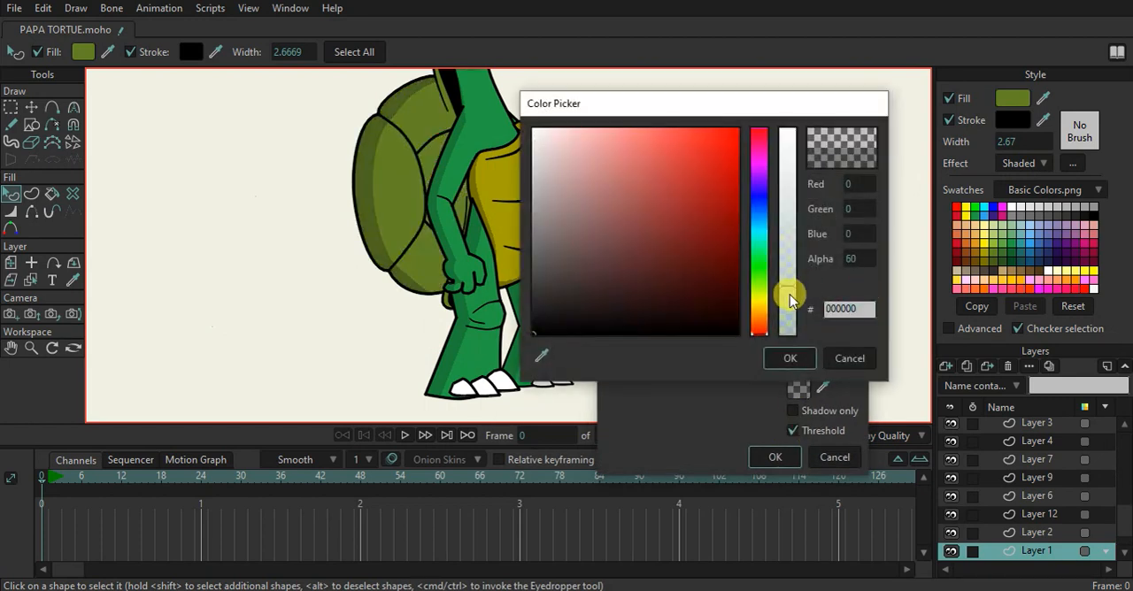
click(789, 360)
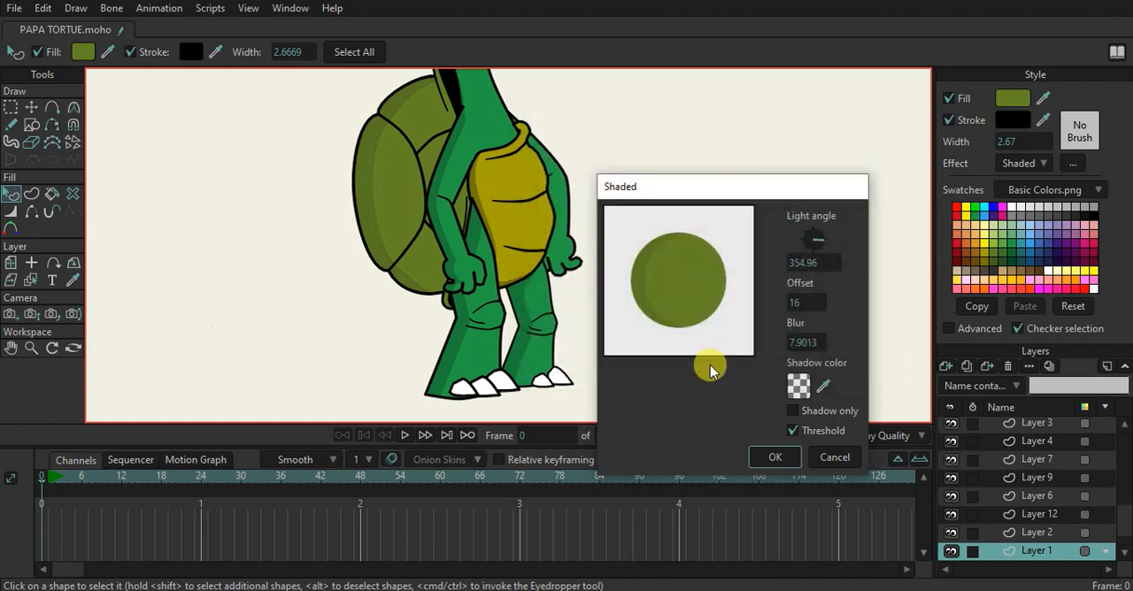
click(762, 455)
click(599, 286)
Inspect the shading across the turtle's body and render frame 0 to check the whole character
scroll(558, 201, down, 3)
scroll(542, 149, down, 2)
scroll(553, 144, up, 1)
drag(631, 198, 584, 226)
scroll(571, 227, up, 4)
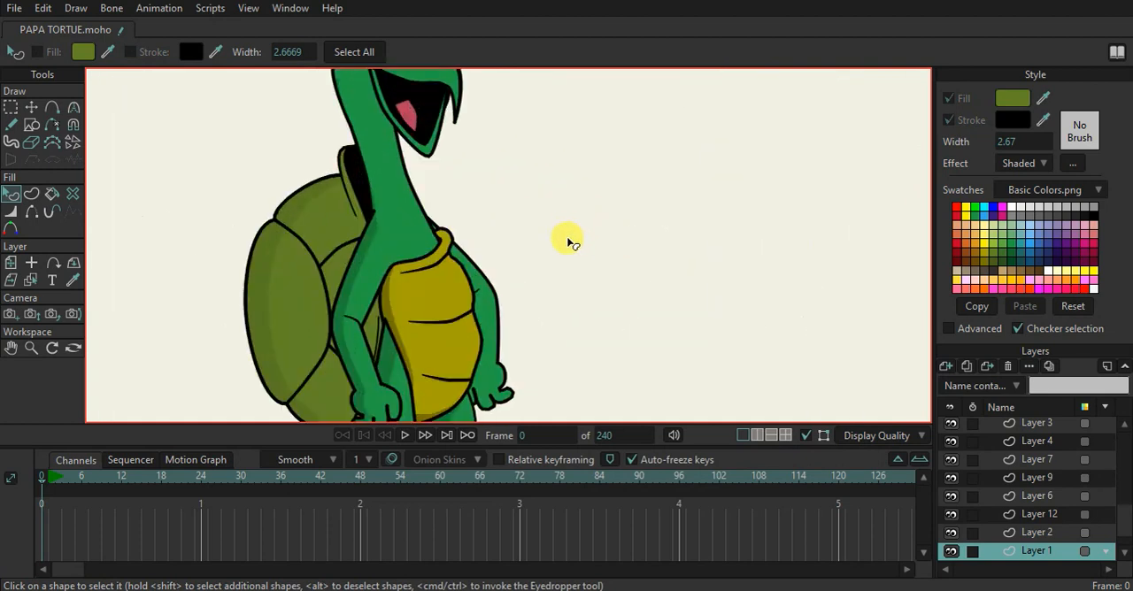
drag(467, 166, 470, 233)
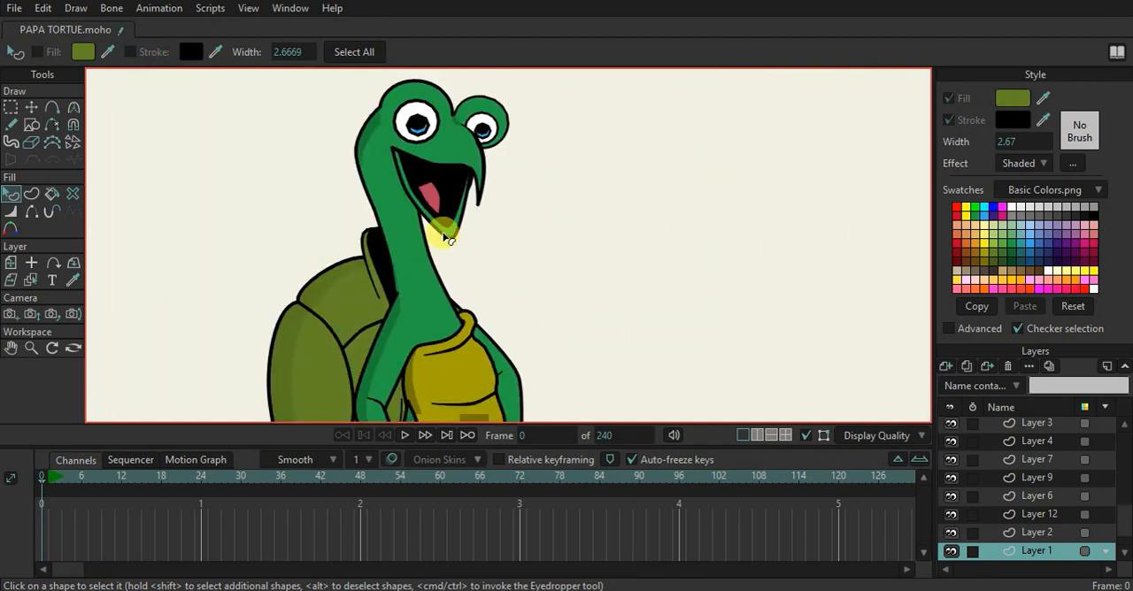
scroll(437, 189, down, 4)
scroll(412, 220, up, 4)
scroll(454, 218, down, 4)
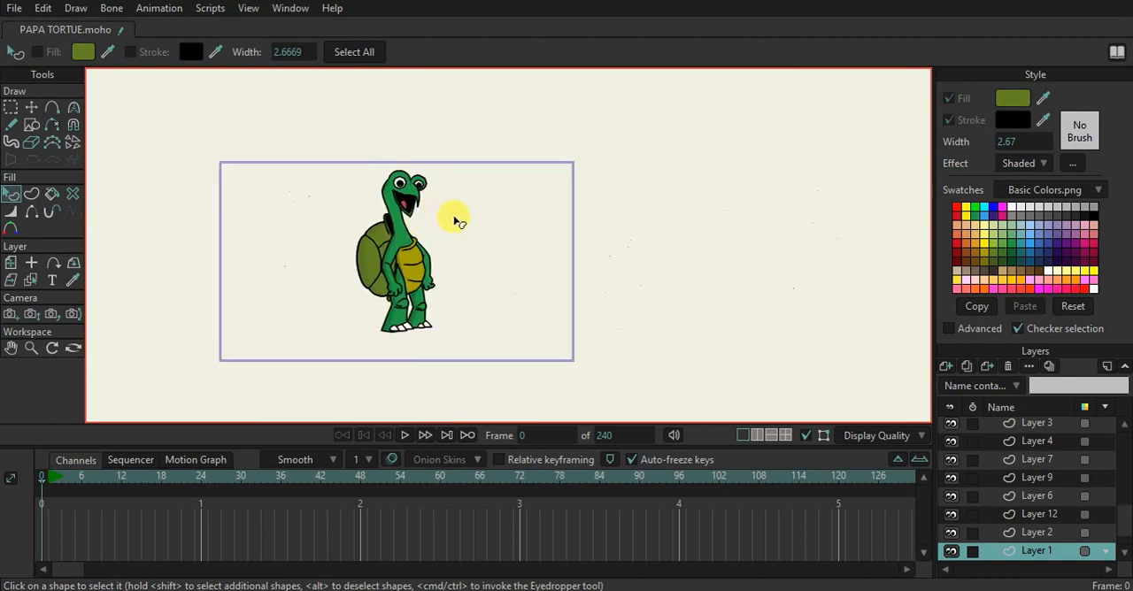
key(ctrl+r)
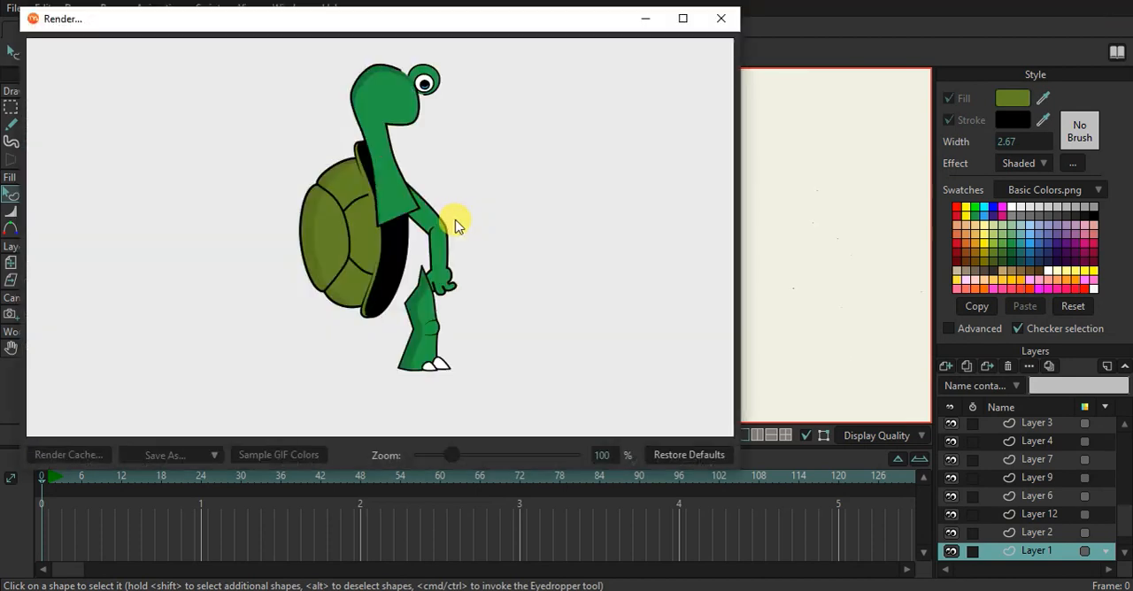
scroll(458, 222, up, 1)
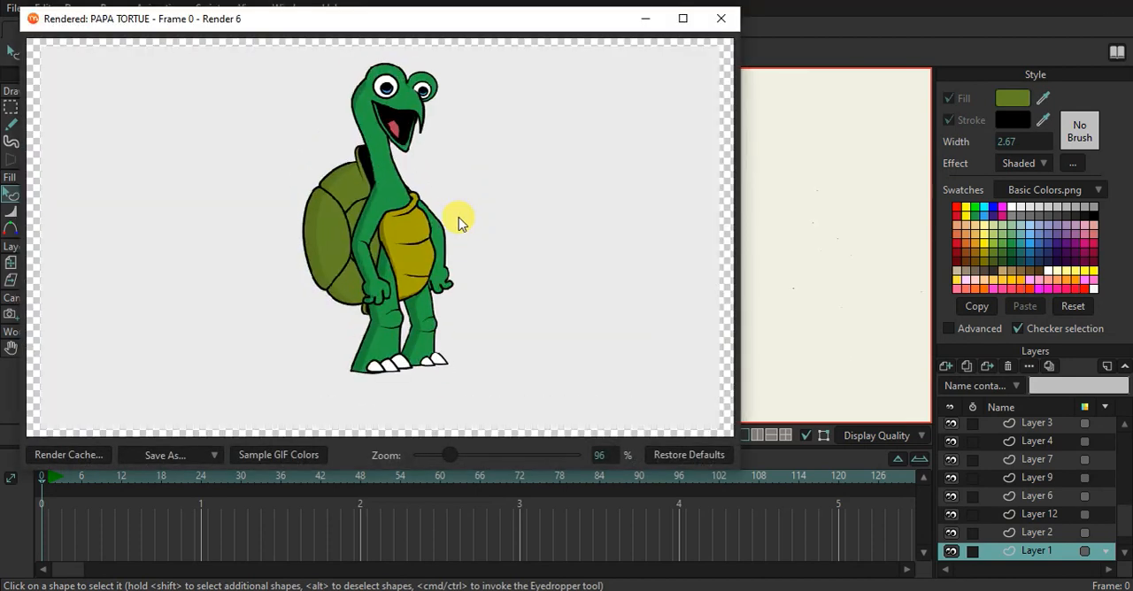